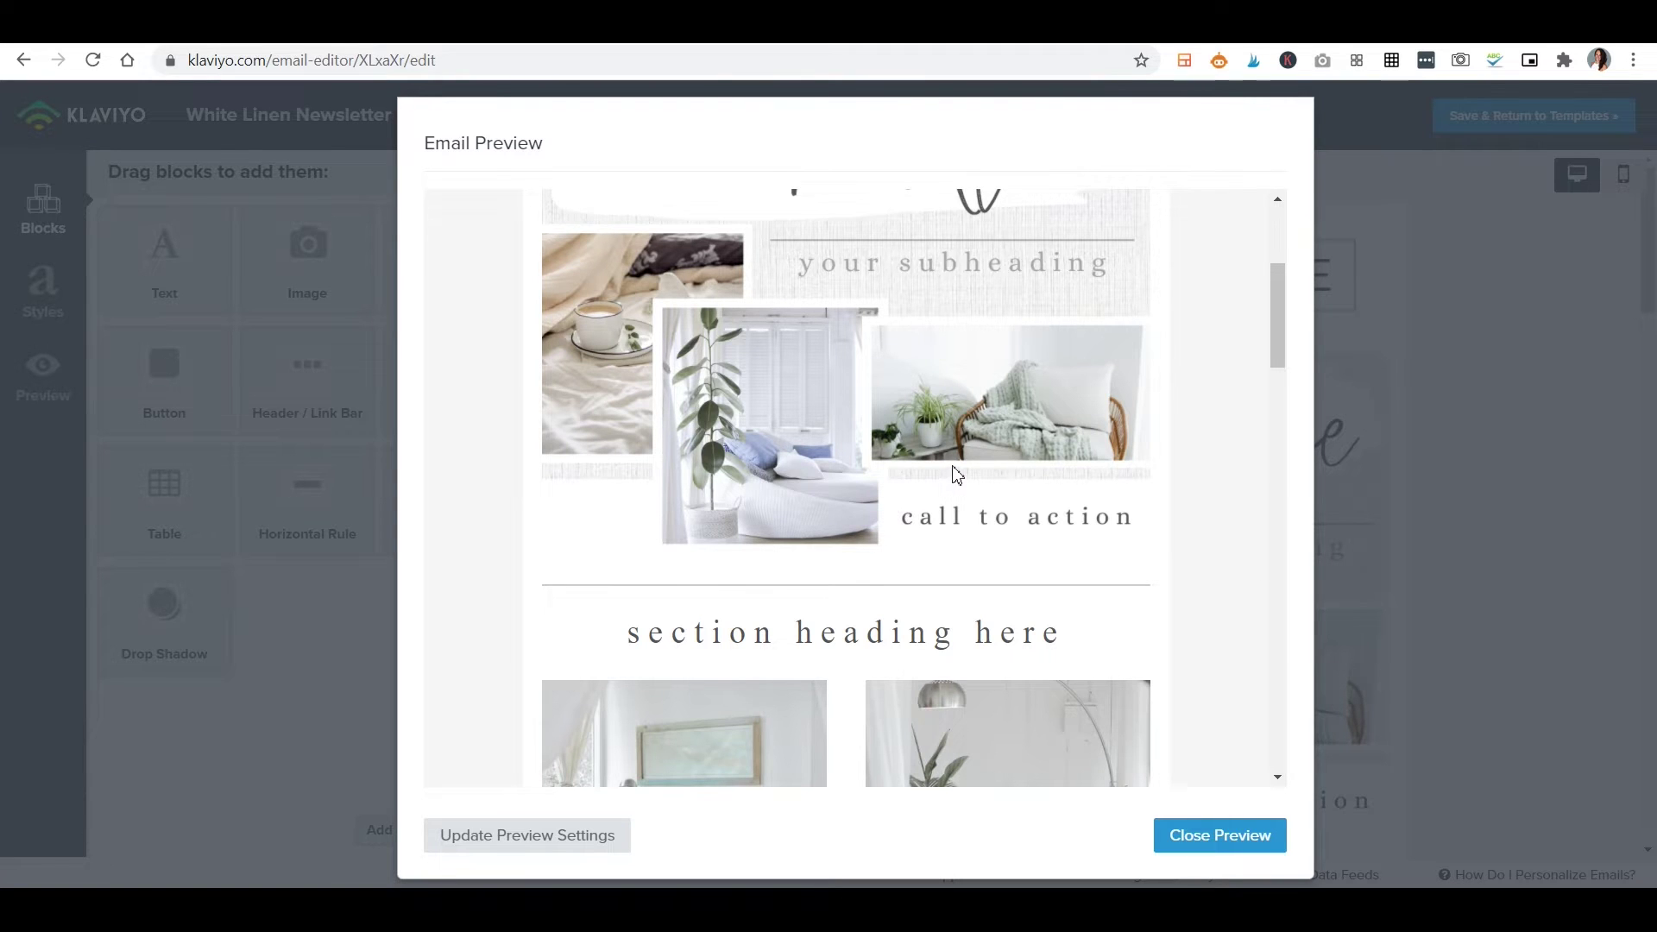
Scroll through the newsletter preview to review the layout.
scroll(962, 471, "down", 4)
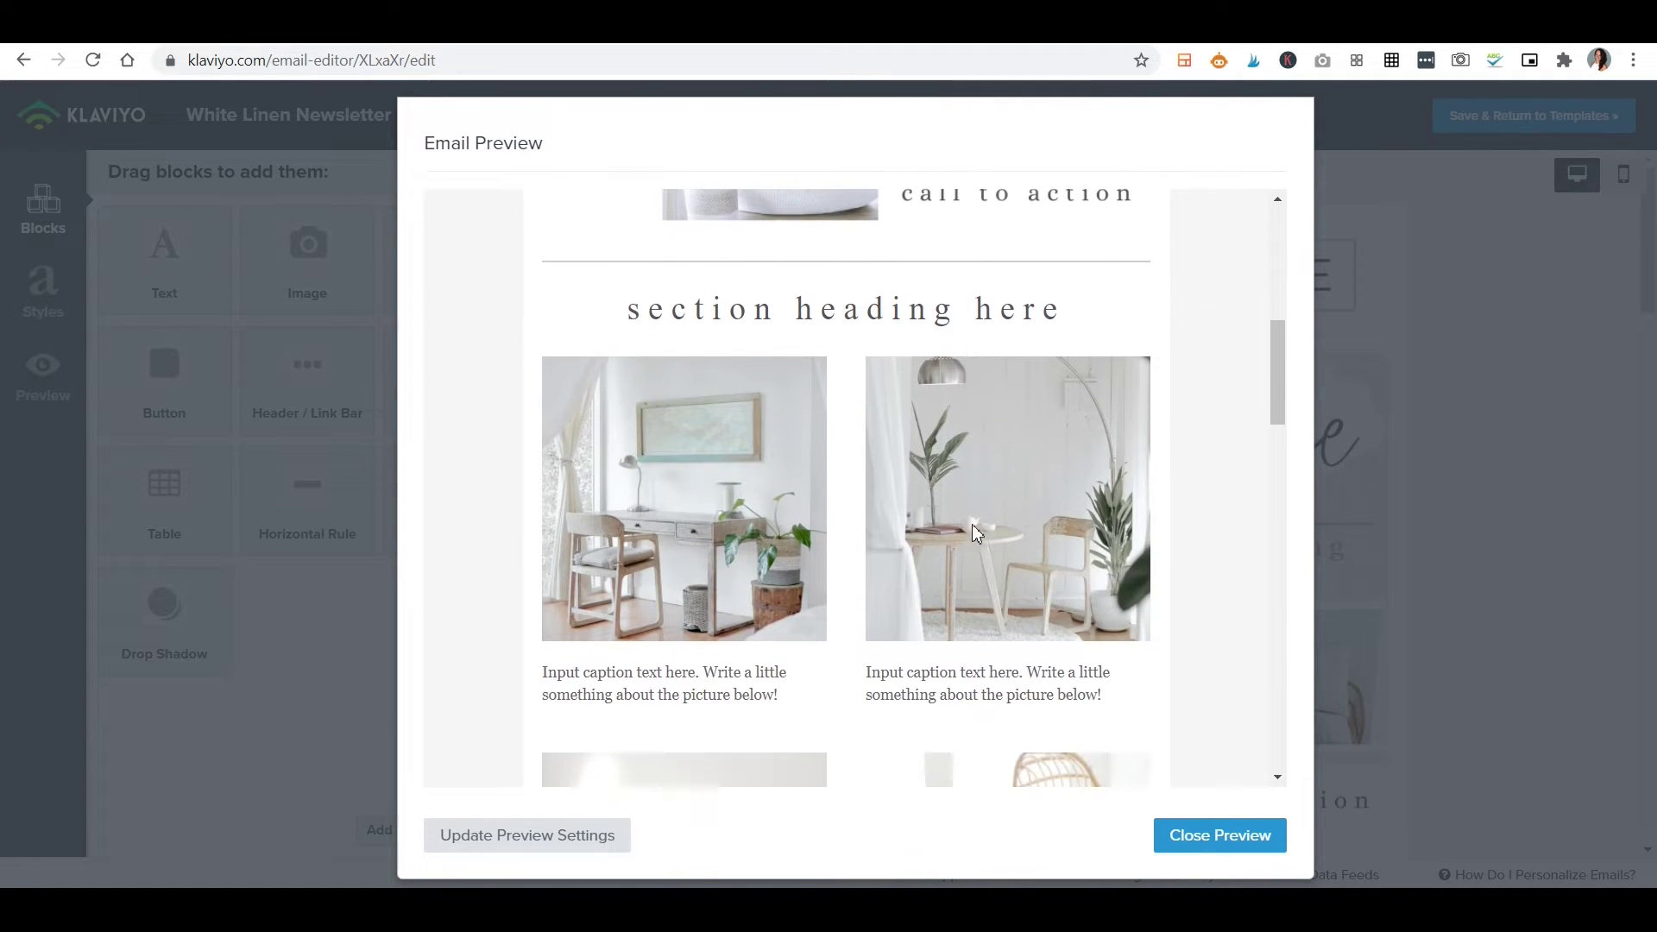
scroll(830, 648, "down", 3)
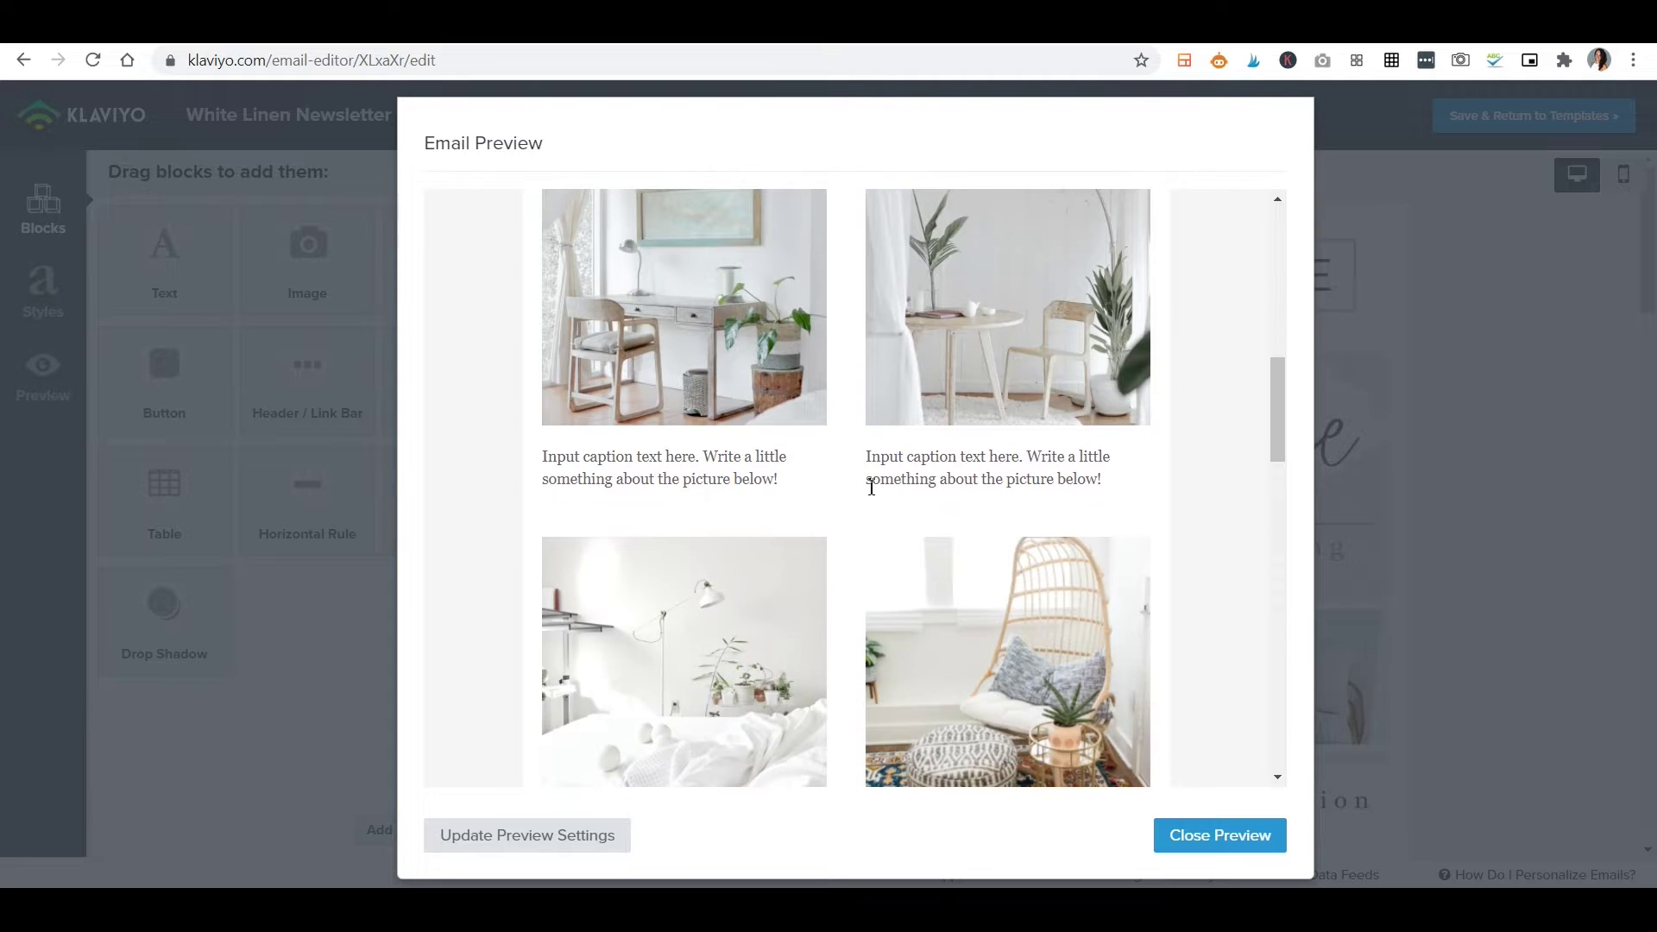
scroll(850, 488, "down", 6)
scroll(947, 562, "down", 6)
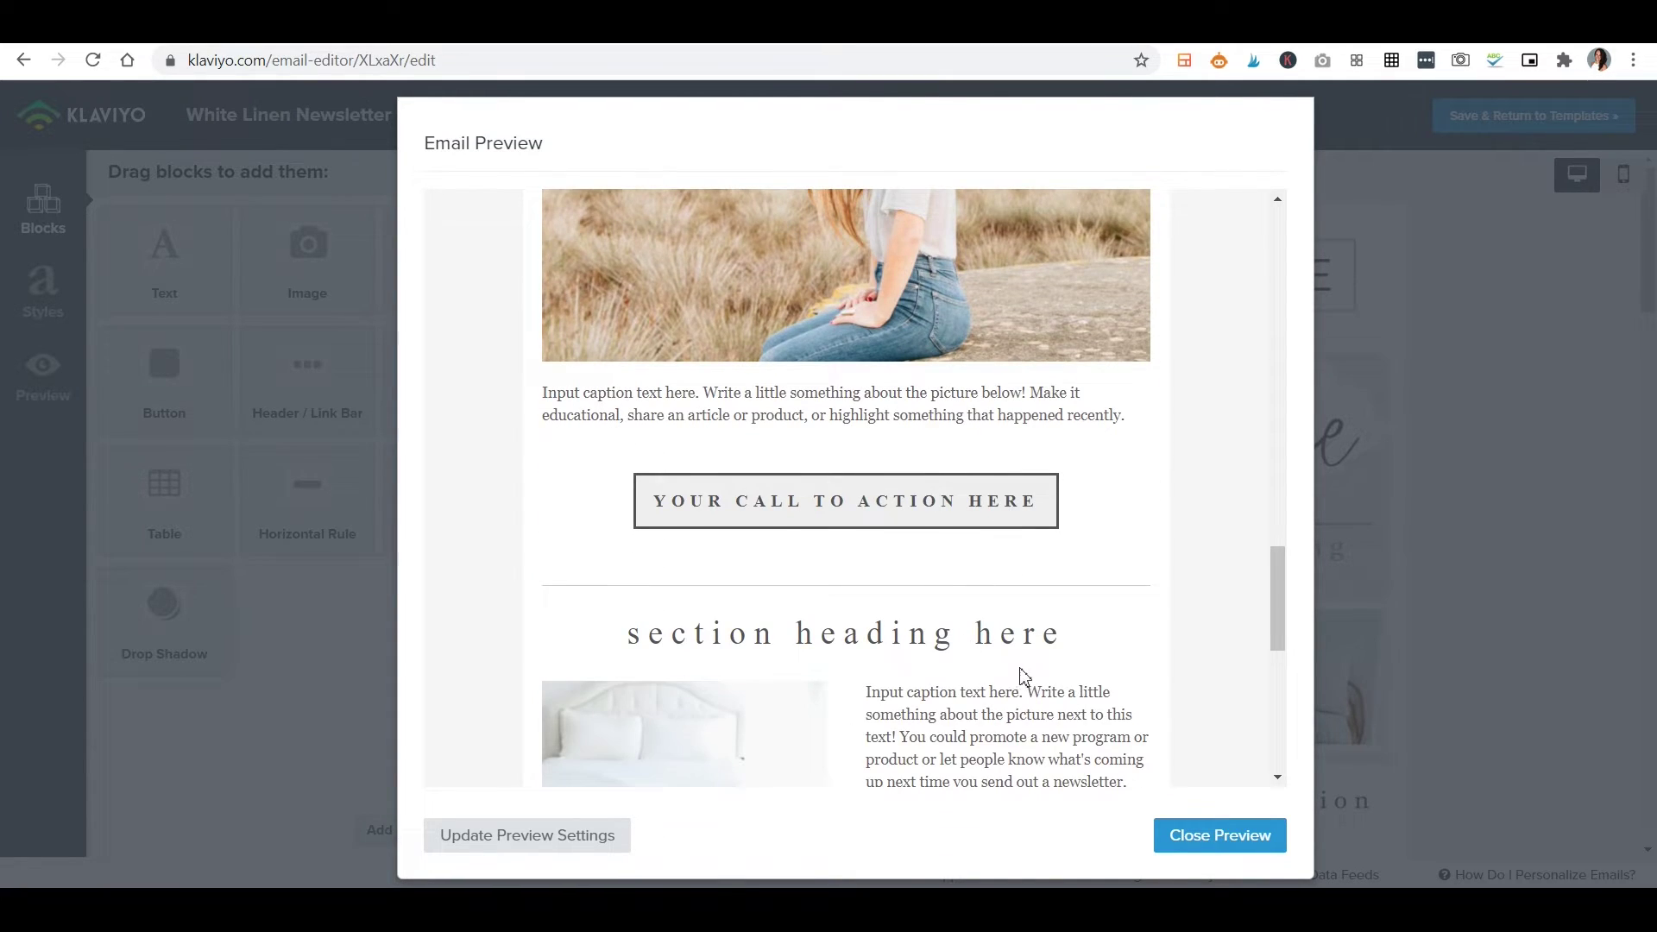
scroll(1023, 676, "down", 2)
scroll(969, 522, "down", 2)
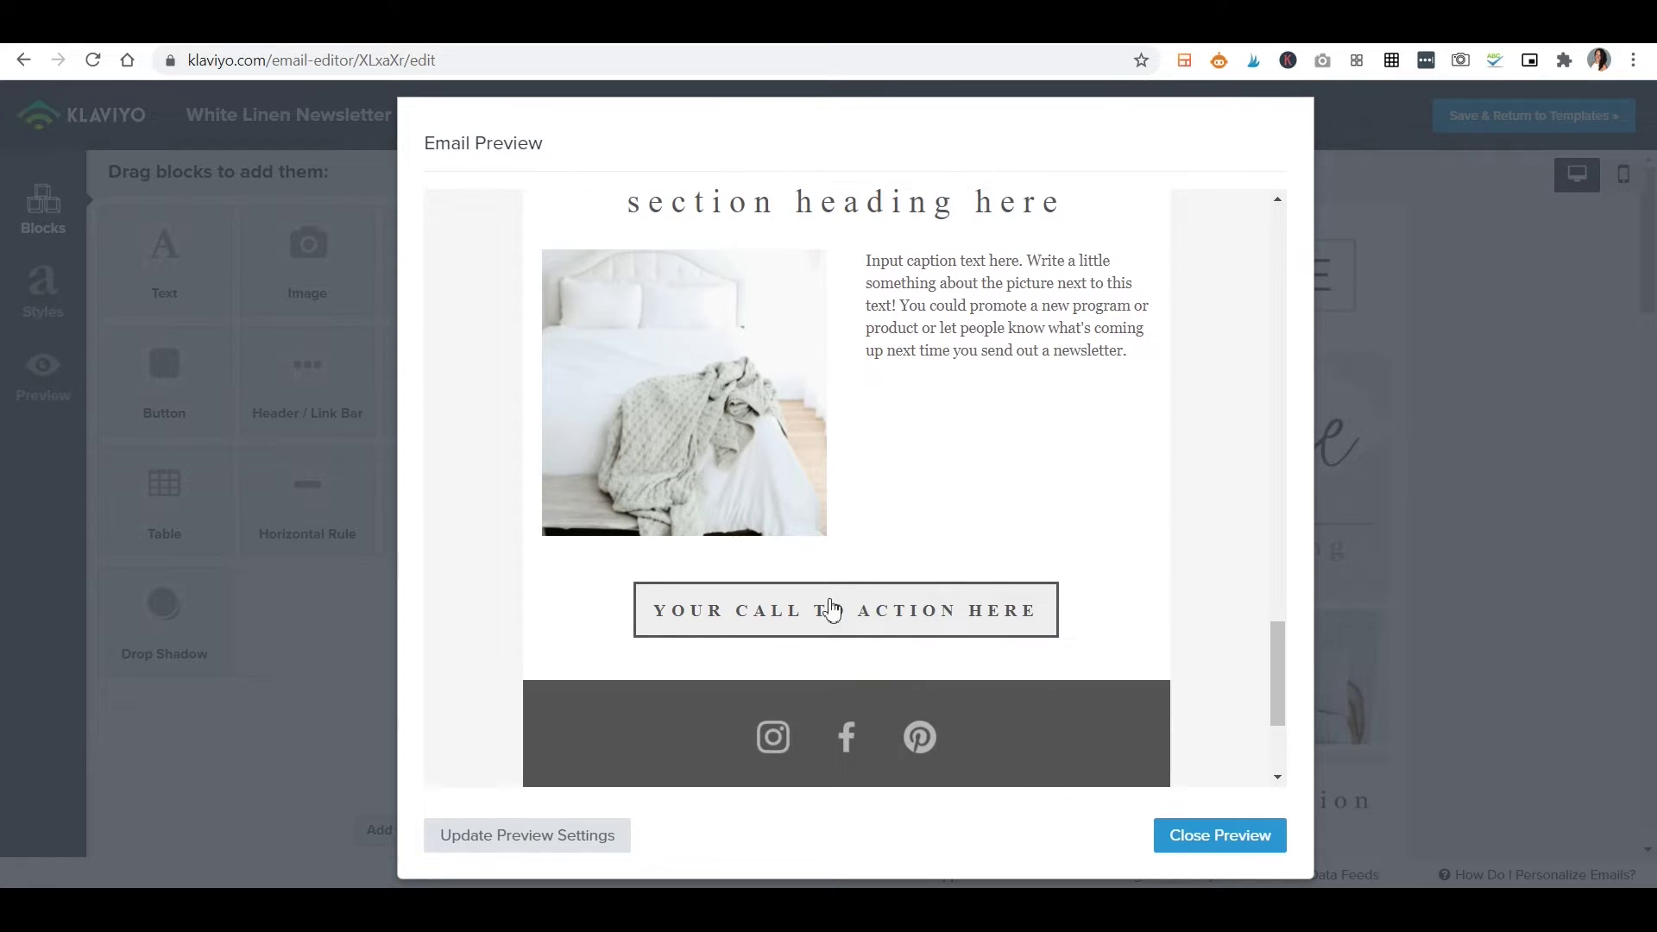
scroll(993, 614, "down", 2)
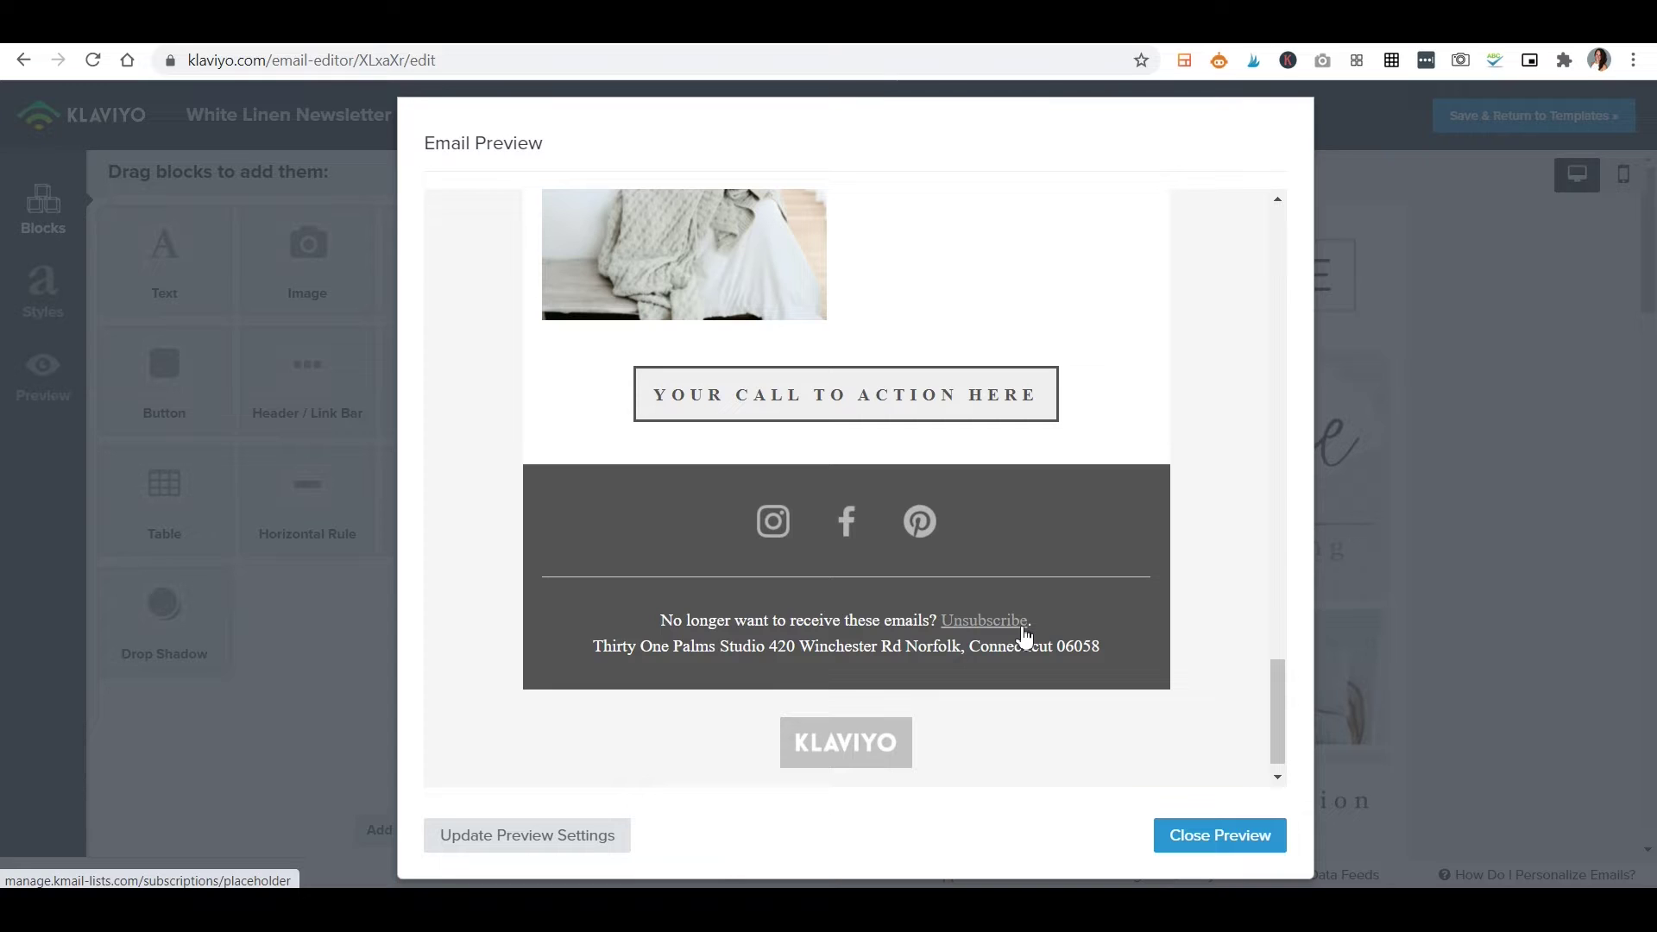
scroll(1026, 636, "up", 10)
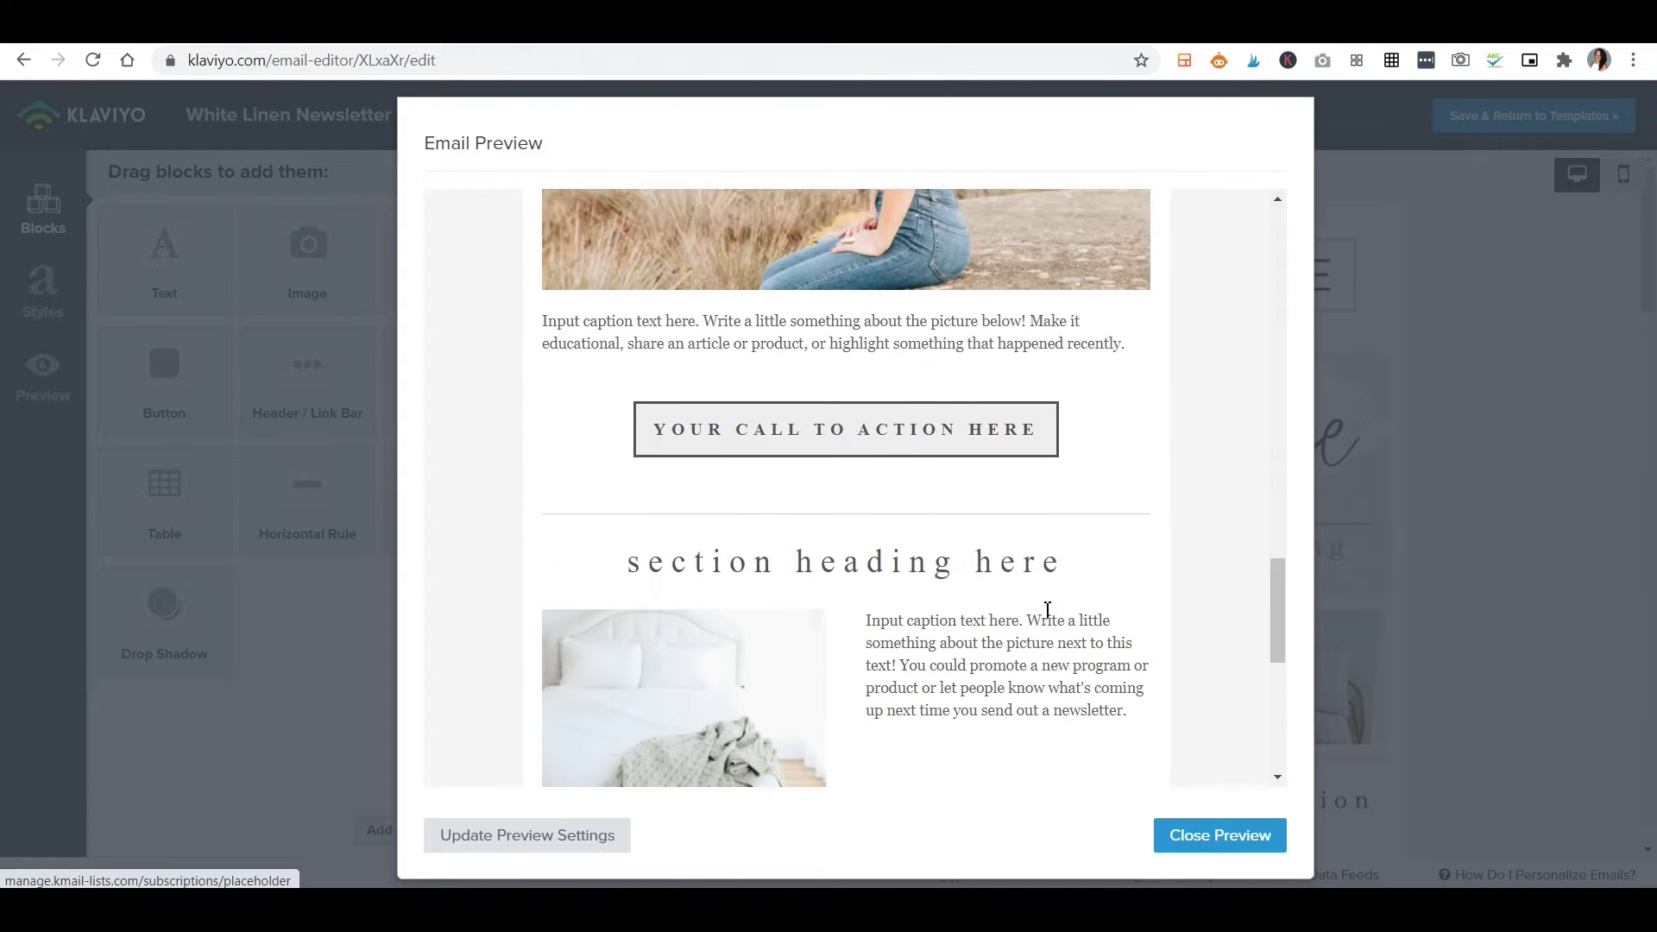
scroll(1047, 610, "up", 15)
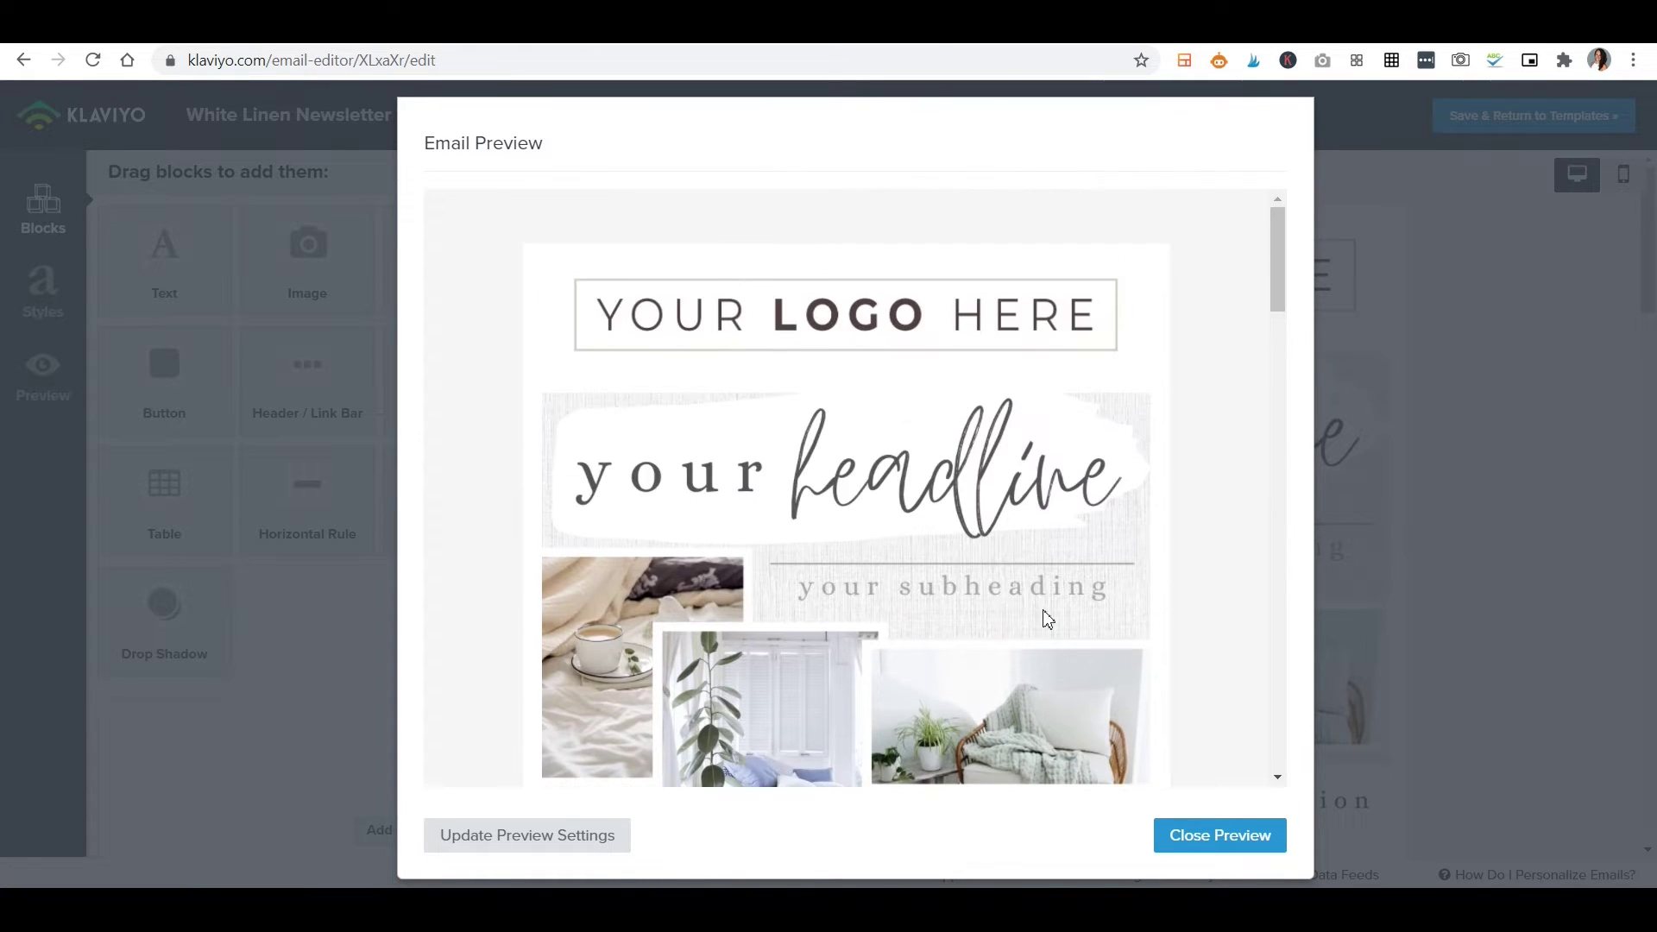
Open the Canva header link from the PDF guide and make an editable copy of the template.
scroll(1044, 614, "down", 10)
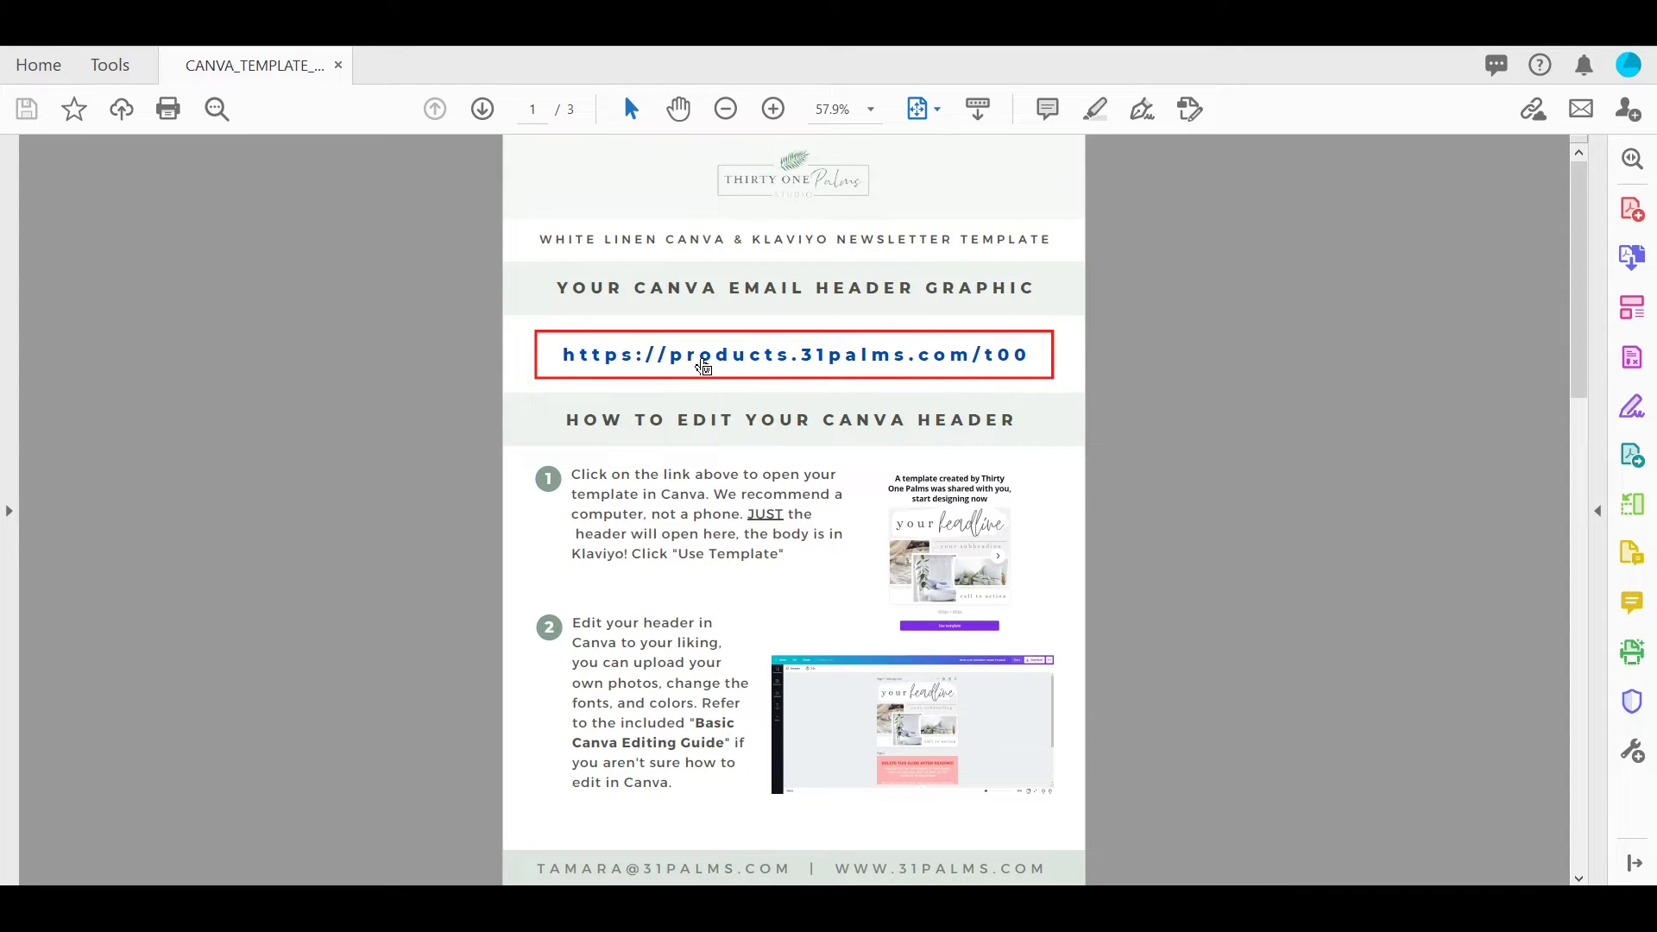
left_click(704, 369)
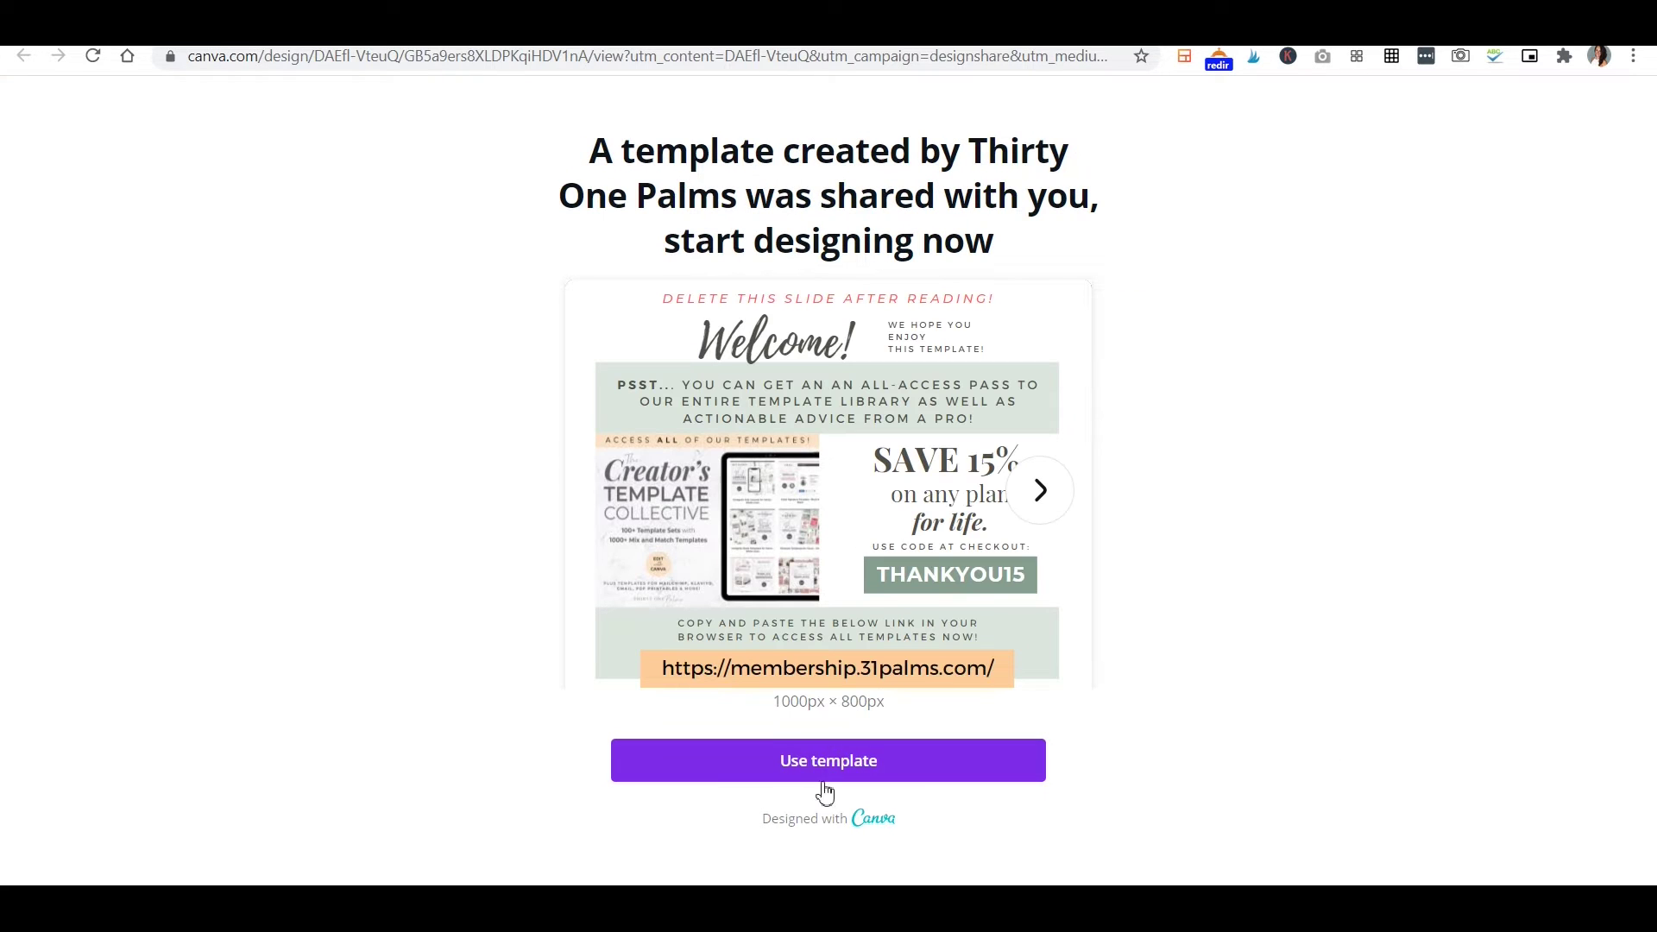
left_click(822, 776)
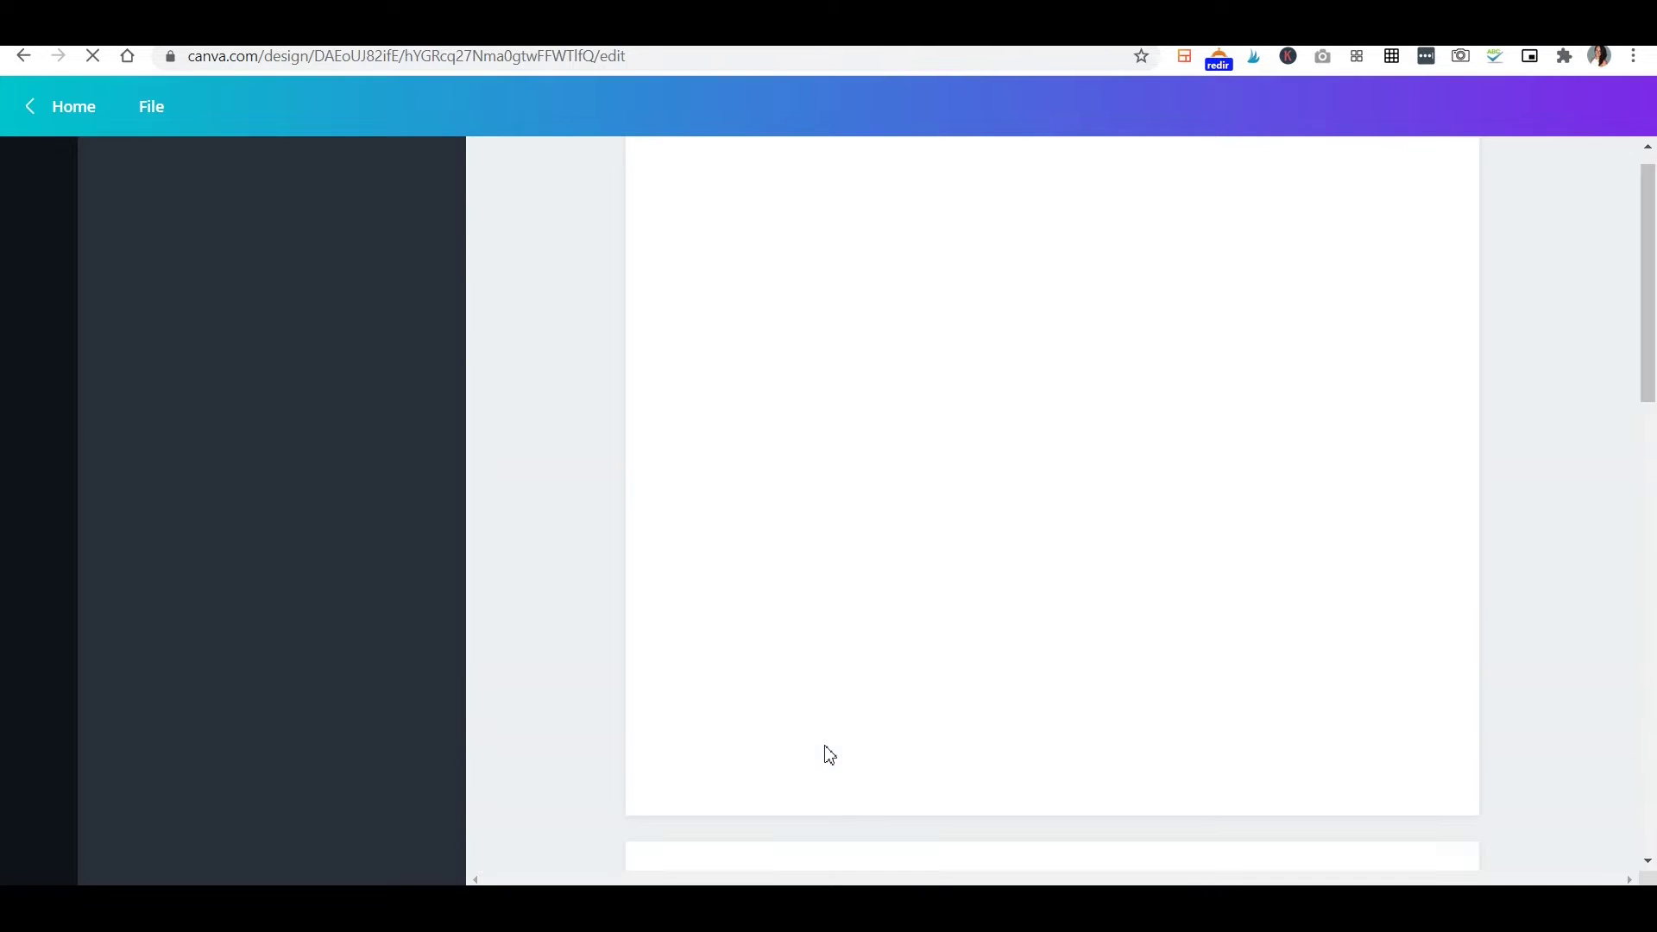
Drop an oranges stock photo from Elements > Photos into page 2's first collage frame.
scroll(1307, 593, "down", 4)
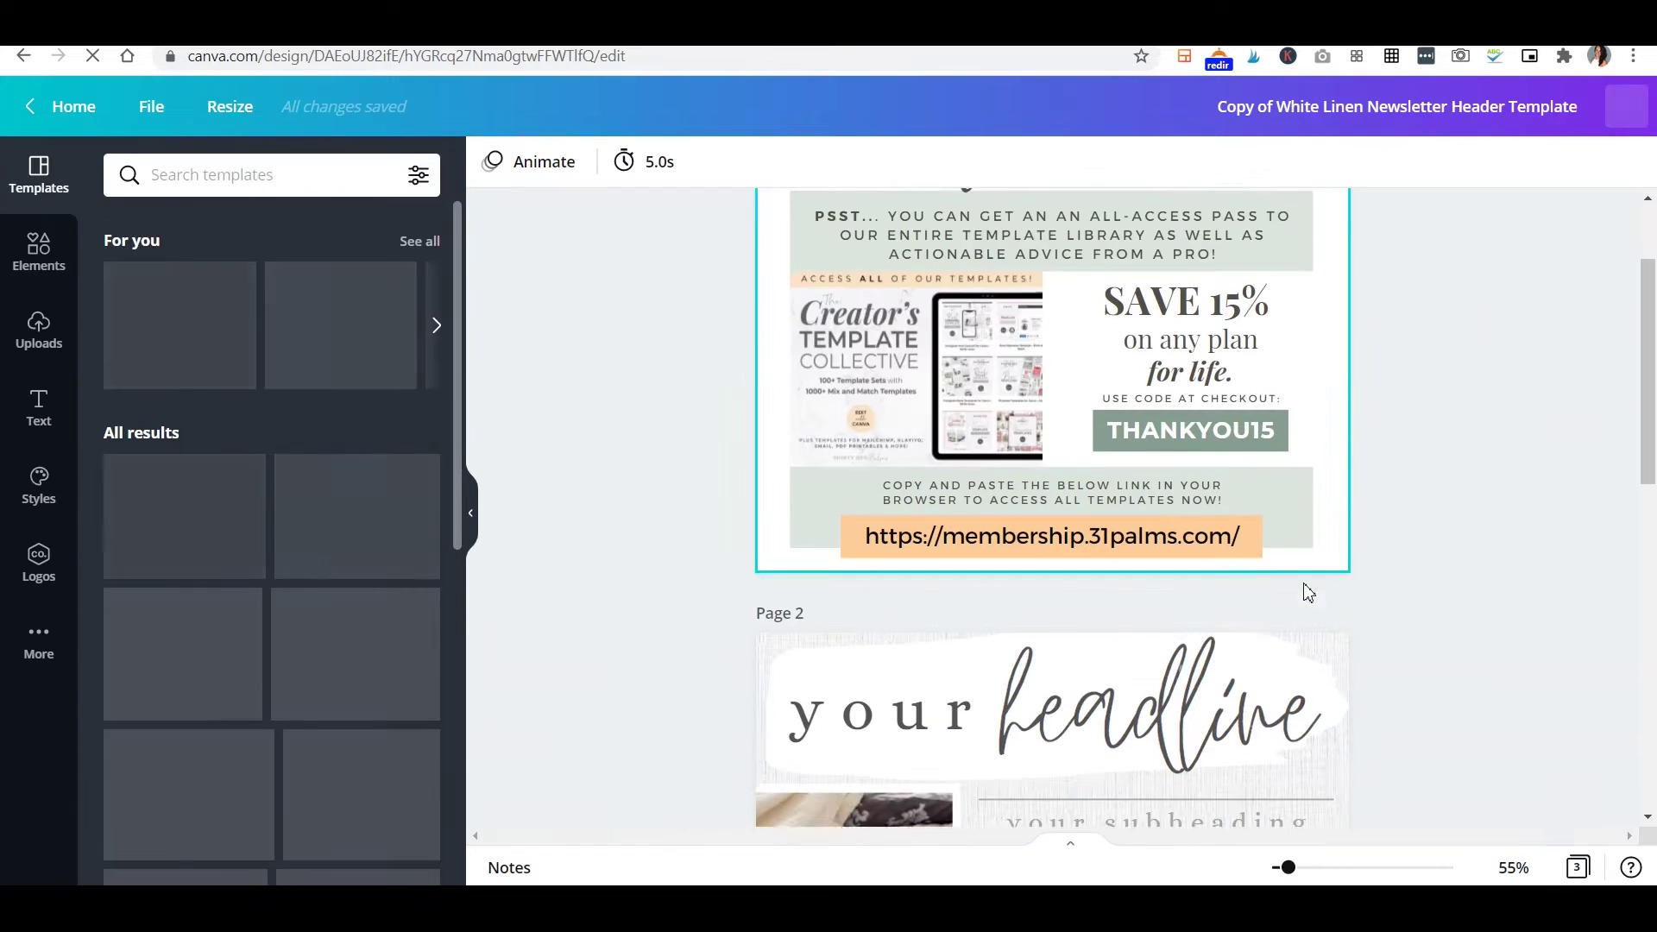
scroll(1307, 593, "down", 3)
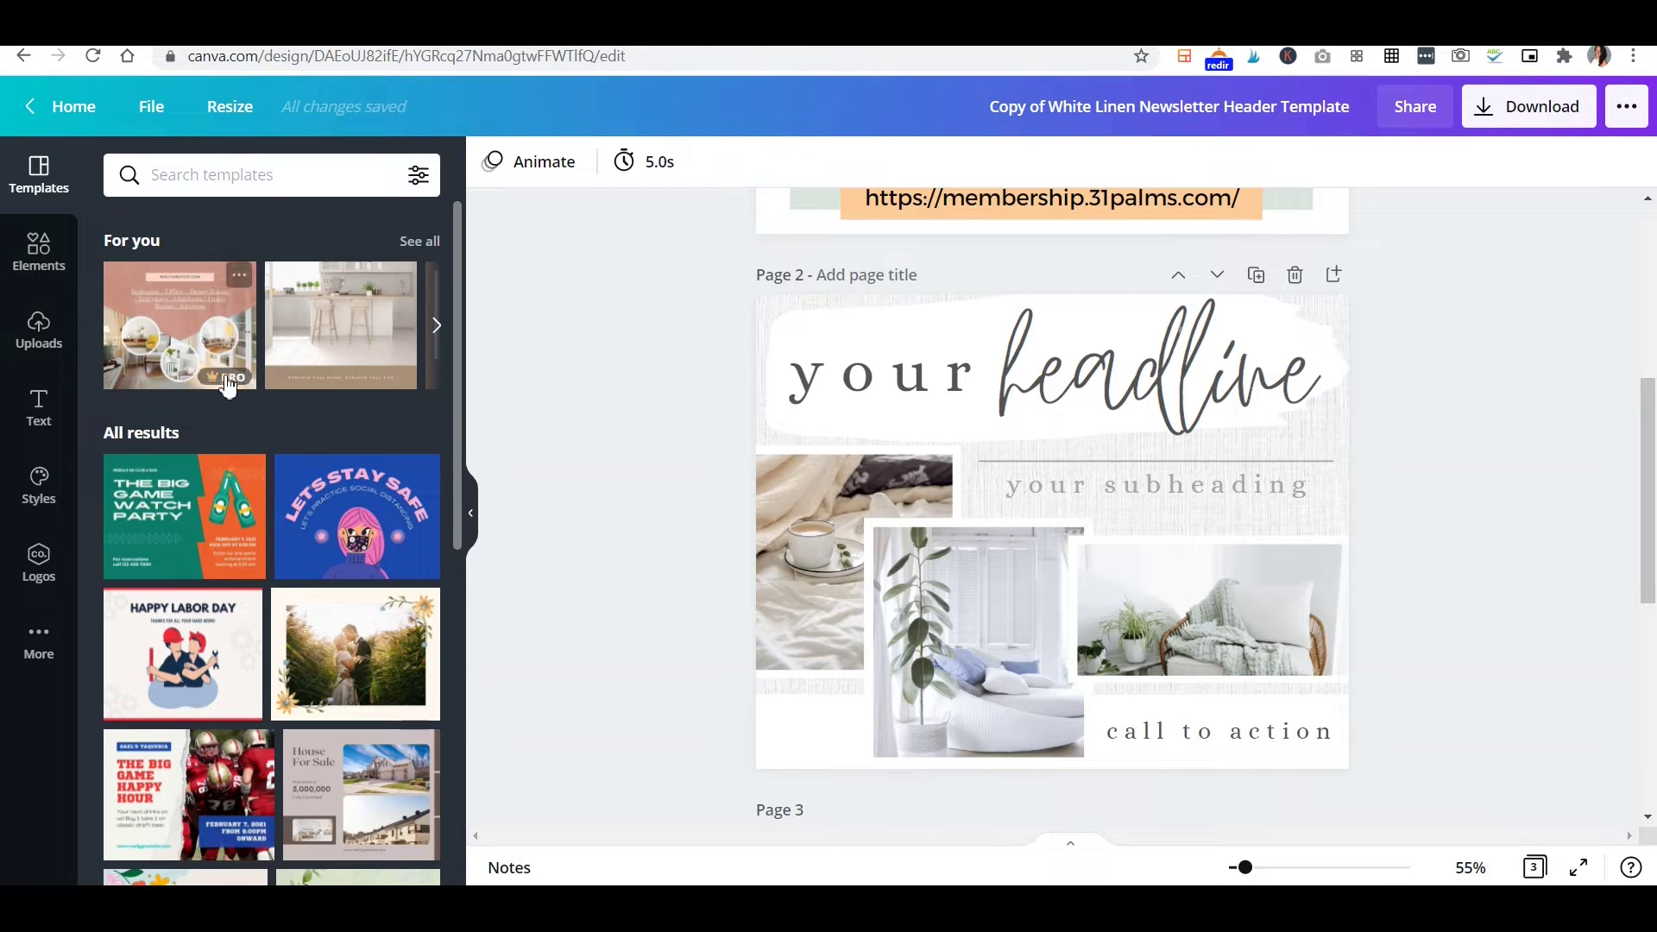
left_click(35, 251)
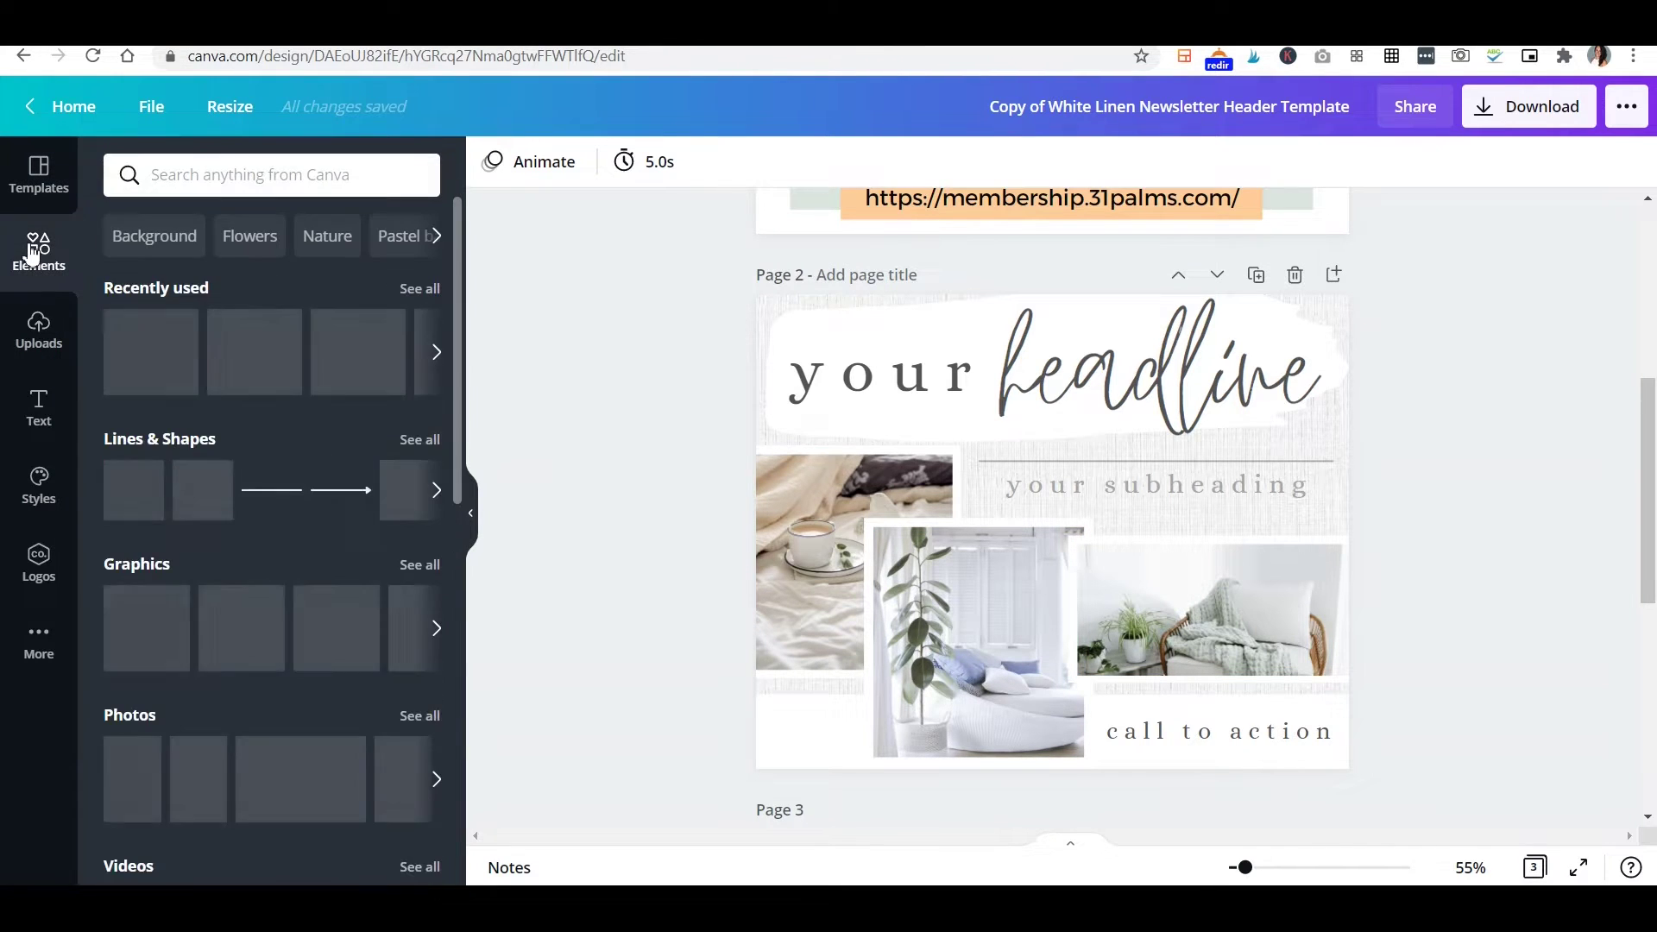
scroll(277, 587, "down", 4)
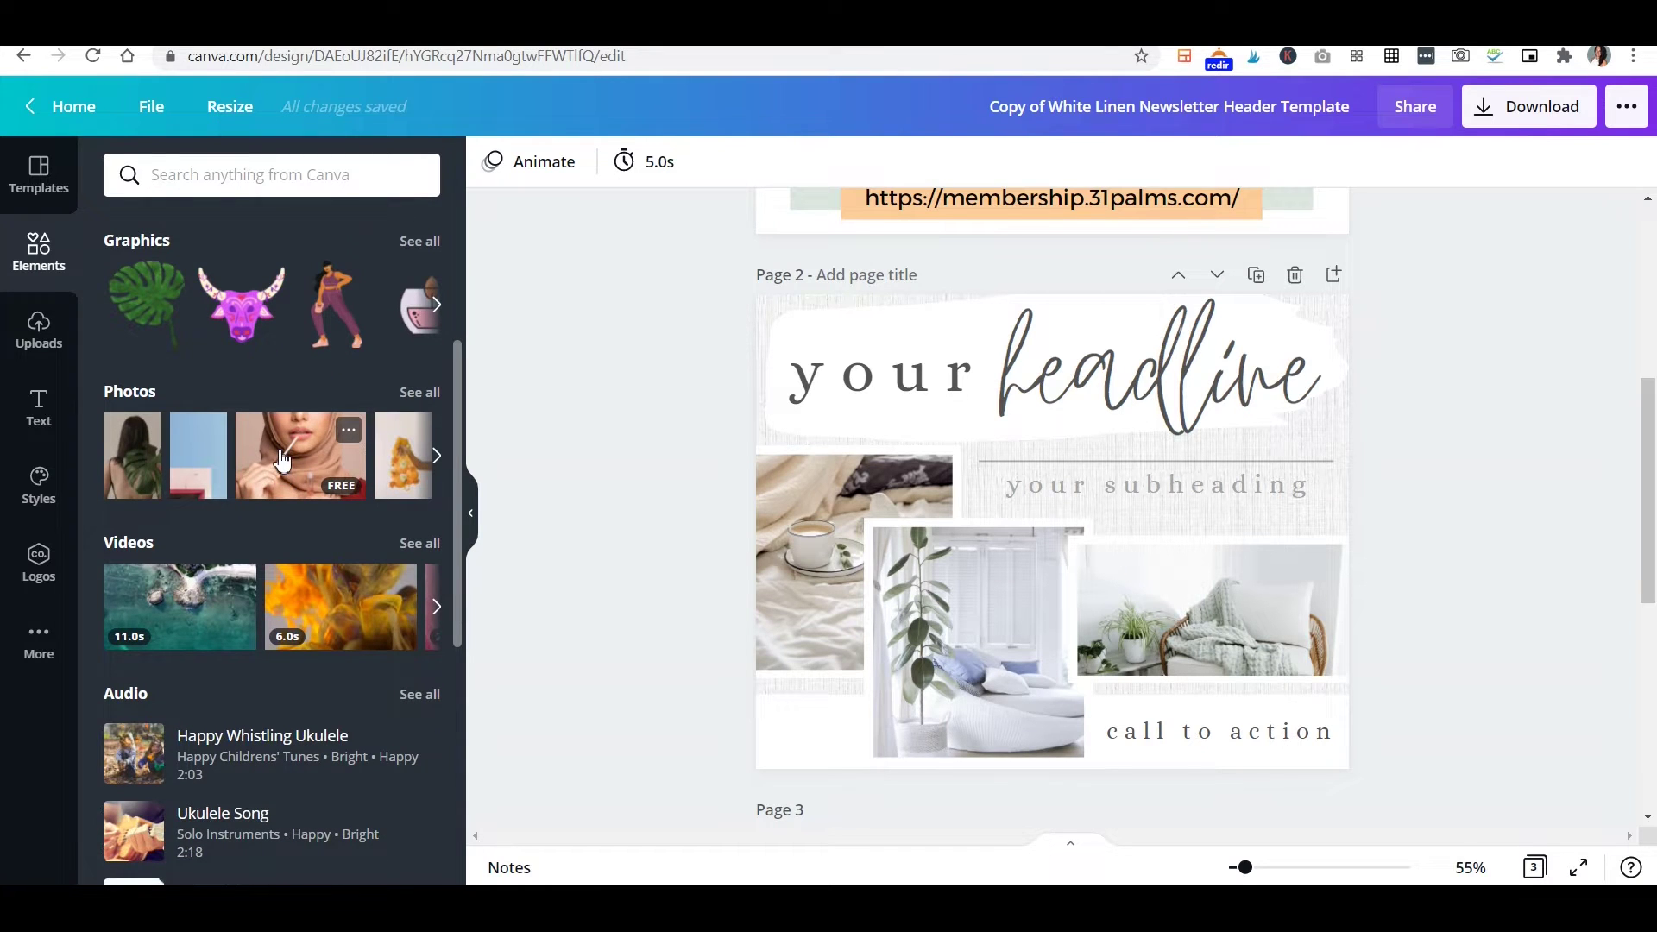
left_click(420, 392)
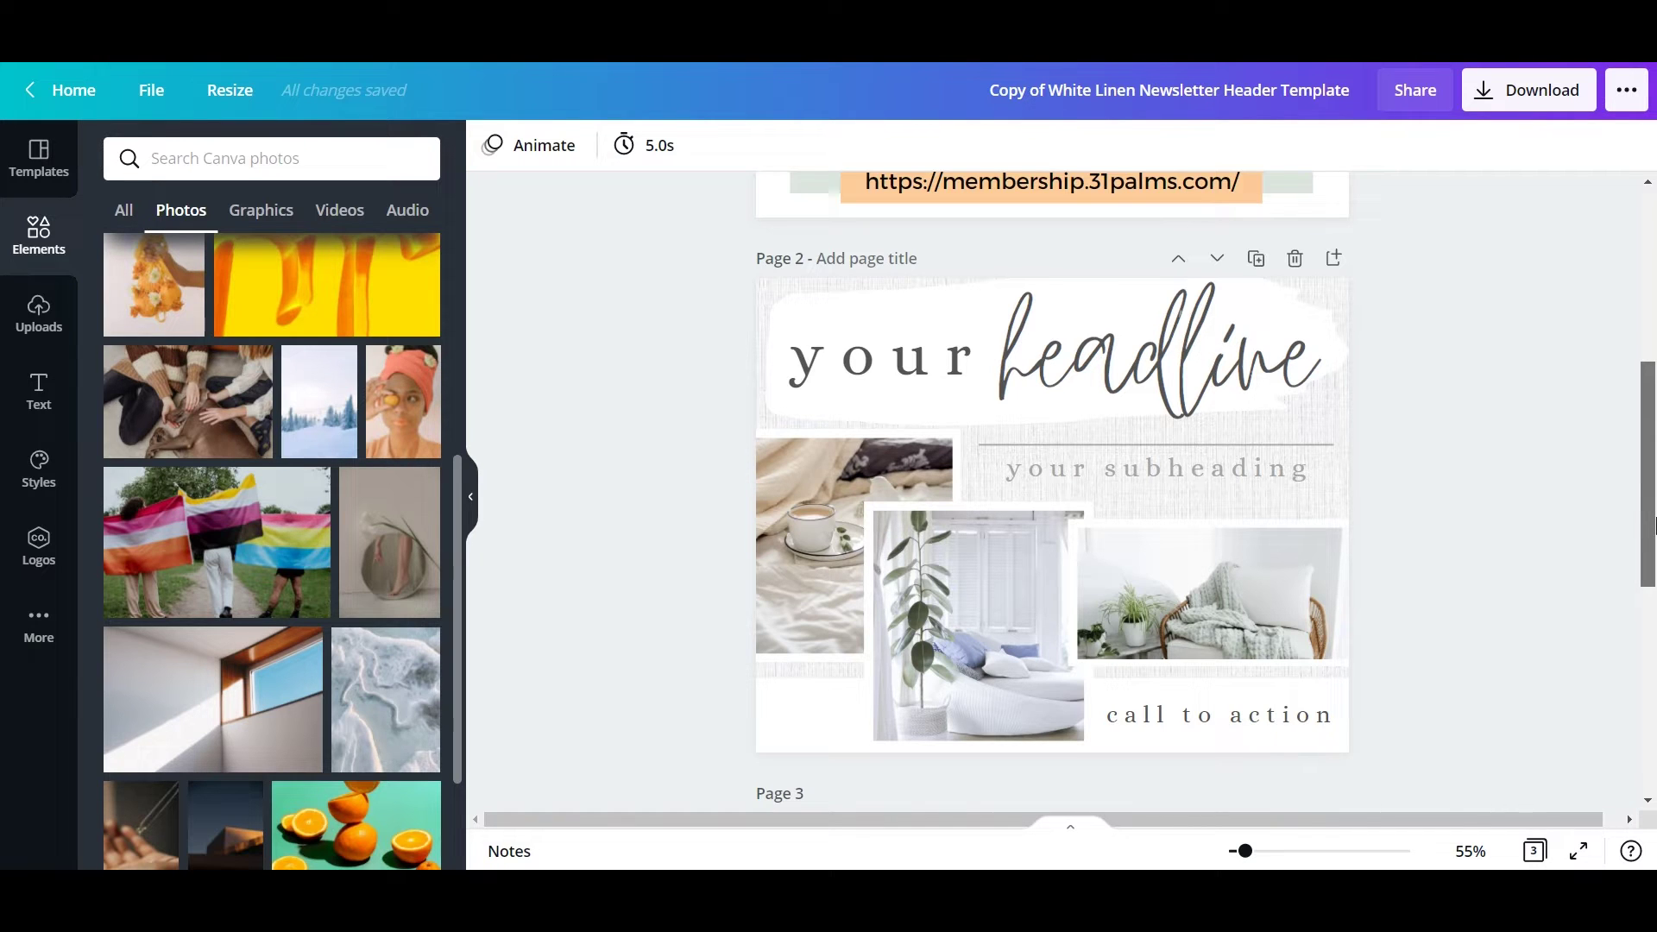
scroll(1651, 526, "down", 1)
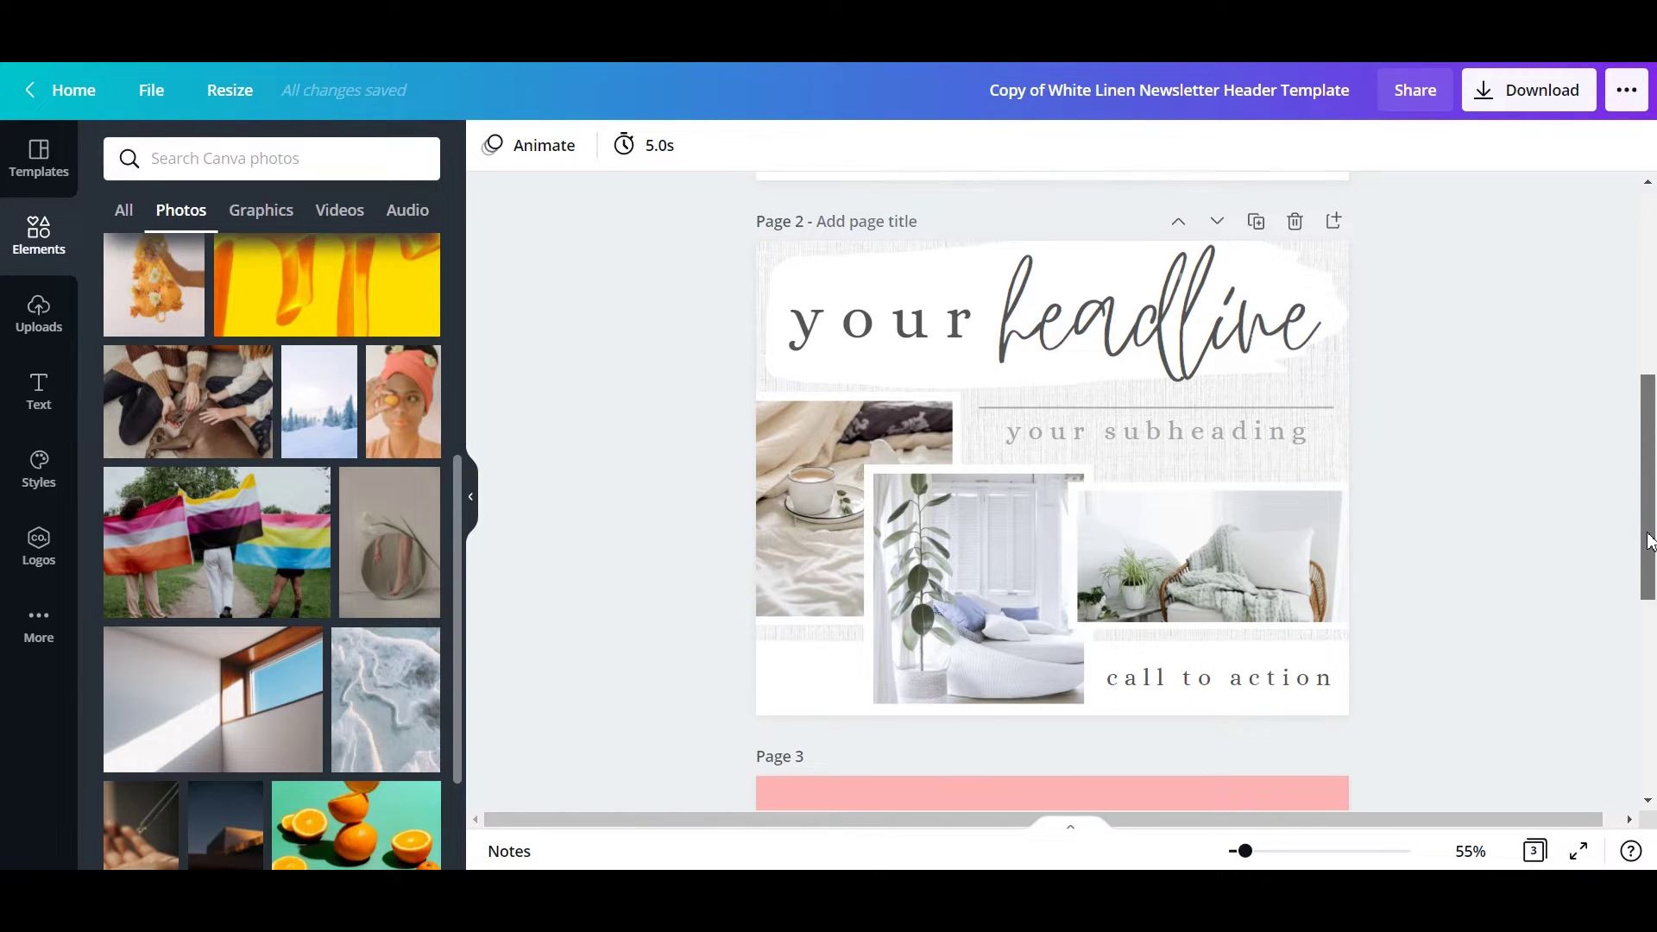
scroll(222, 728, "down", 2)
left_click_drag(349, 660, 777, 502)
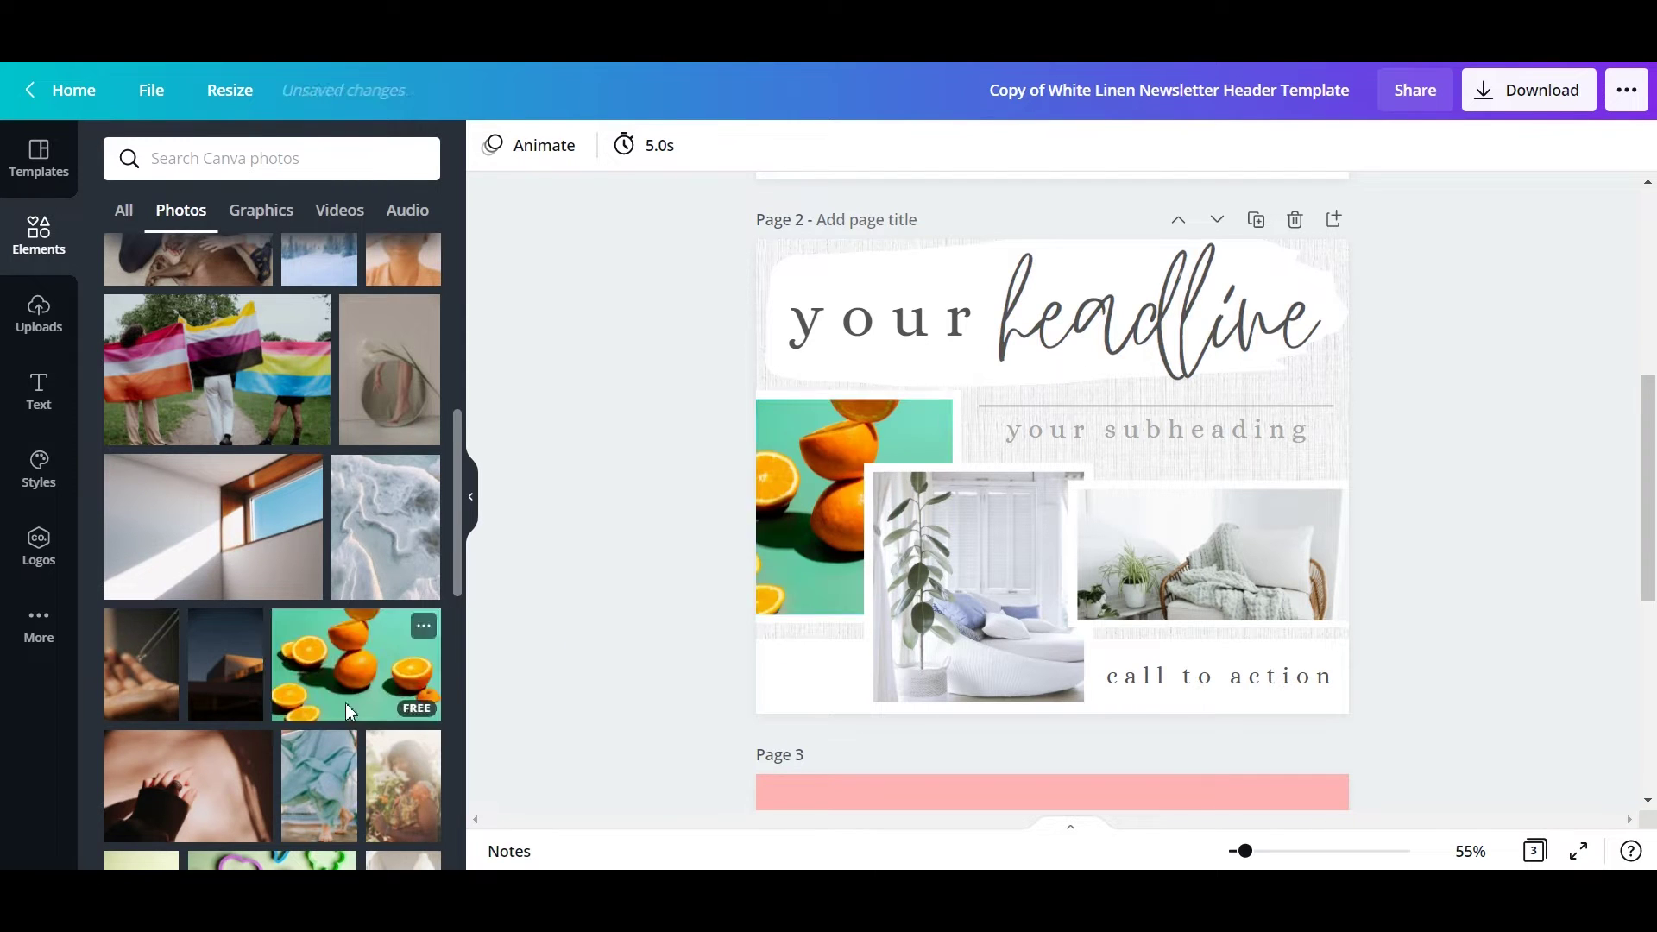
Put cupcake and succulent photos in the middle and right frames, then delete the linen background.
scroll(265, 715, "down", 3)
scroll(265, 714, "down", 2)
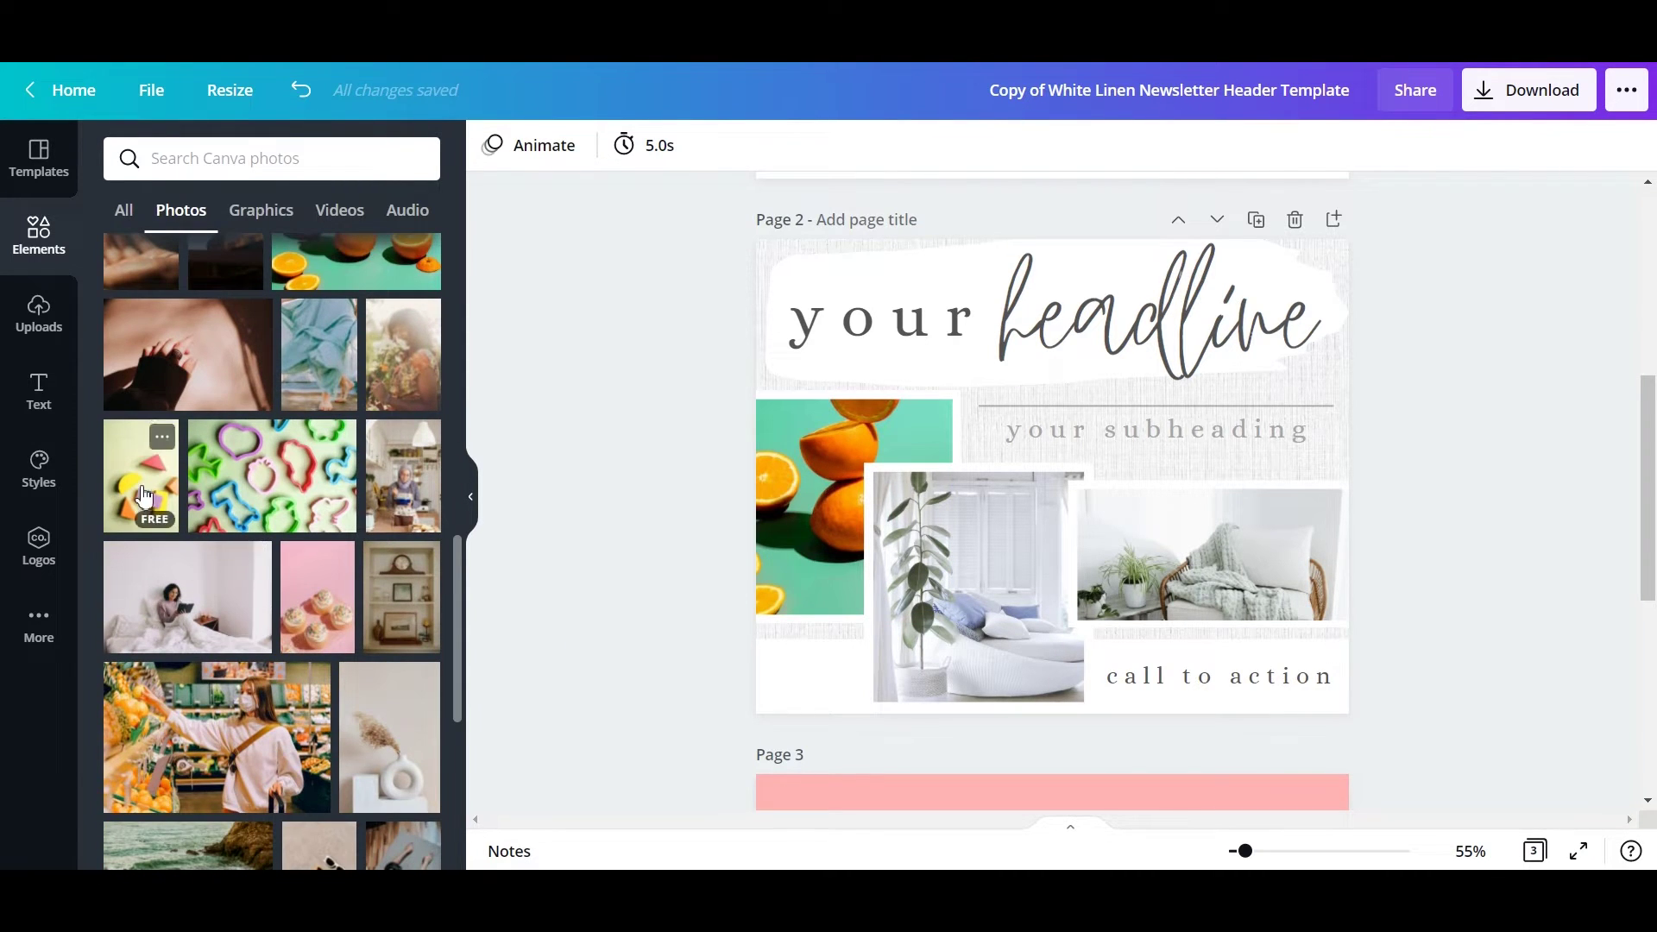
left_click_drag(316, 604, 980, 556)
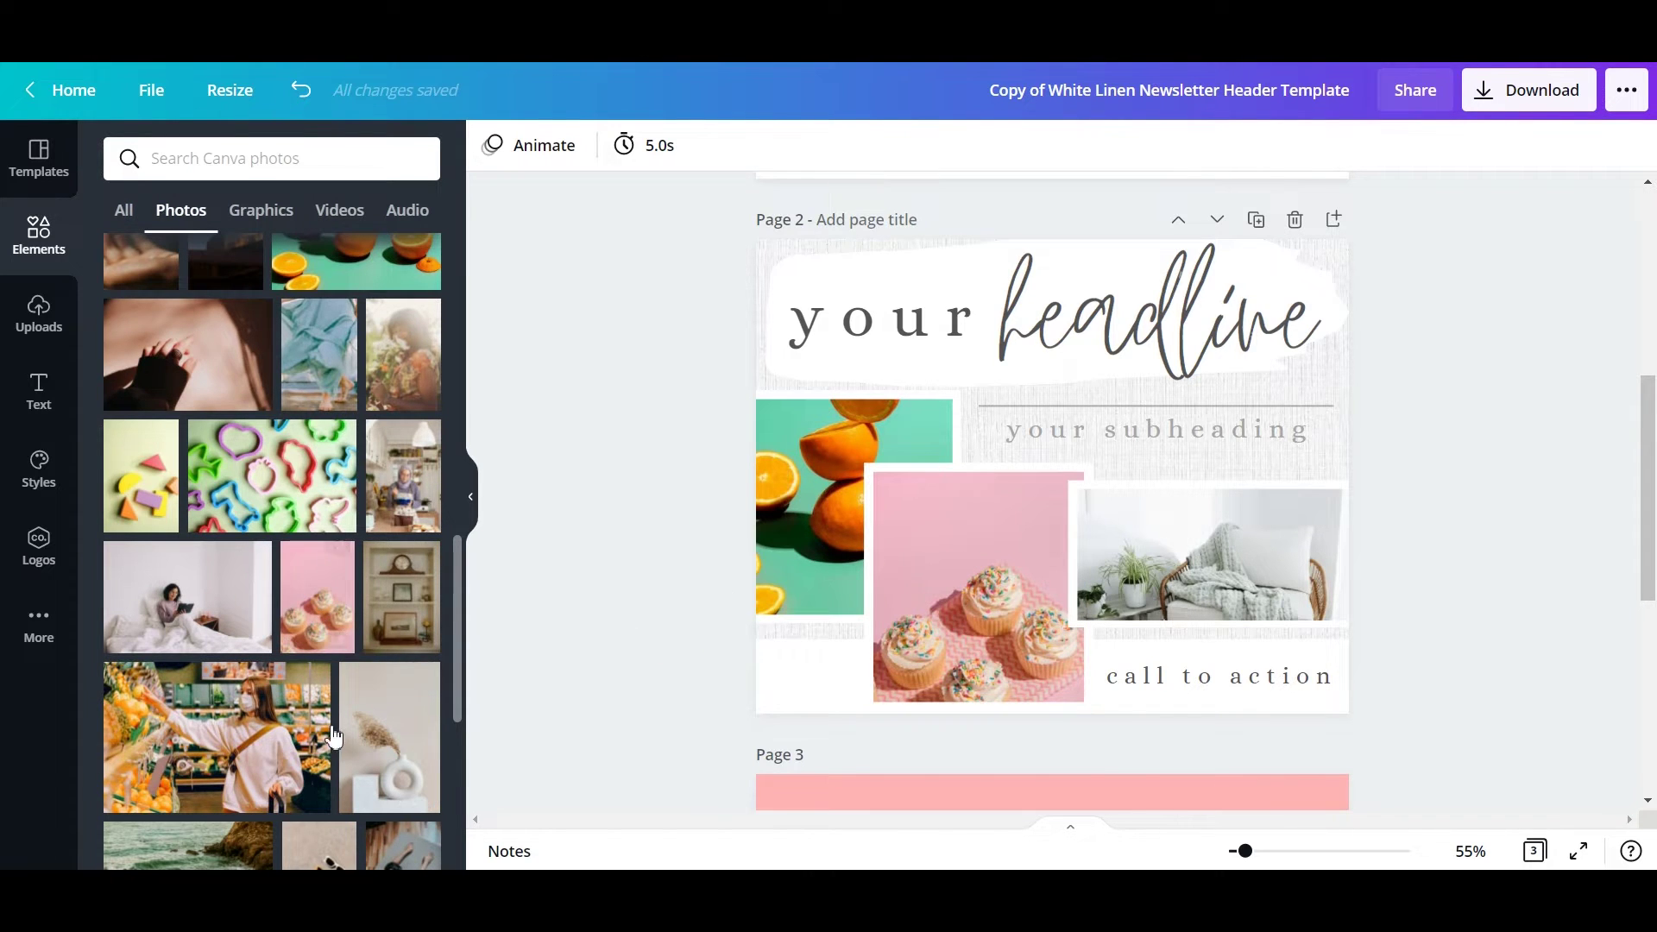
scroll(311, 684, "down", 3)
left_click_drag(233, 682, 1208, 553)
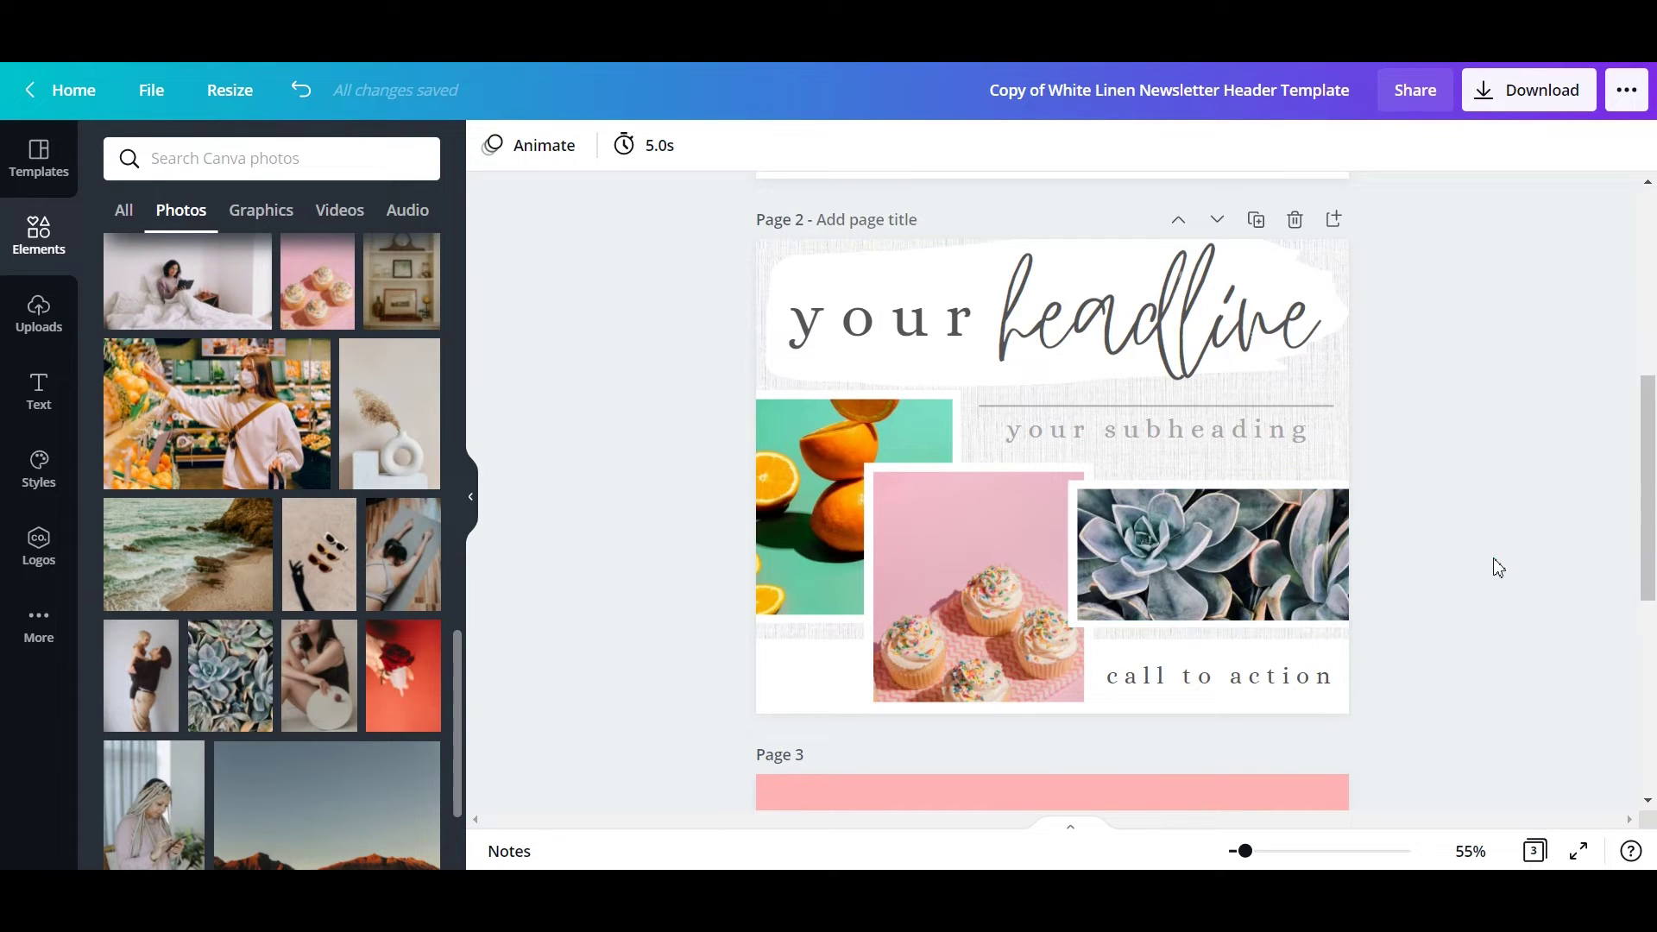
left_click(1338, 460)
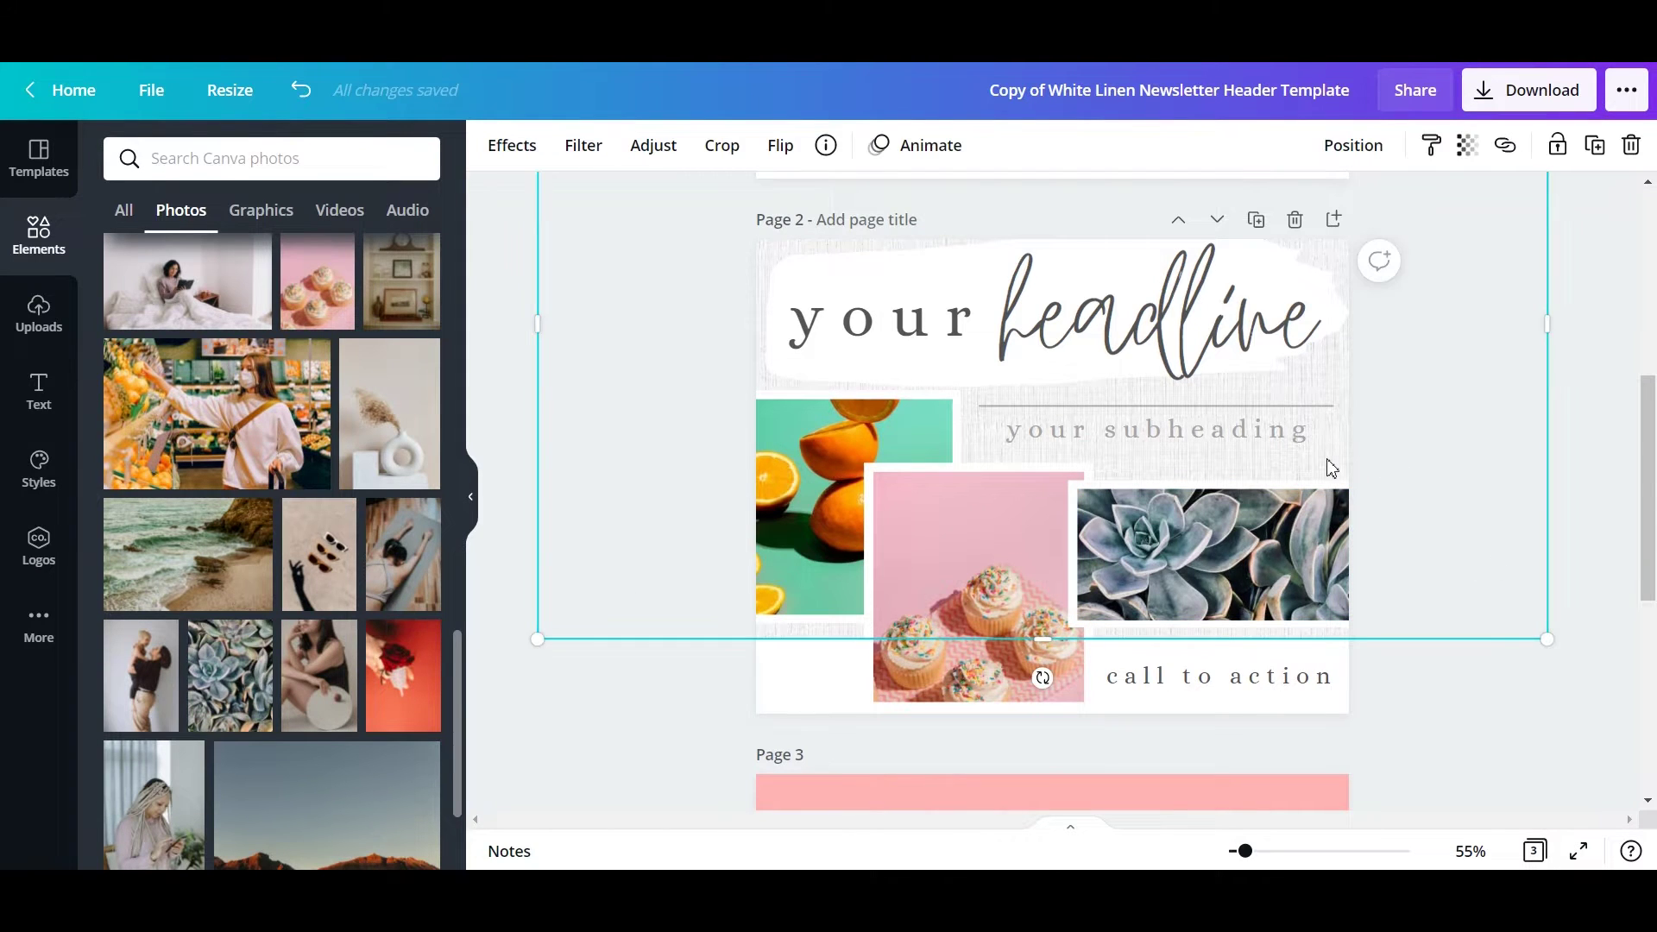
key("Delete")
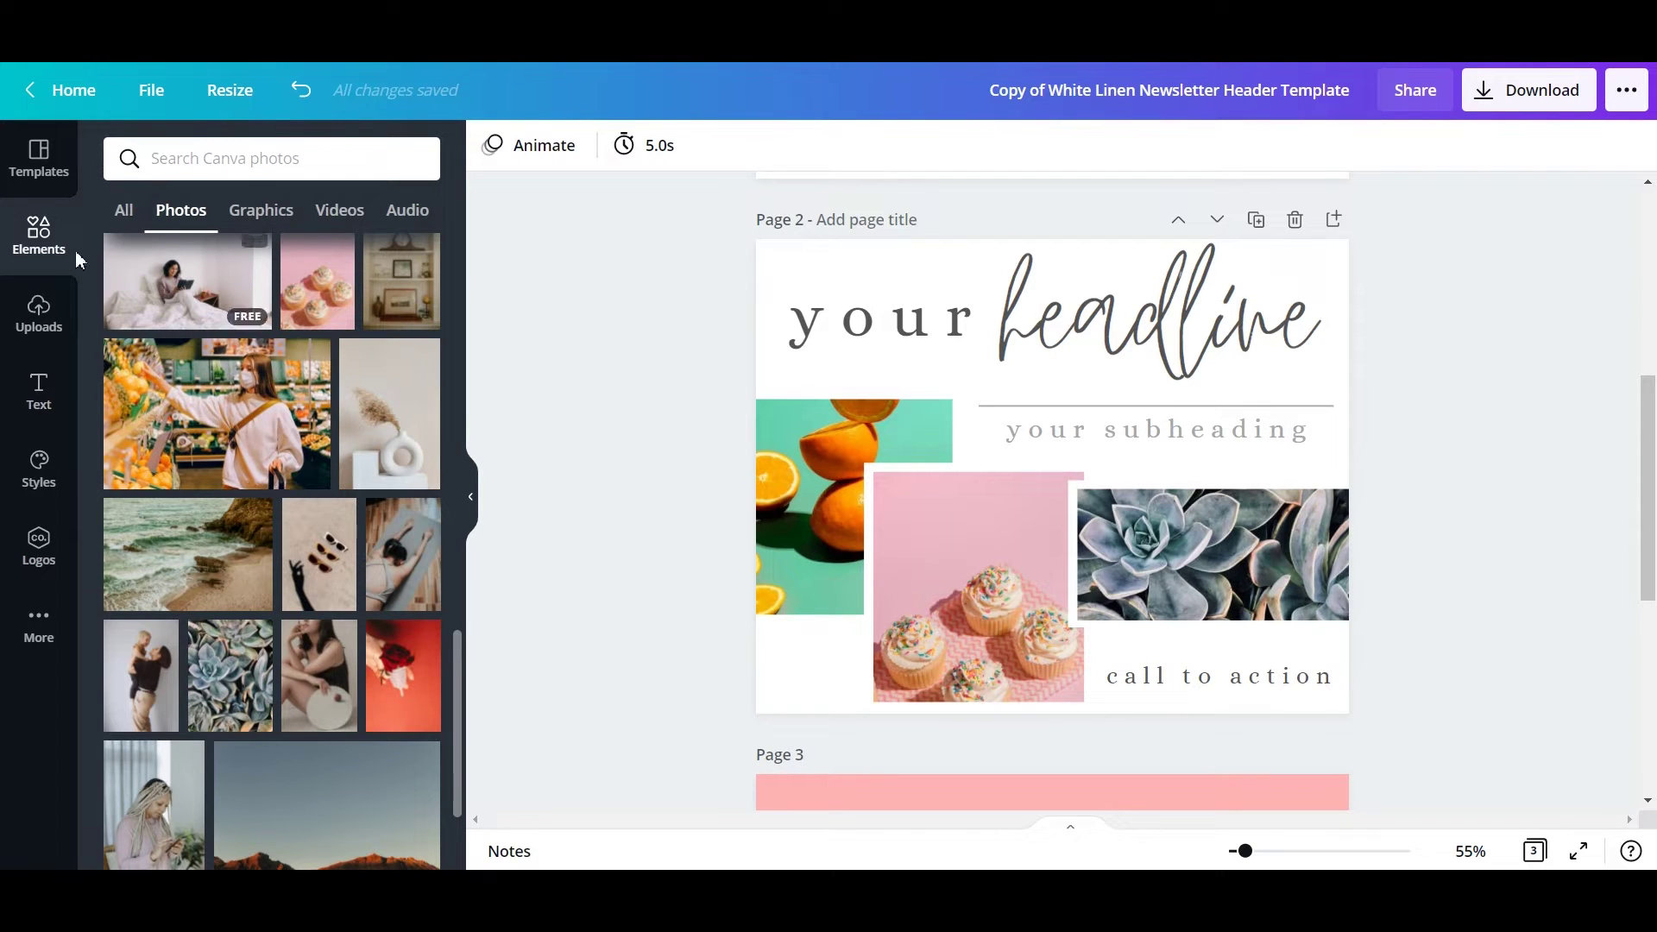
Add a peach rectangle across the top half of page 2 and send it to the back.
left_click(124, 212)
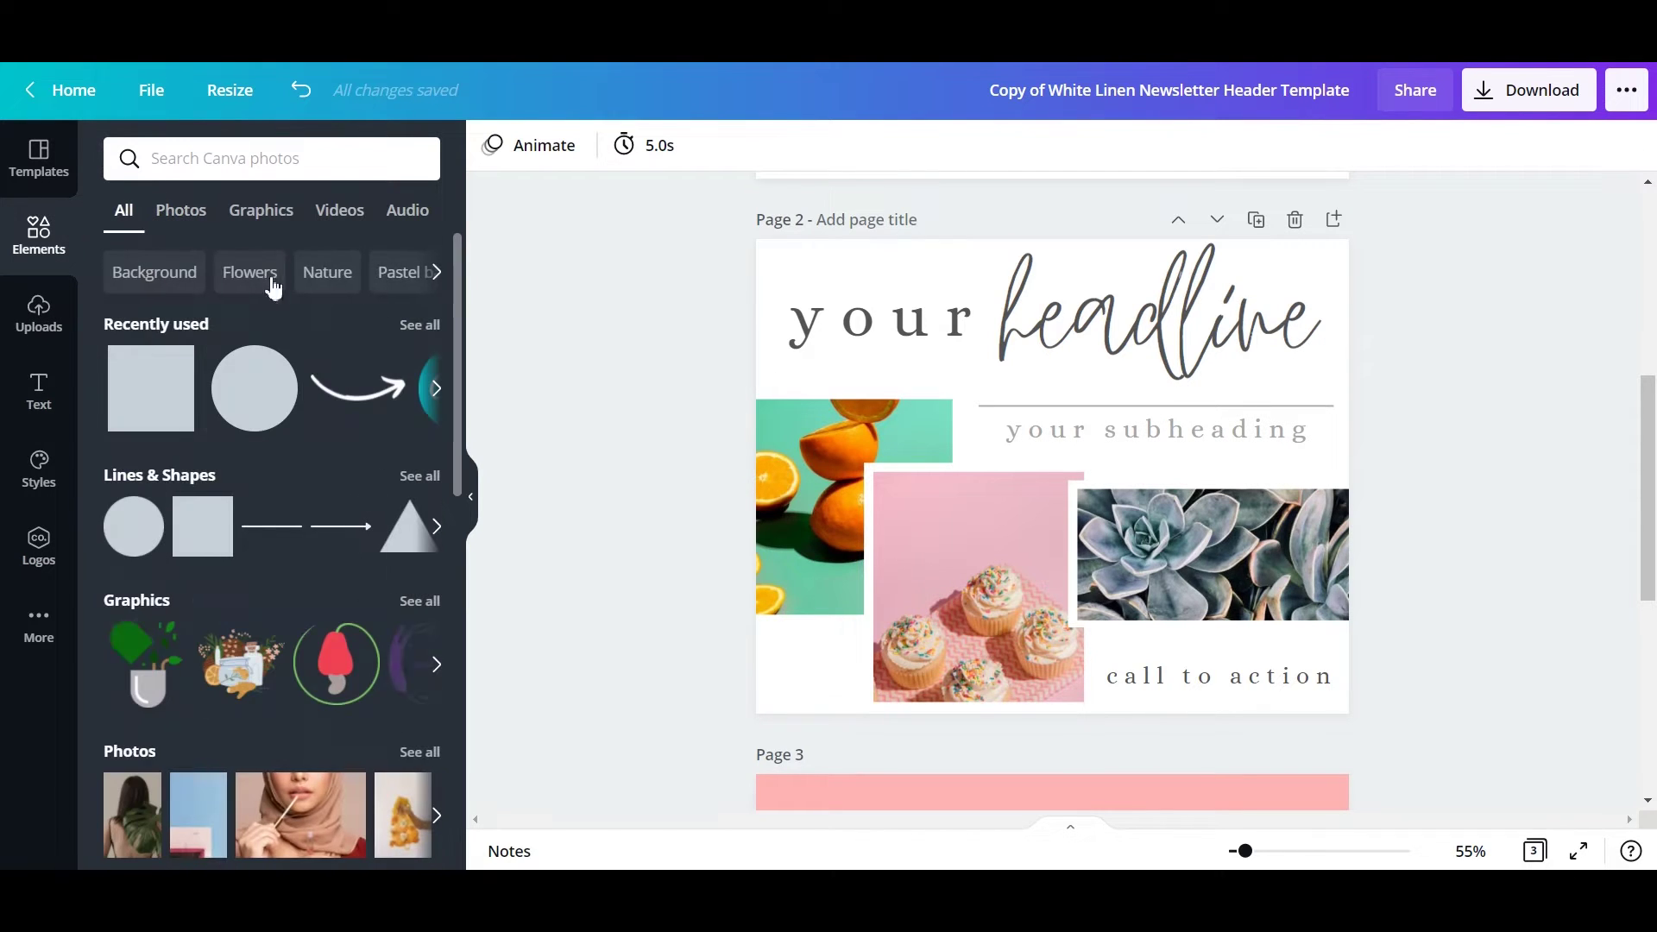
left_click(144, 410)
left_click_drag(972, 499, 808, 388)
left_click_drag(1018, 370, 1333, 361)
left_click_drag(981, 502, 981, 578)
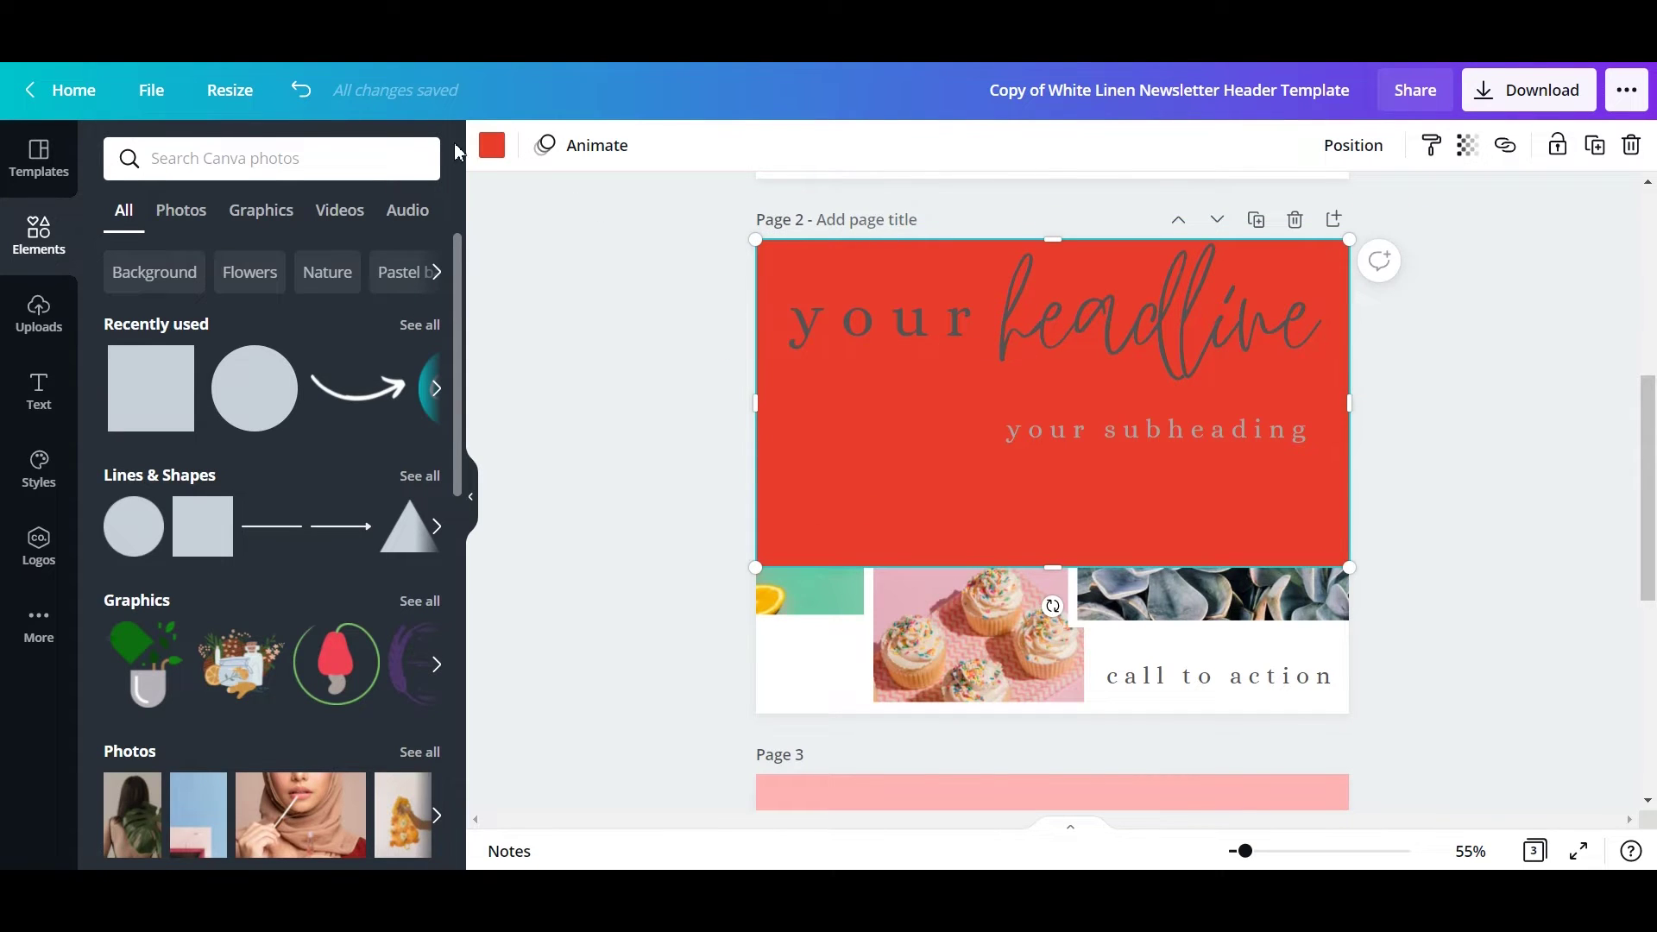
left_click(492, 146)
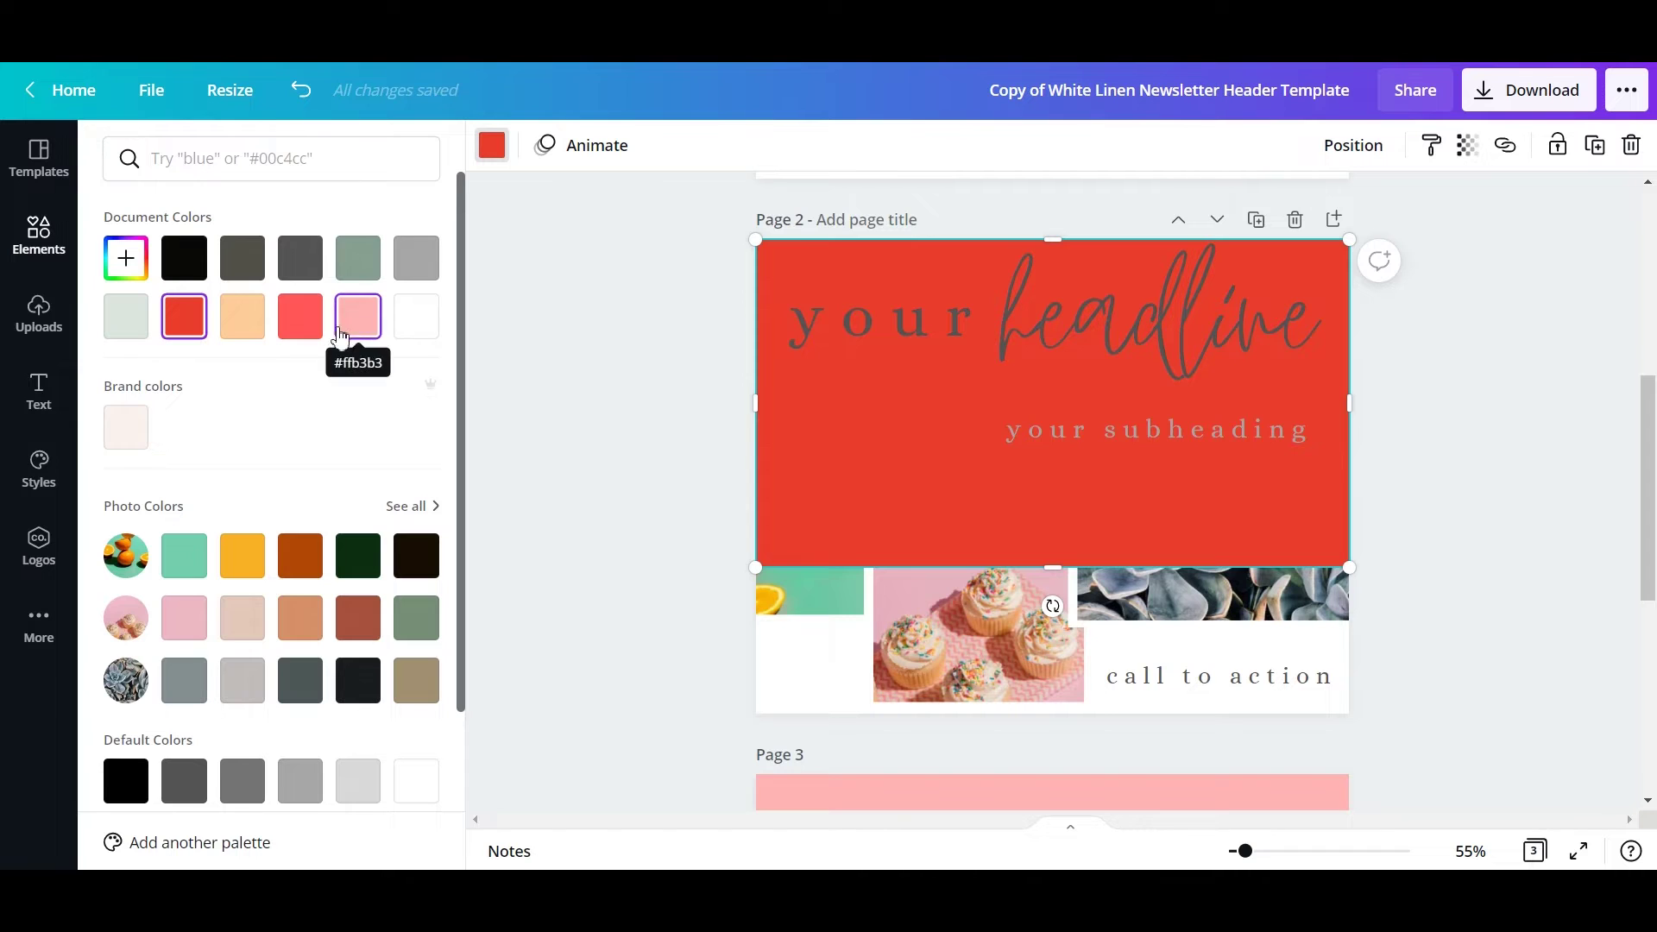
left_click(240, 319)
key("ctrl+[")
key("ctrl+[")
key("ctrl+[")
key("ctrl+[")
key("ctrl+[")
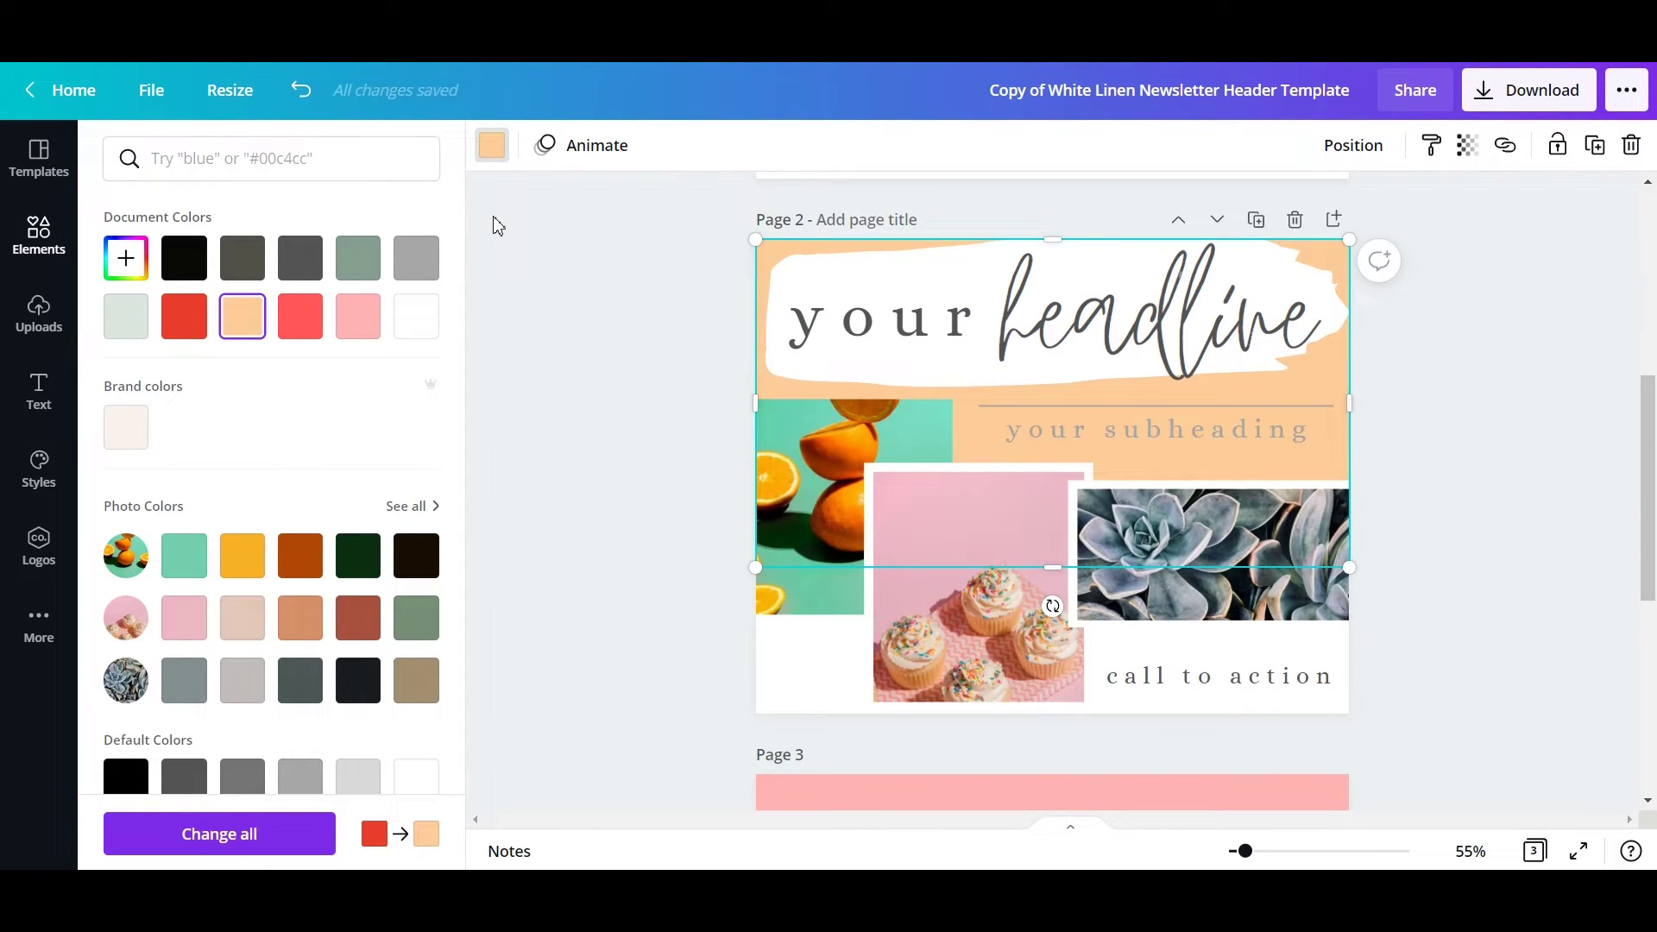
Colour the headline brush stroke pink and bring up the Download options.
left_click(1502, 458)
left_click(867, 284)
left_click(876, 265)
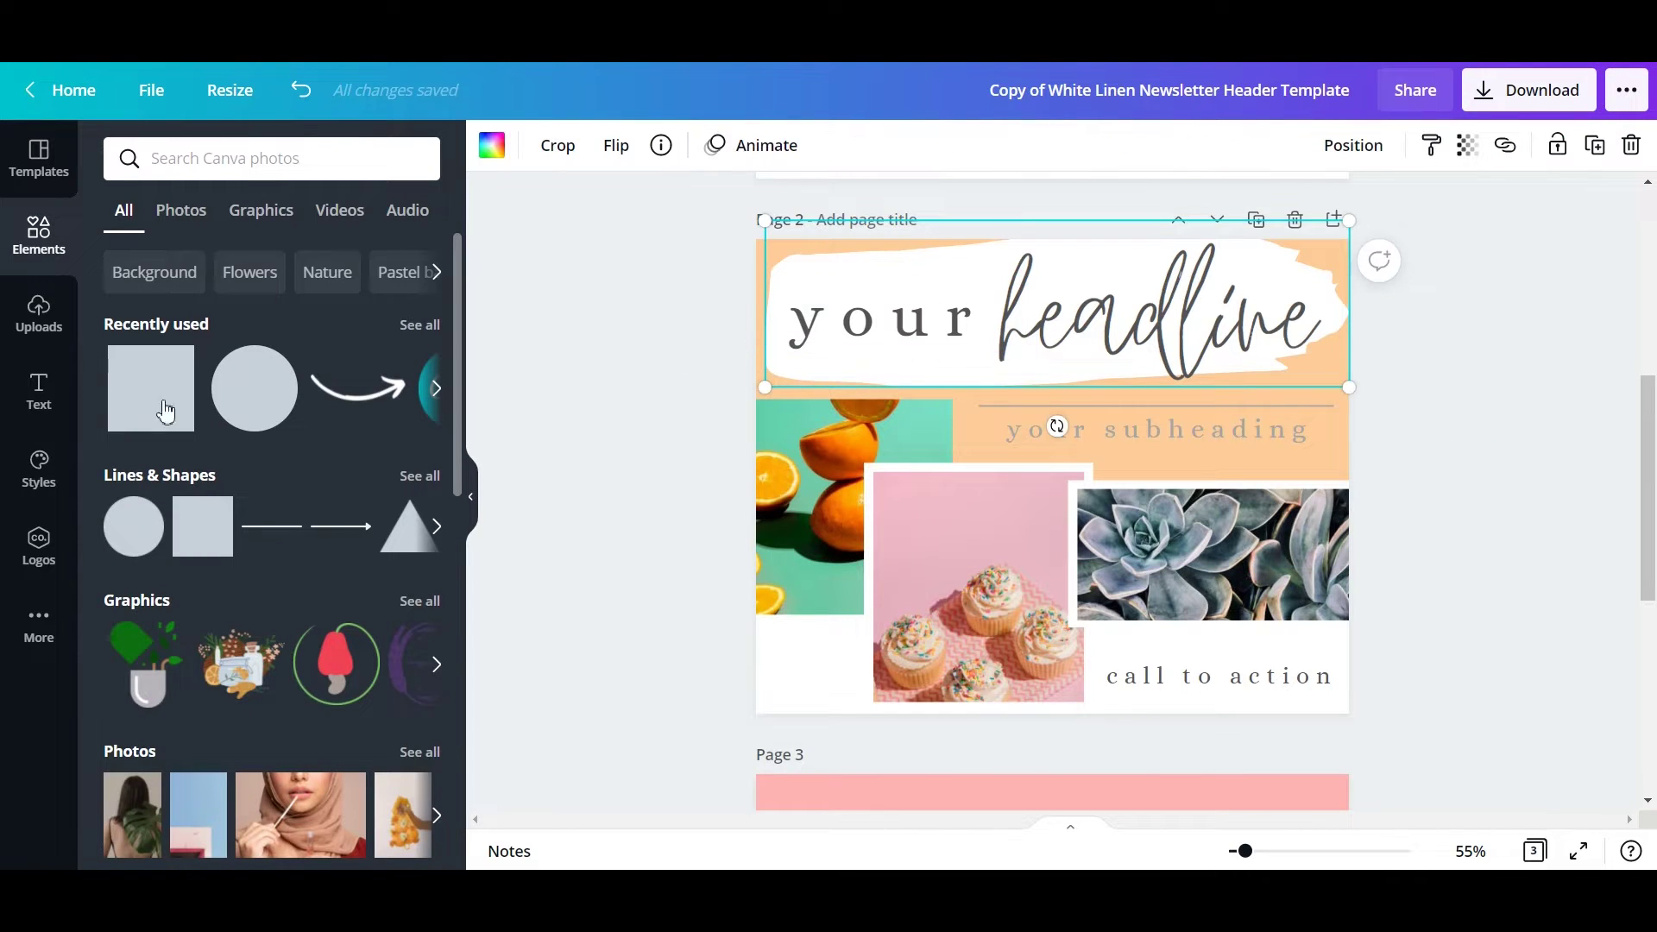
left_click(492, 149)
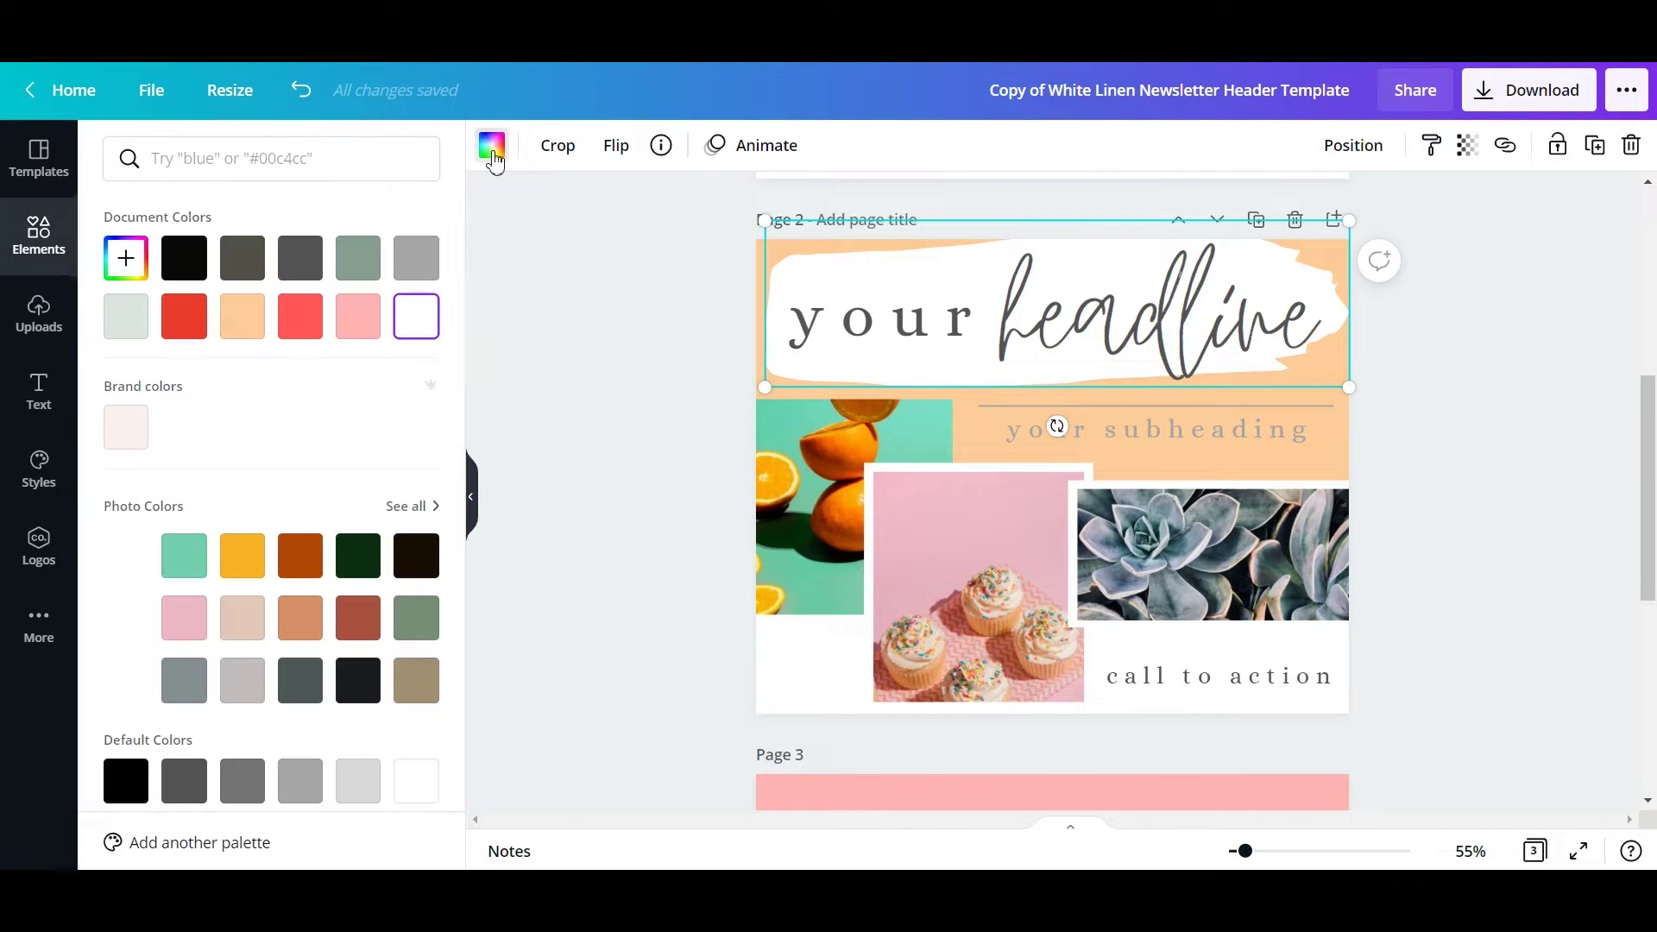
left_click(358, 316)
left_click(1442, 494)
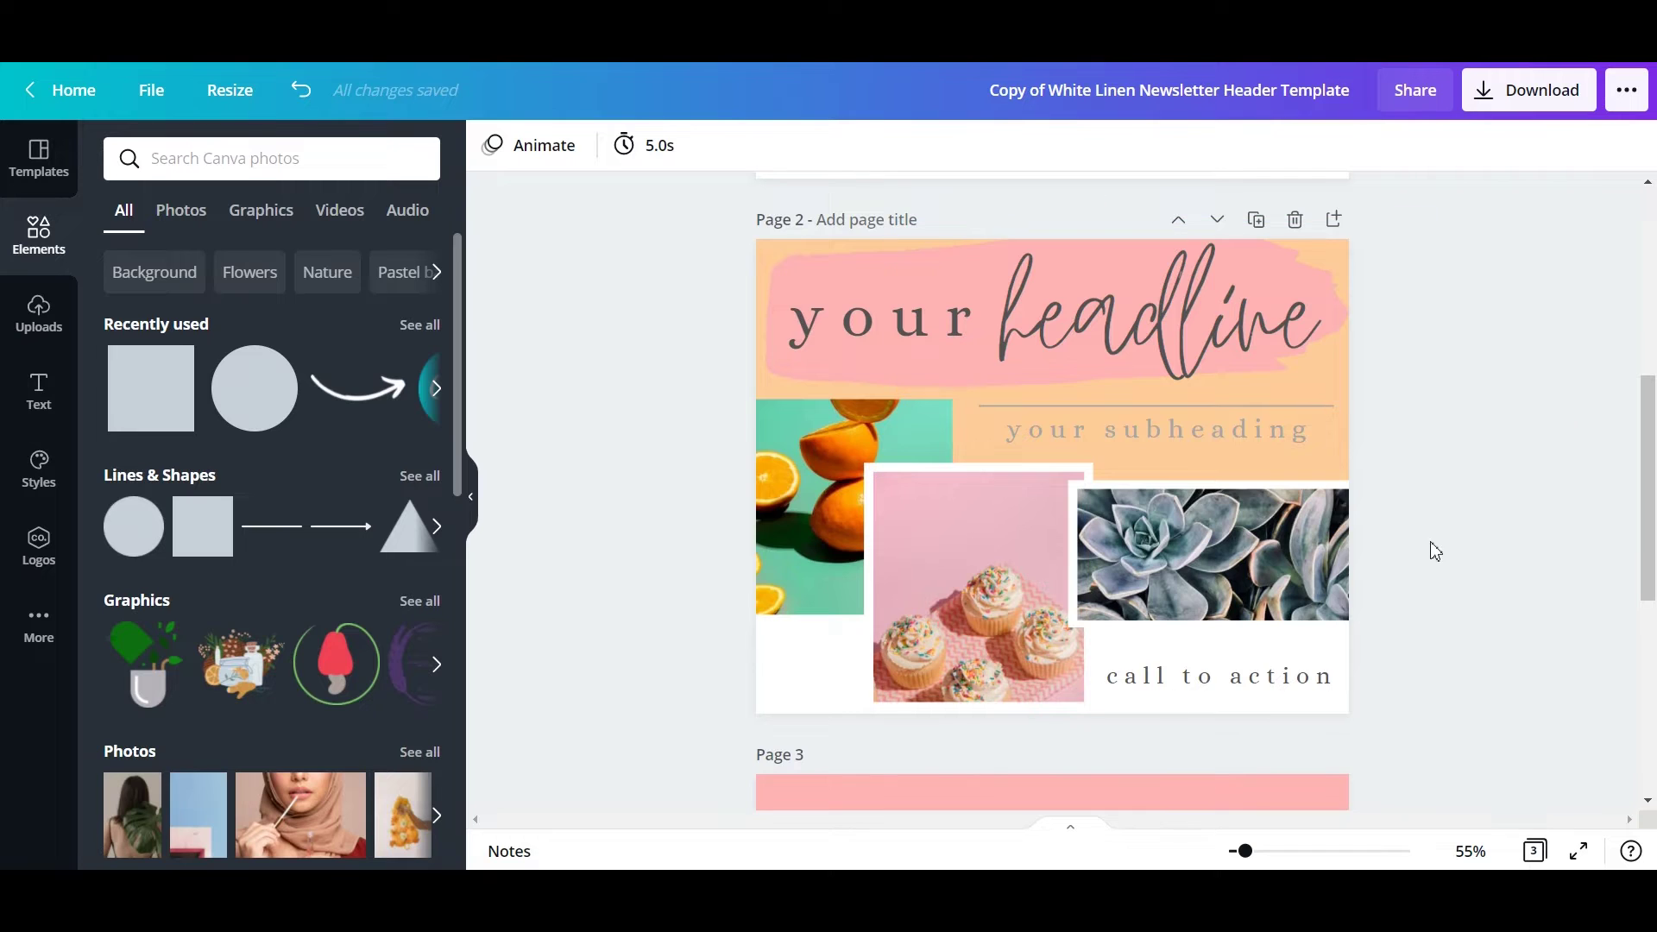
left_click(1523, 105)
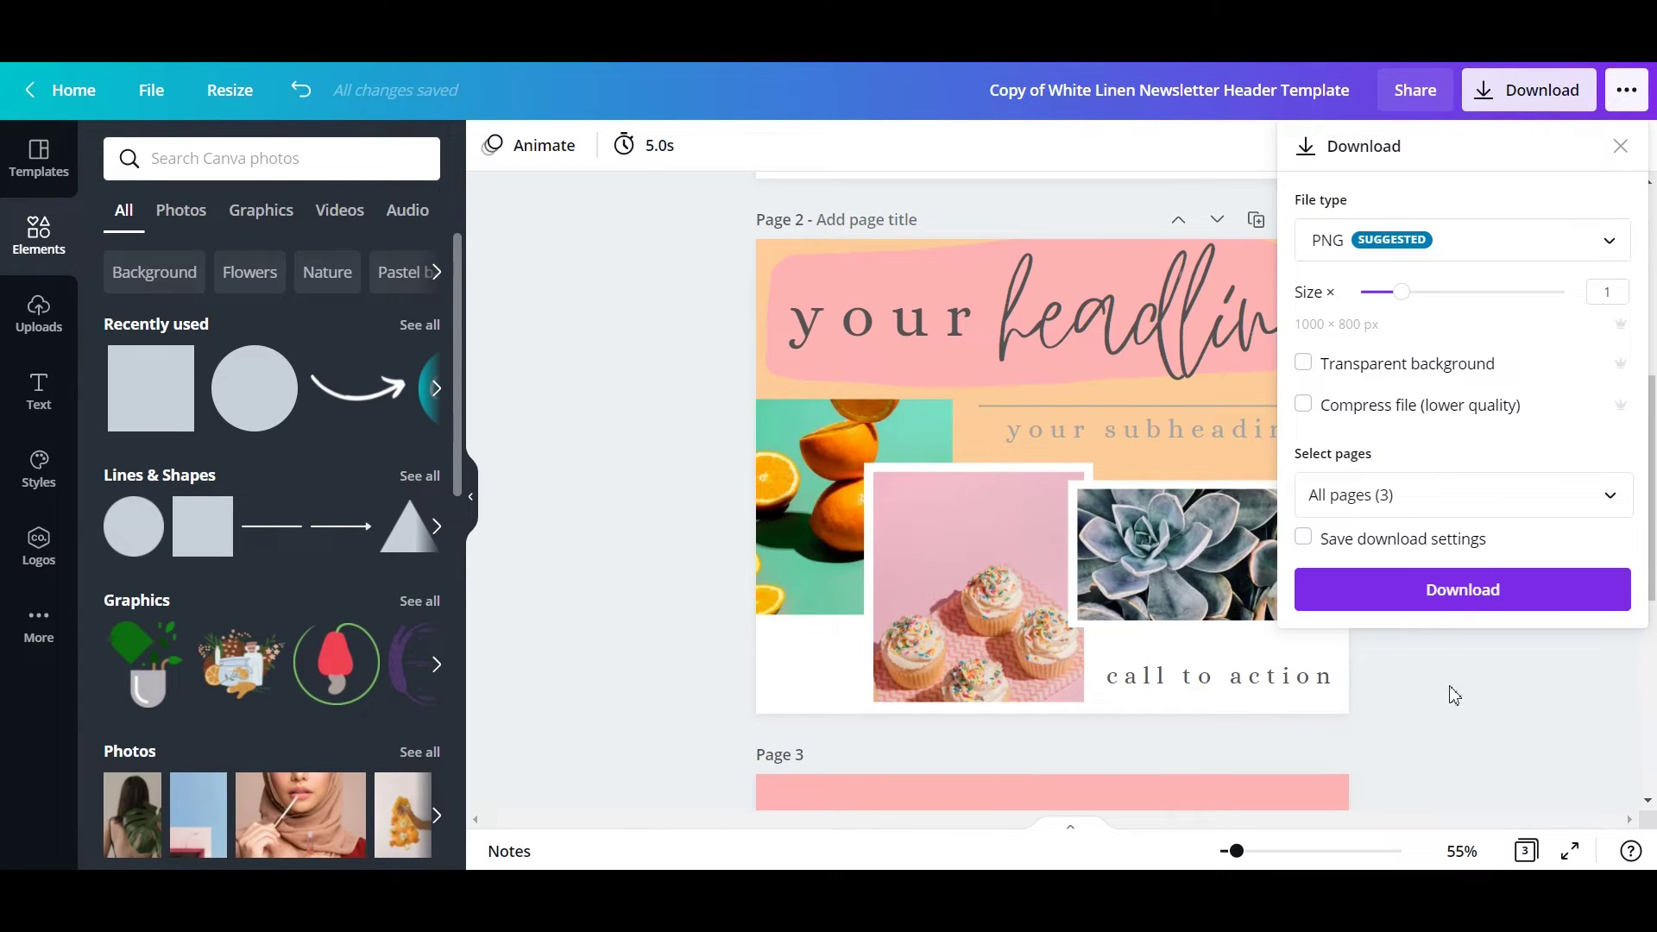
Download all 3 pages as PNG and dismiss the 'You saved your design!' message.
left_click(1457, 591)
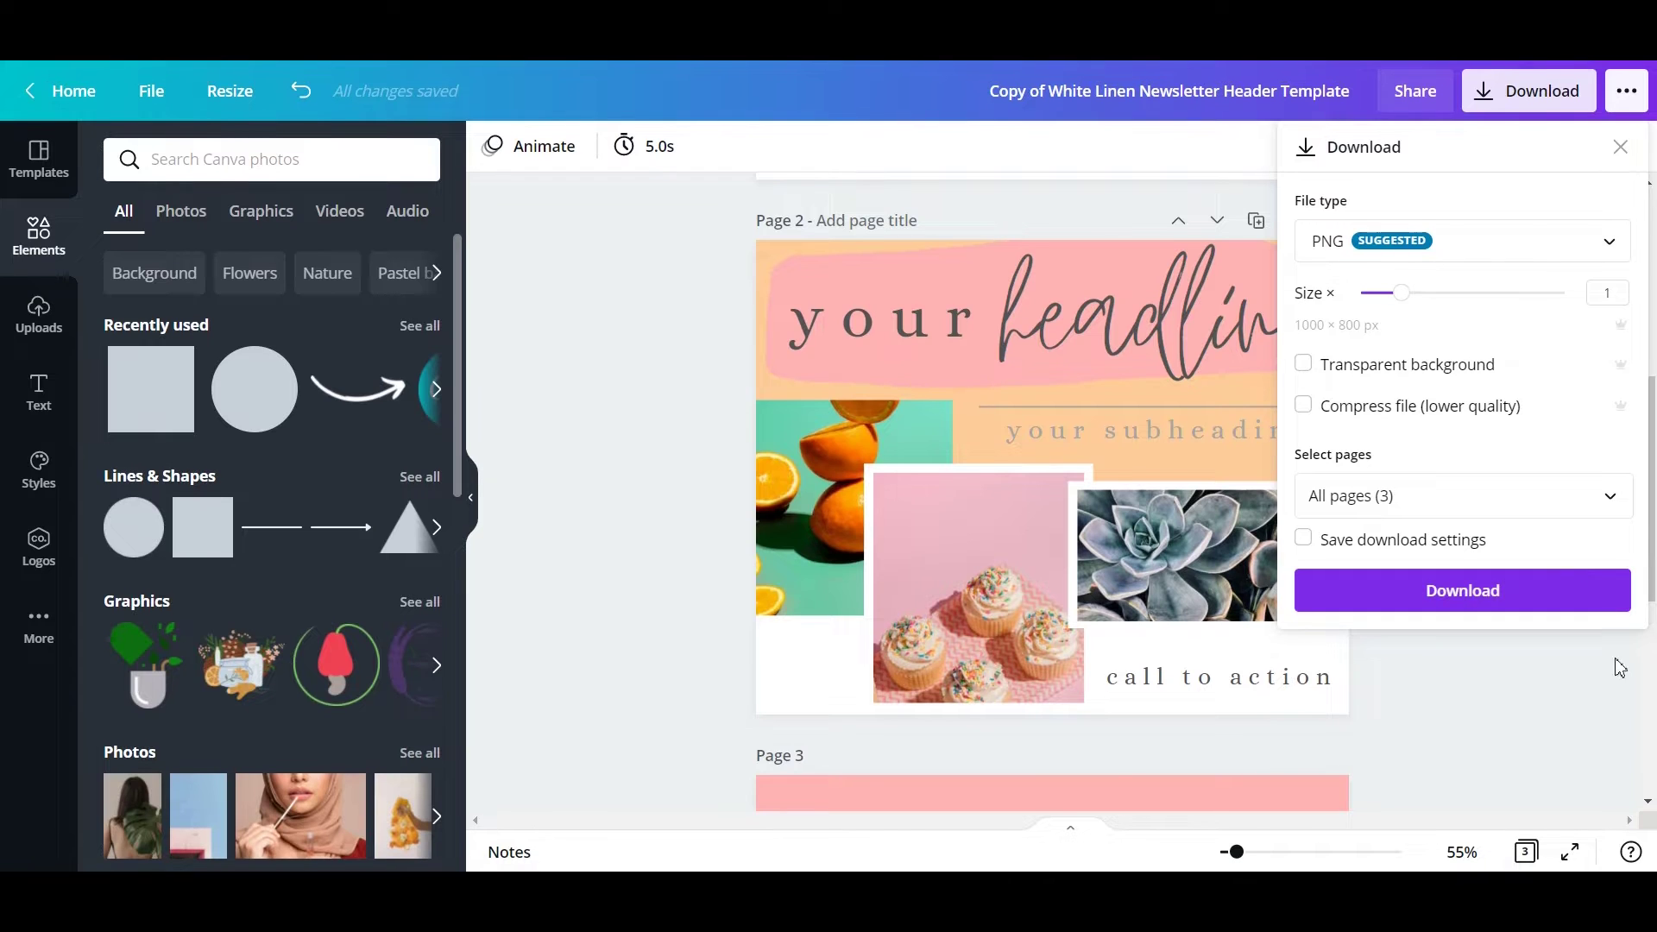
left_click(1523, 604)
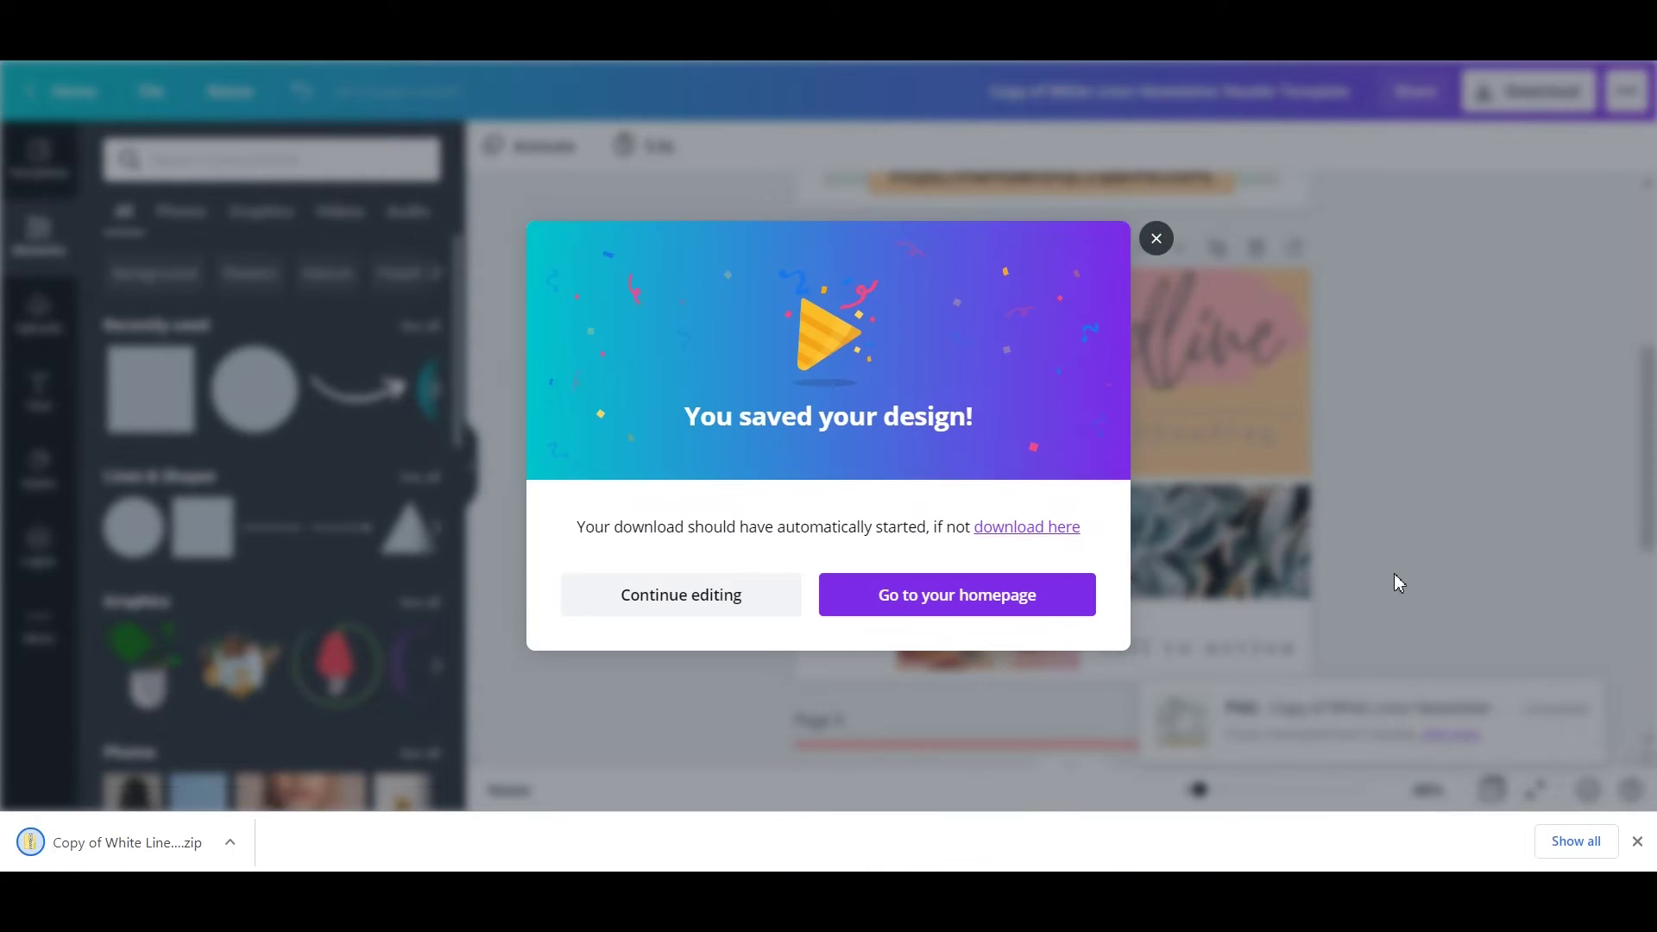
left_click(1154, 240)
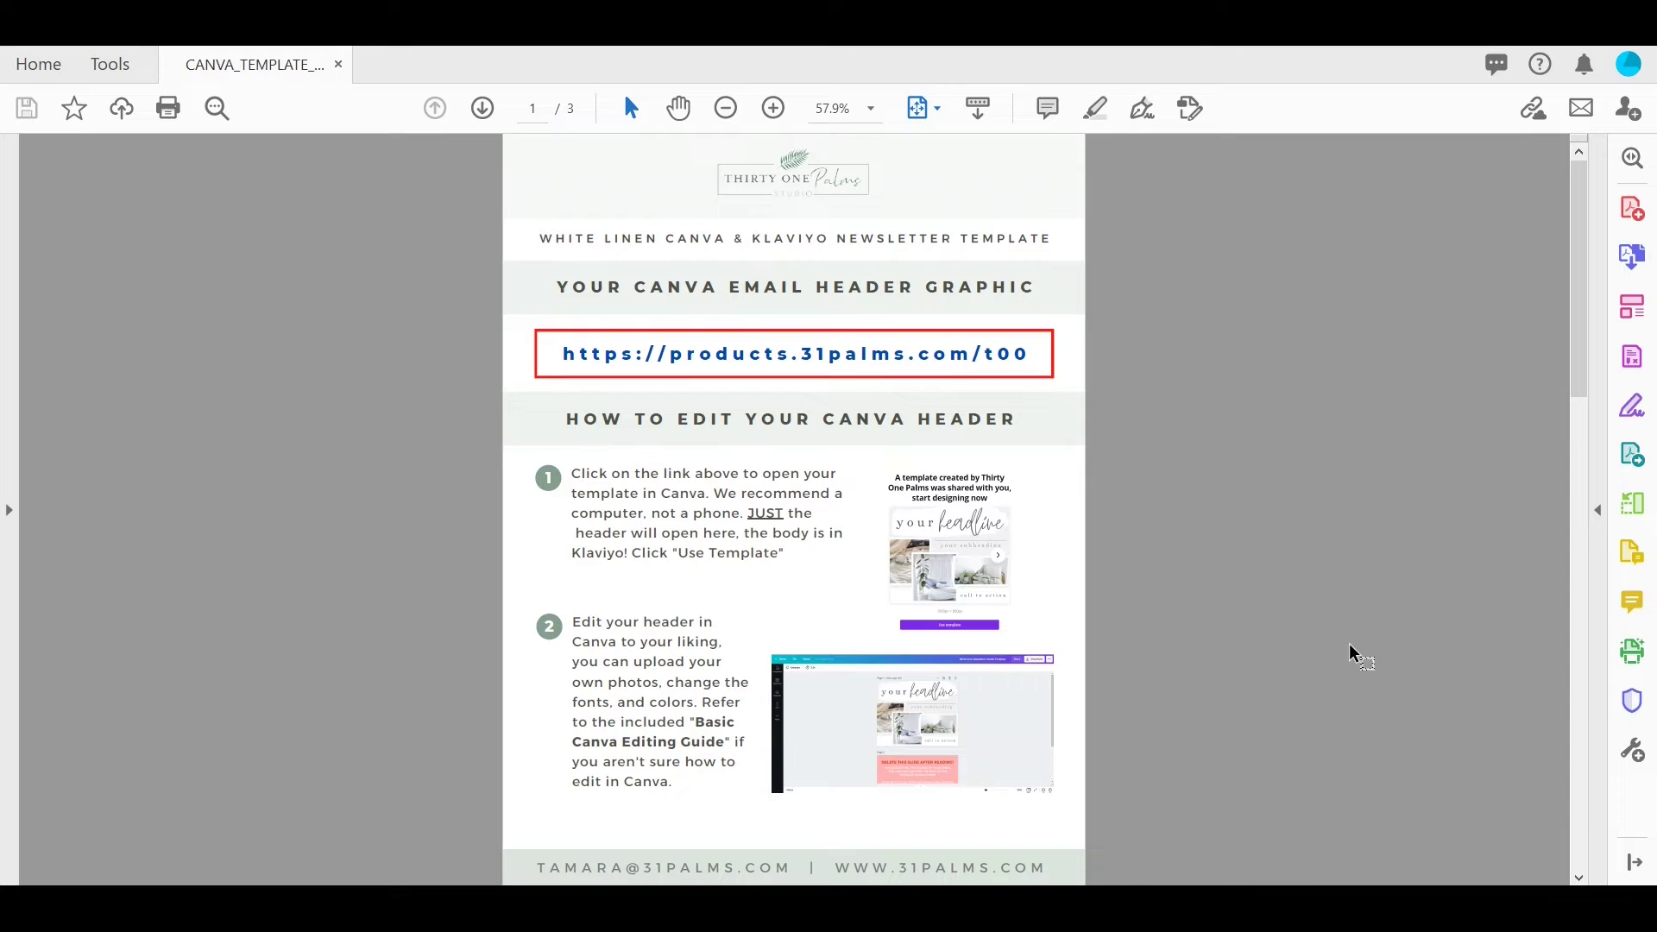
Scroll the instructions PDF back to page 2 of 3, covering the header download and template access.
scroll(1346, 644, "down", 2)
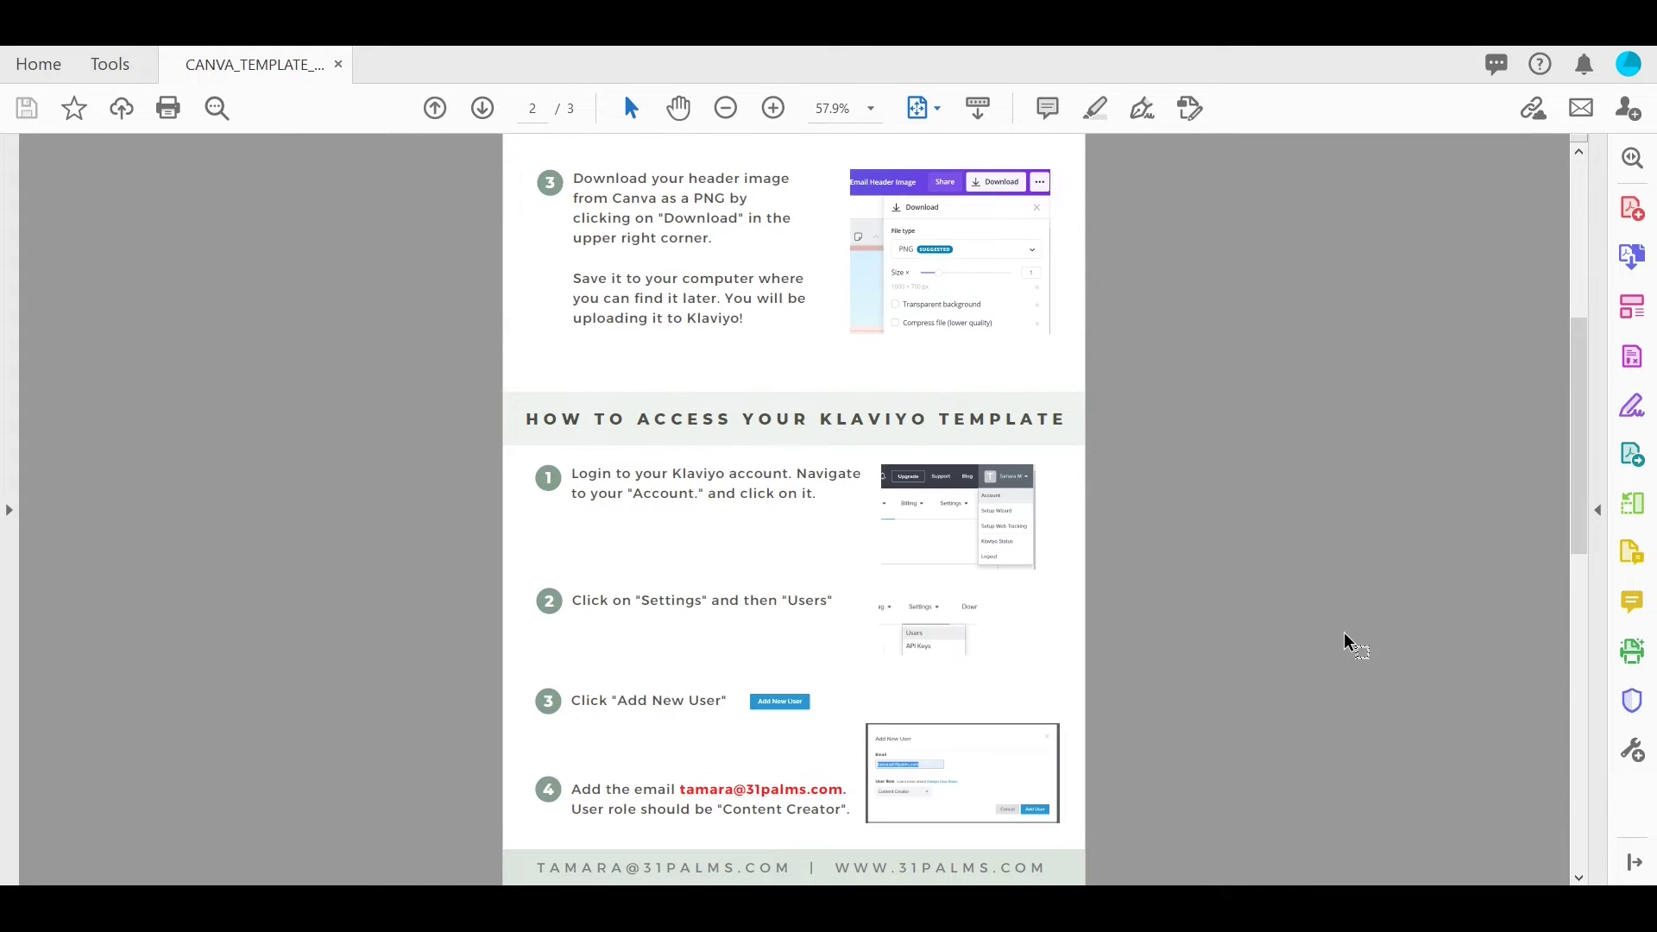
left_click_drag(1580, 439, 1577, 372)
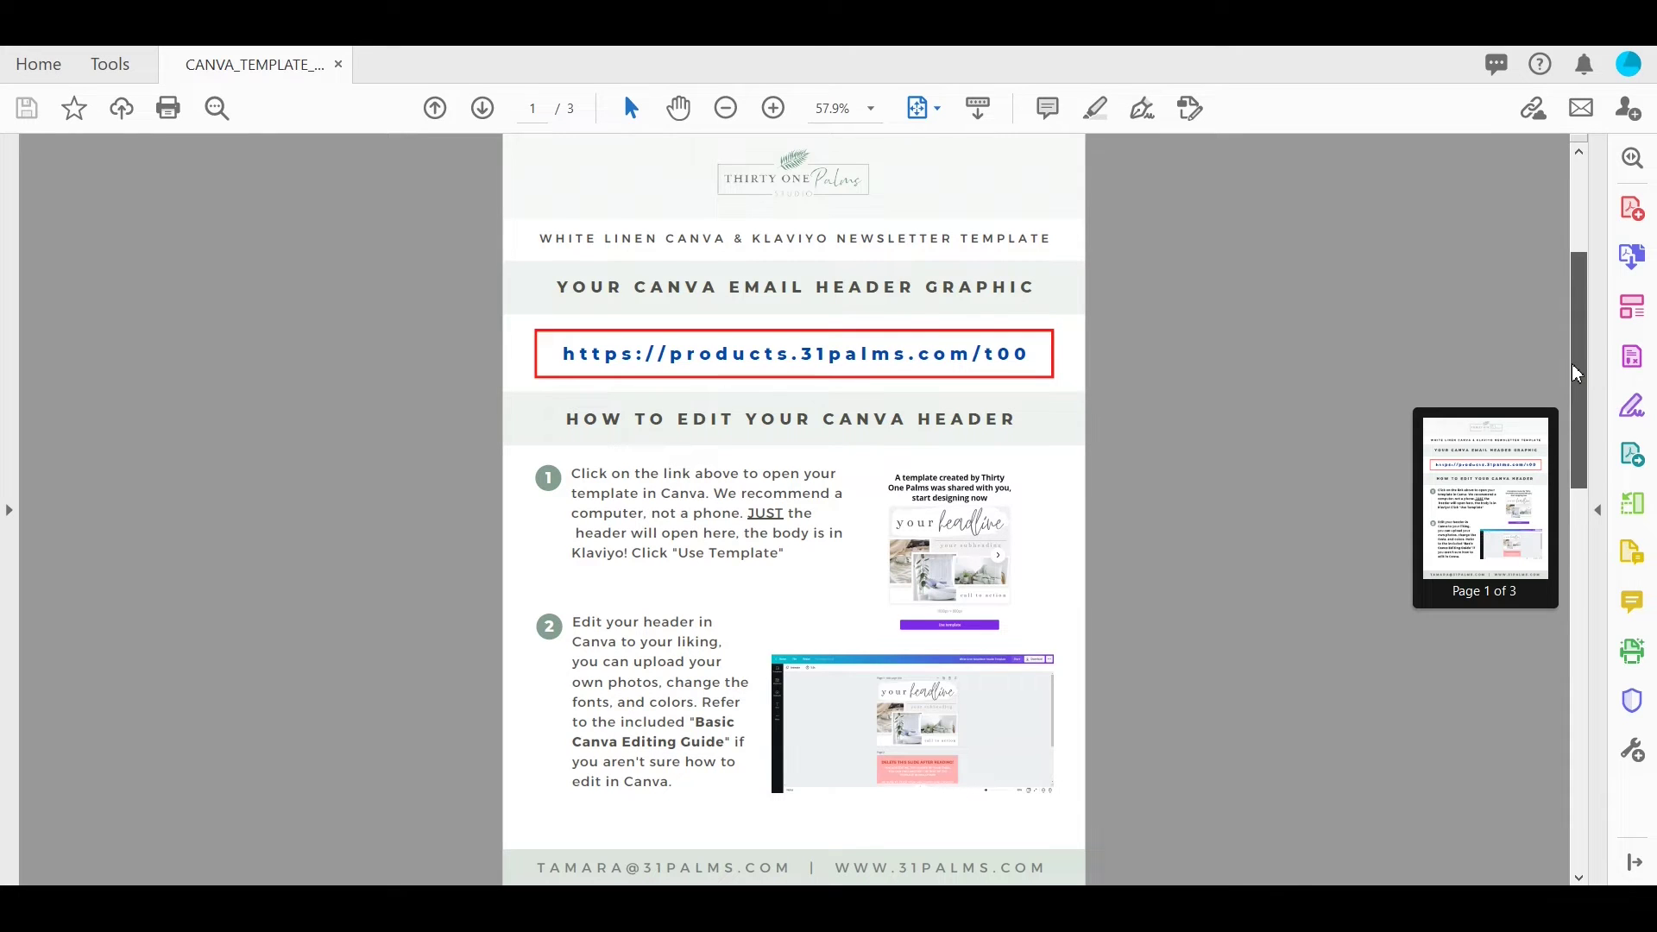
left_click_drag(1577, 372, 1558, 449)
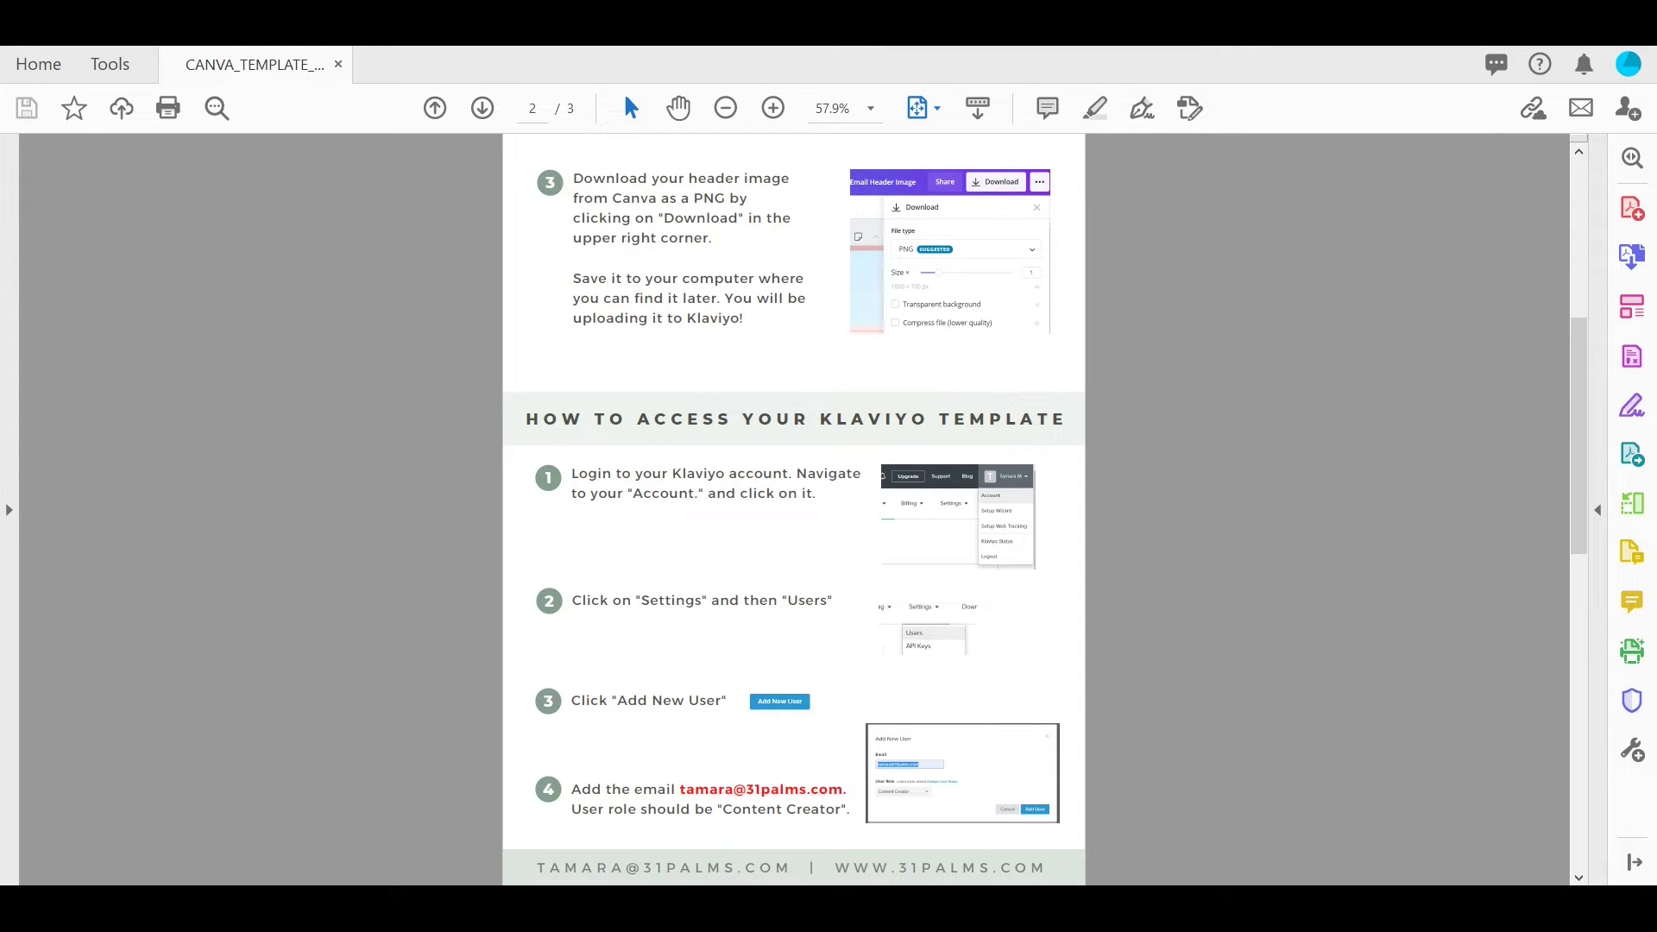
mouse_move(609, 906)
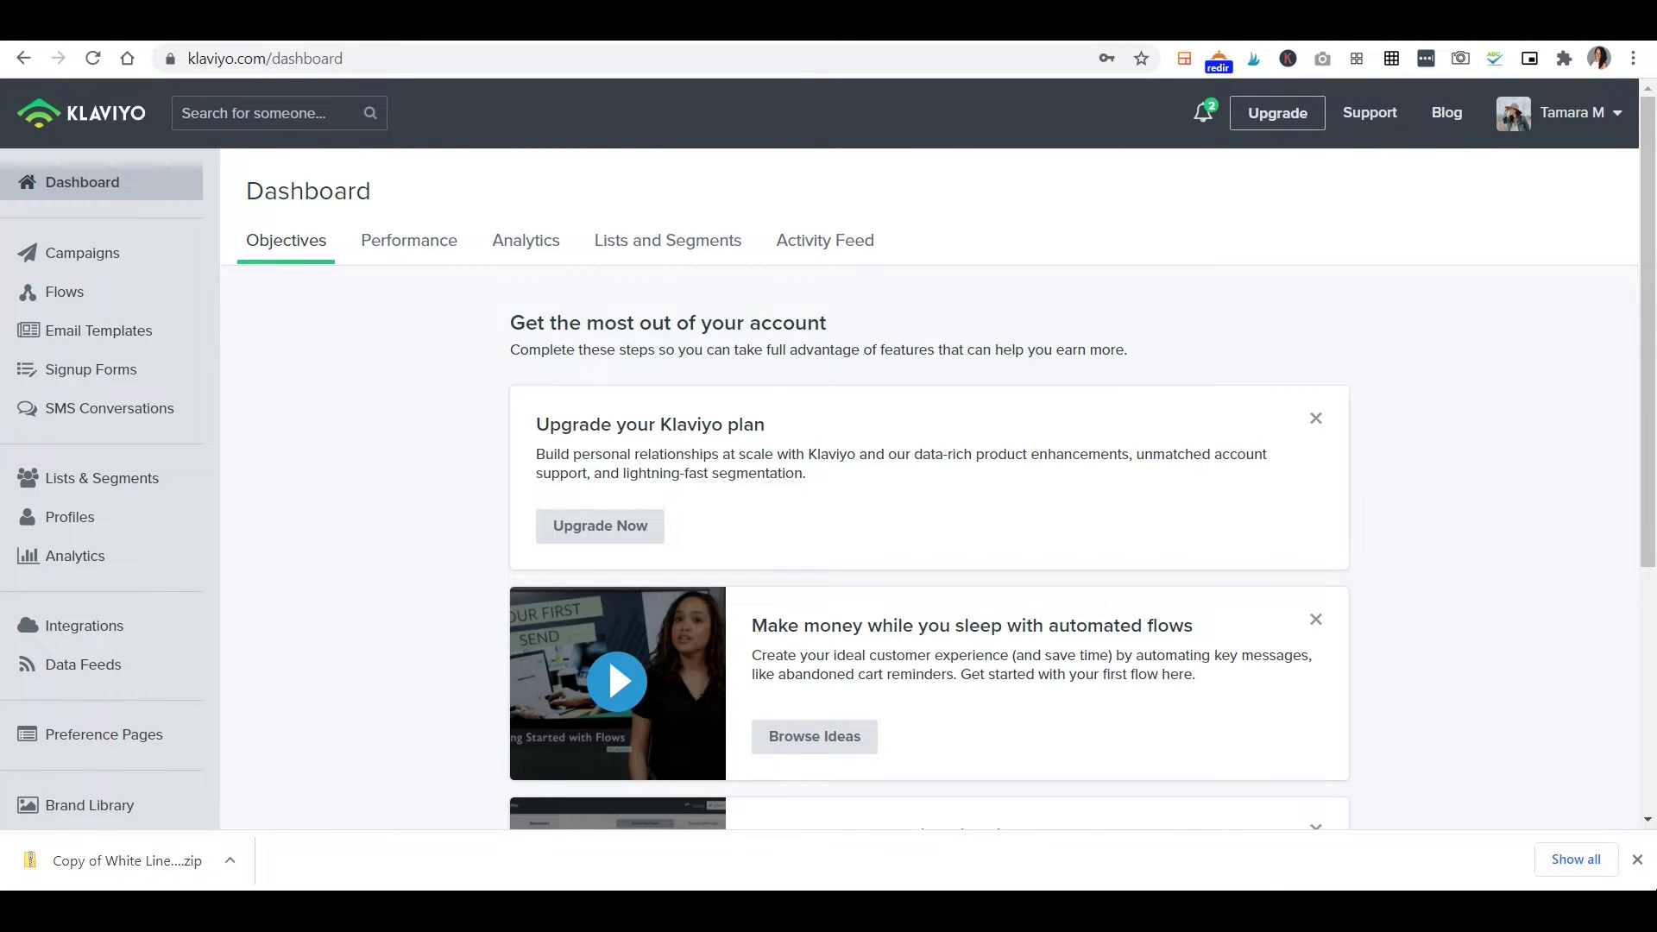
Close the browser download bar and go to Account > Settings > Users.
left_click(1637, 859)
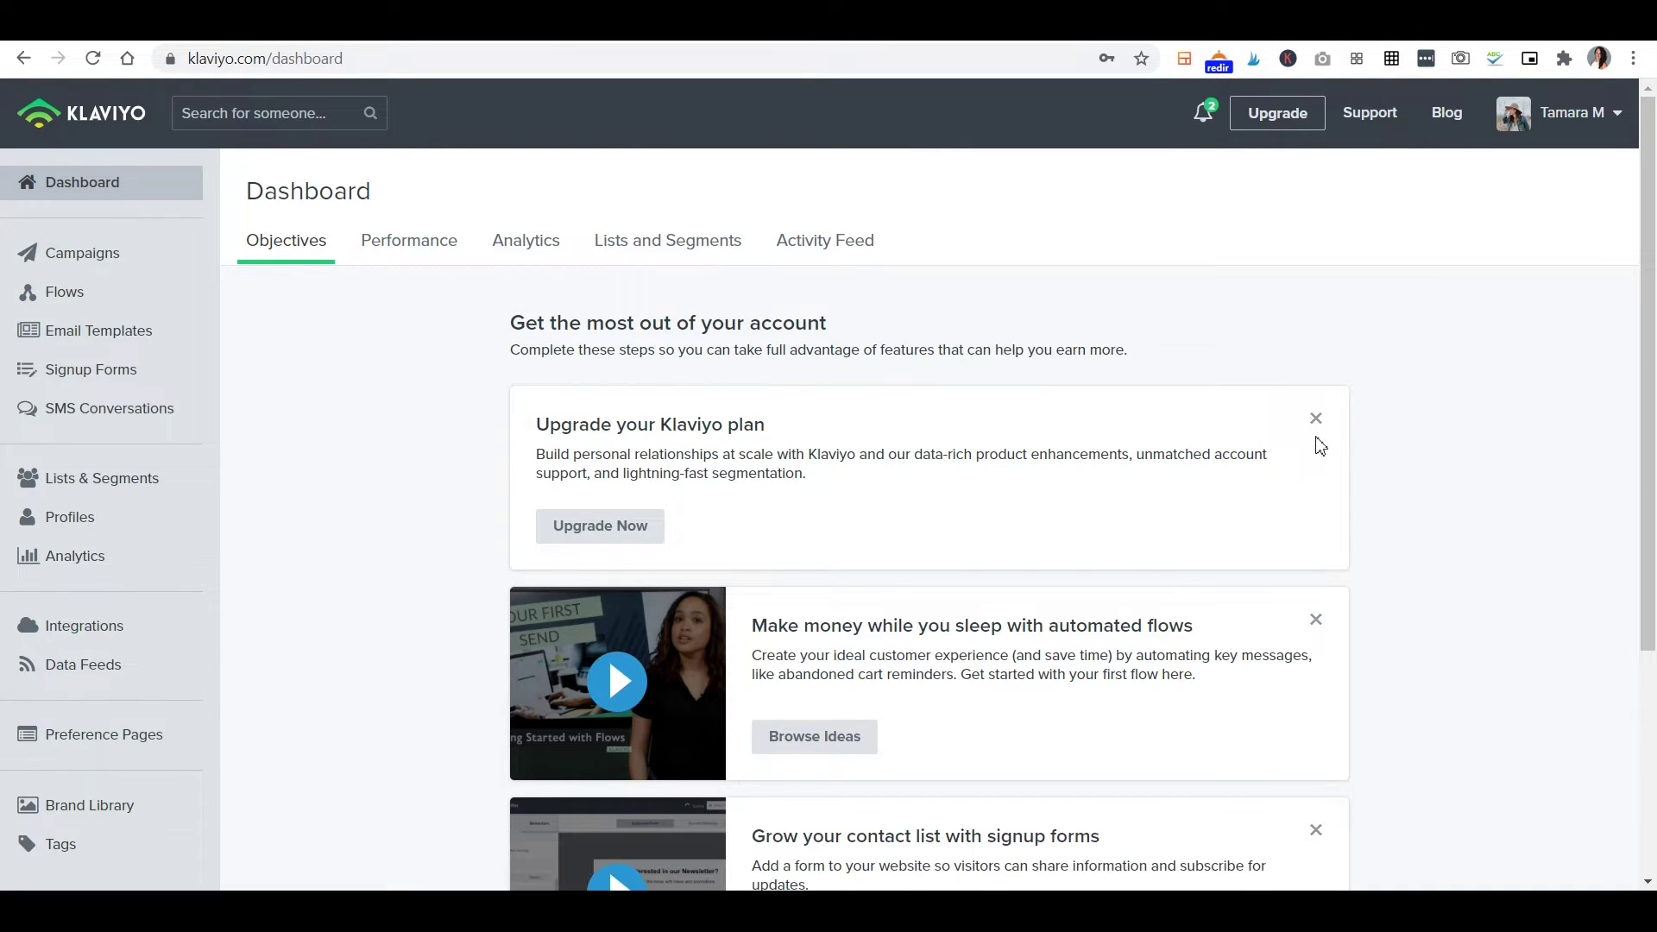
scroll(1315, 440, "down", 4)
scroll(1312, 434, "up", 4)
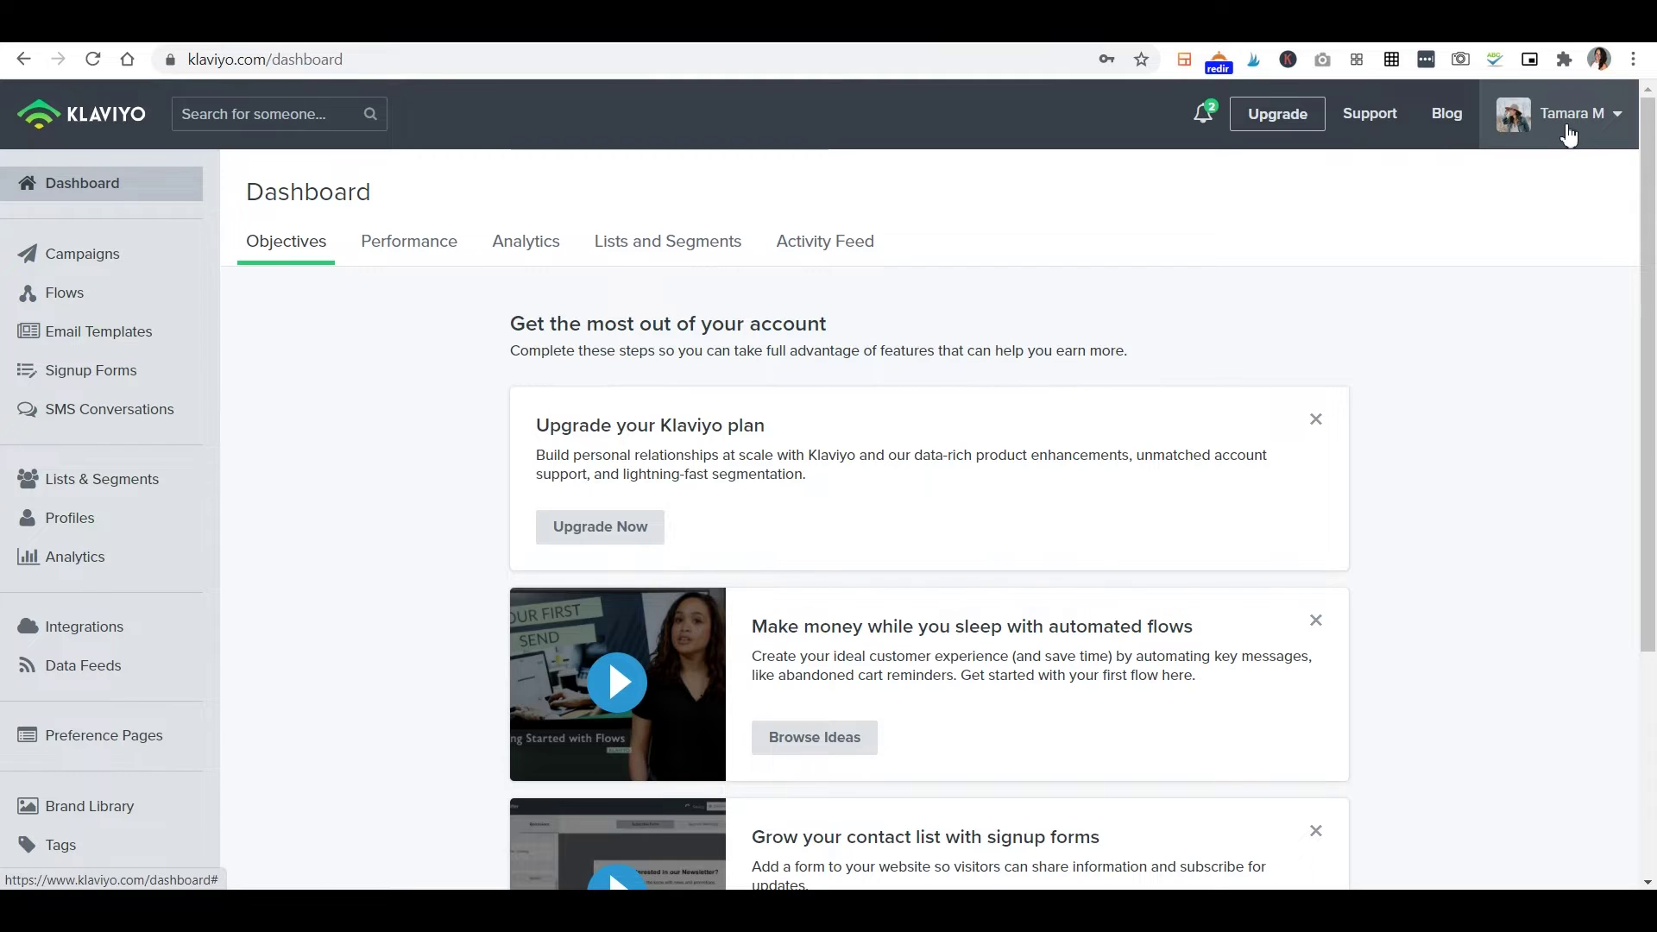
left_click(1568, 135)
left_click(1533, 177)
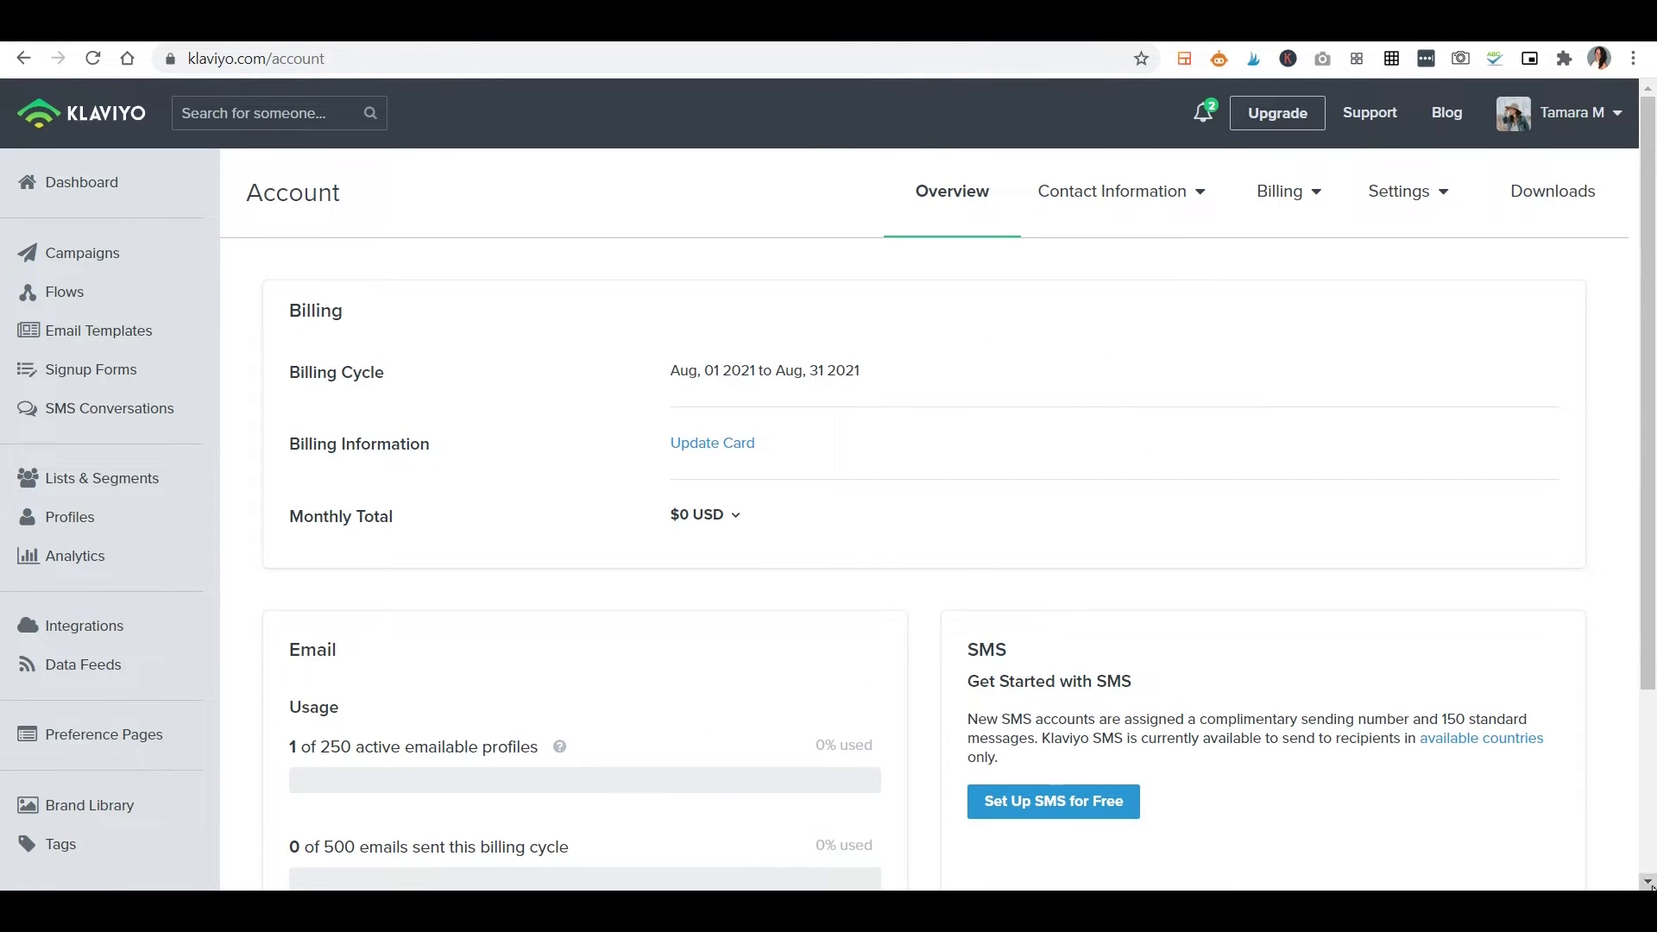
left_click(1418, 207)
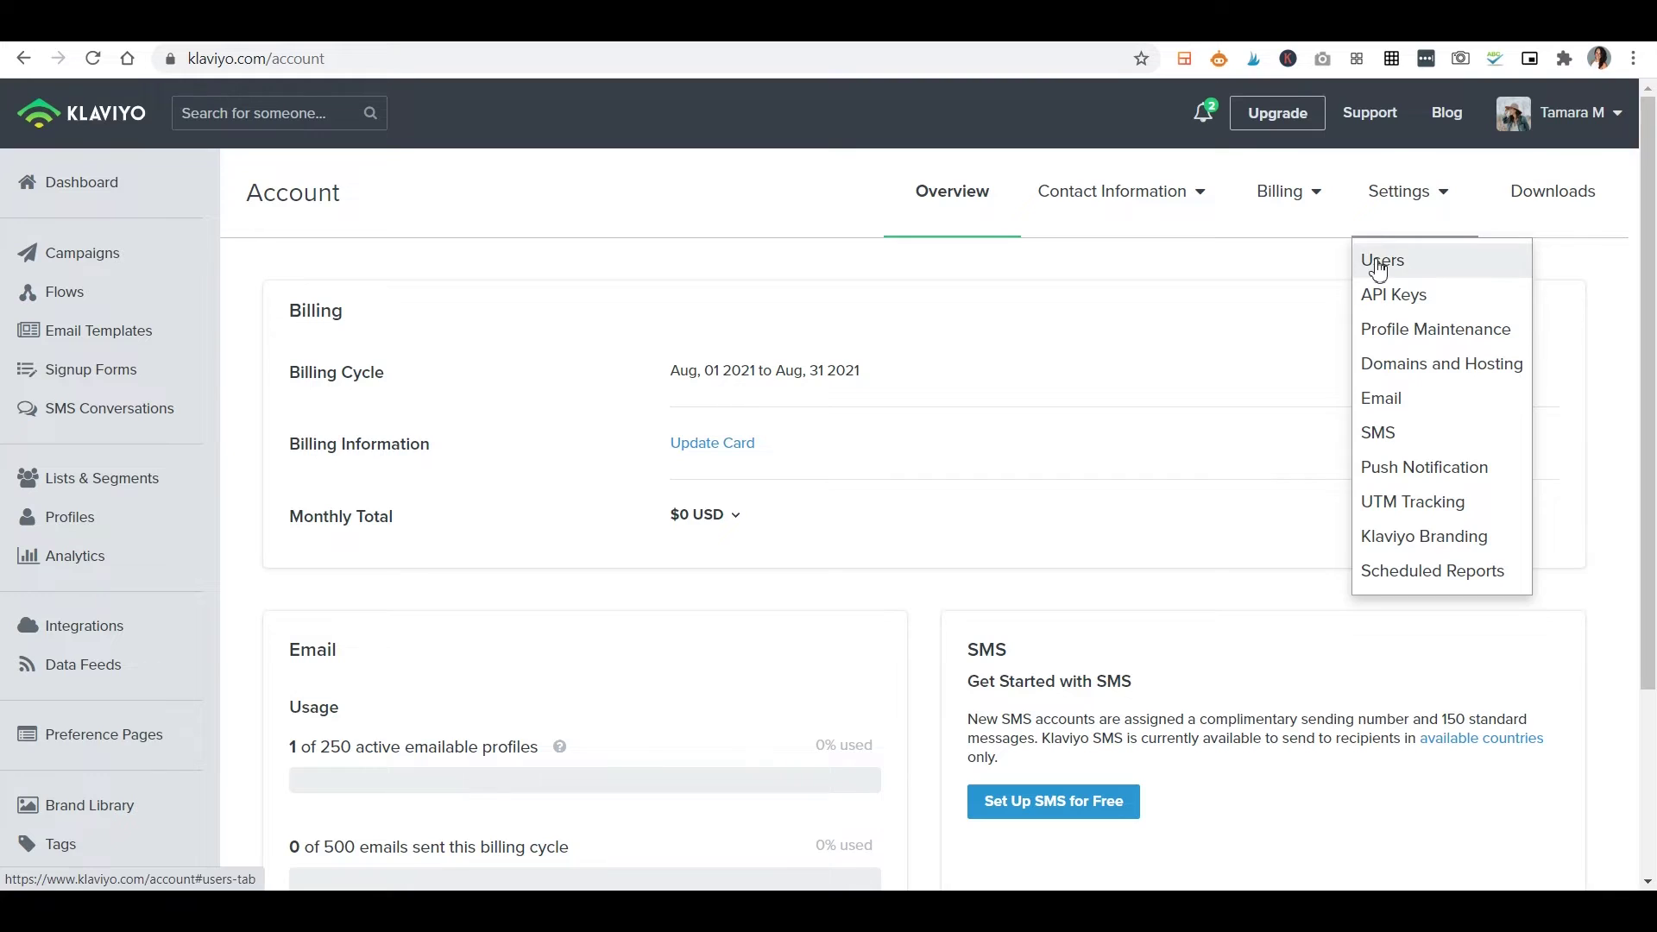
left_click(1379, 269)
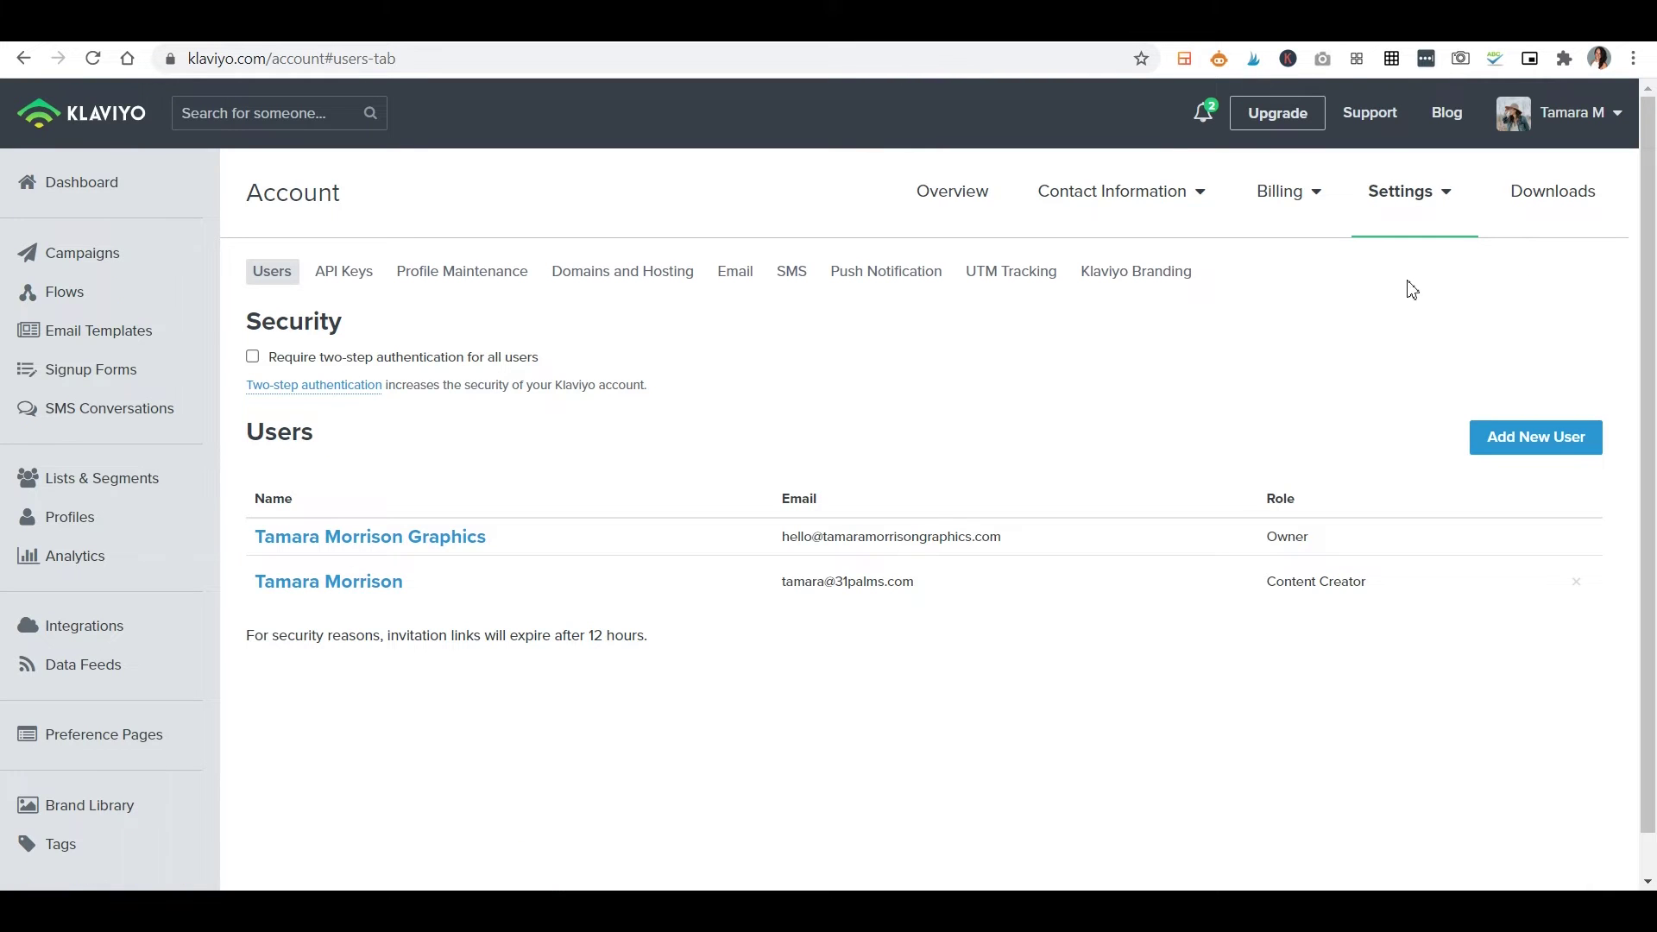
left_click(1534, 440)
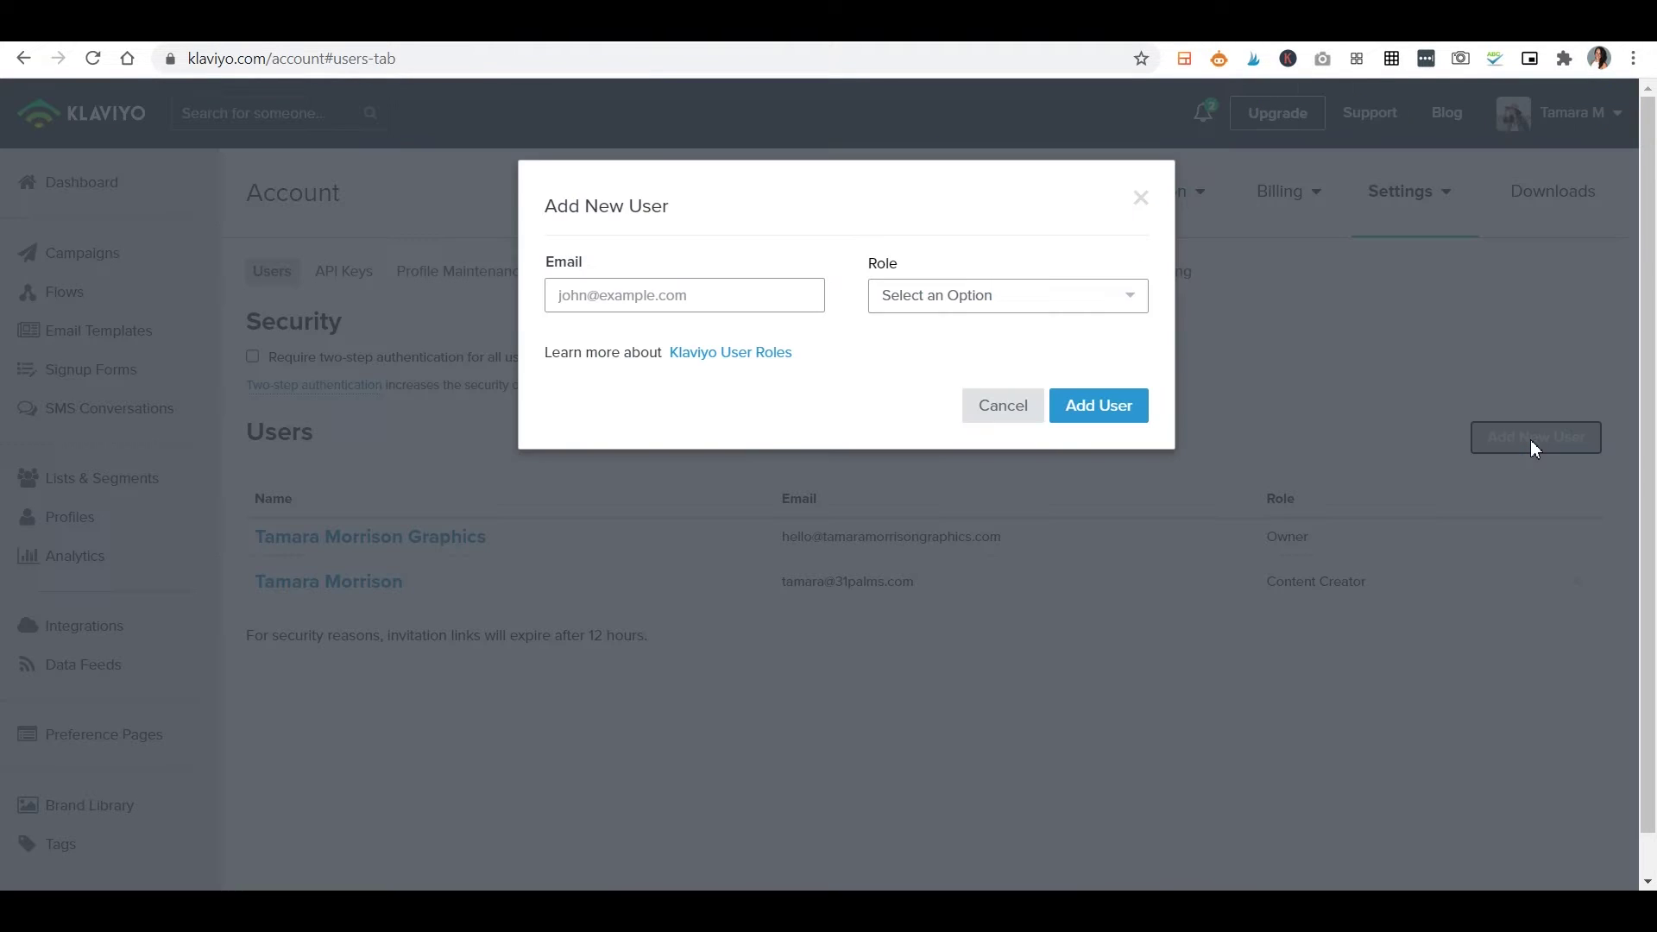
left_click(802, 286)
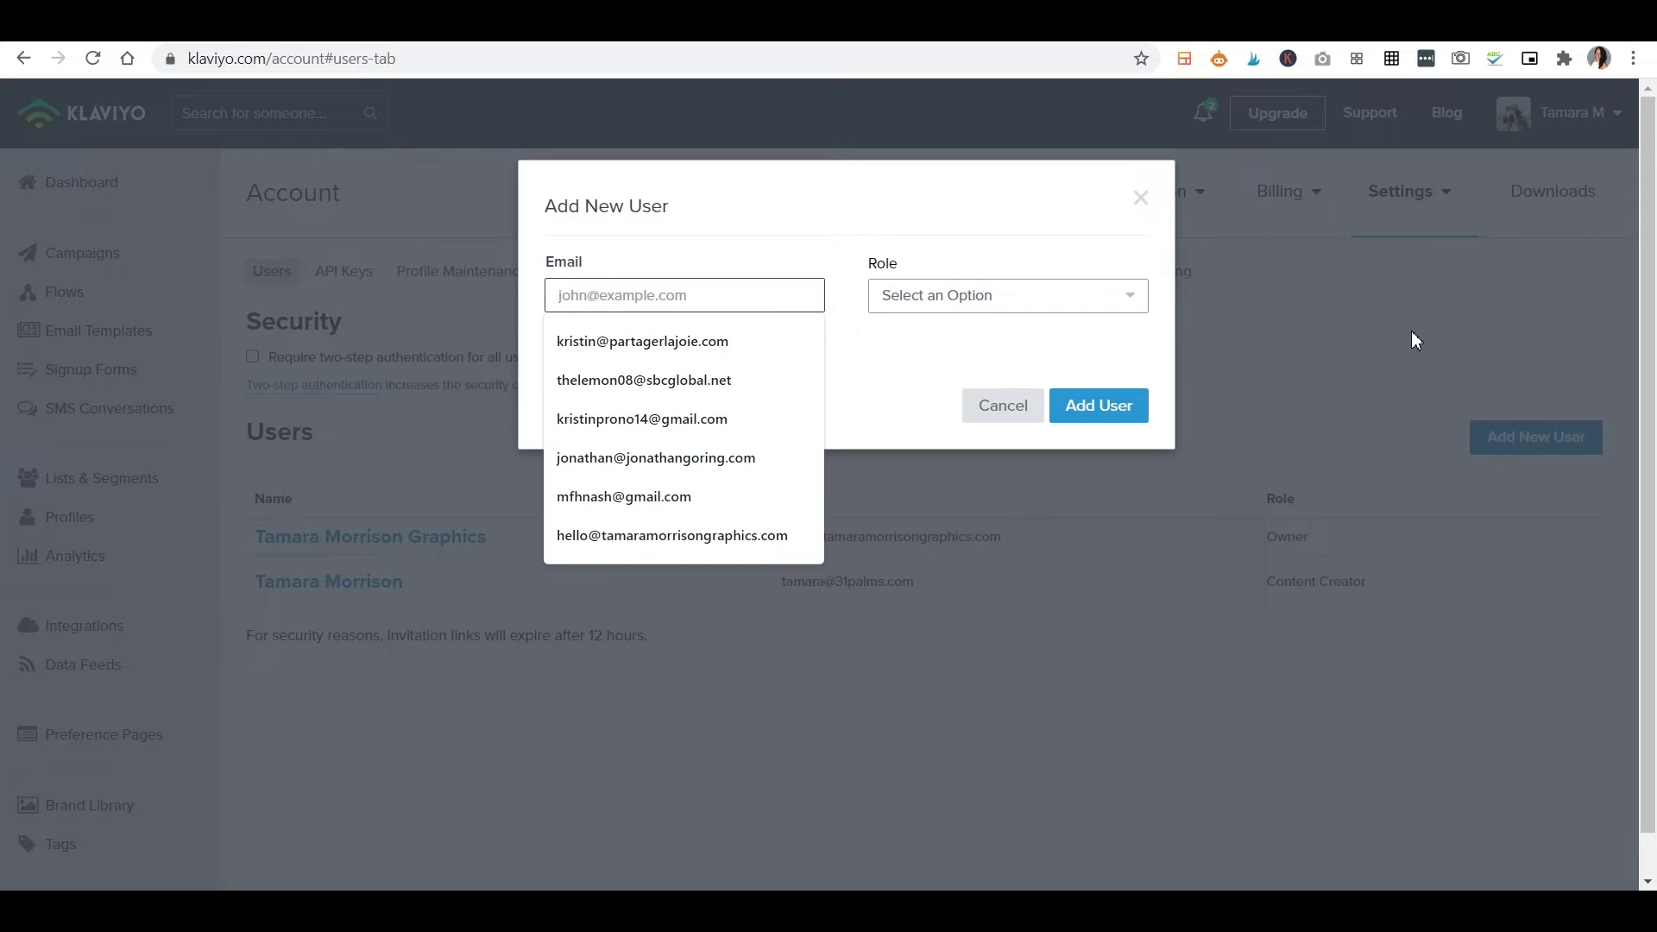
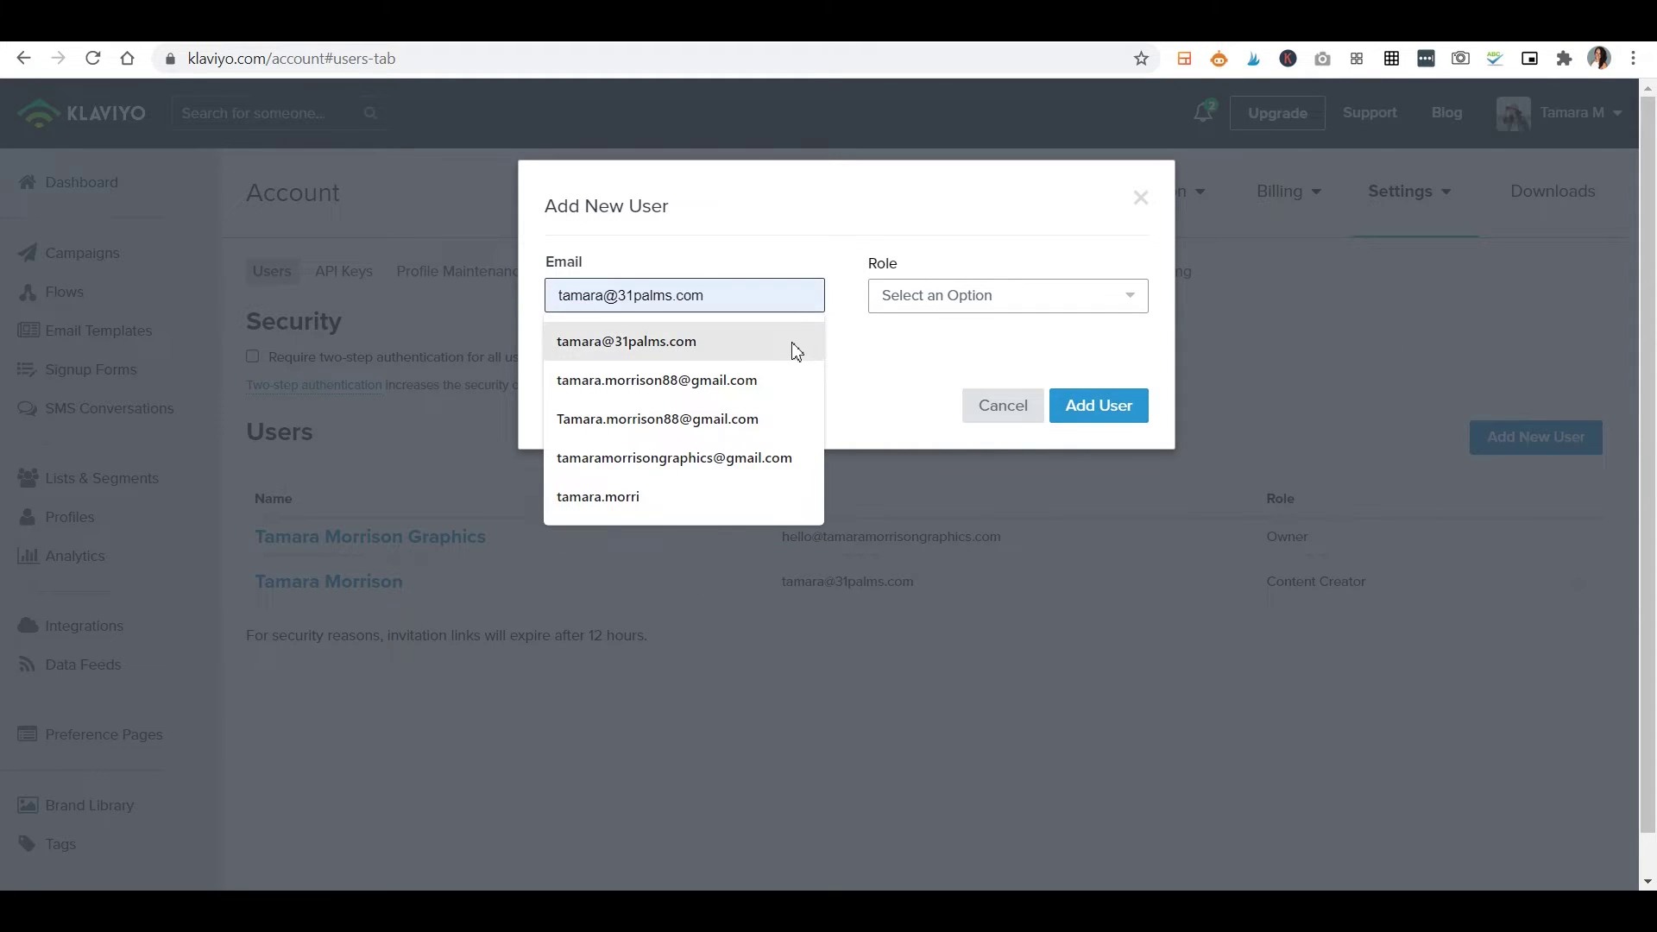
left_click(795, 351)
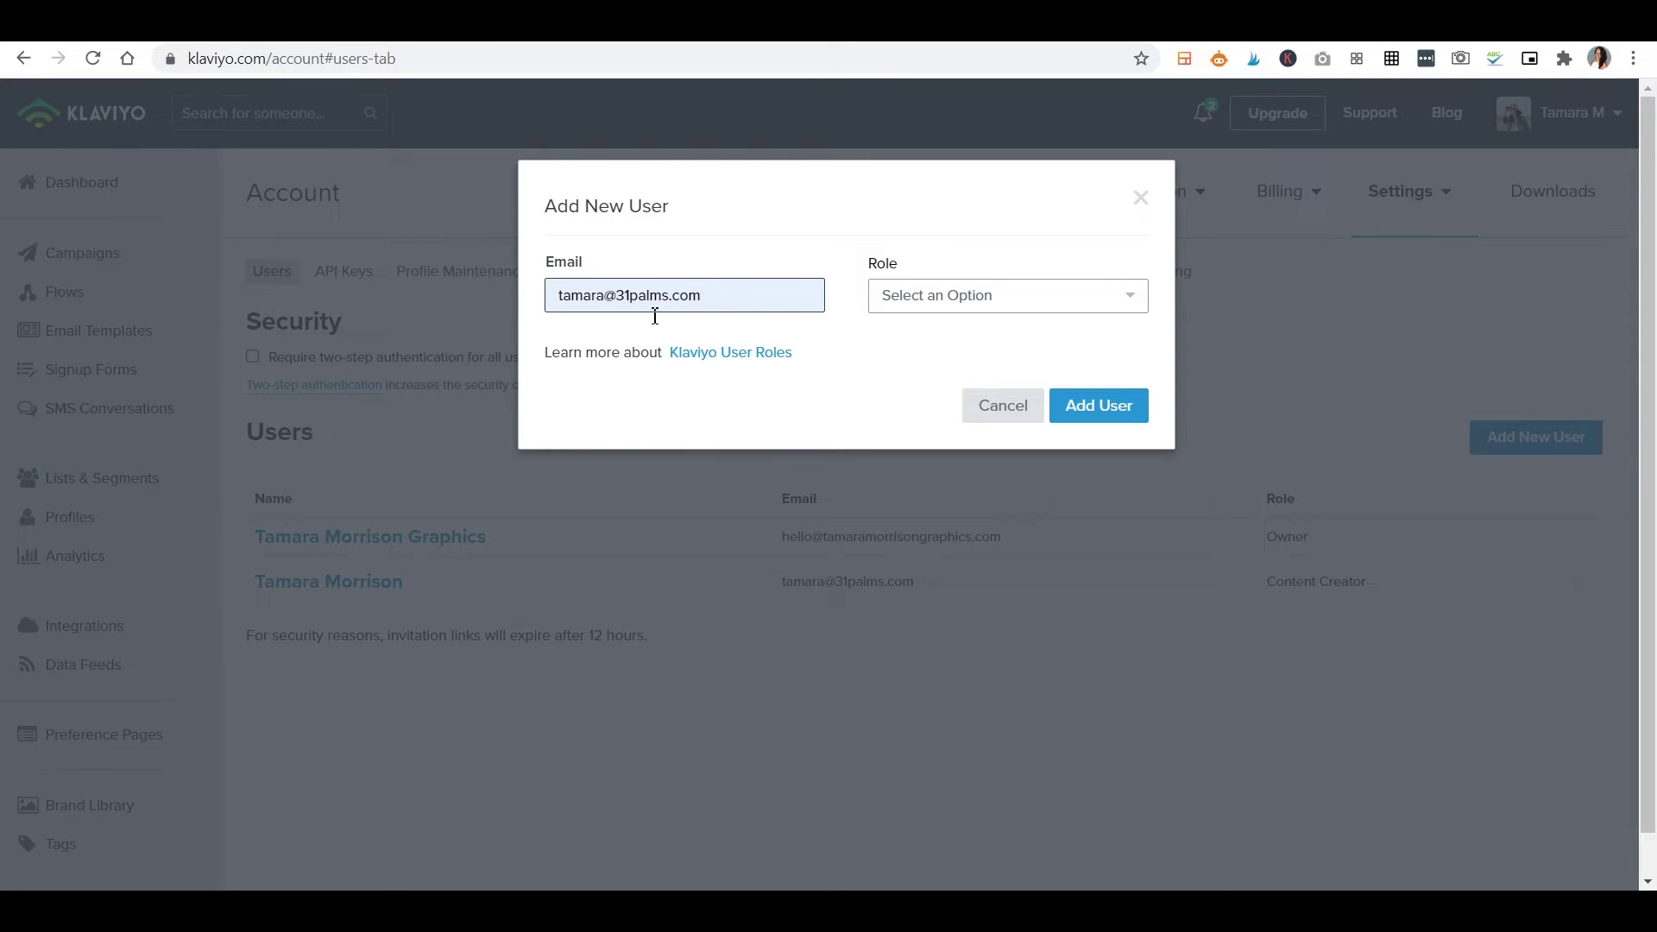
left_click(1014, 306)
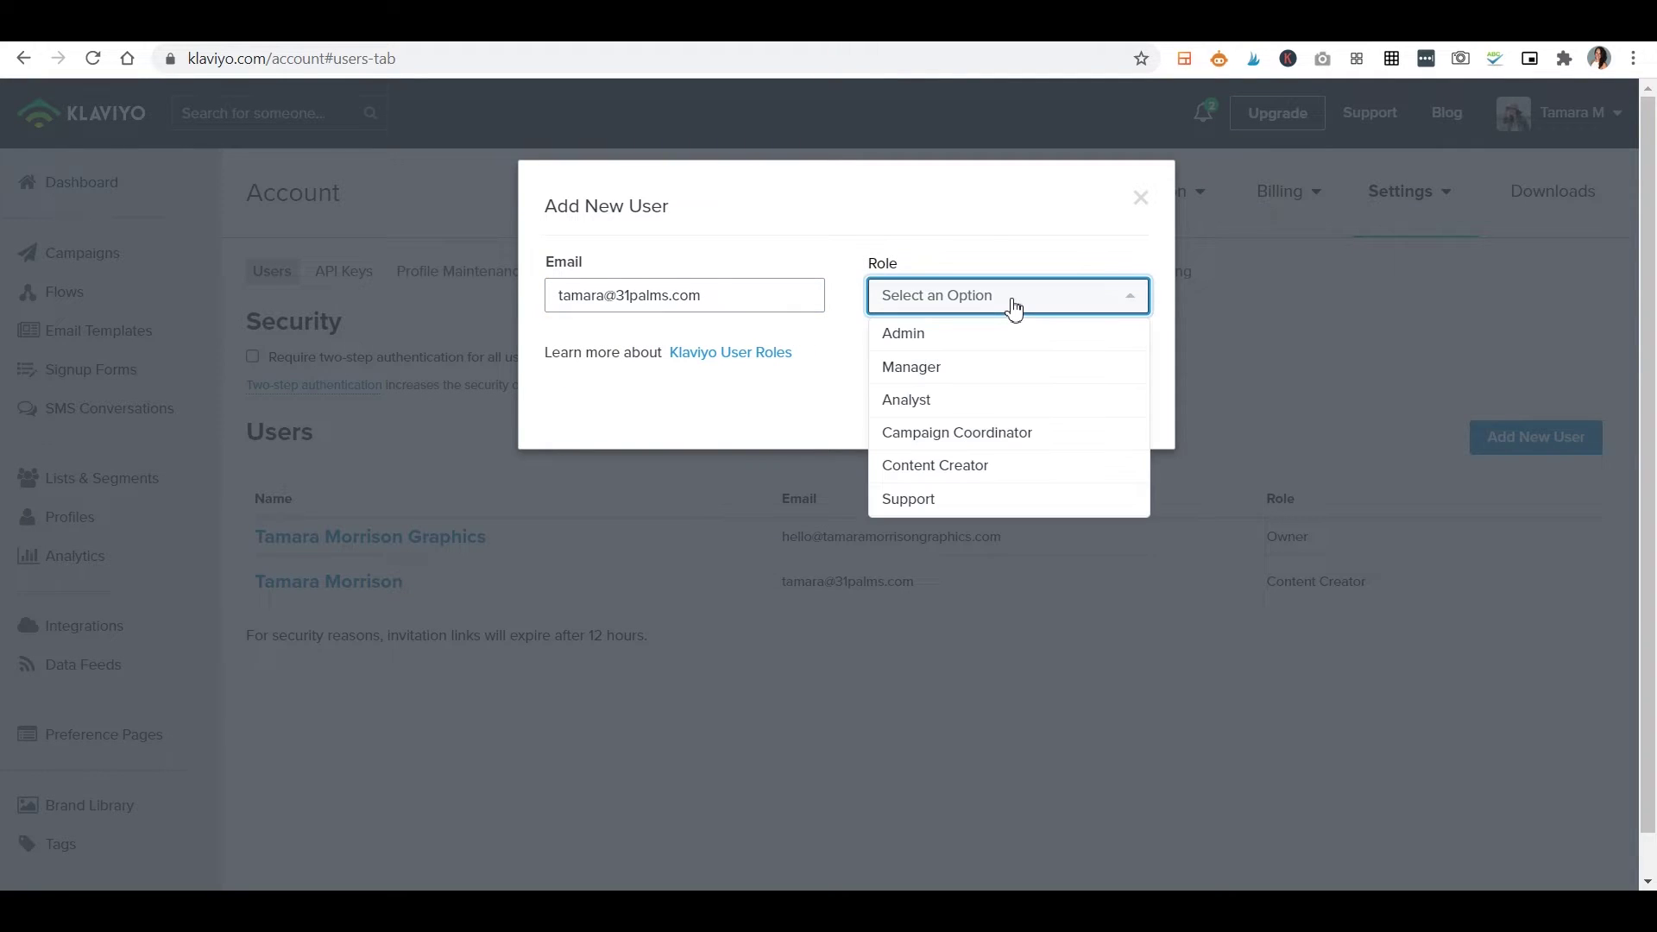
left_click(955, 478)
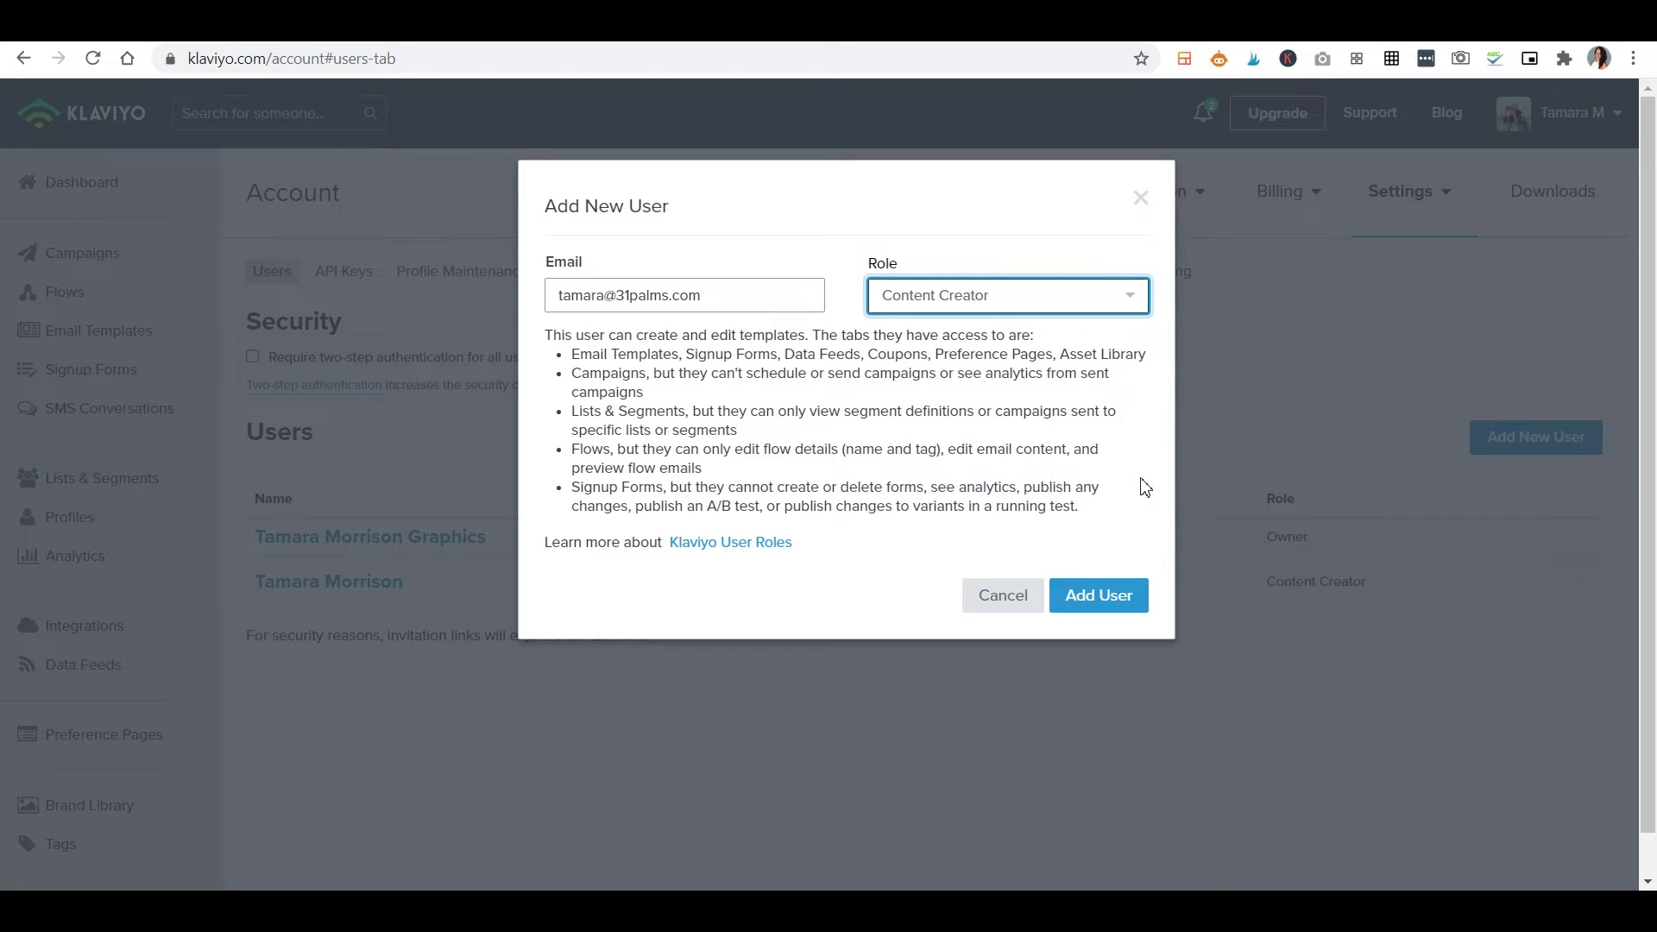
left_click_drag(591, 363, 1131, 496)
left_click(1151, 553)
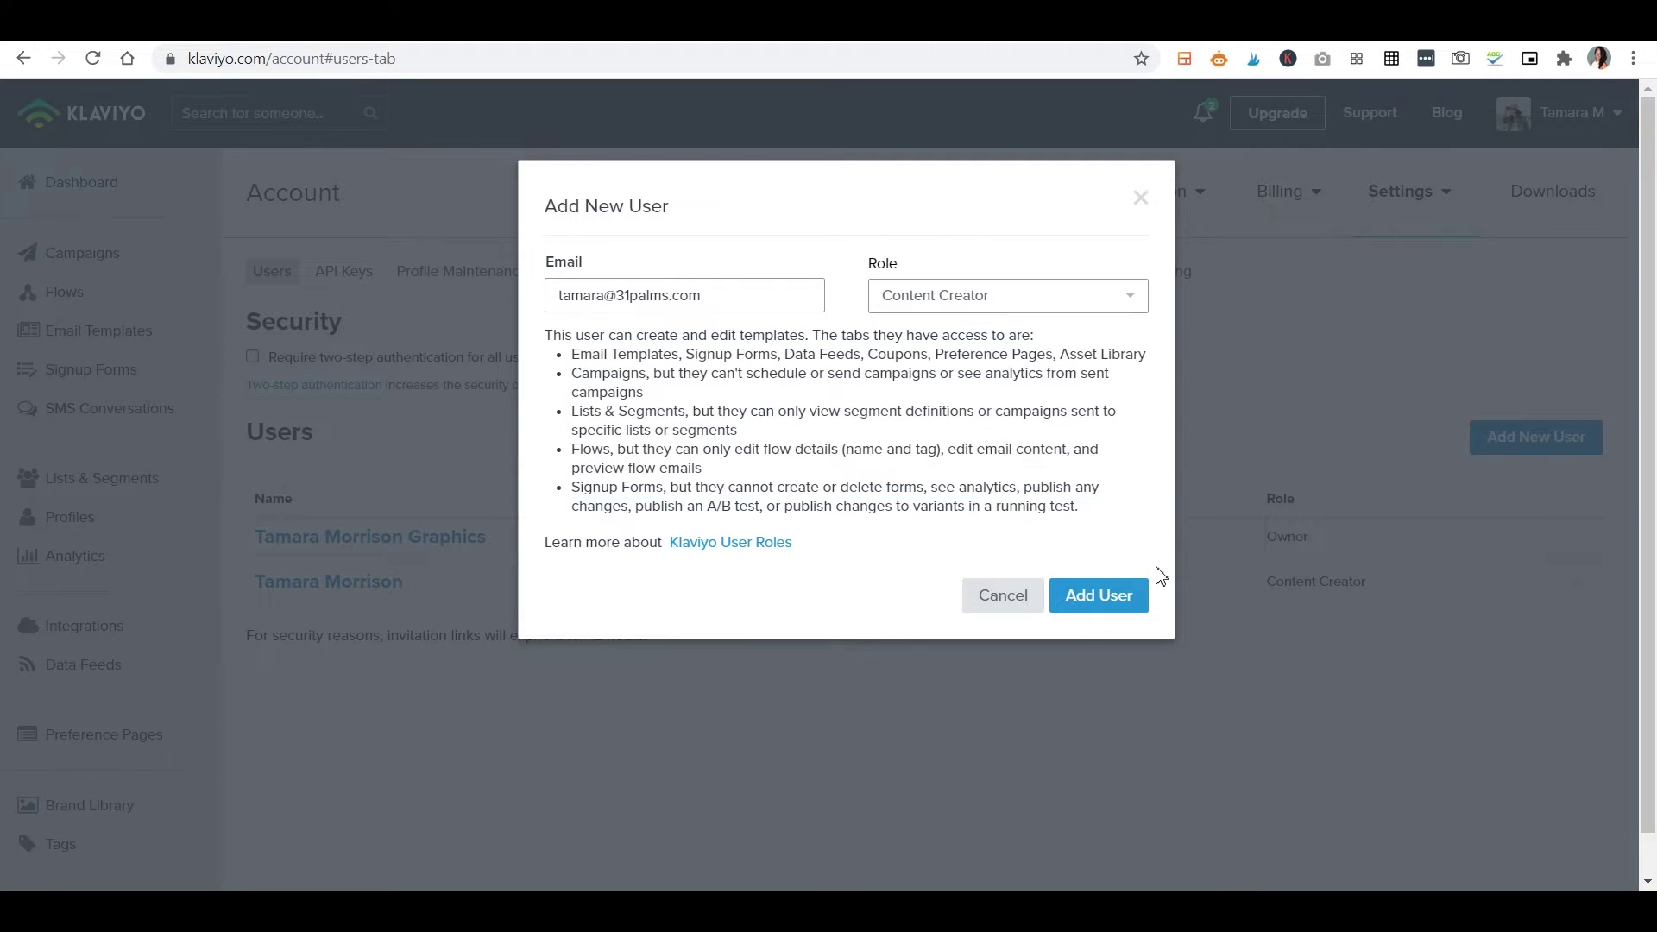
left_click(1116, 598)
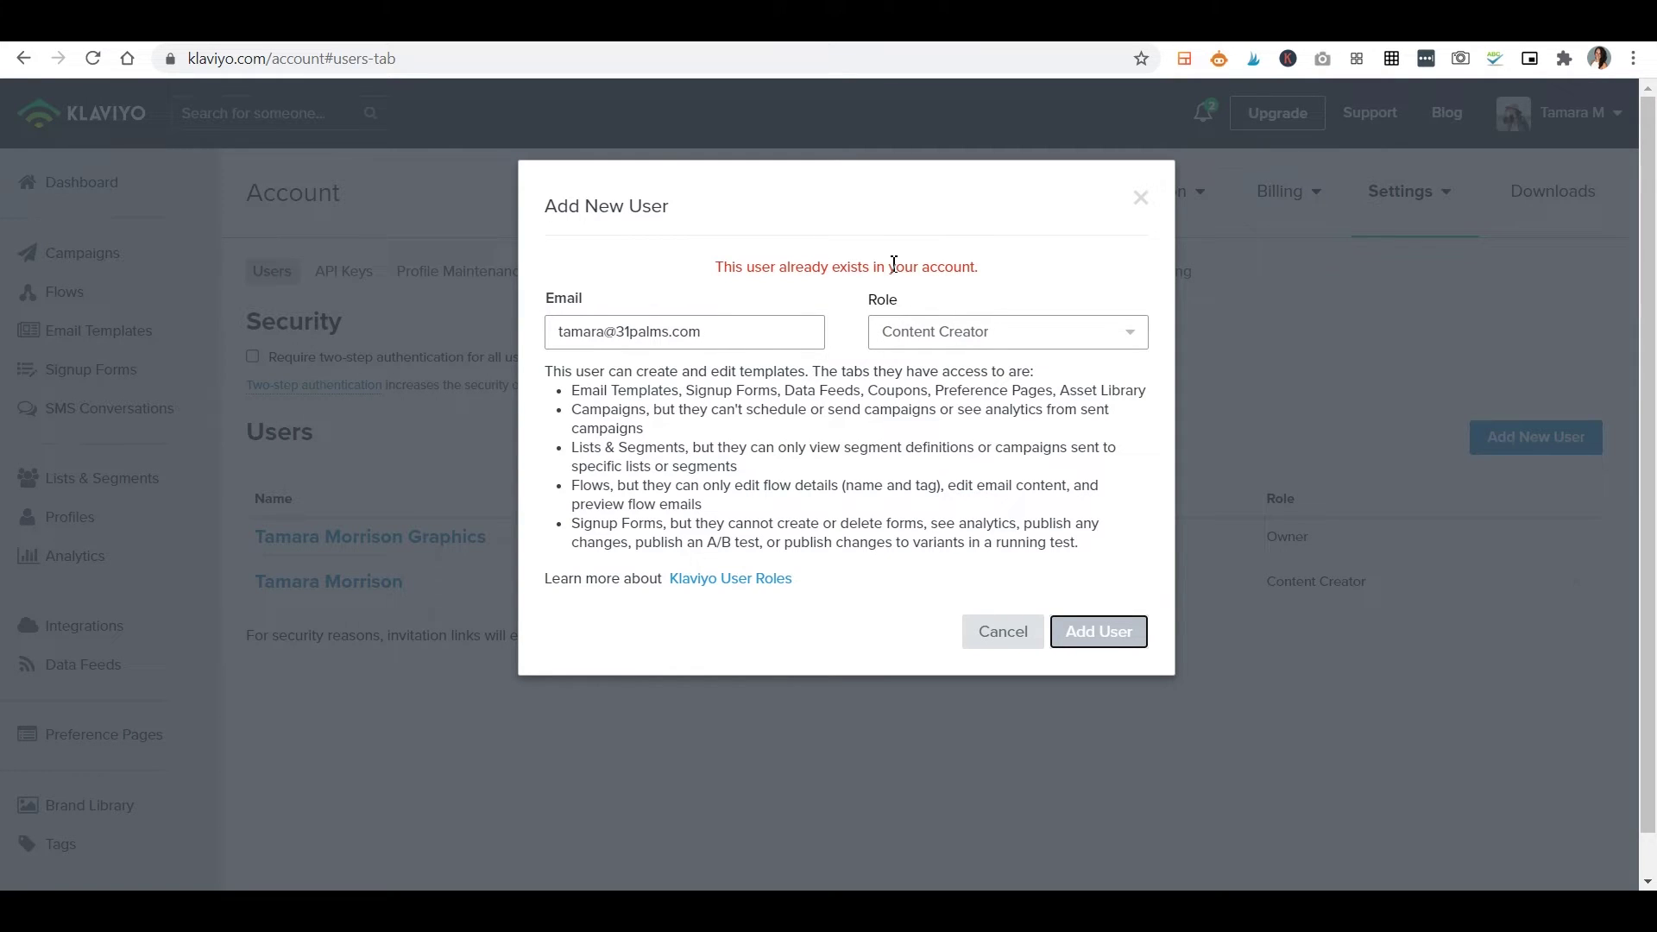
left_click(984, 638)
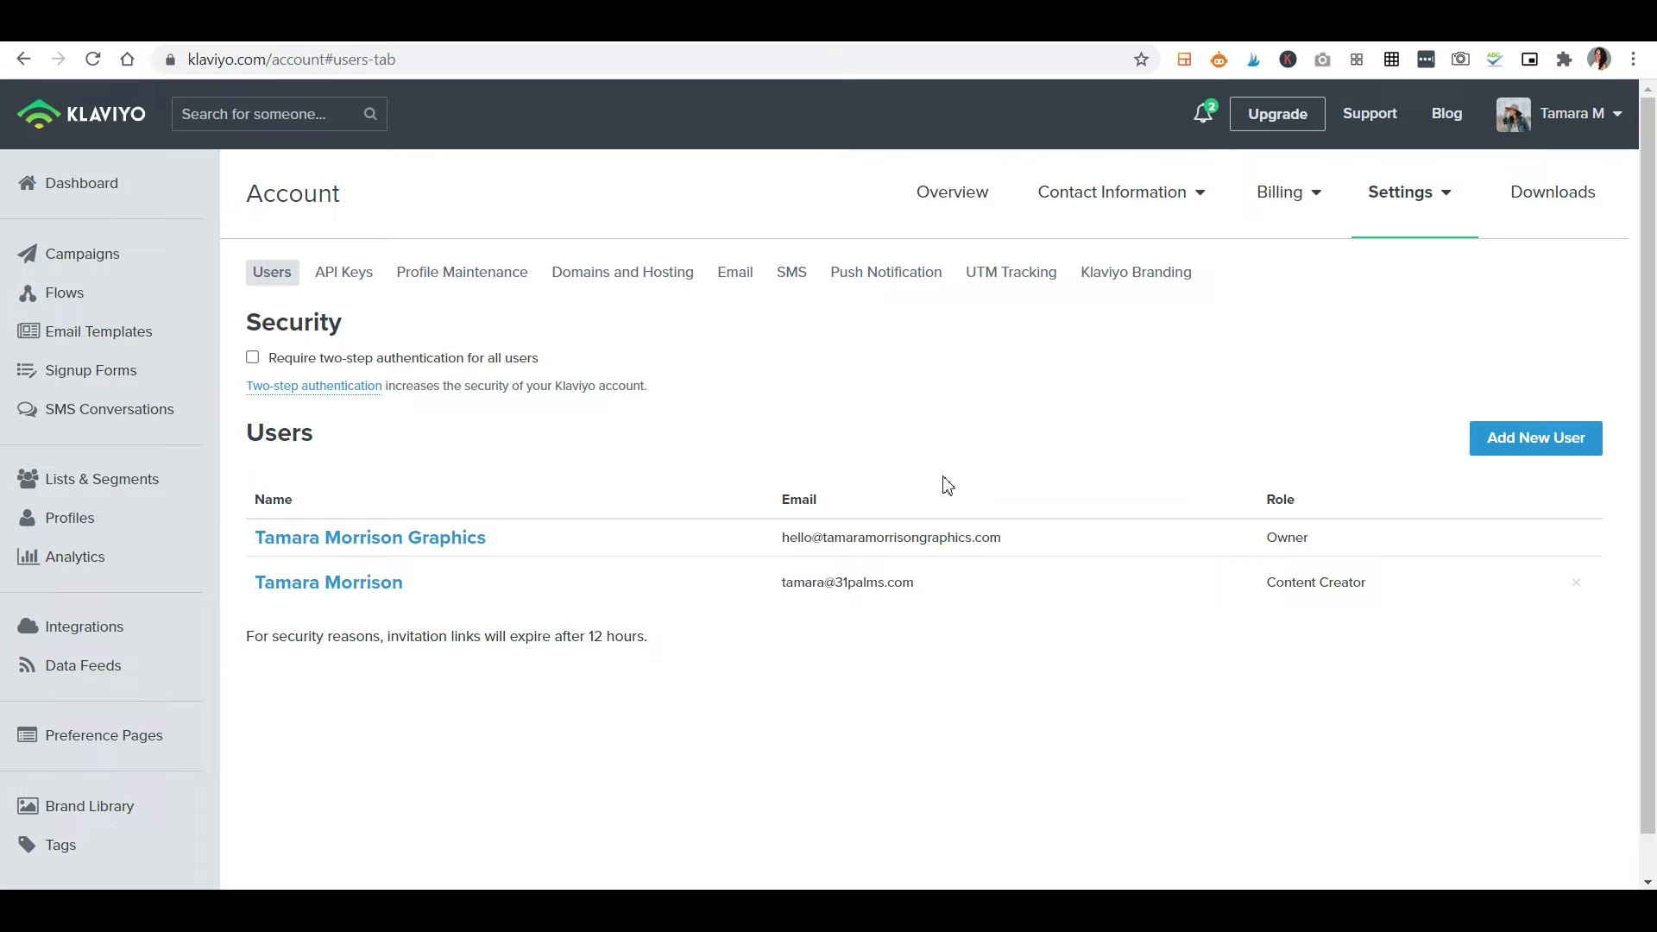
key("alt+Left")
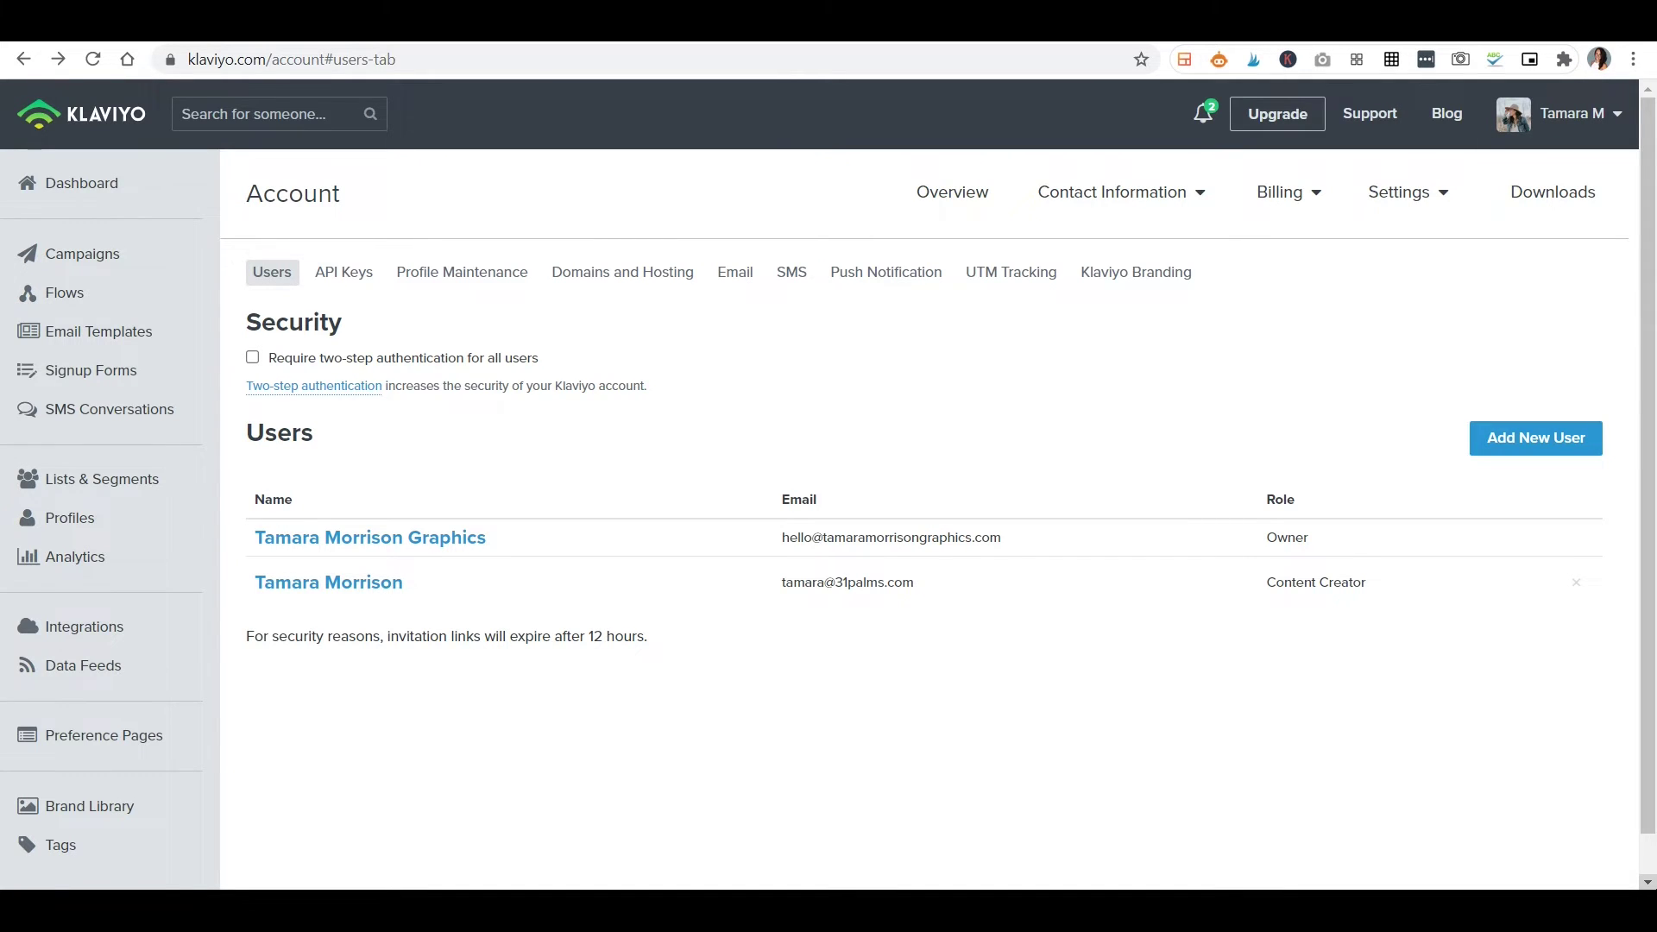
Open White Linen Newsletter Template for editing from the Email Templates list.
left_click(144, 334)
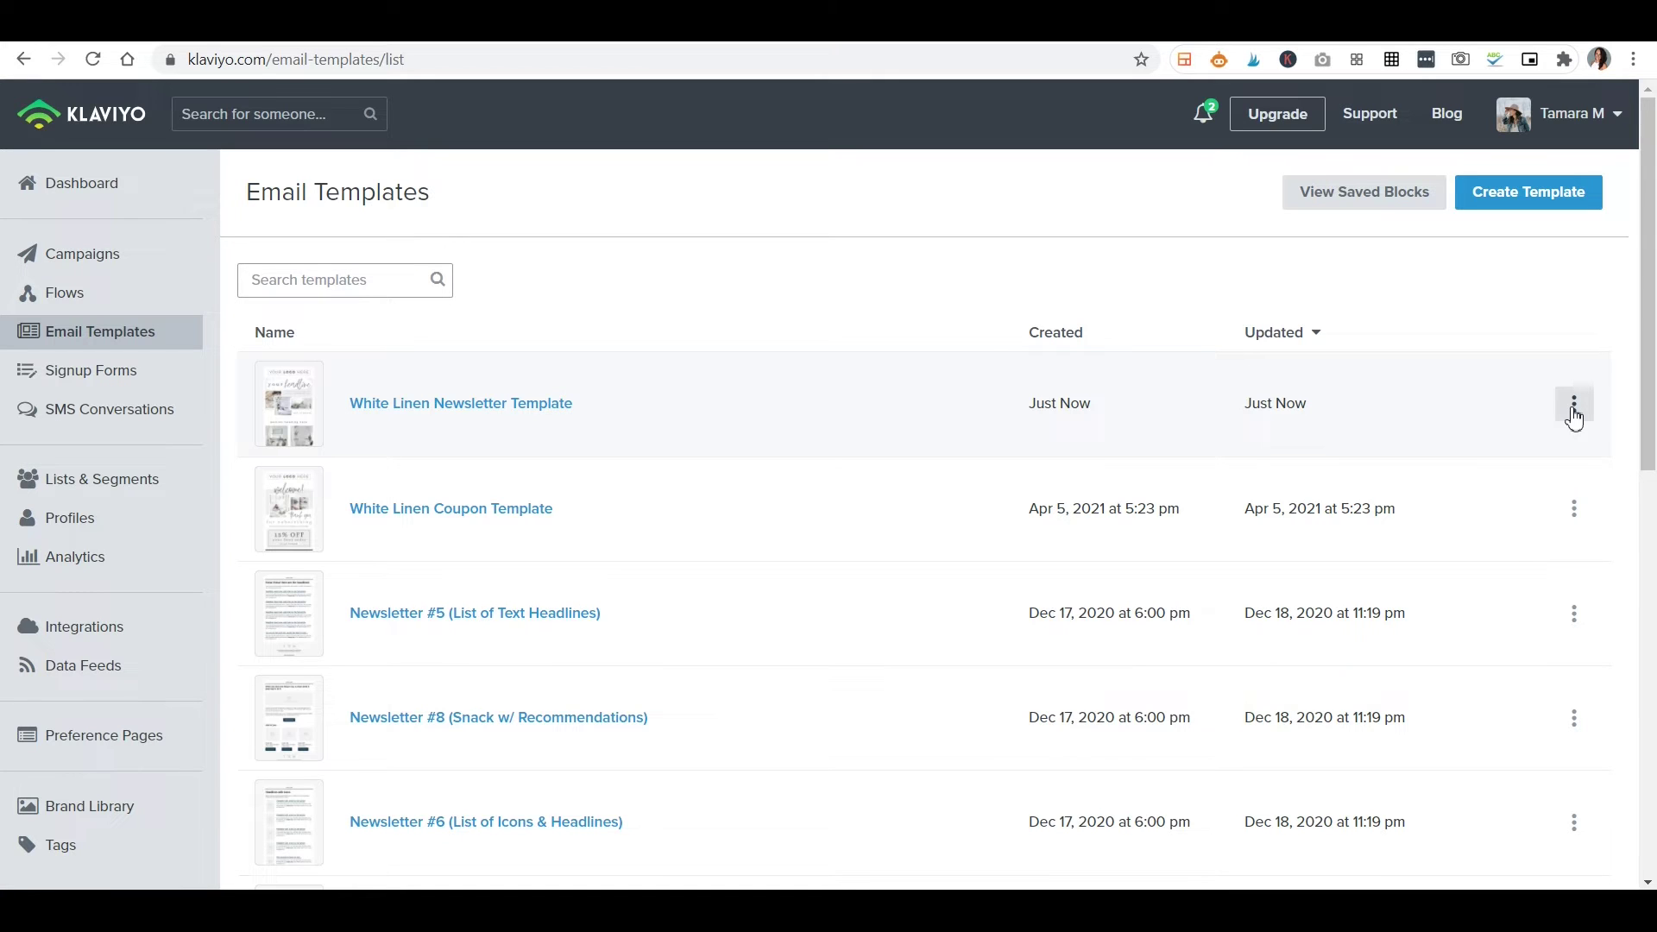
left_click(1574, 418)
left_click(1545, 443)
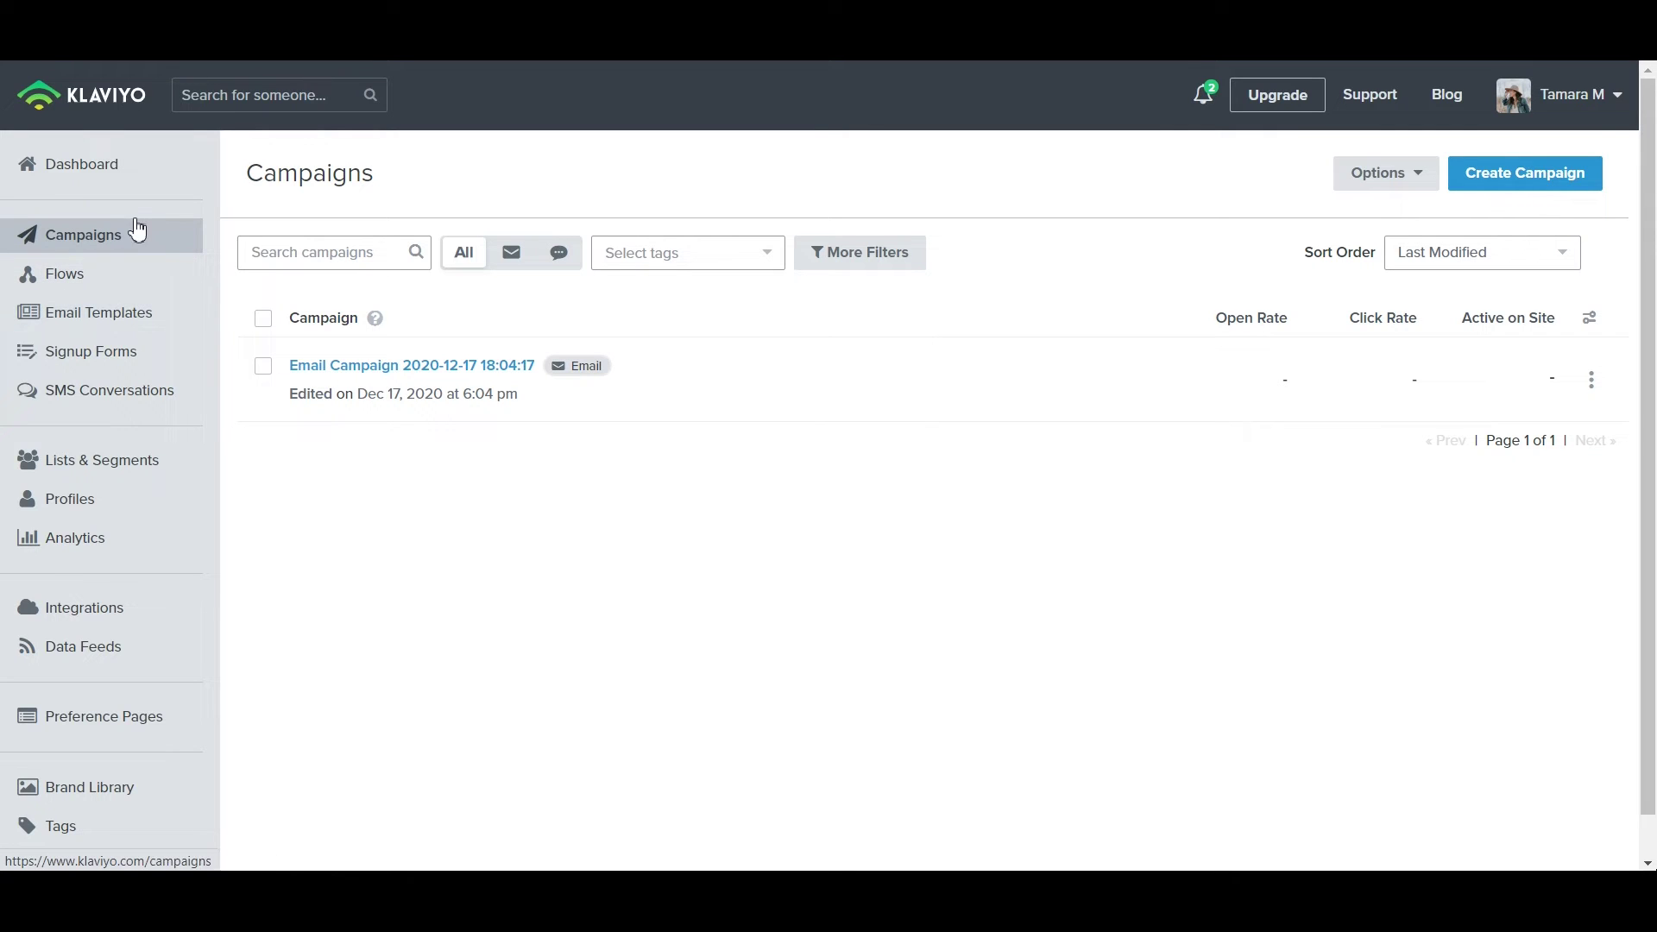
Create a new email campaign and continue past its setup details.
left_click(1535, 172)
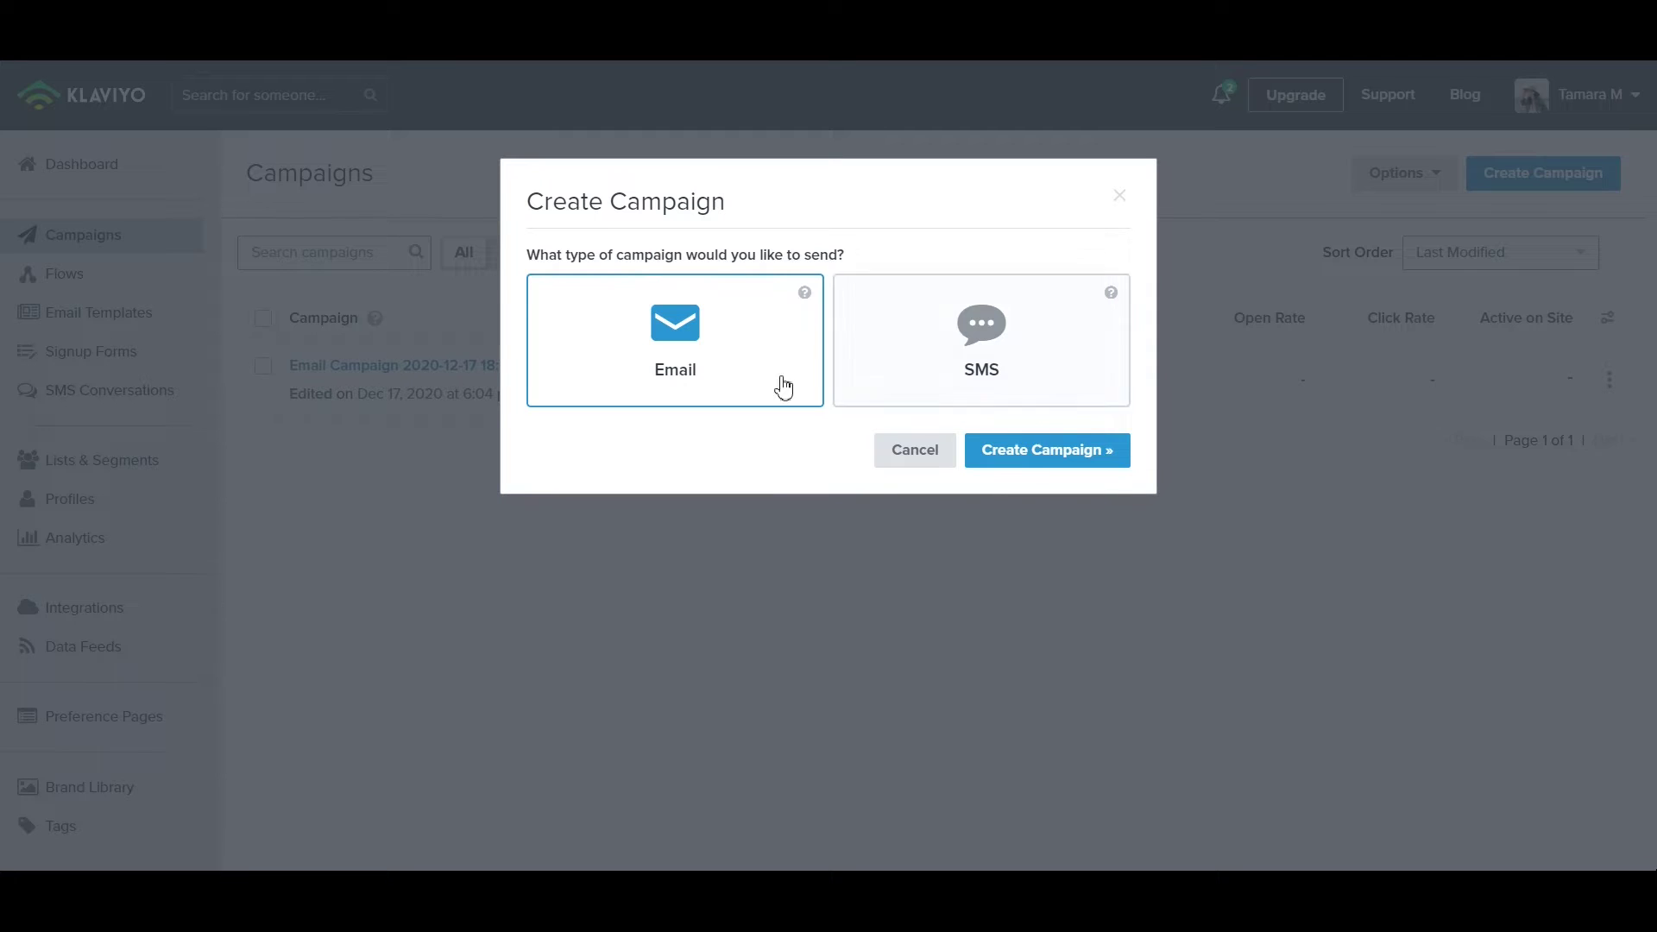
left_click(1119, 450)
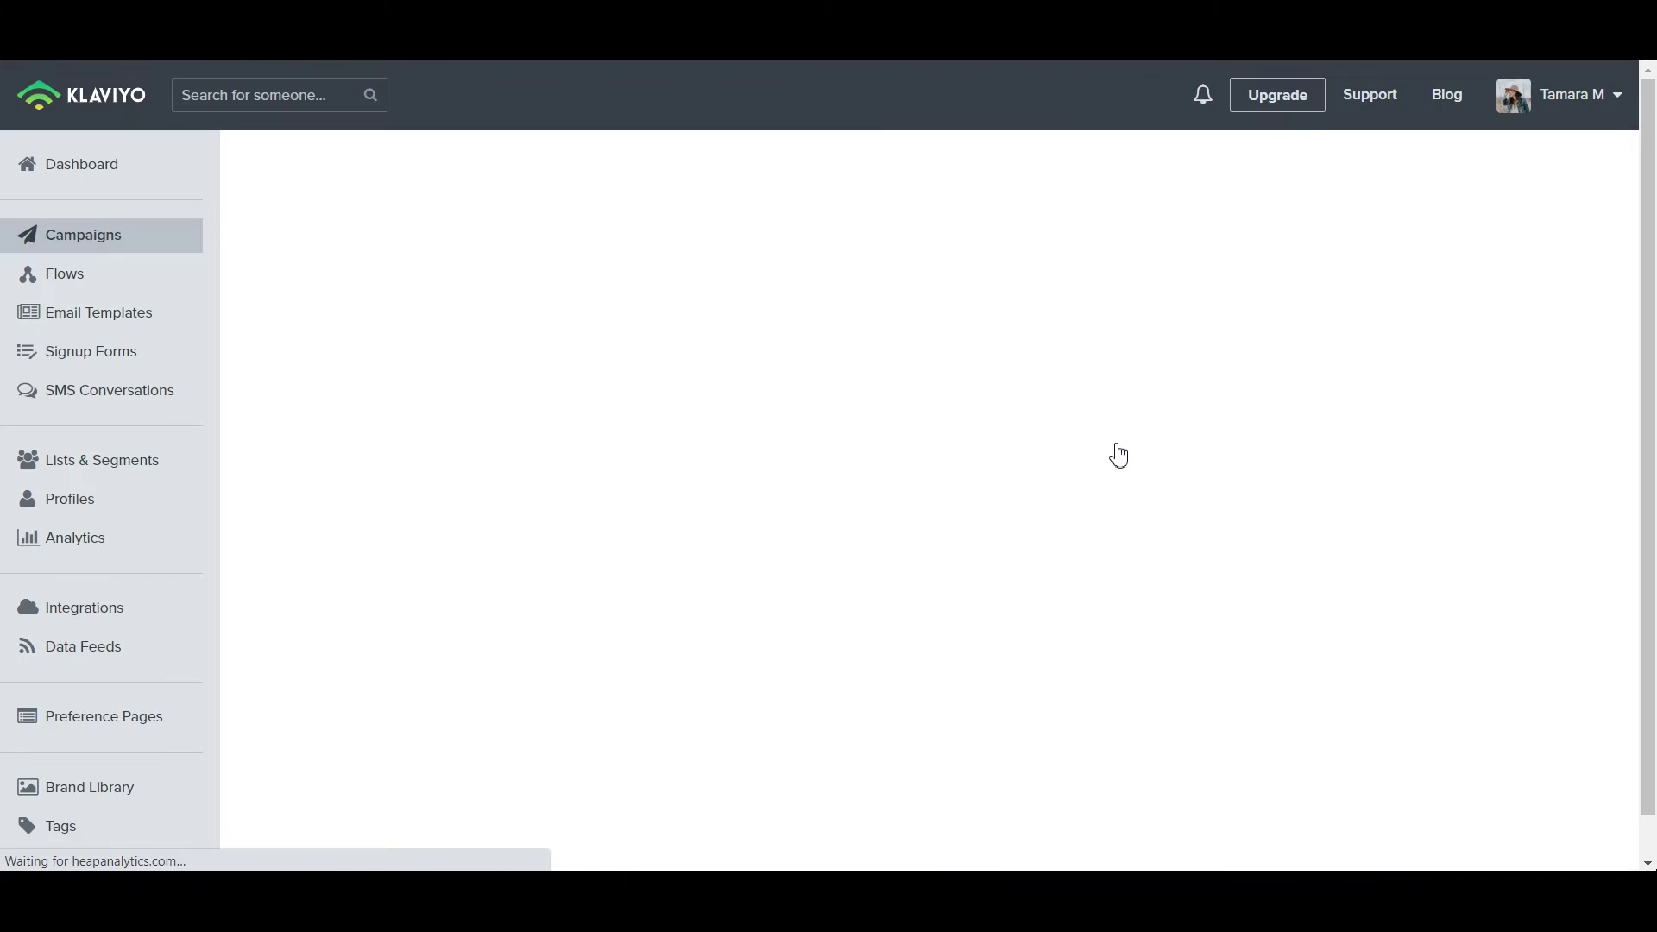
scroll(863, 427, "down", 4)
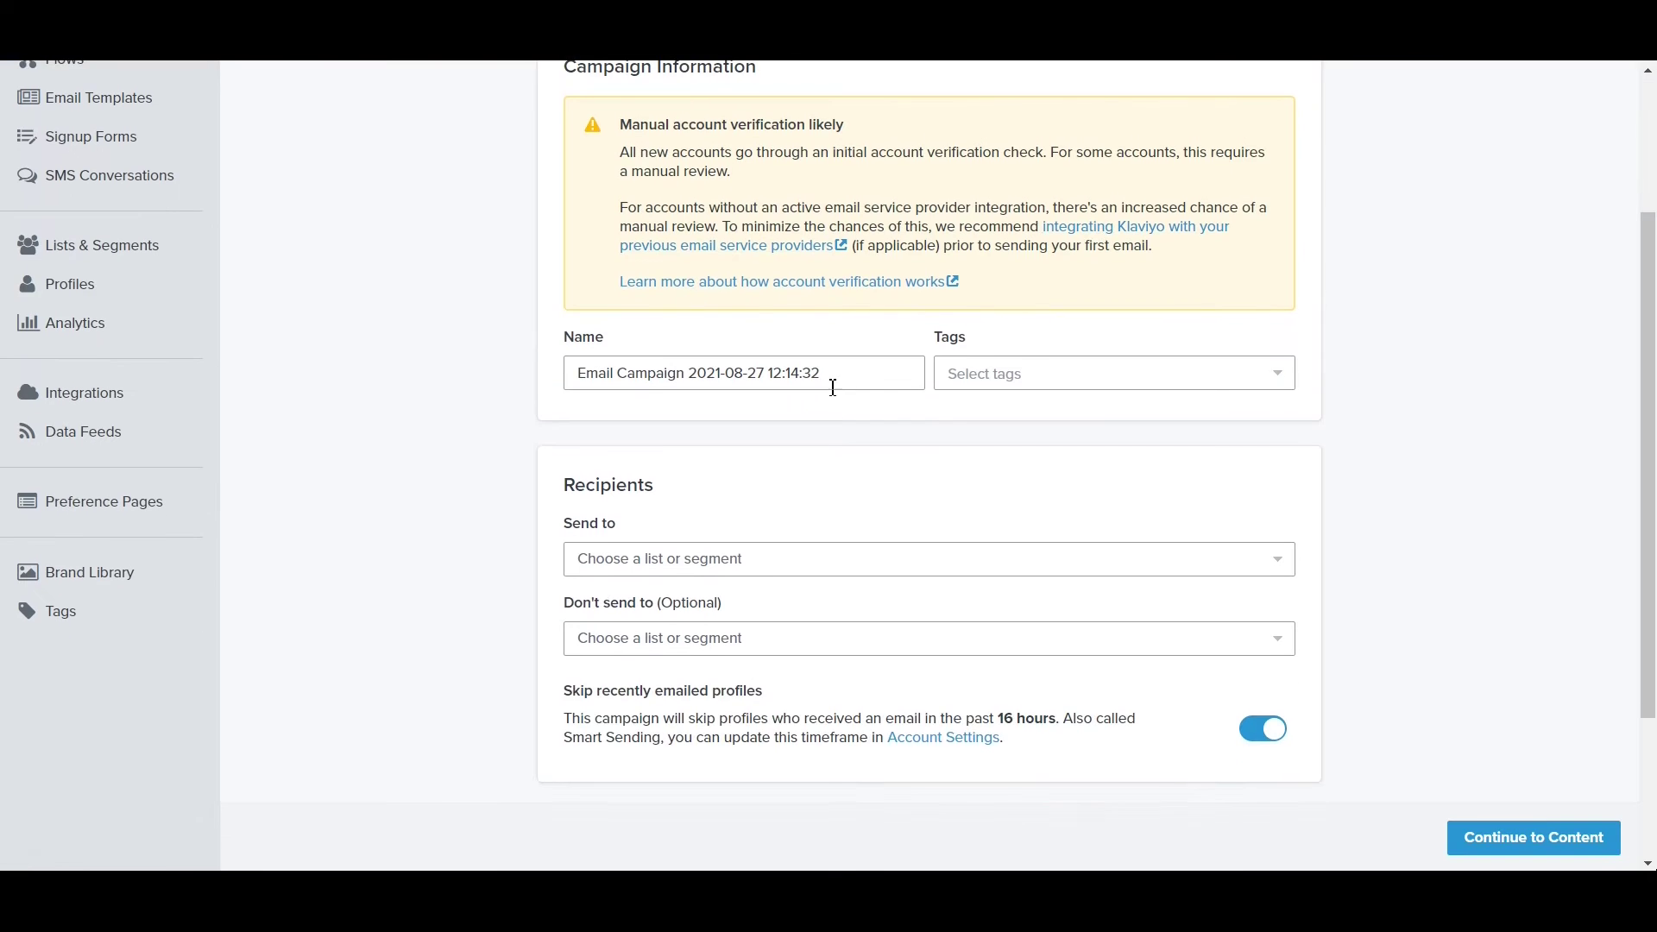
scroll(746, 449, "down", 2)
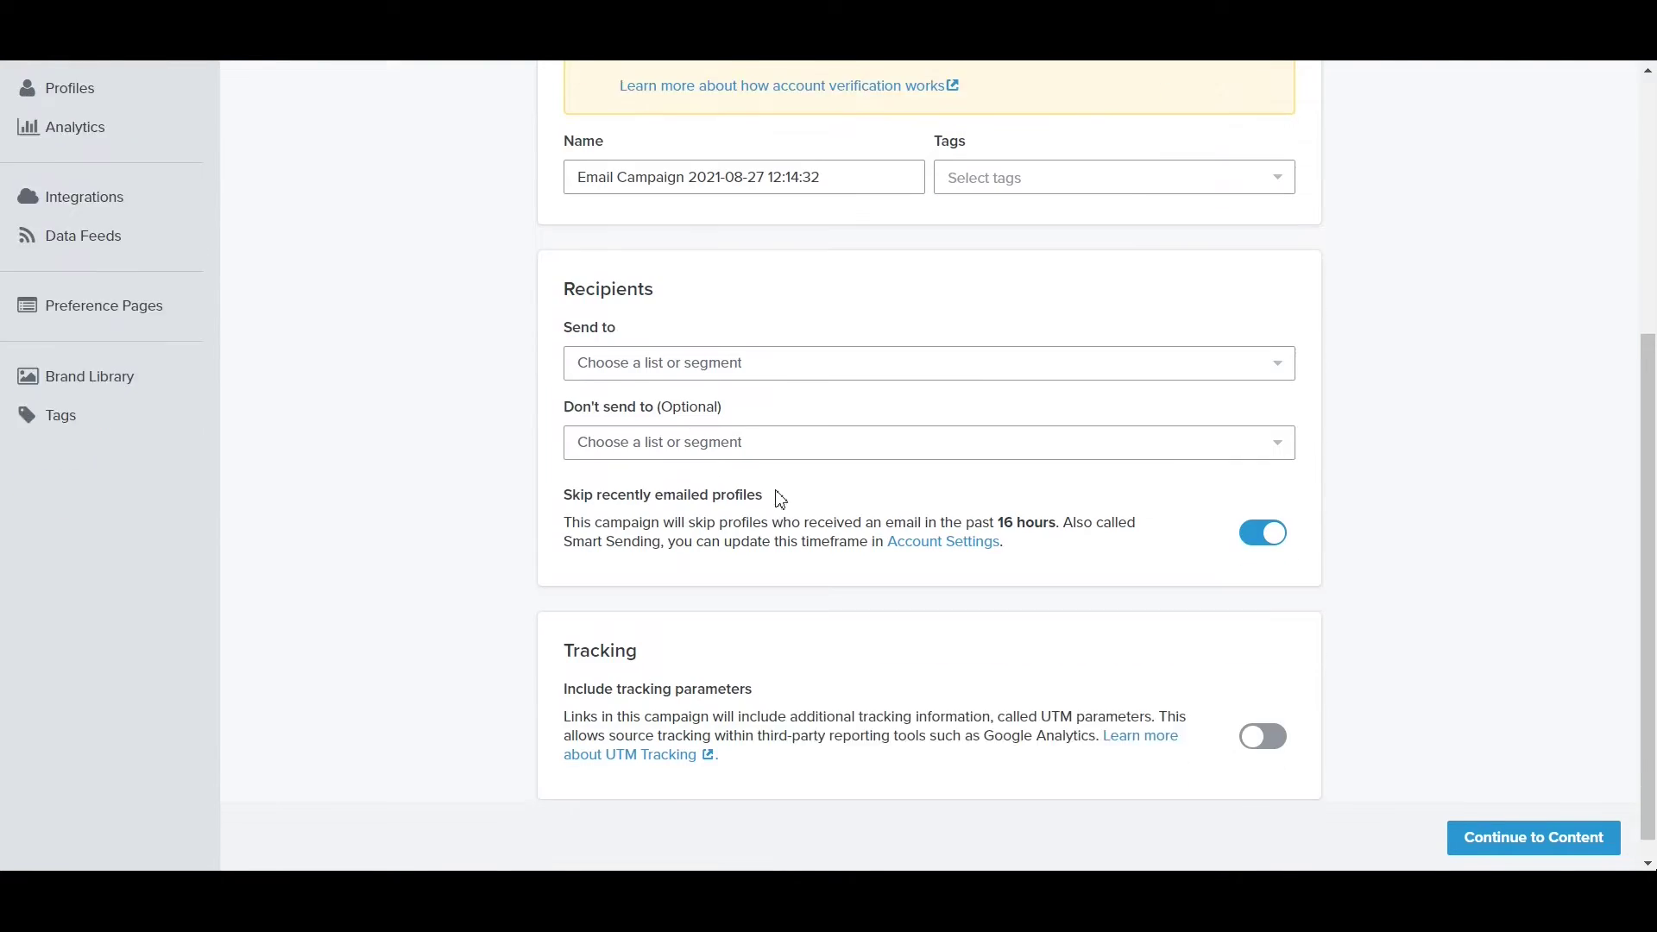
left_click(1532, 842)
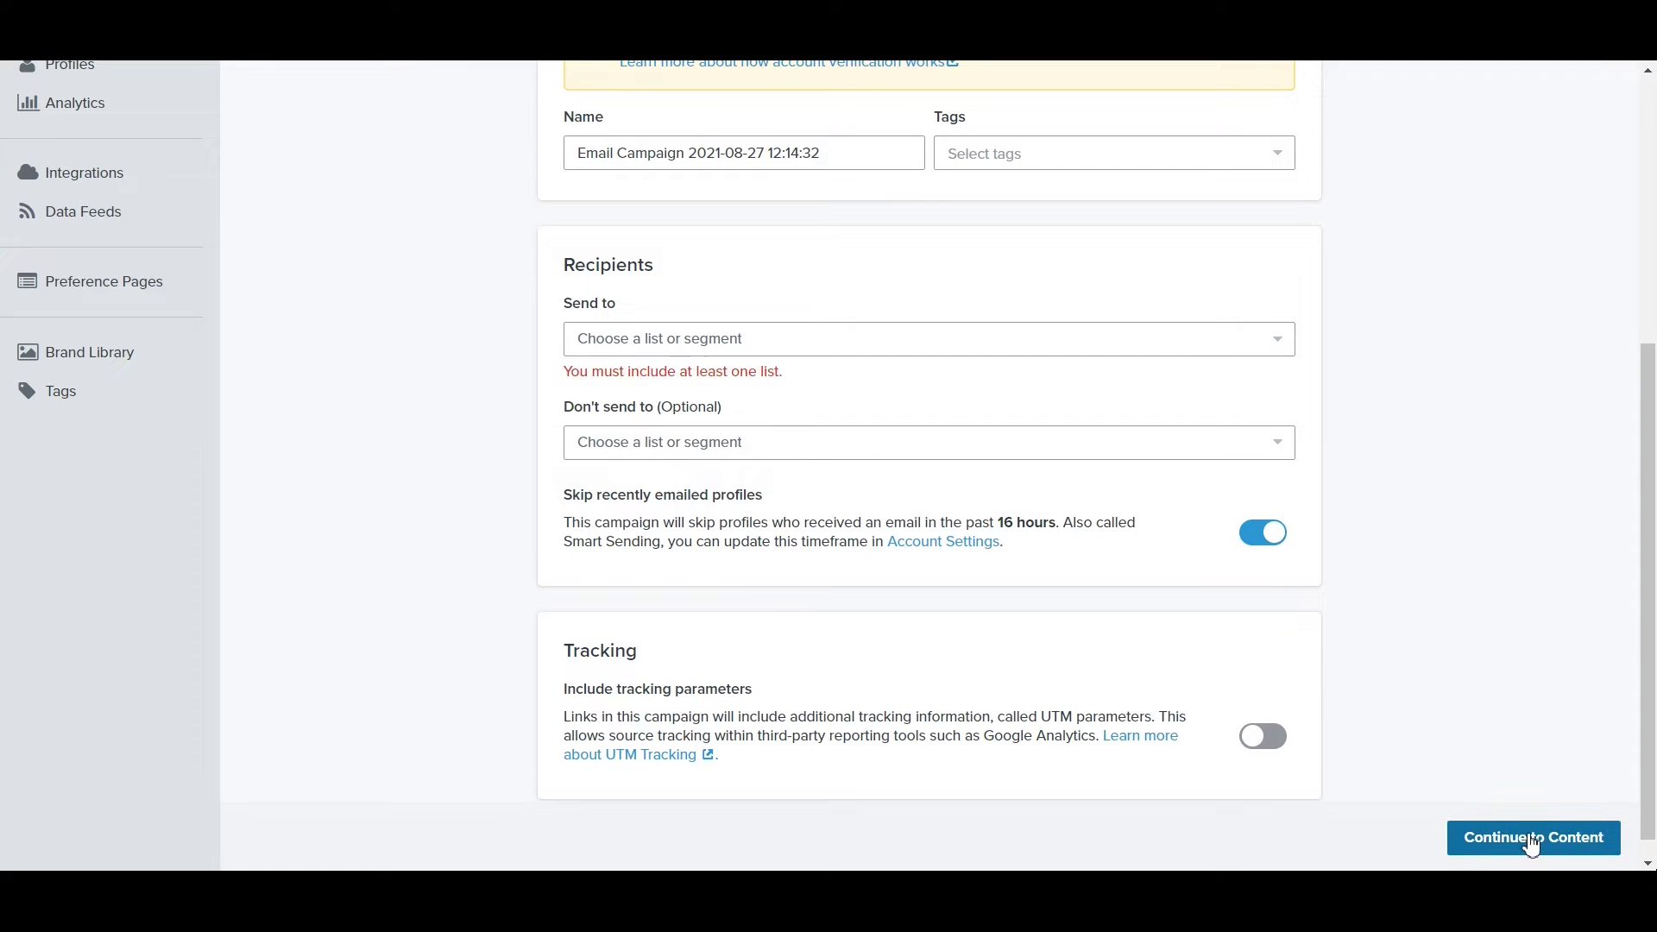
Send the campaign to the Preview List and proceed to the Campaign Content step.
left_click(851, 341)
left_click(745, 454)
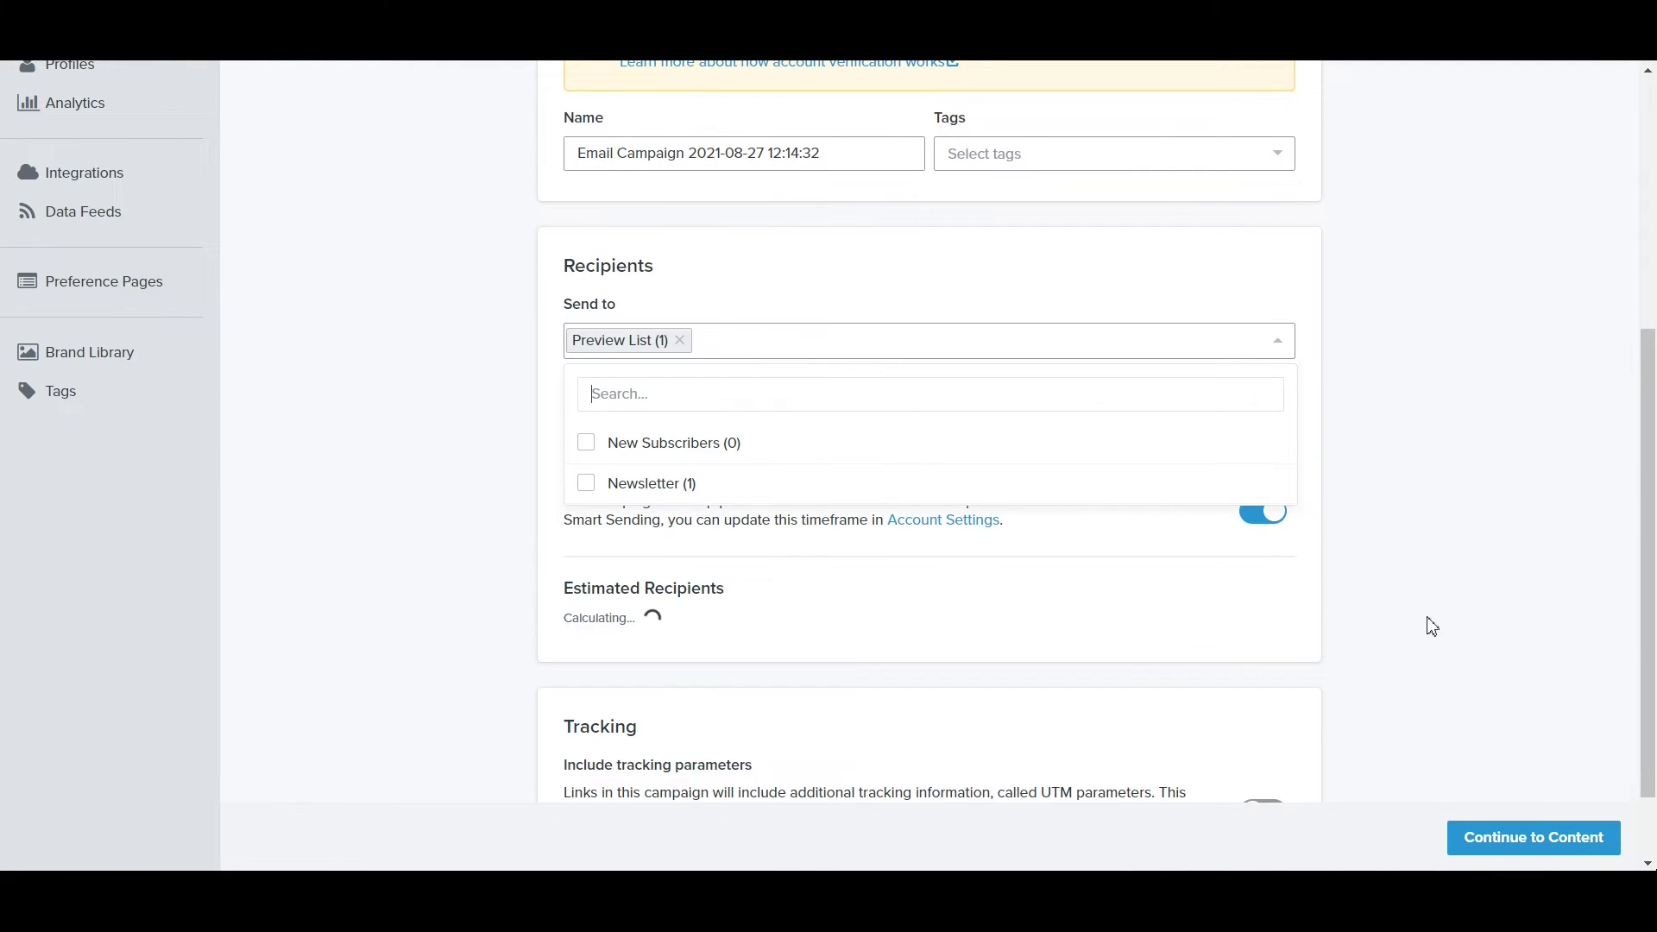
left_click(1526, 563)
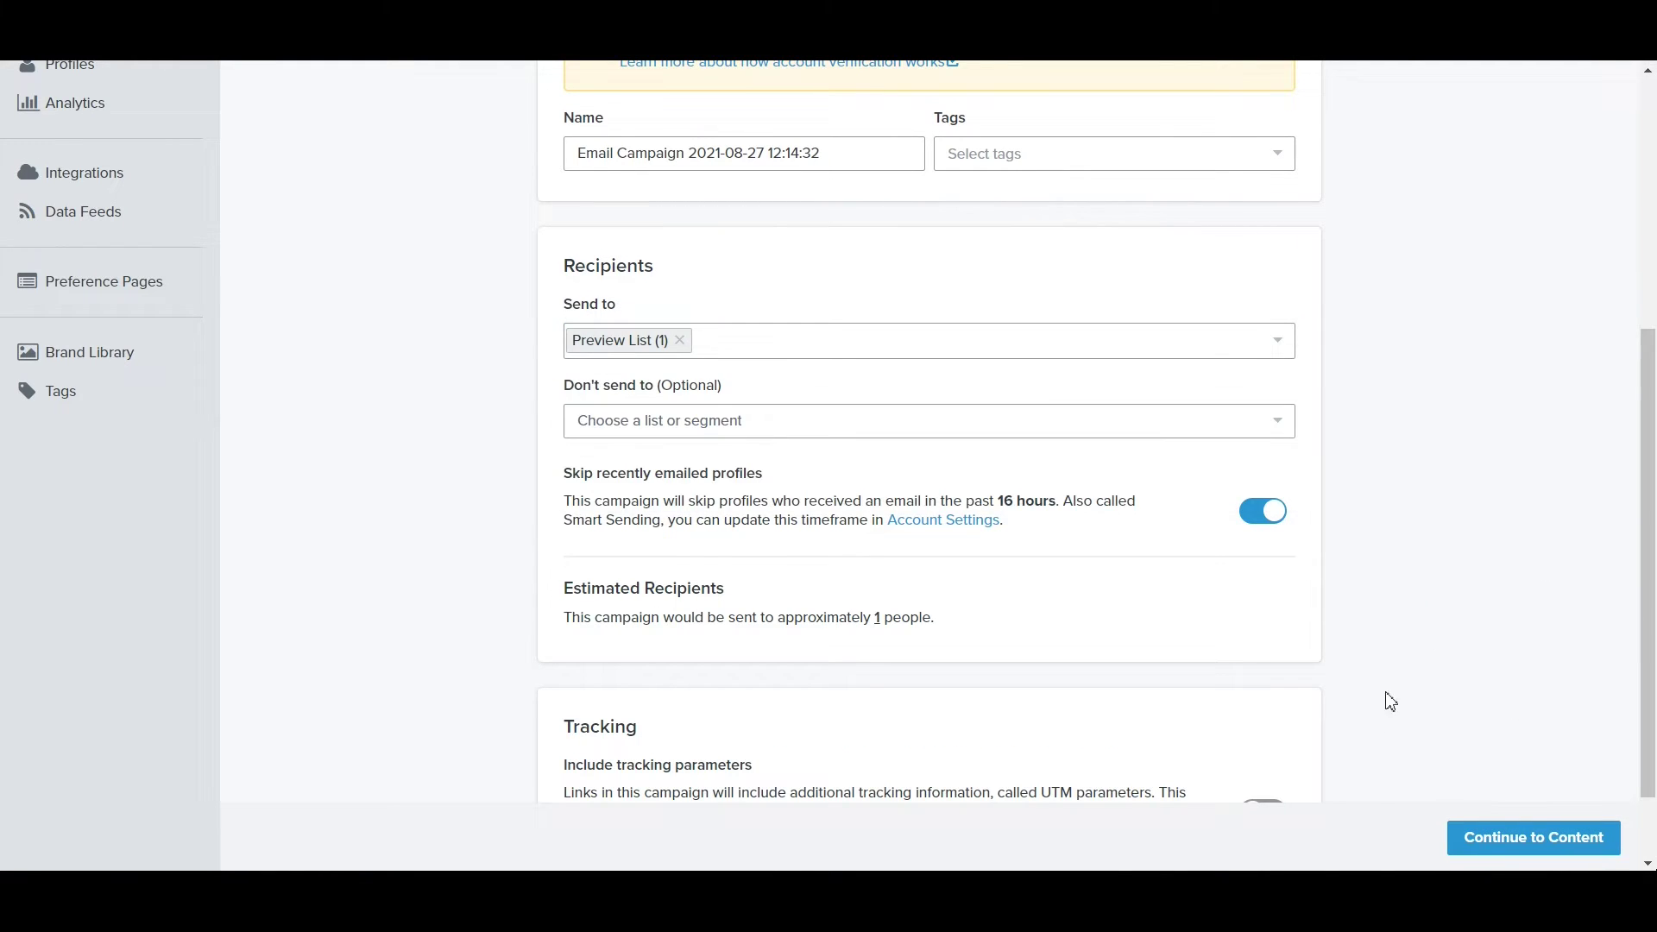
left_click(1560, 847)
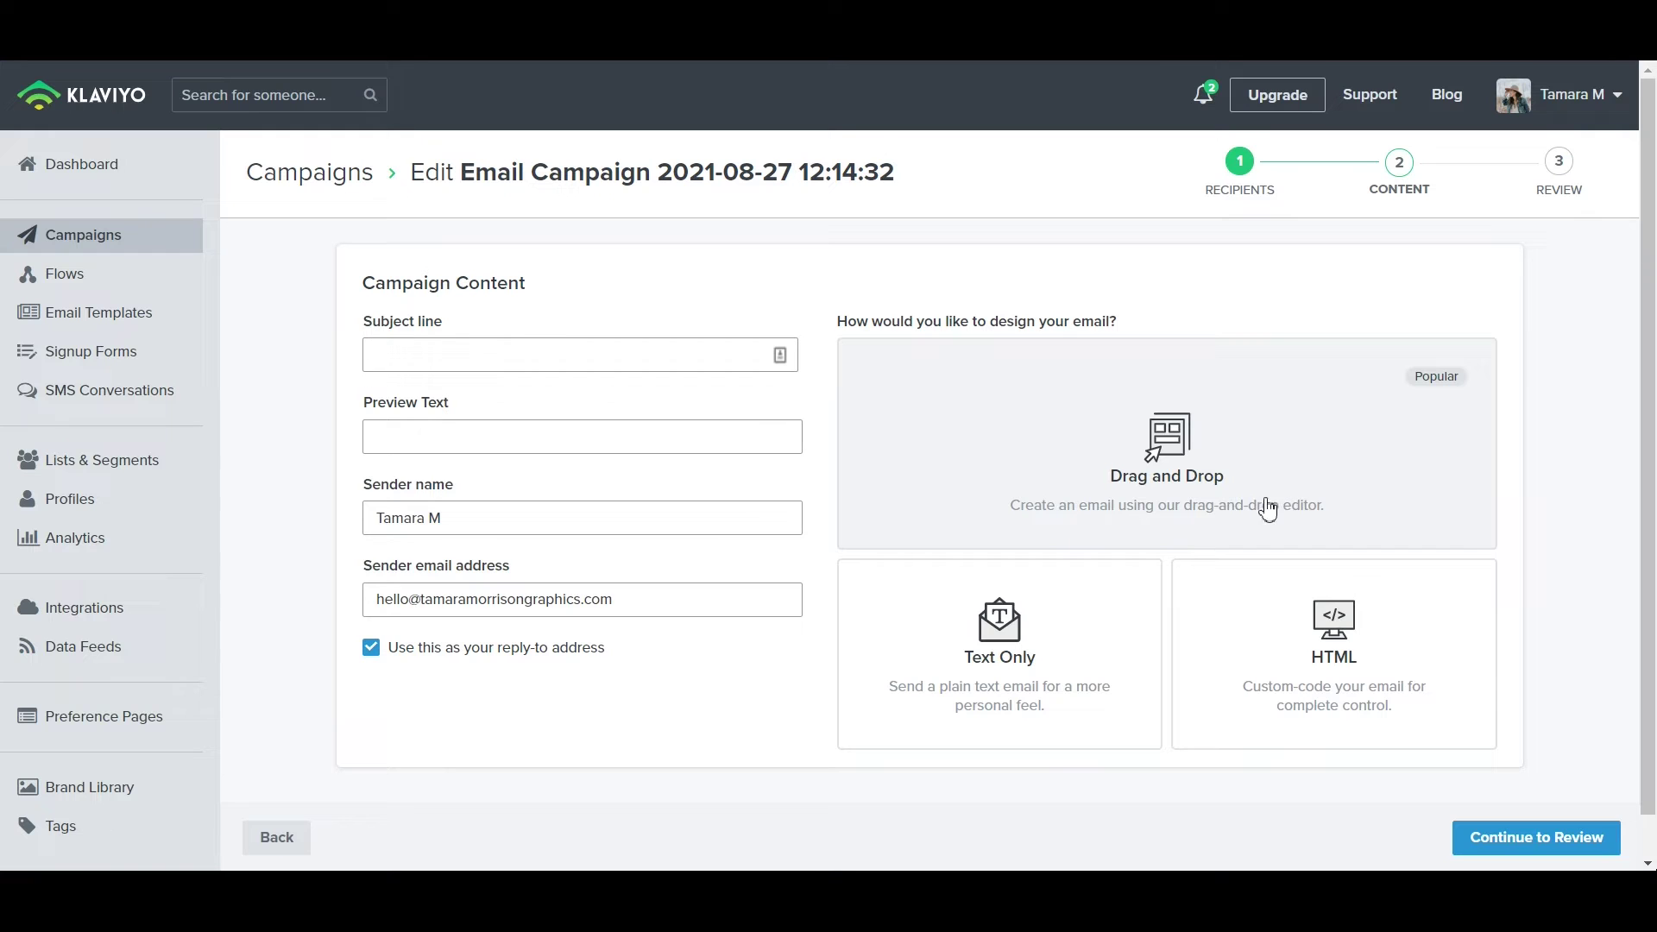
Choose the Drag and Drop editor and browse the Themed, Basic and My Templates tabs.
left_click(1141, 487)
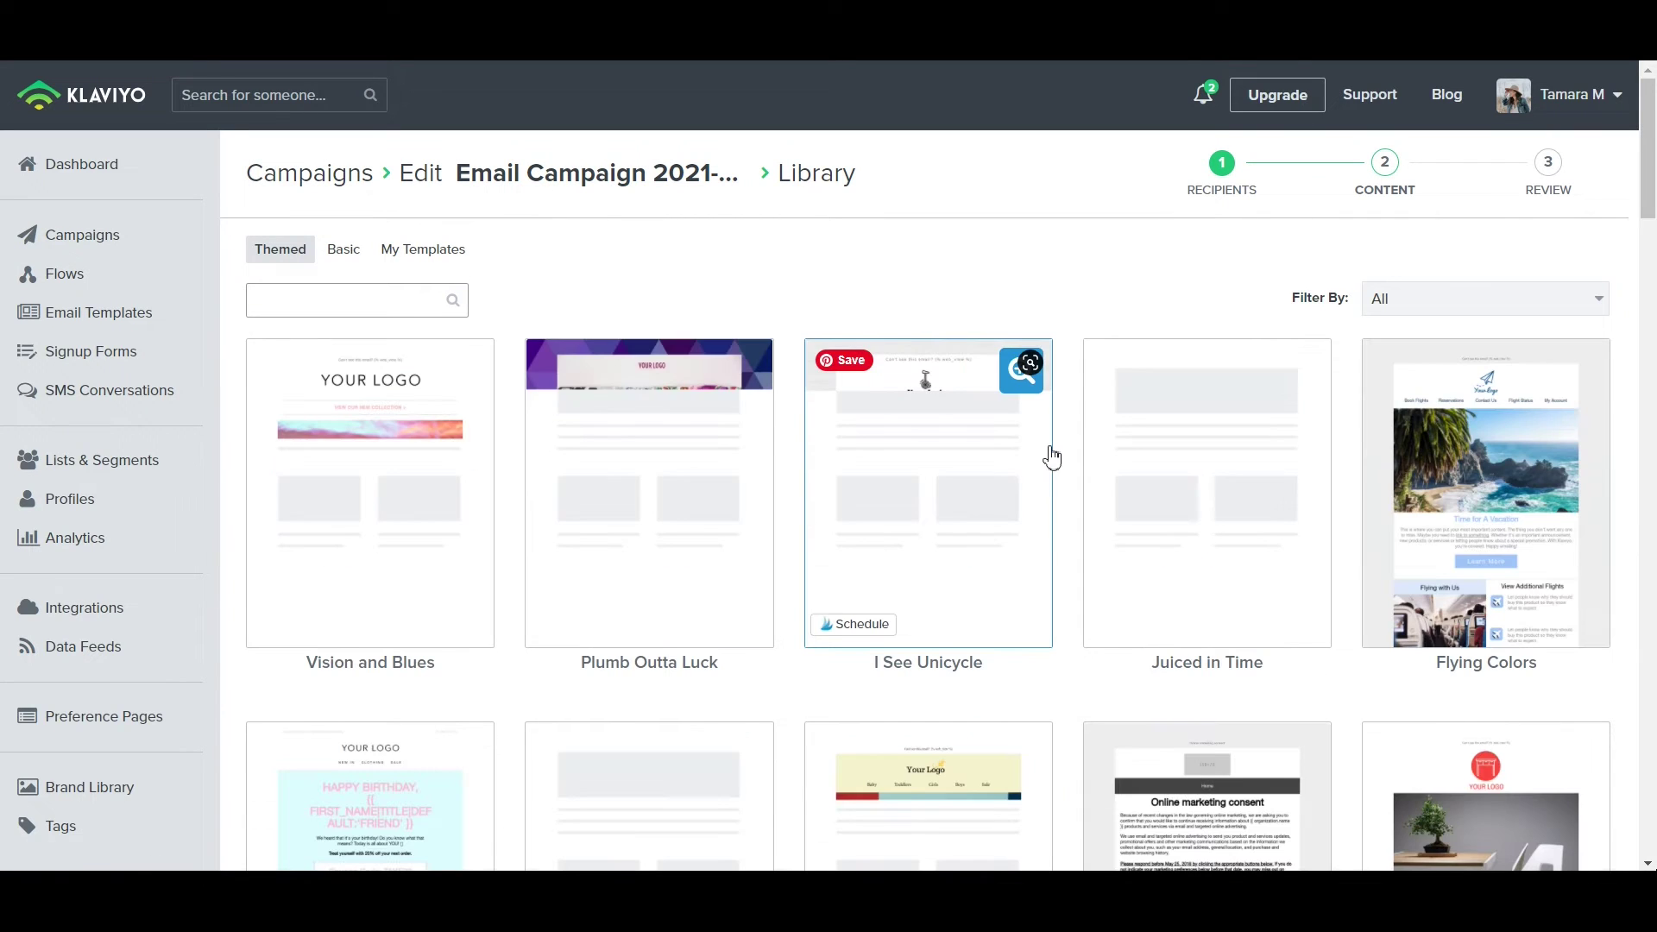
scroll(807, 497, "down", 5)
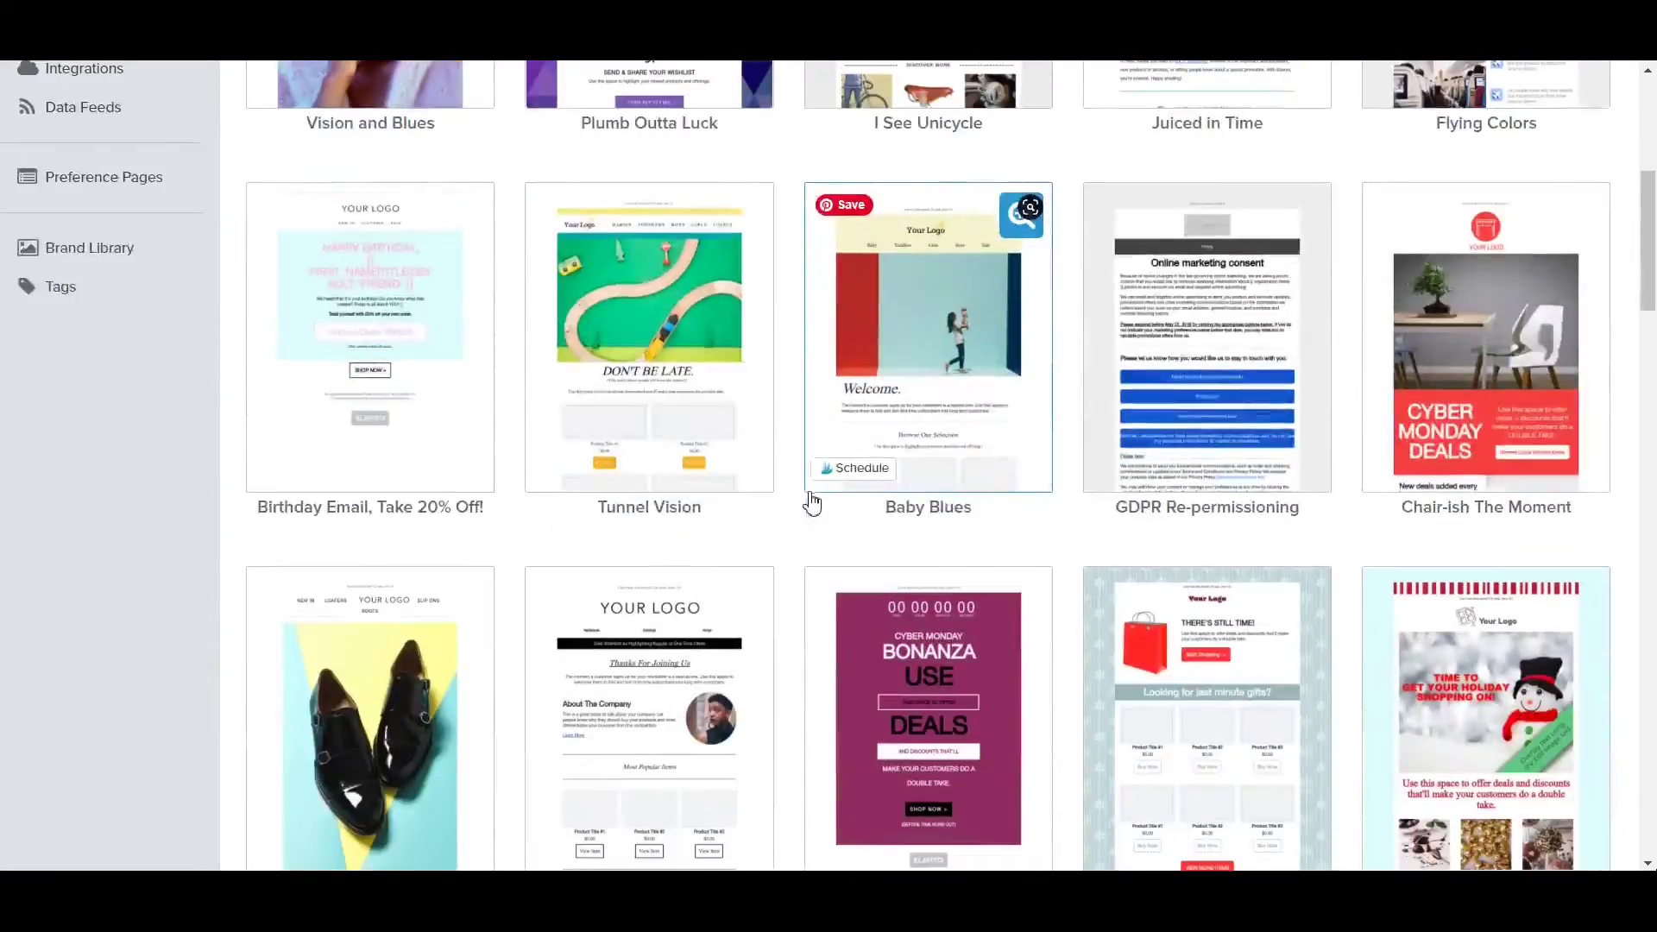
scroll(811, 500, "down", 13)
scroll(807, 500, "up", 7)
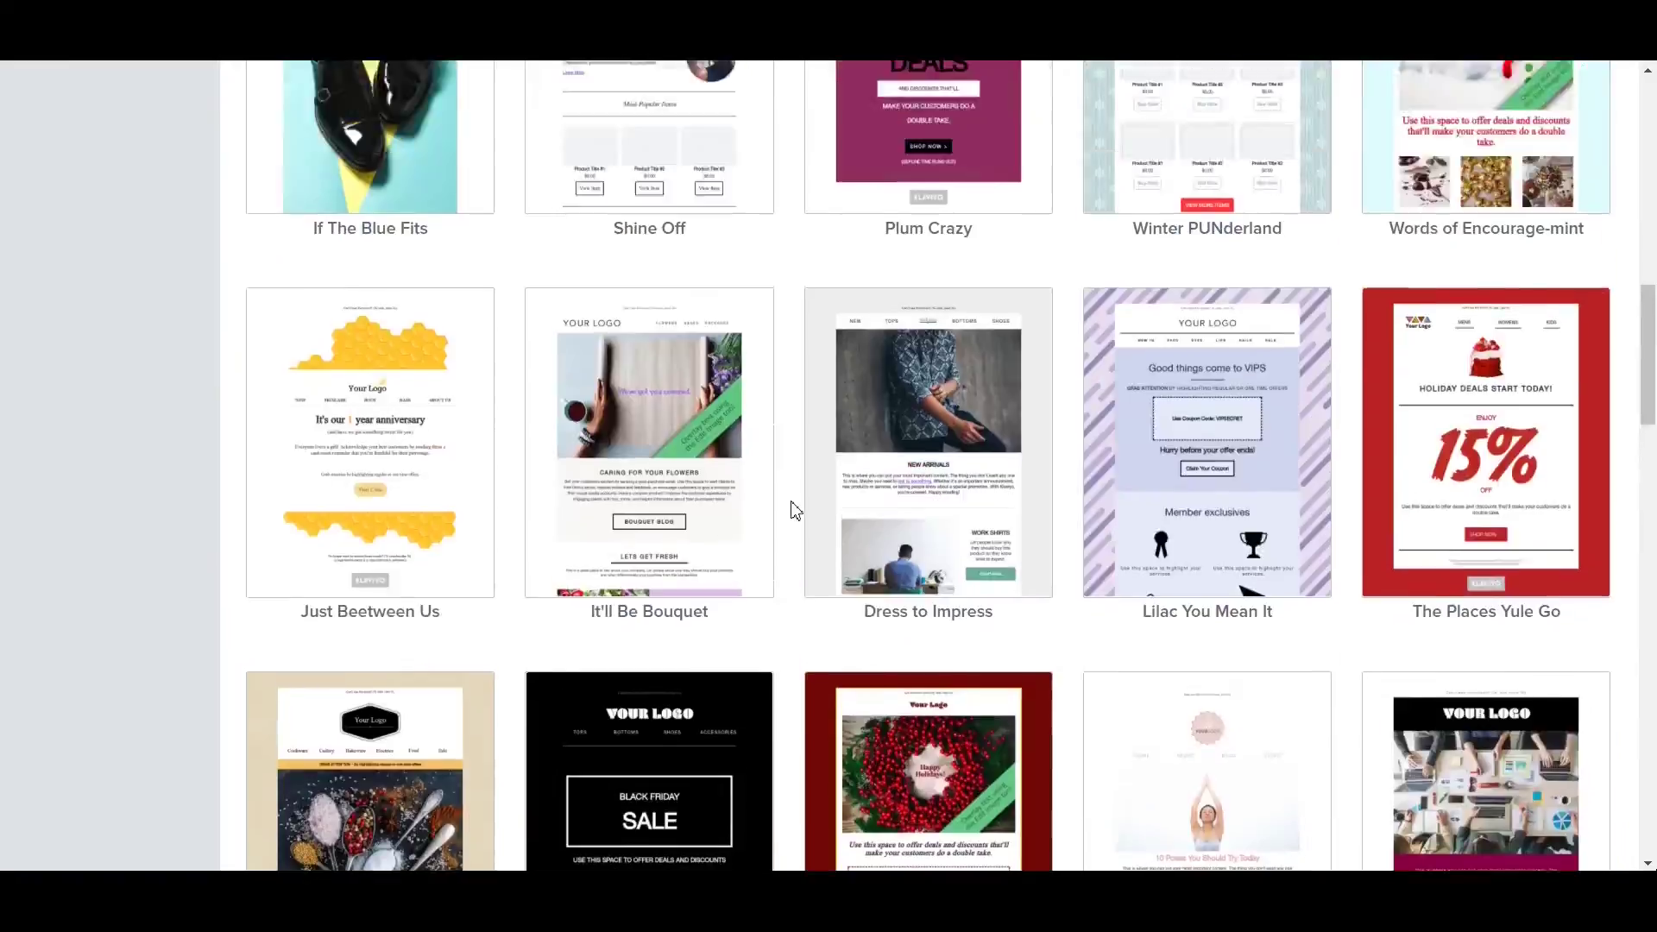
scroll(793, 511, "up", 11)
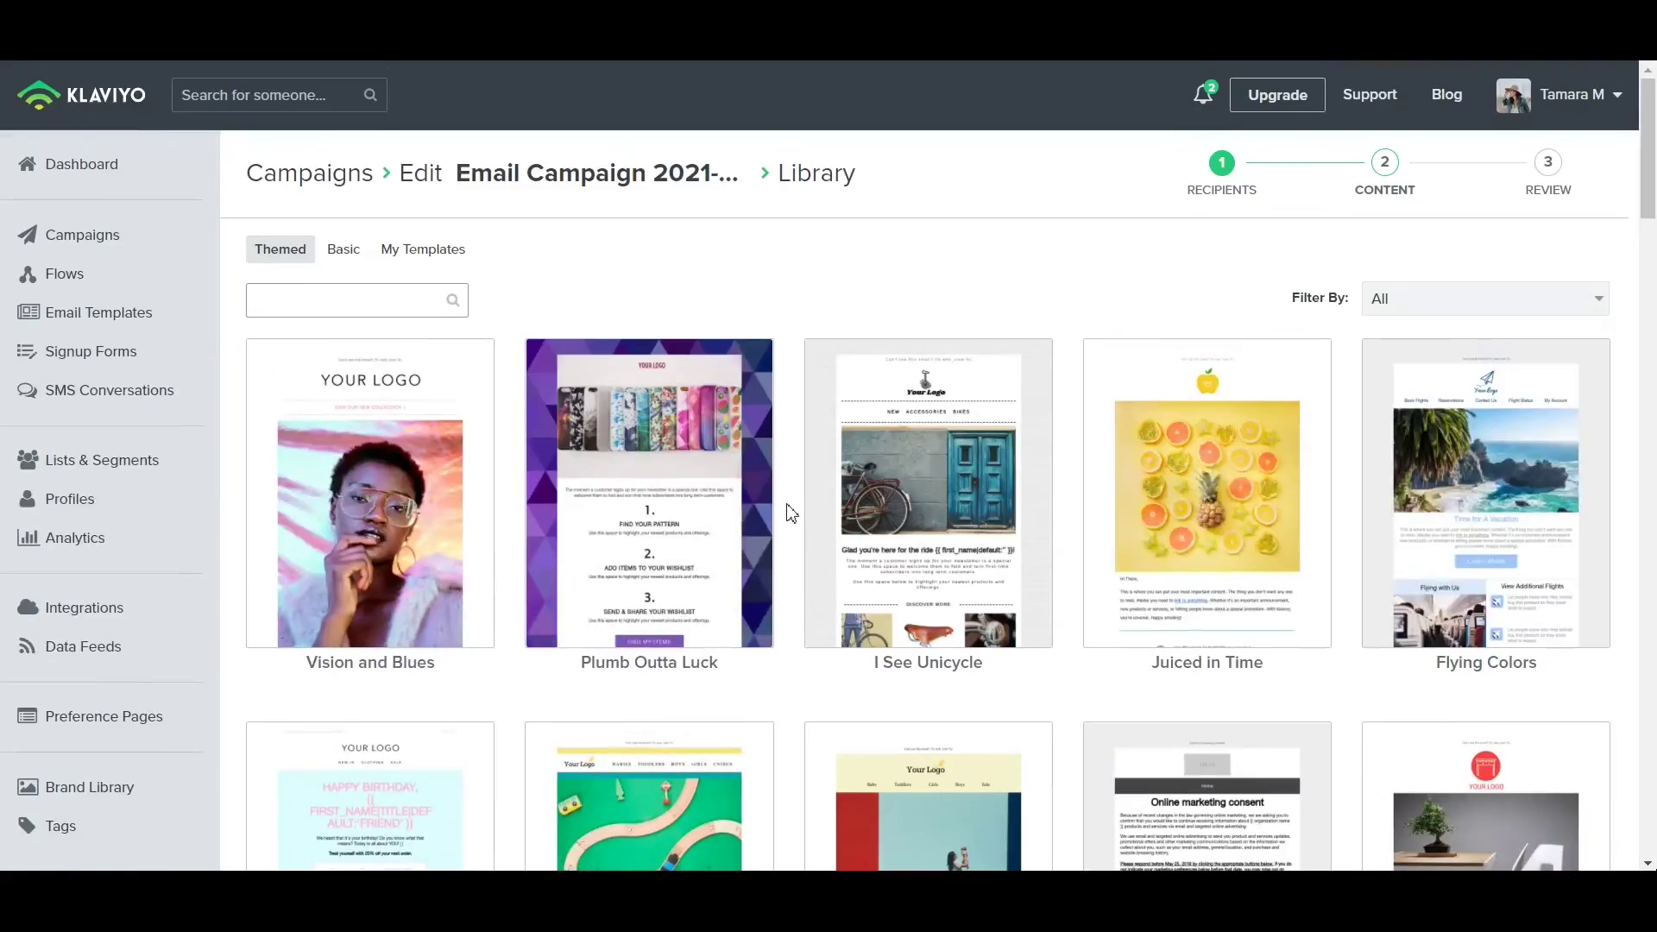
left_click(343, 250)
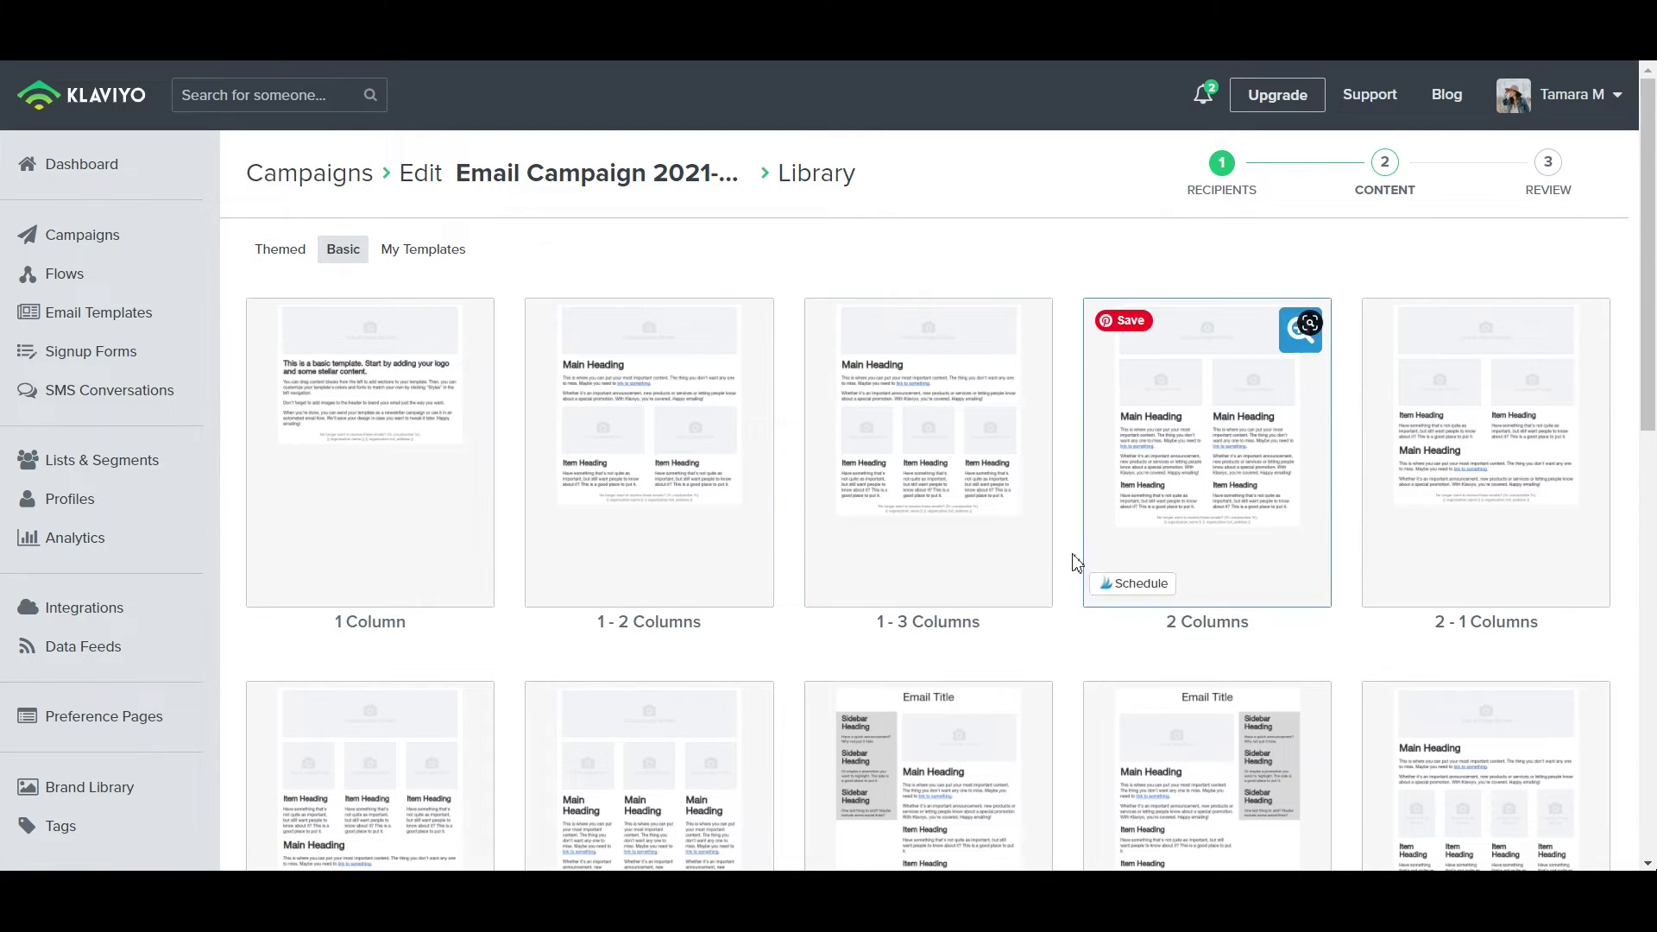
left_click(470, 259)
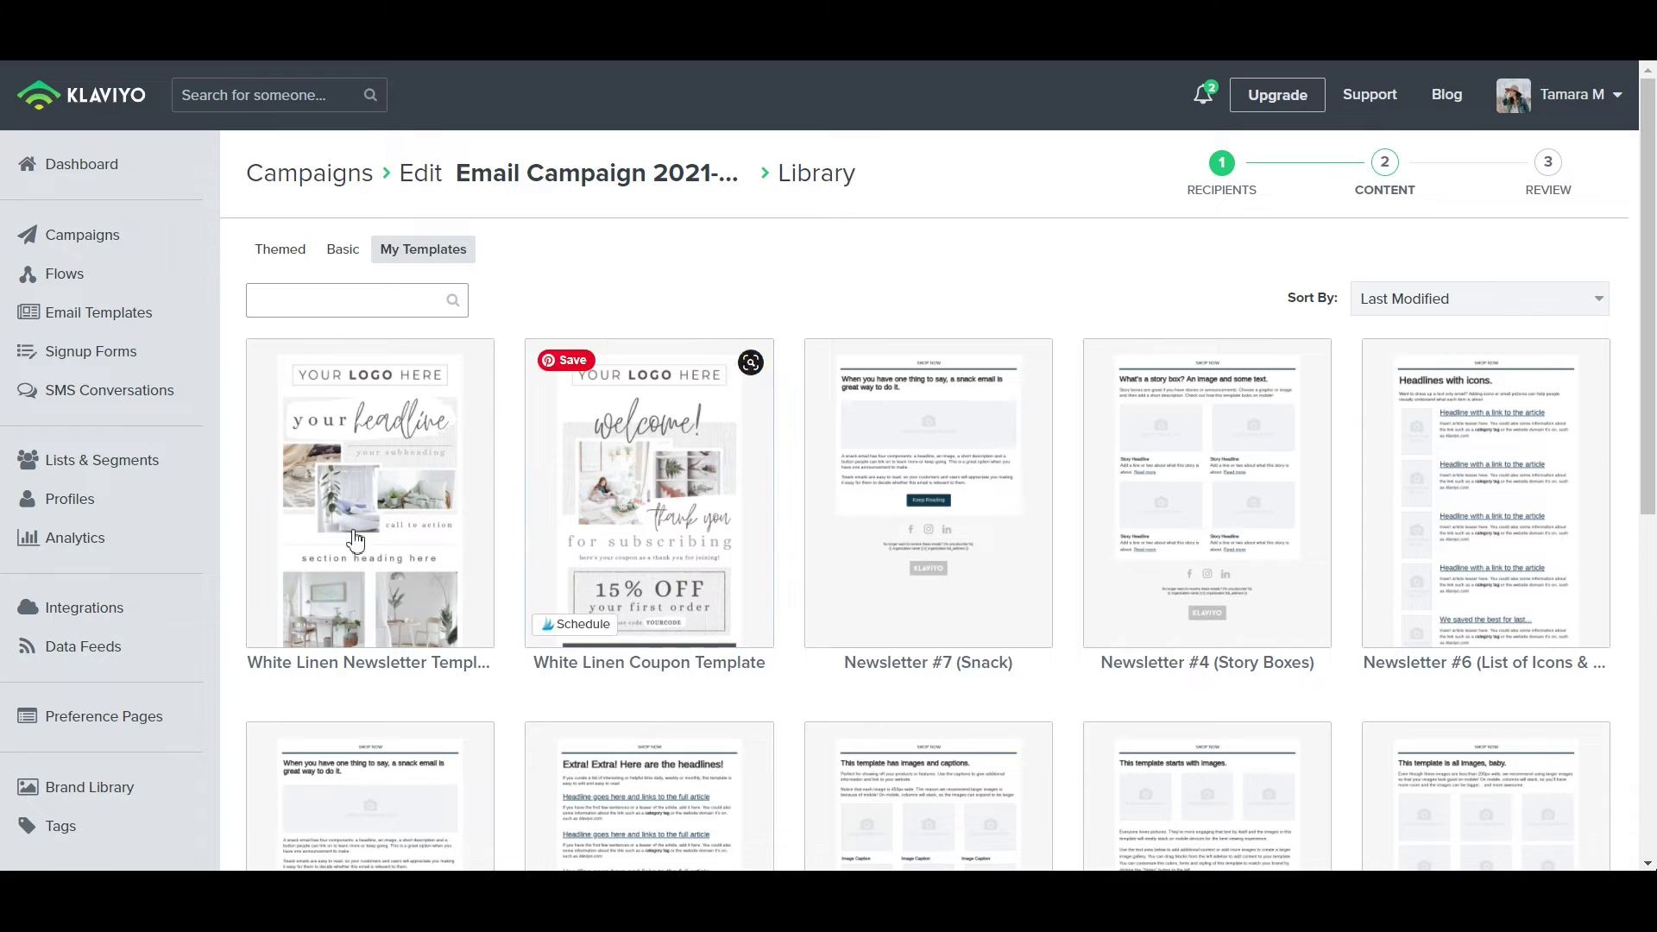
left_click(344, 252)
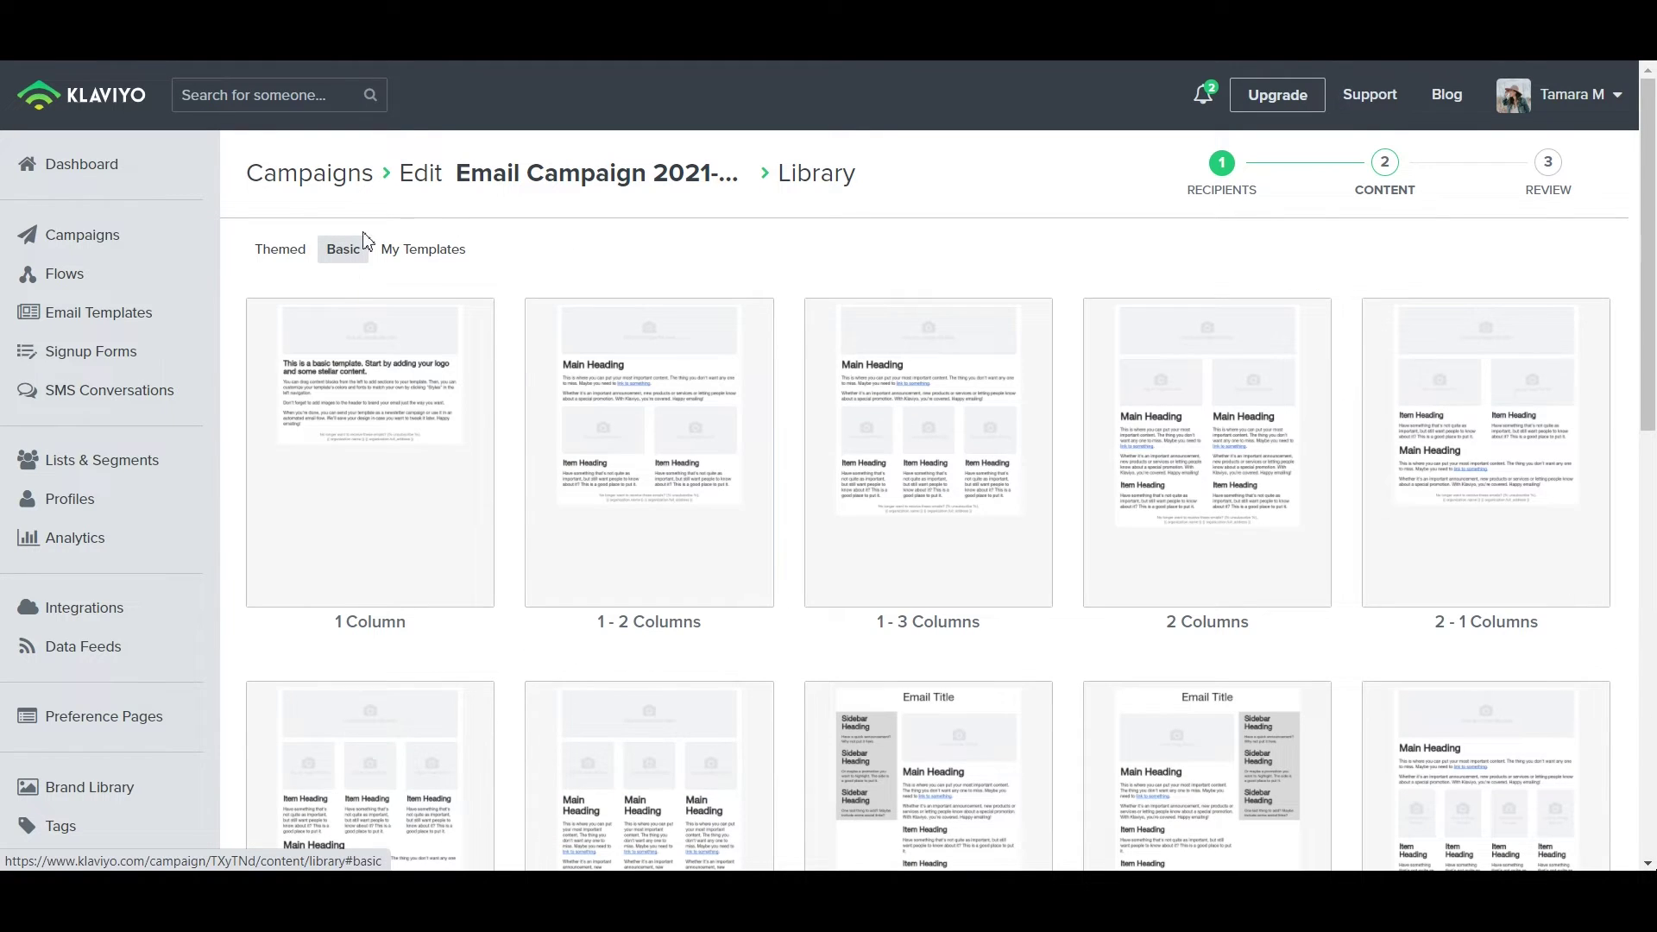
left_click(281, 251)
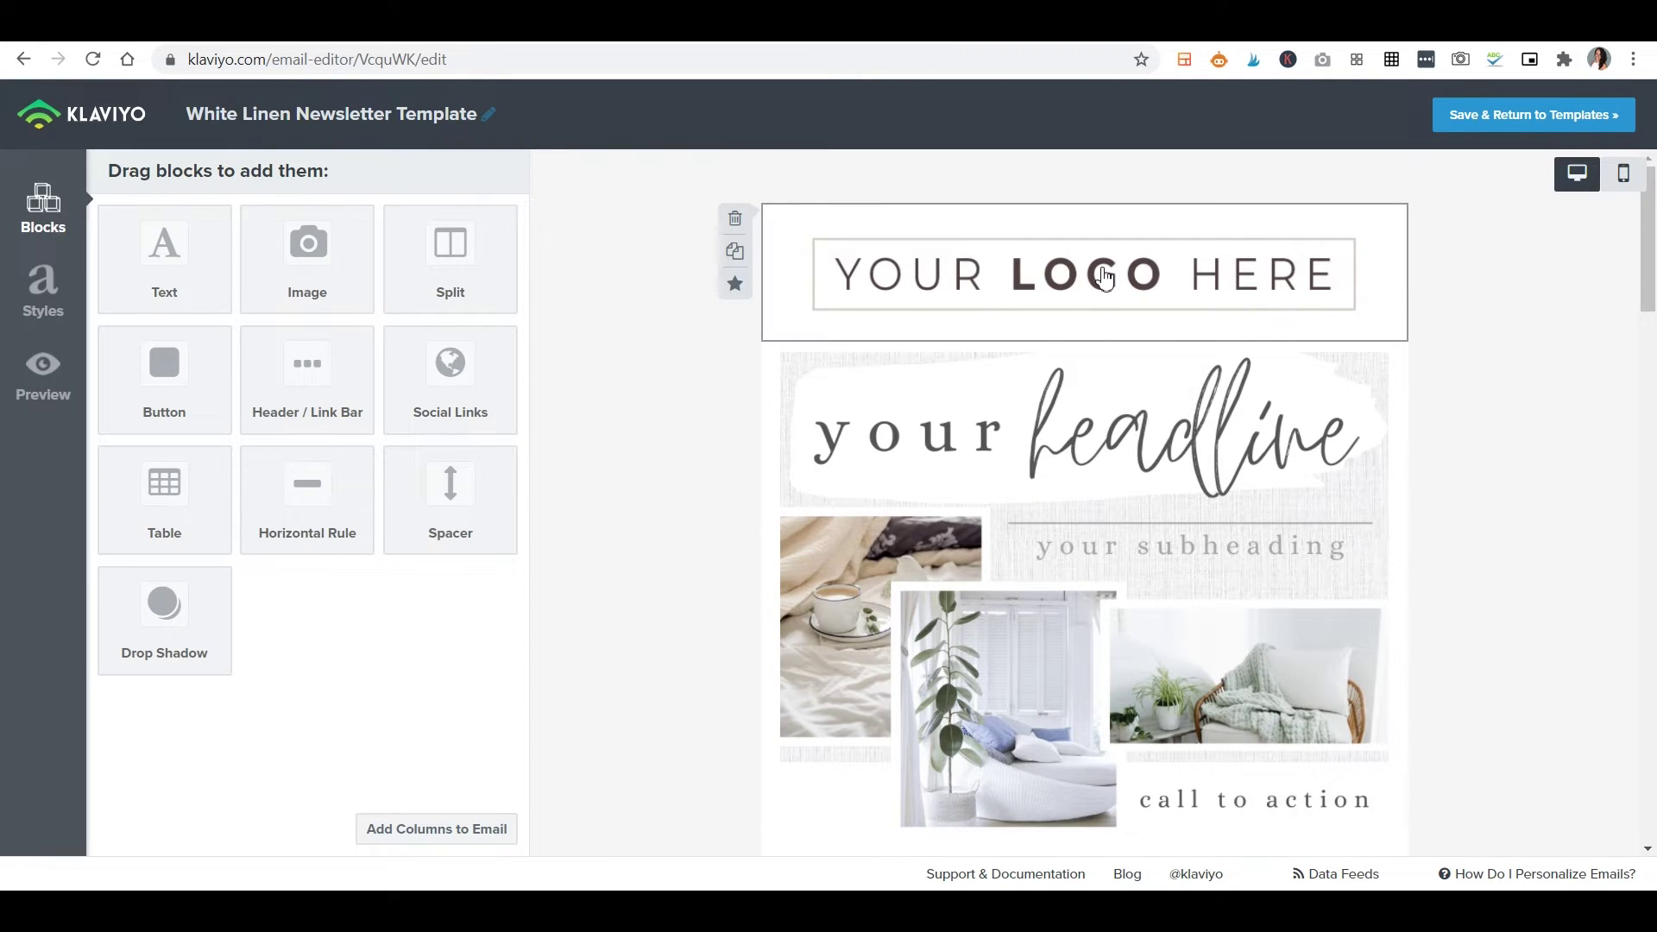
Open the logo block's Replace Image browser, view its upload and placeholder options, then close it.
left_click(1051, 295)
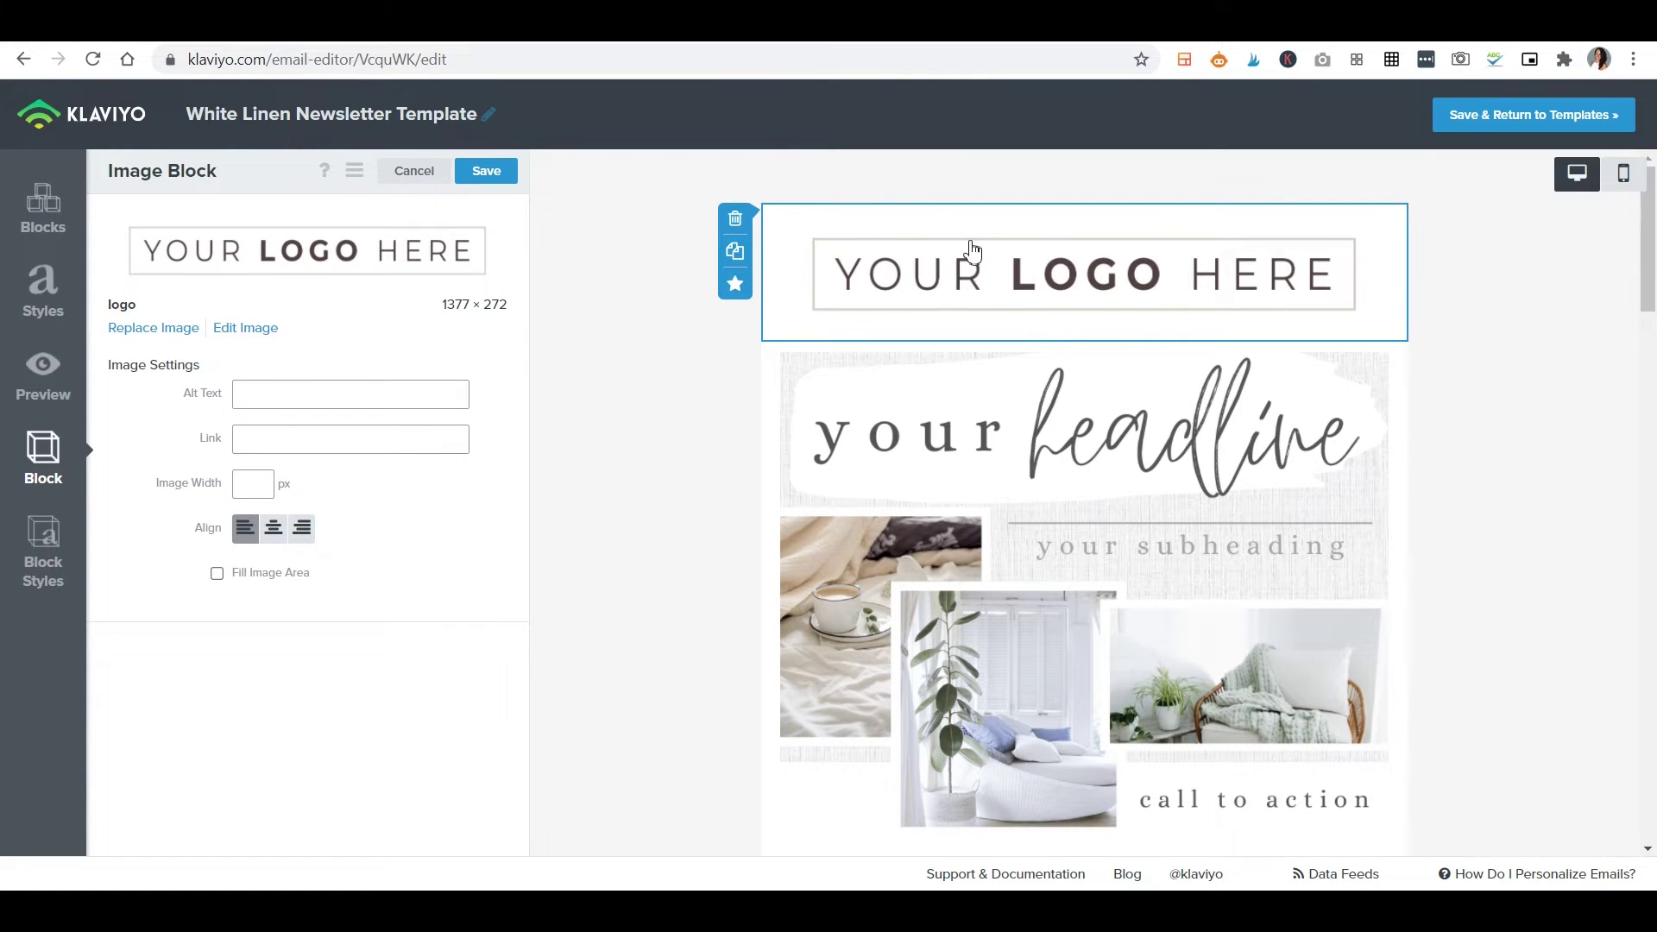
left_click(167, 332)
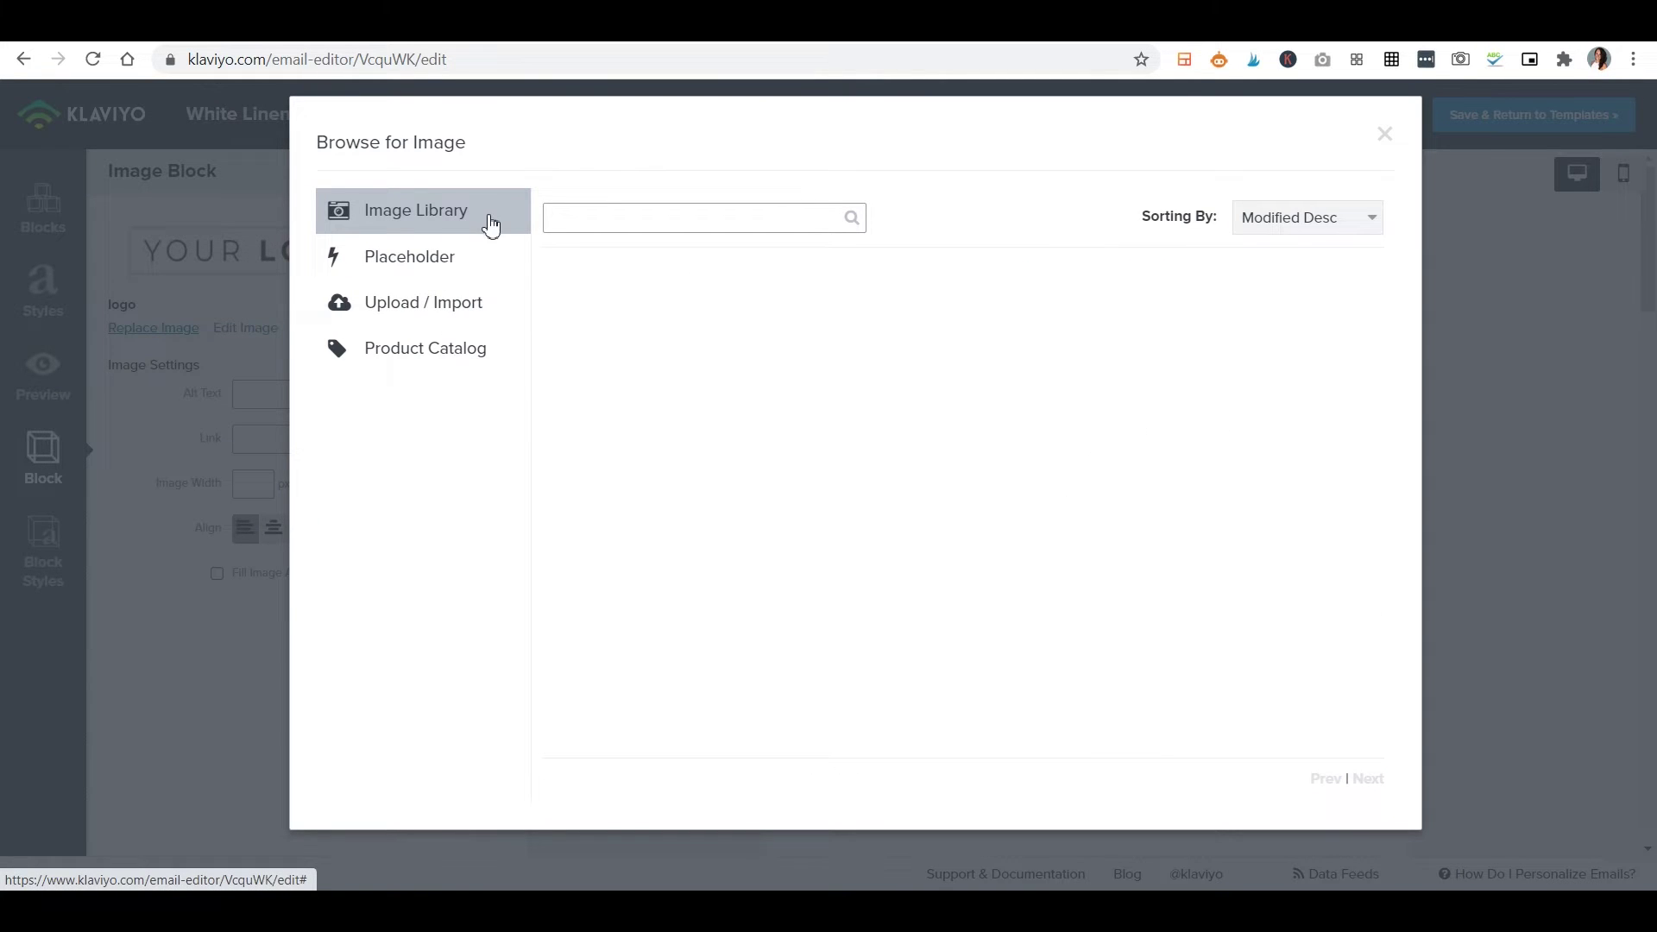
left_click(444, 304)
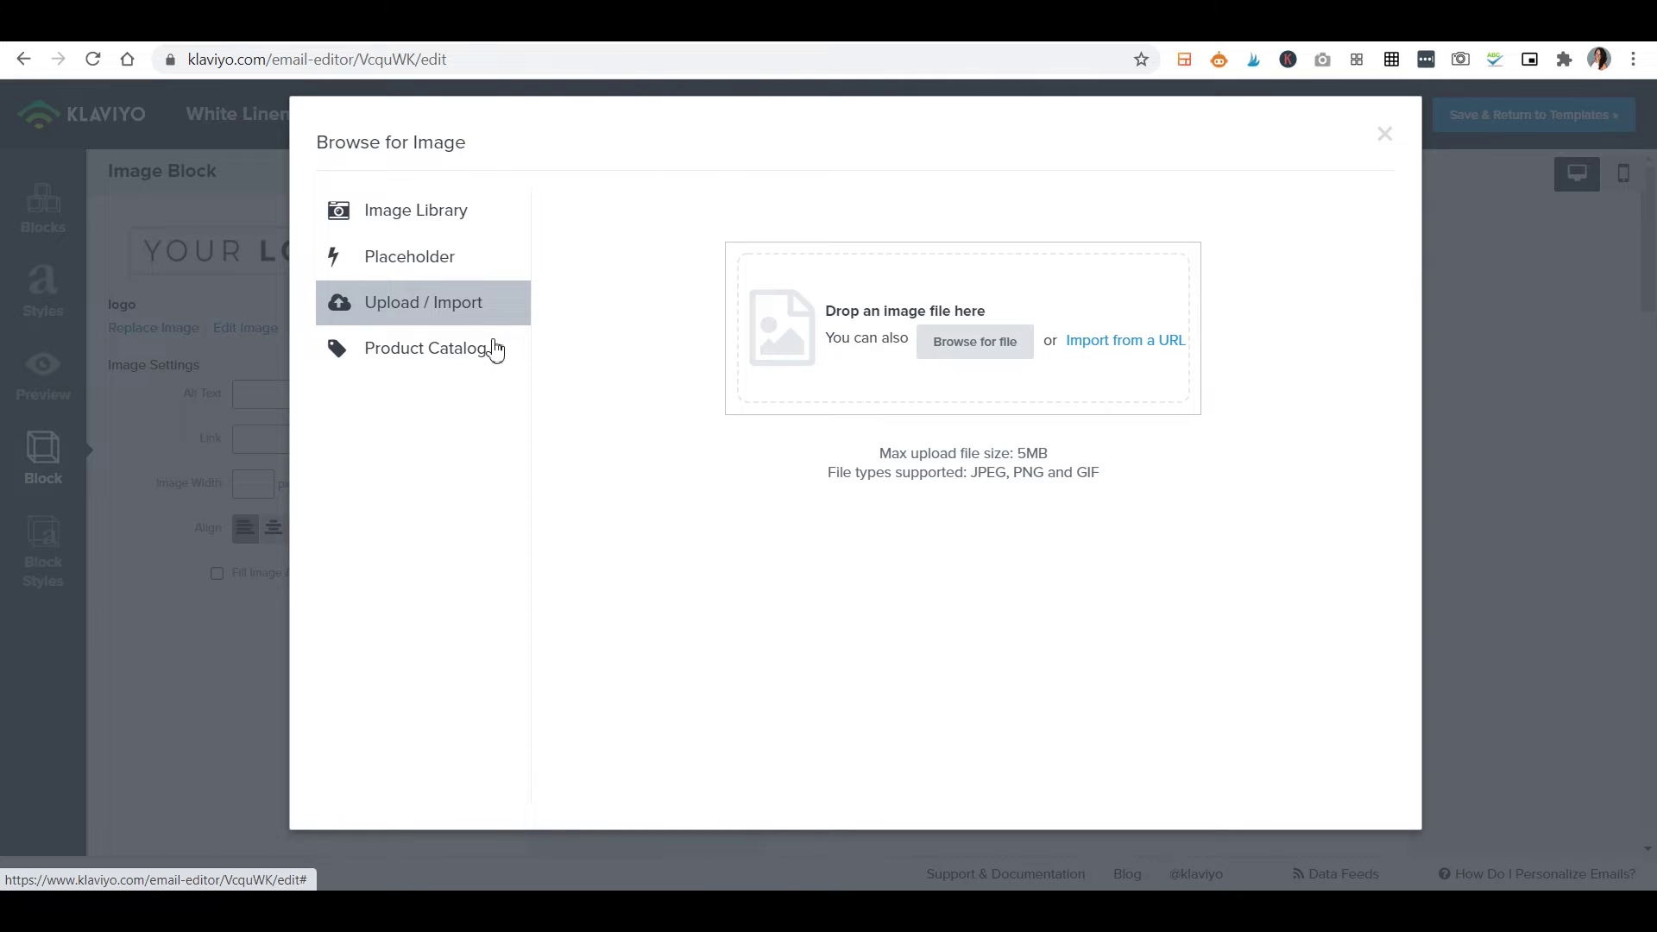
left_click(404, 269)
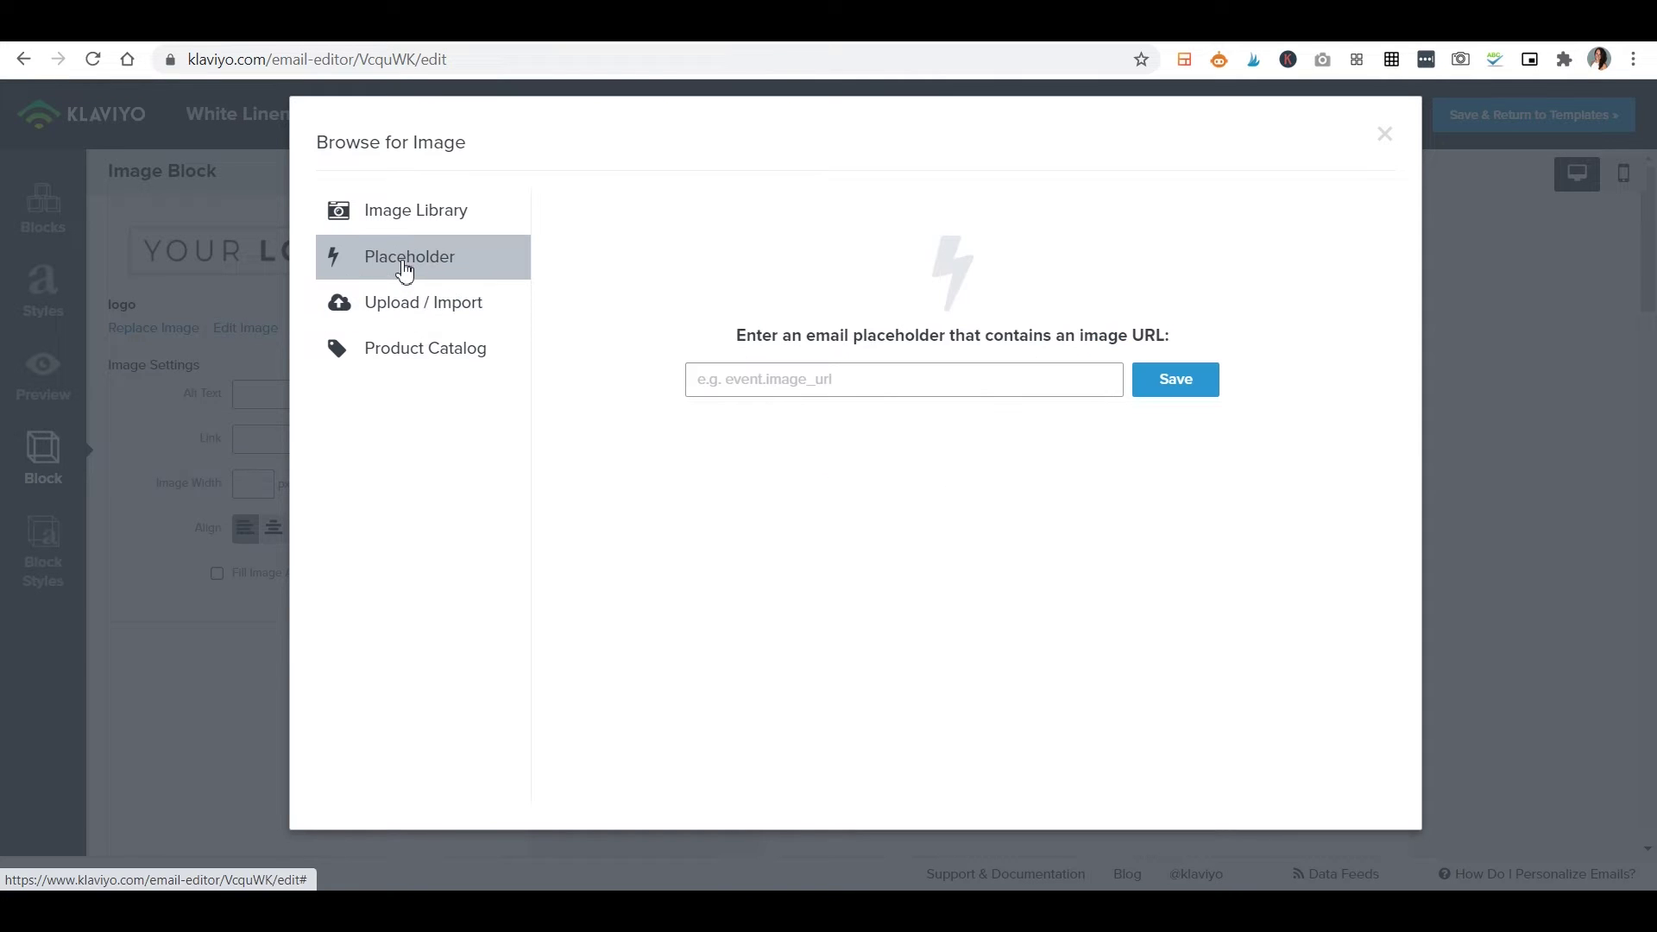
left_click(1381, 137)
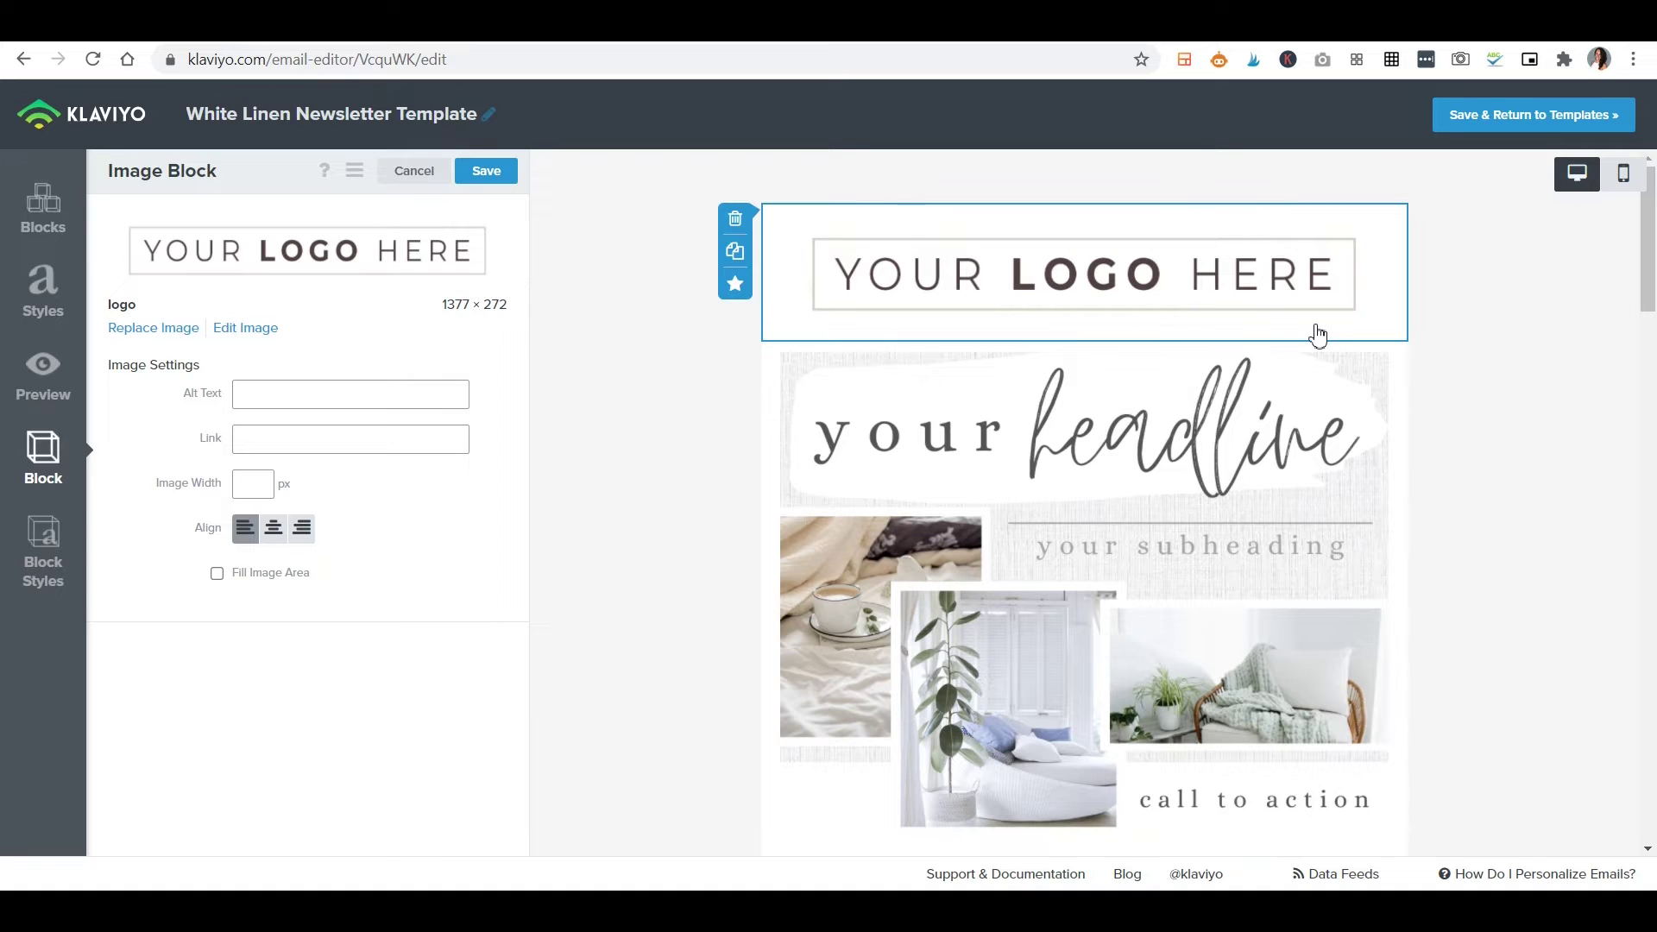
Open the header collage image's Replace Image browser, view the upload options, then close it.
left_click(1278, 610)
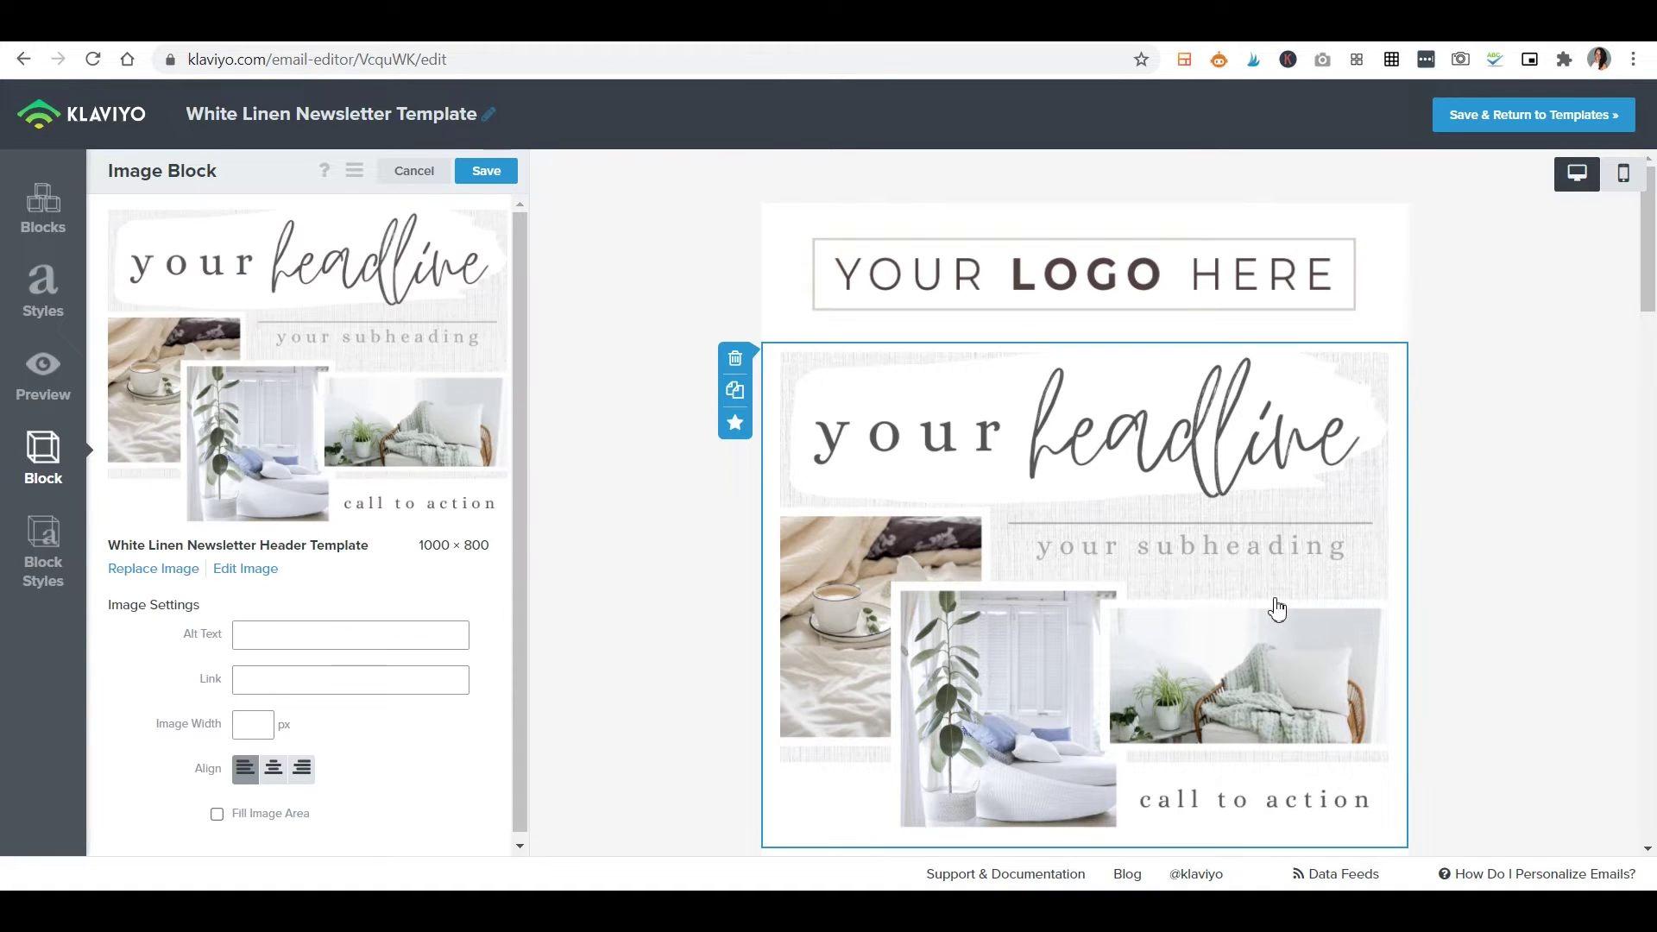
left_click(160, 570)
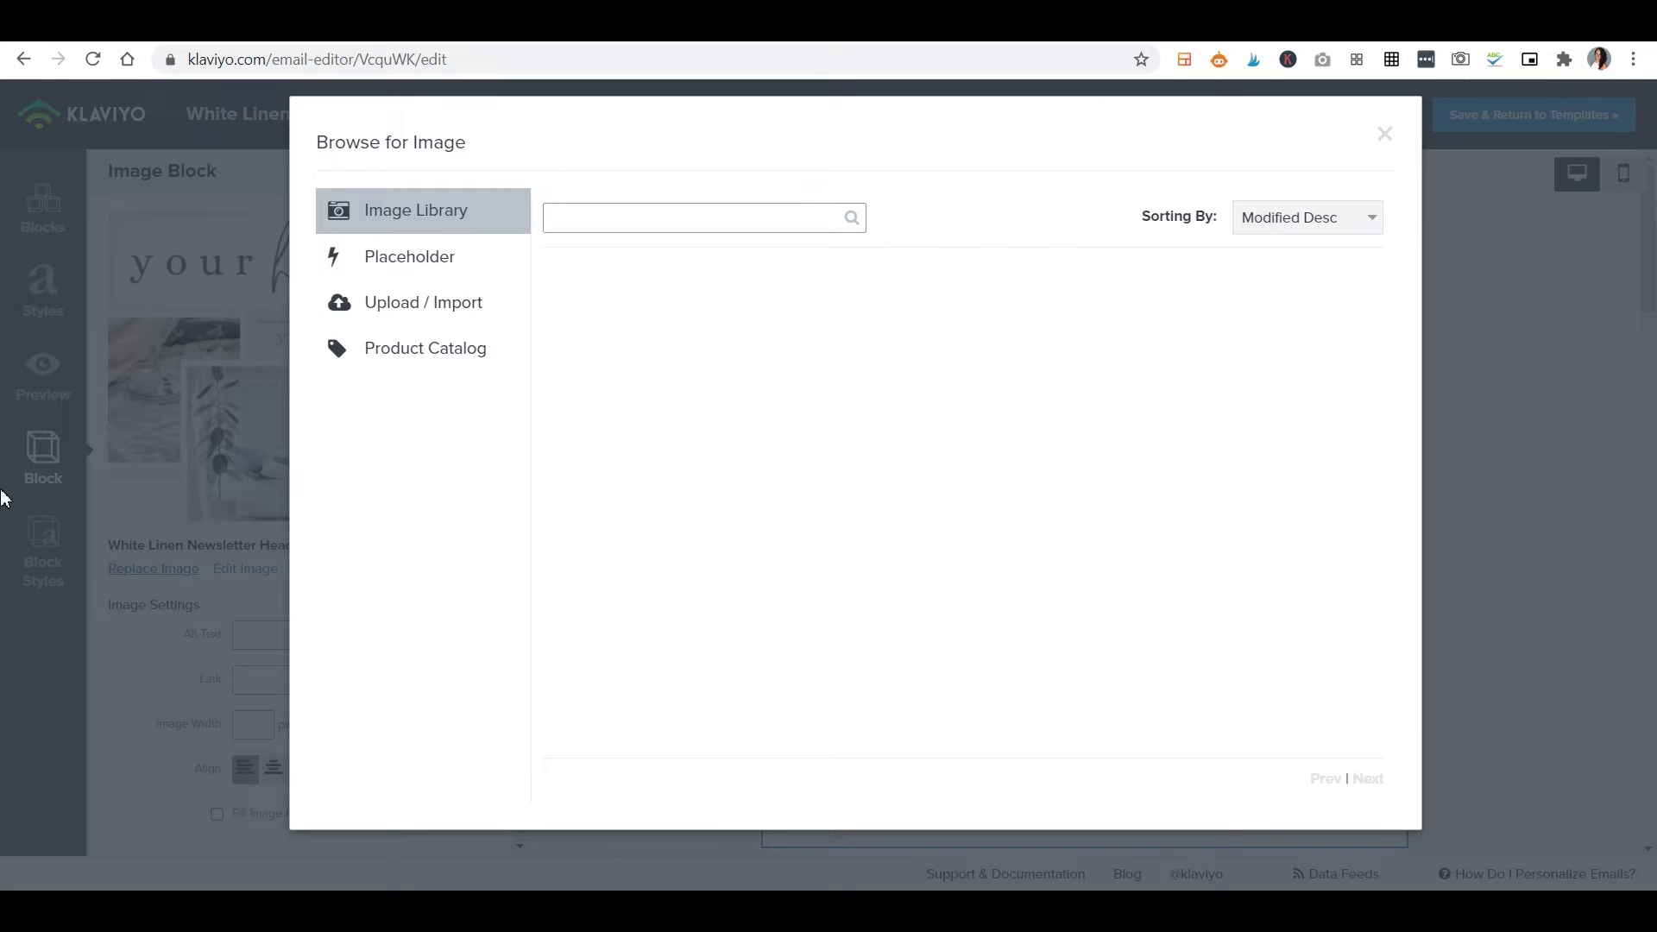
left_click(438, 306)
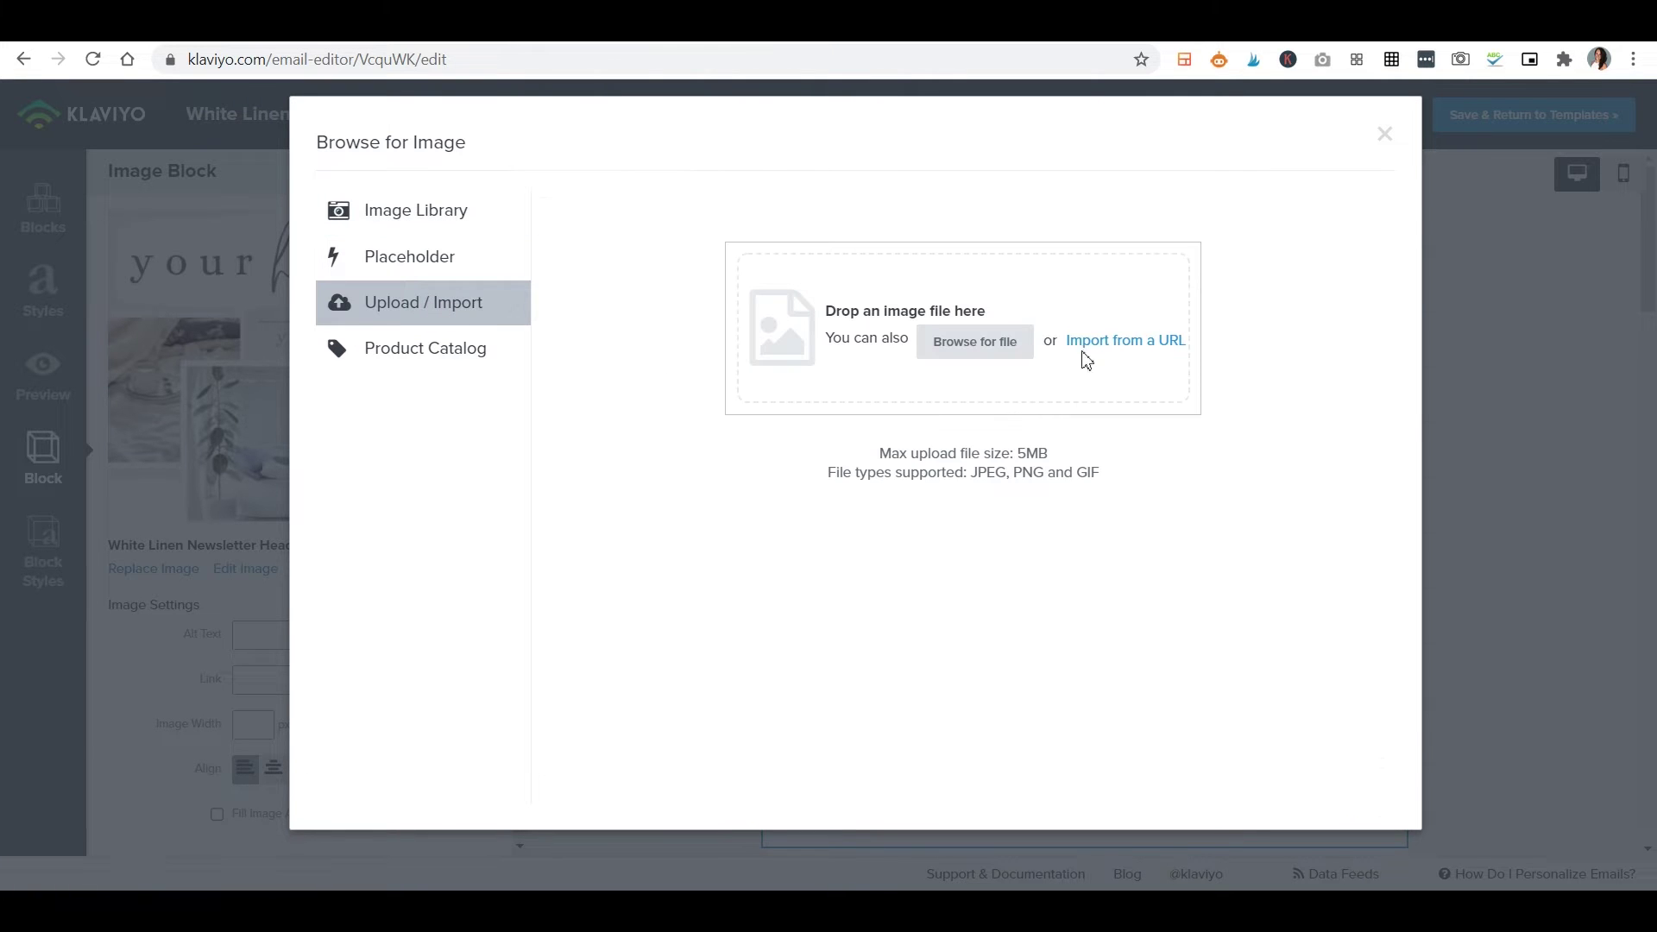
left_click(1386, 137)
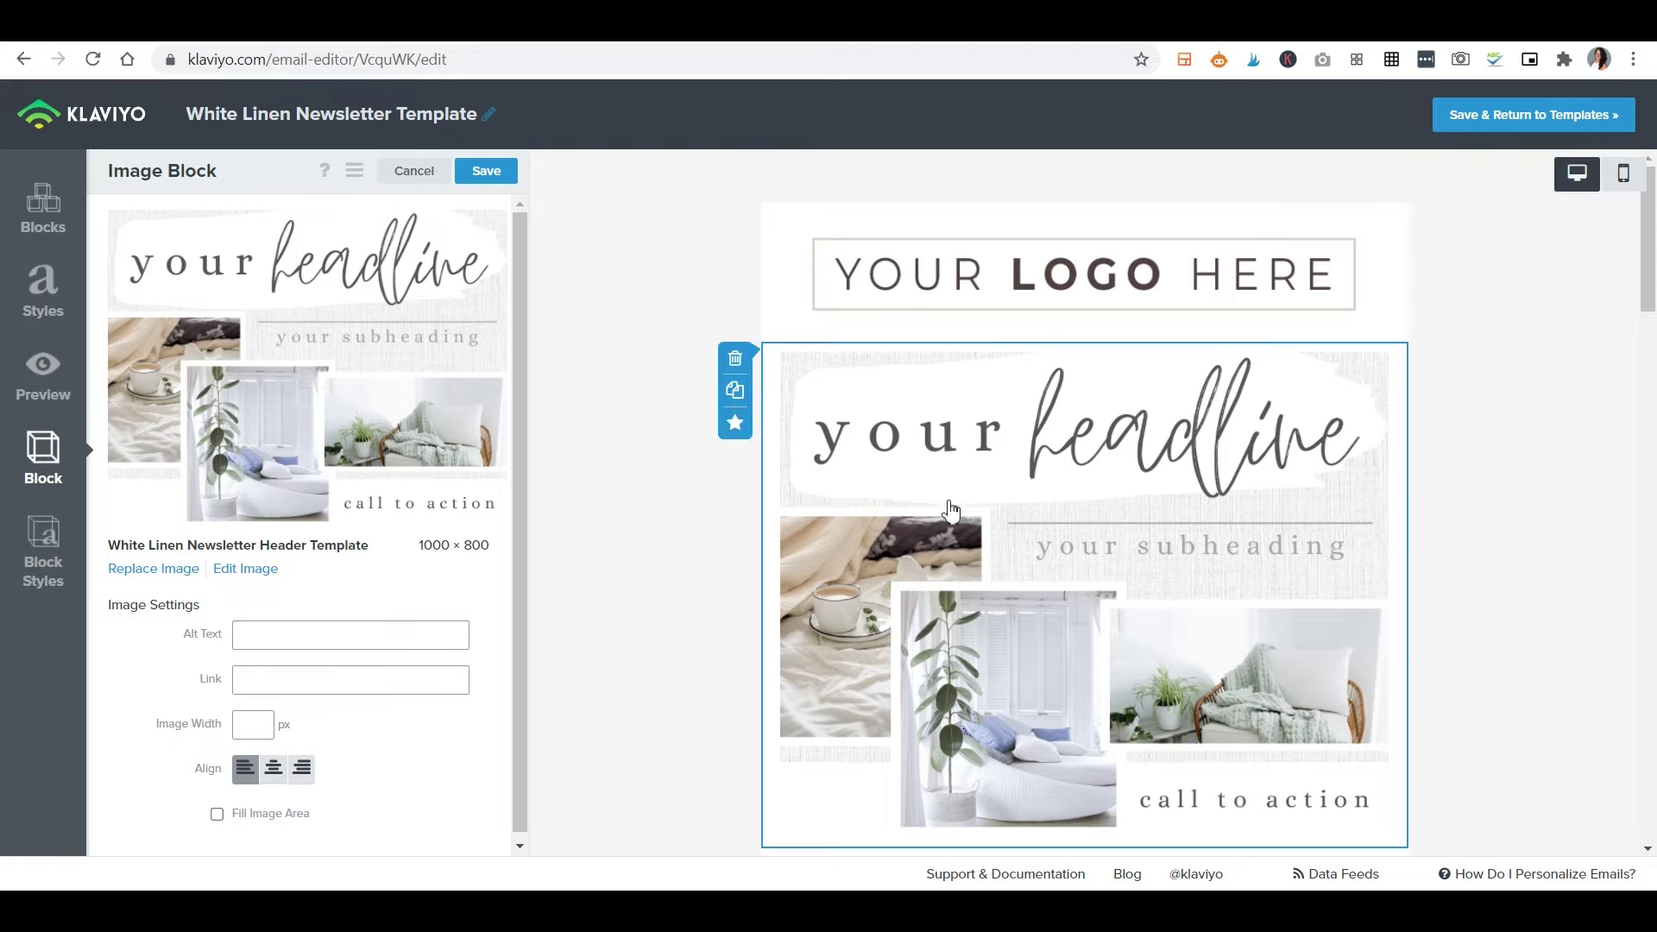
Inspect the section heading and the left and right room photos in the White Linen template.
scroll(854, 427, "down", 4)
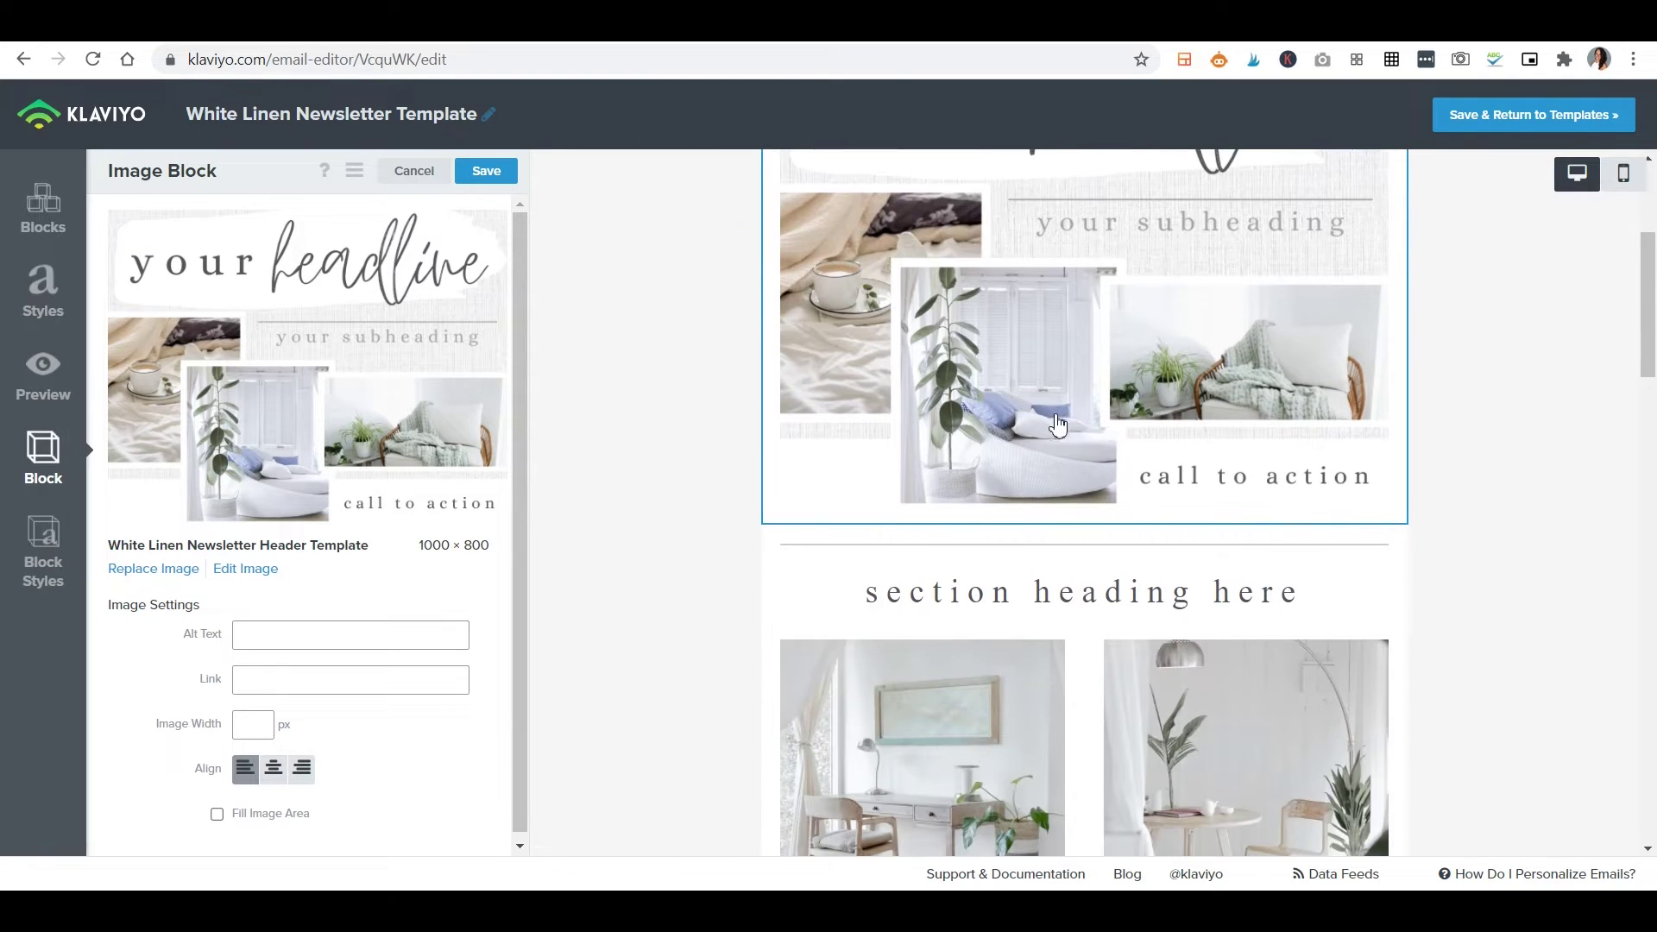
left_click(1134, 596)
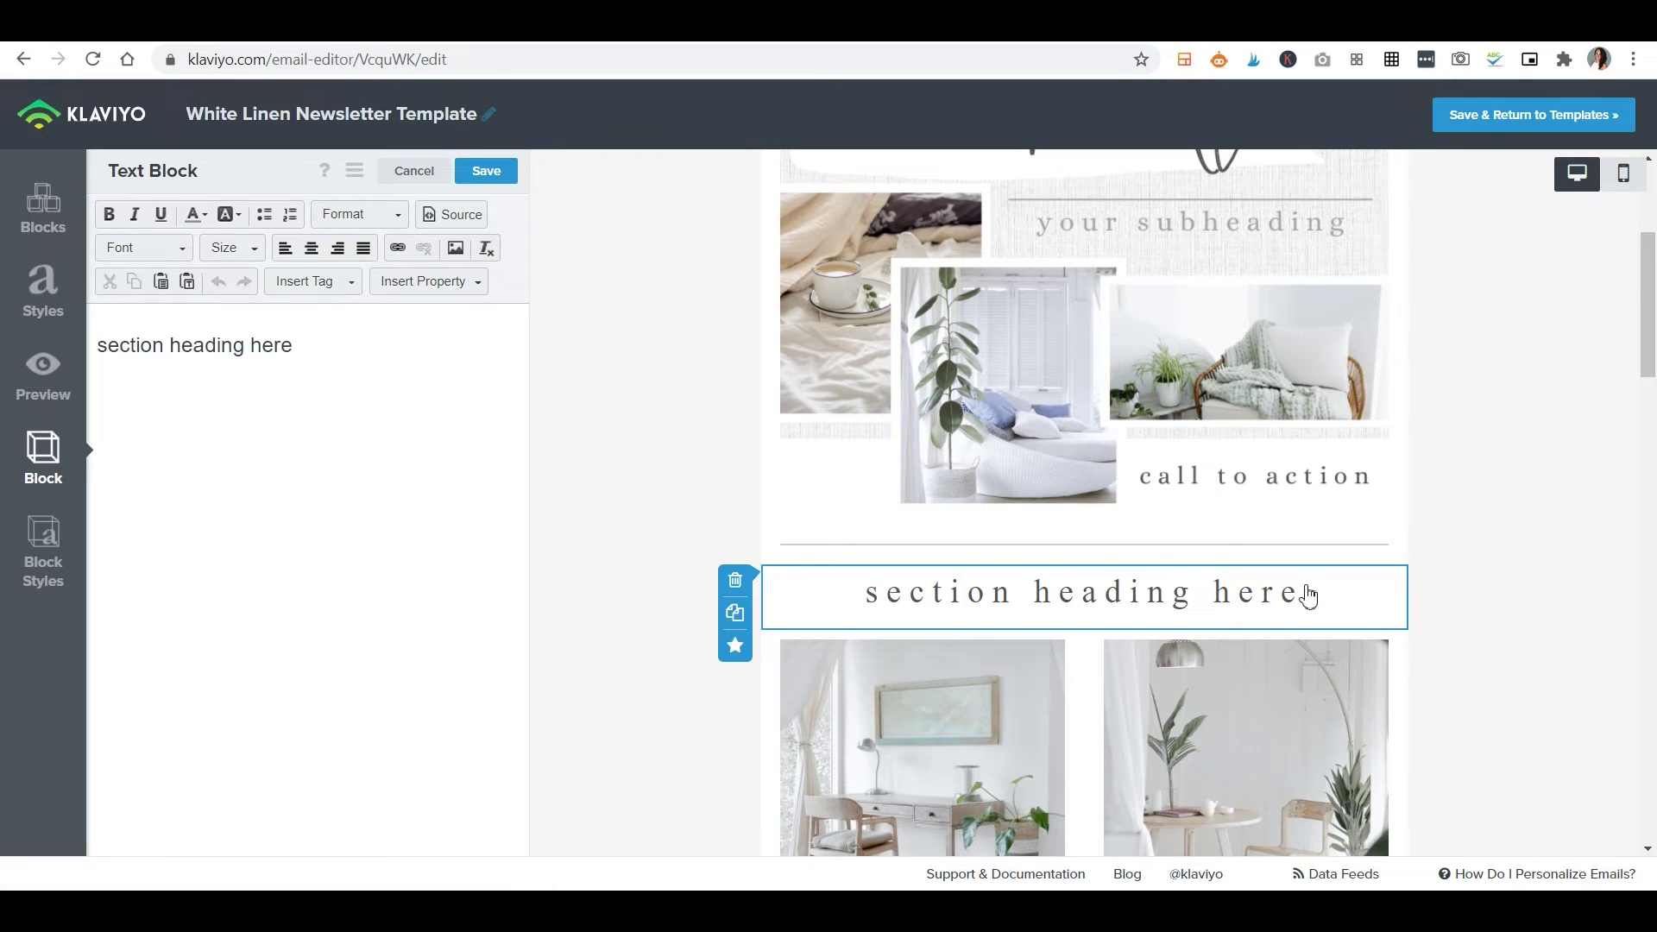
scroll(1476, 622, "down", 3)
mouse_move(1069, 374)
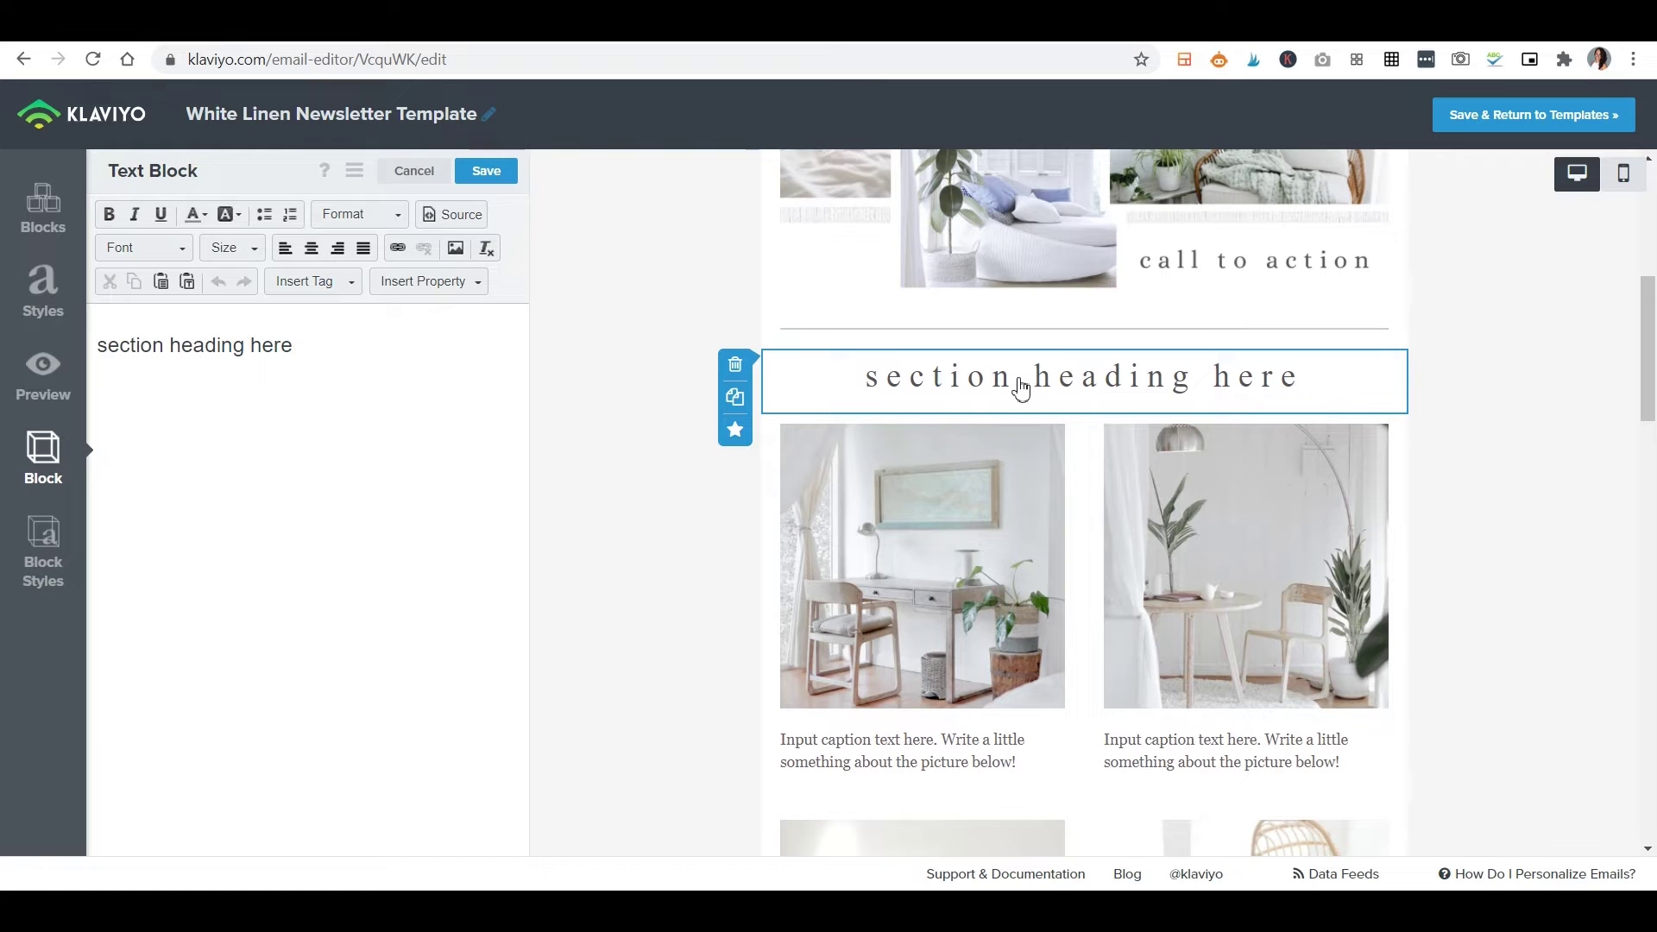
left_click(919, 668)
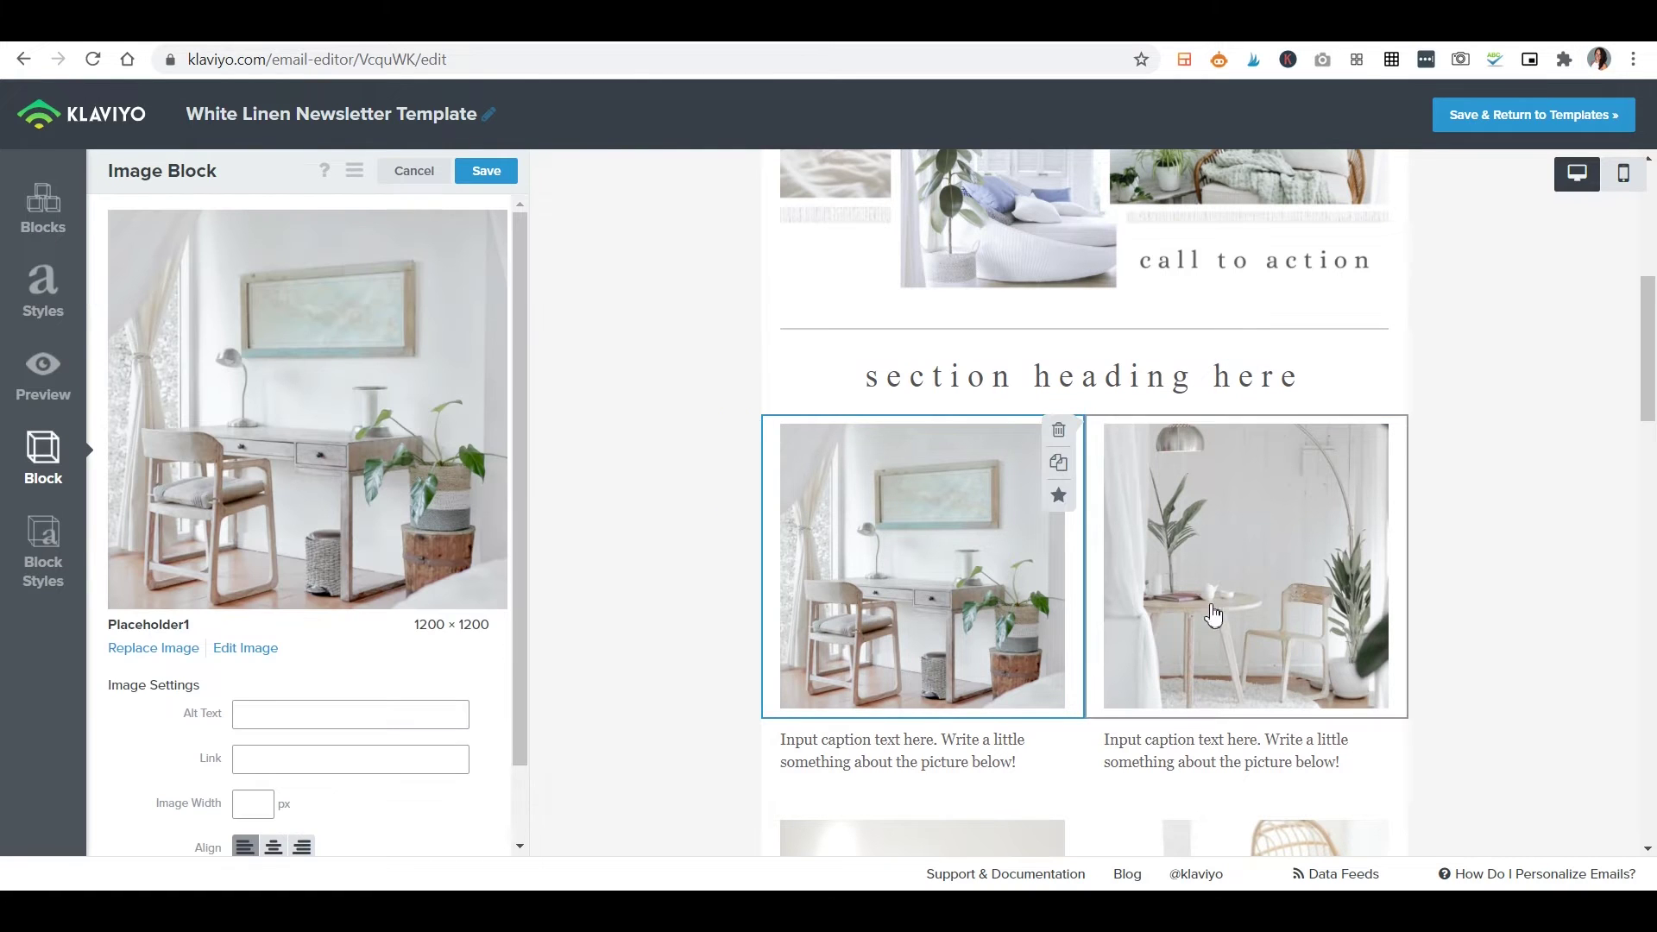
left_click(1289, 546)
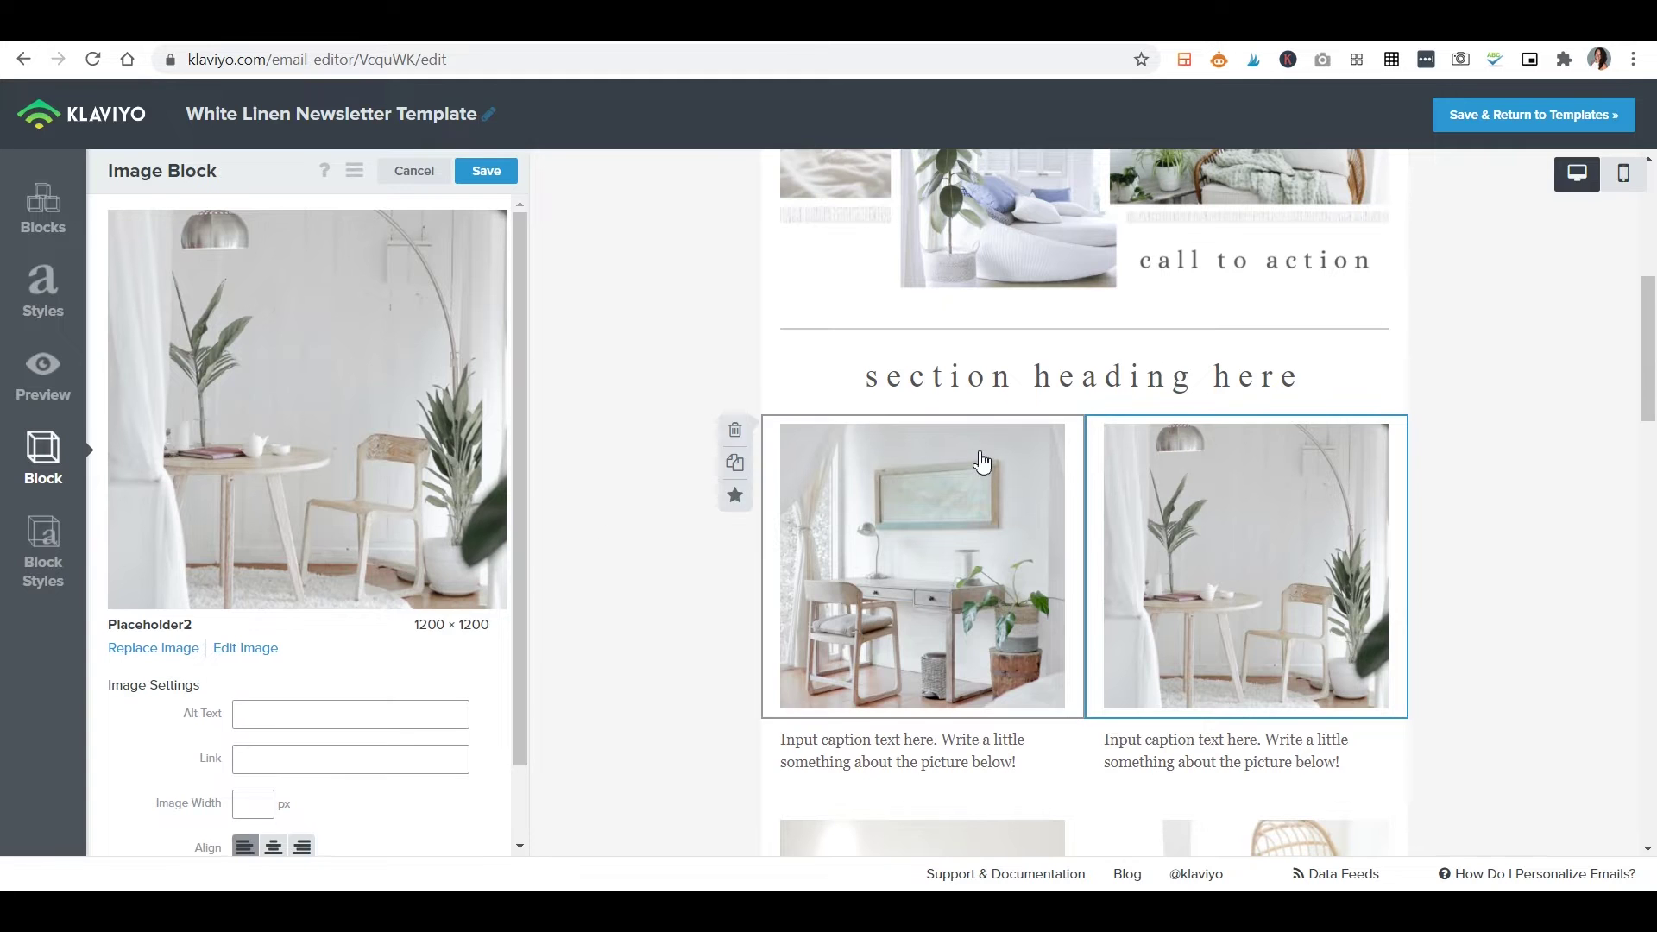
Select the placeholder caption under the left photo, then deselect it.
scroll(928, 448, "up", 5)
scroll(930, 449, "down", 3)
scroll(926, 457, "down", 3)
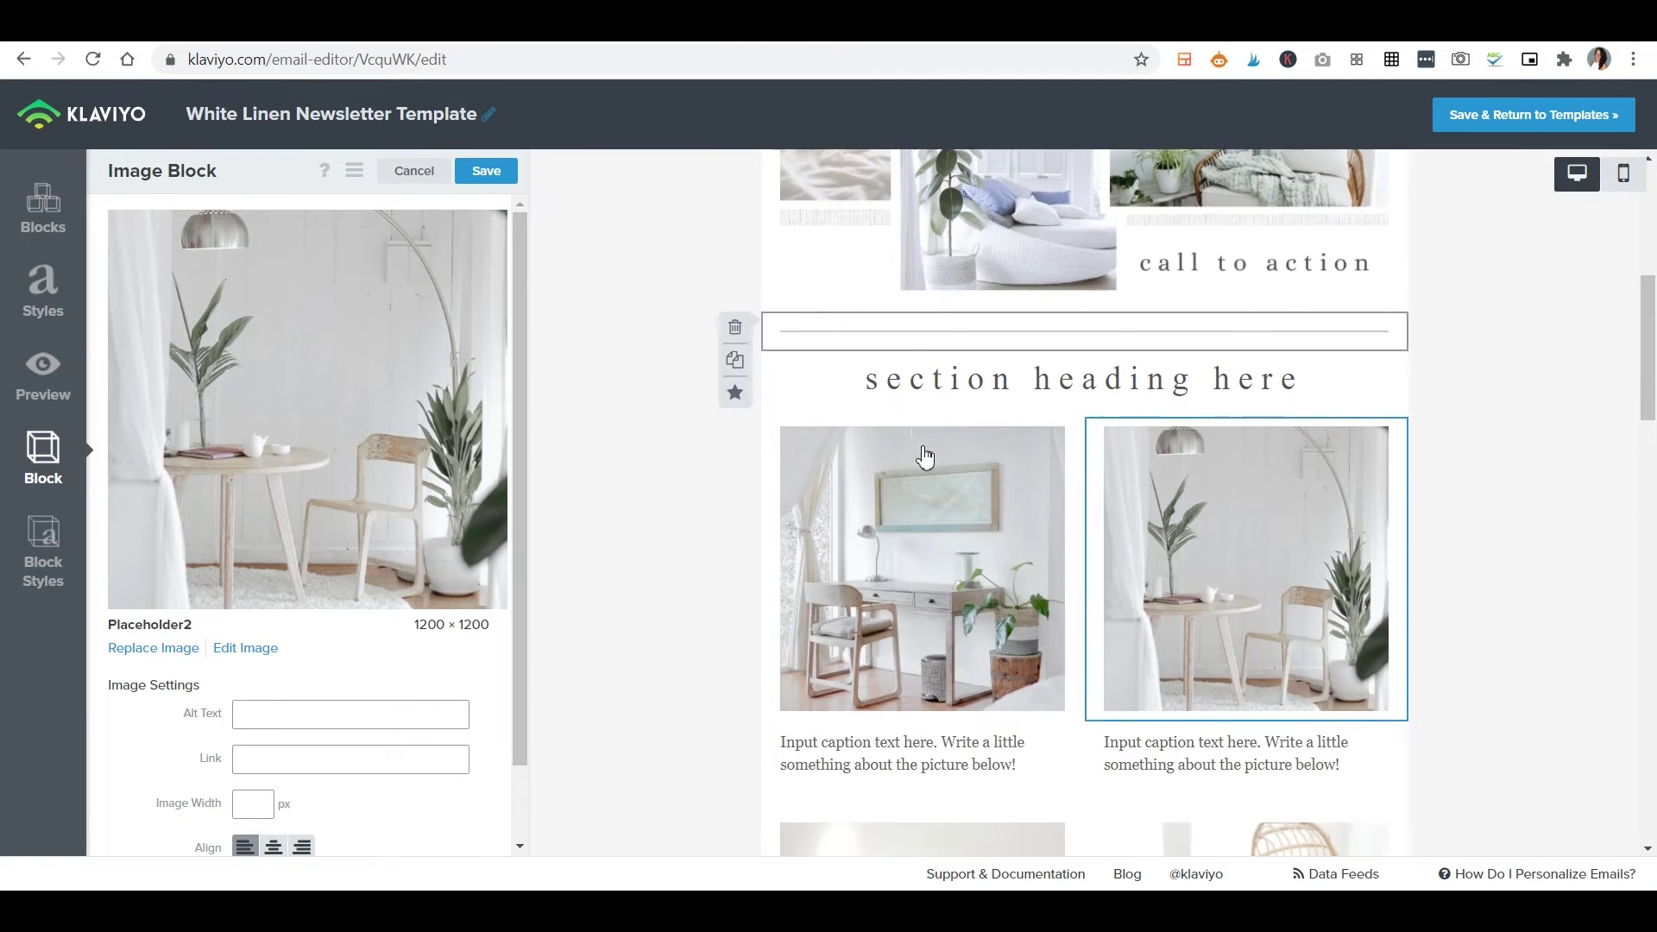
left_click(857, 771)
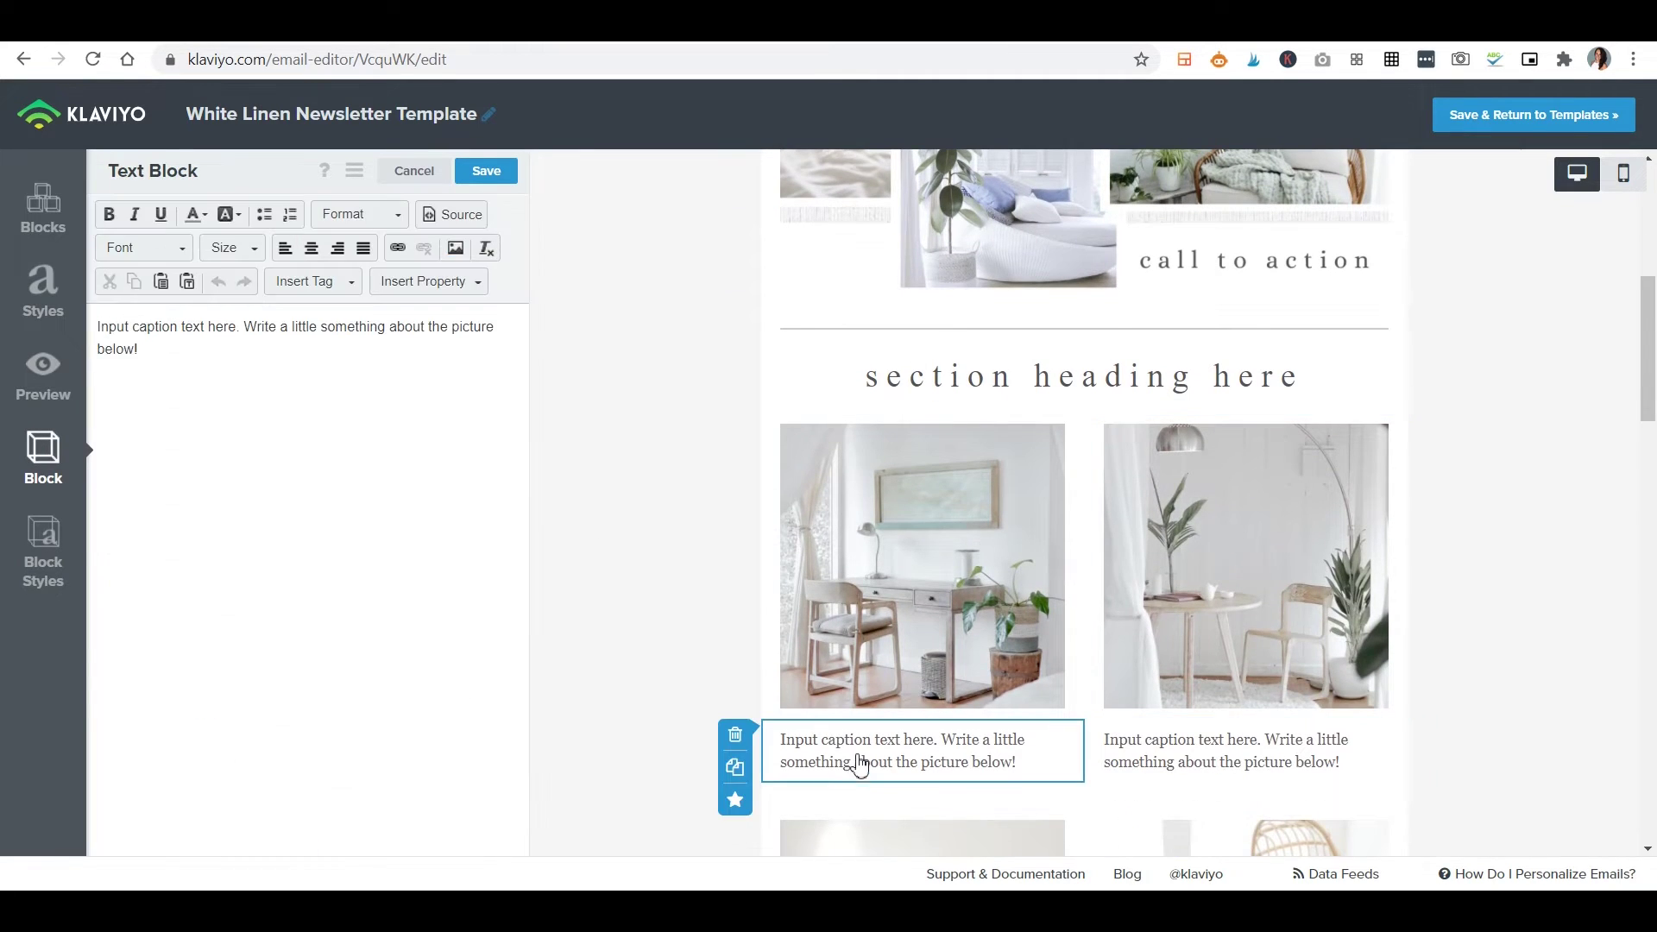
left_click_drag(140, 353, 73, 331)
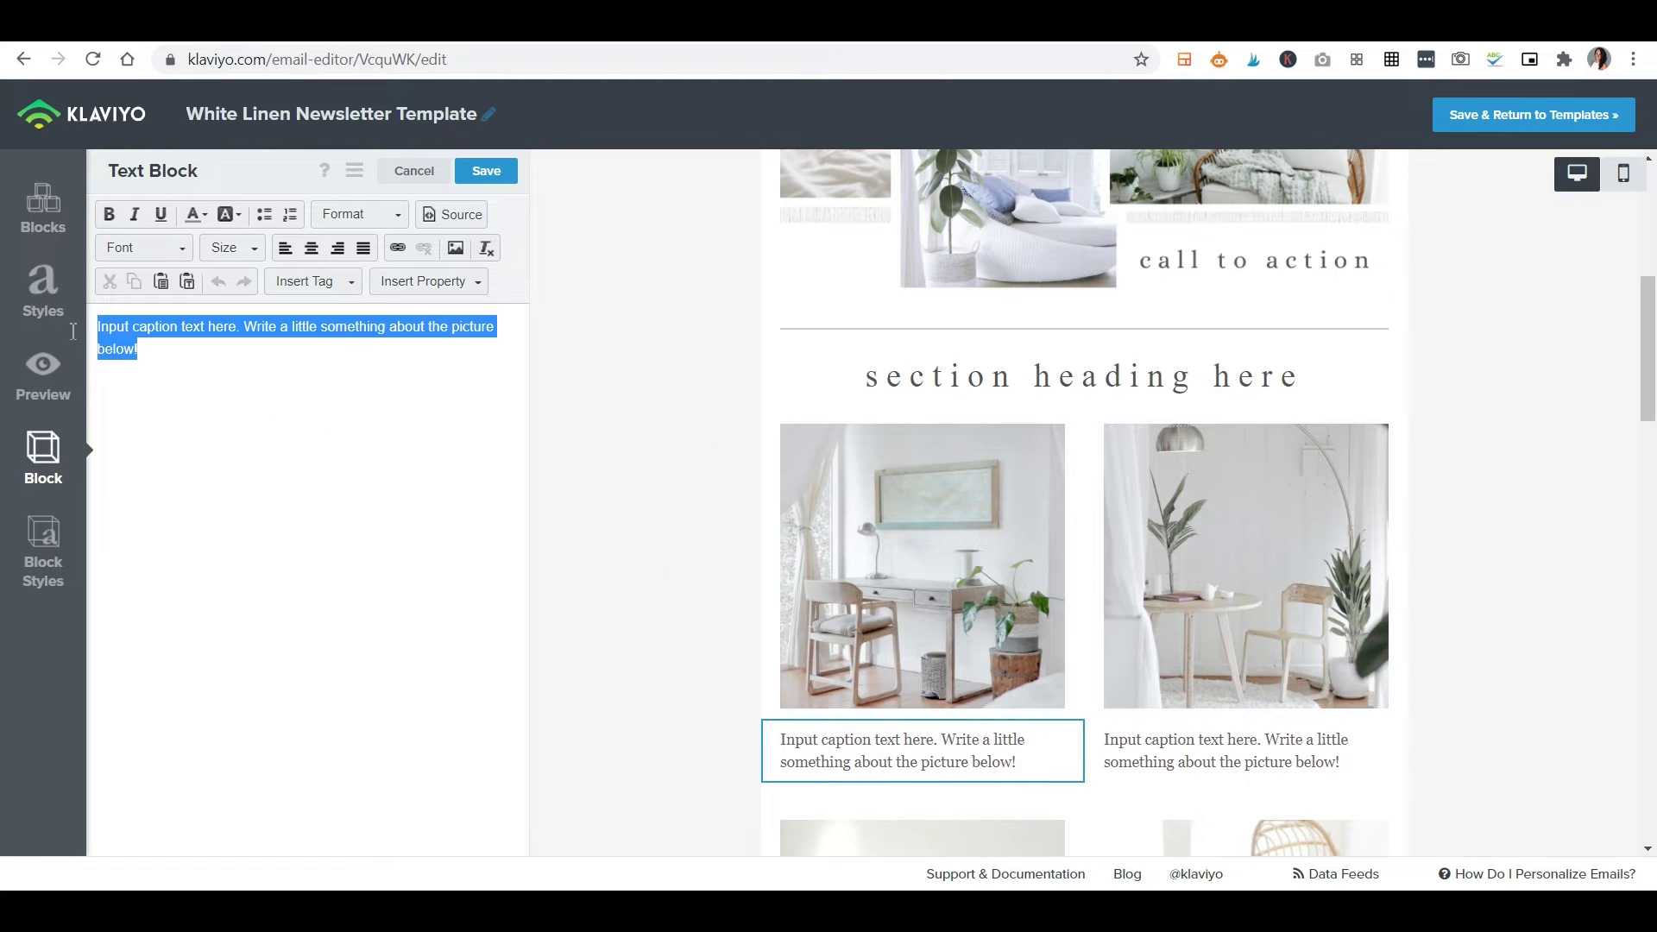
left_click(303, 351)
Revisit the section heading, then bring up the email-wide Styles settings.
scroll(1135, 592, "down", 3)
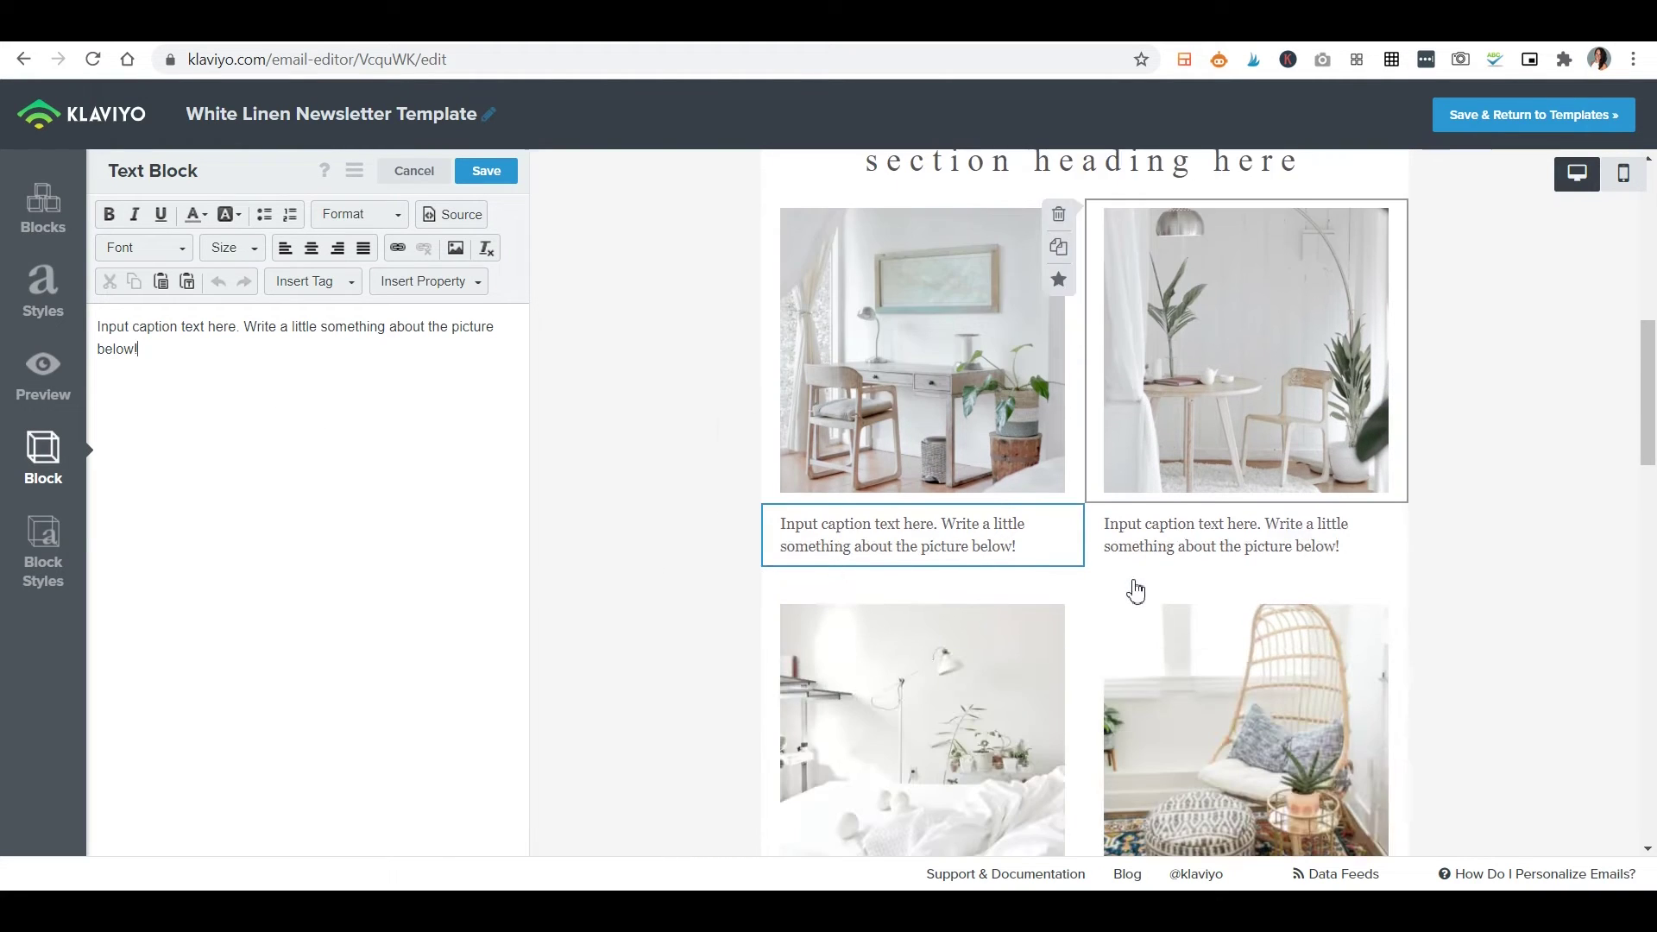
scroll(1135, 592, "down", 2)
scroll(877, 518, "up", 5)
left_click(1081, 485)
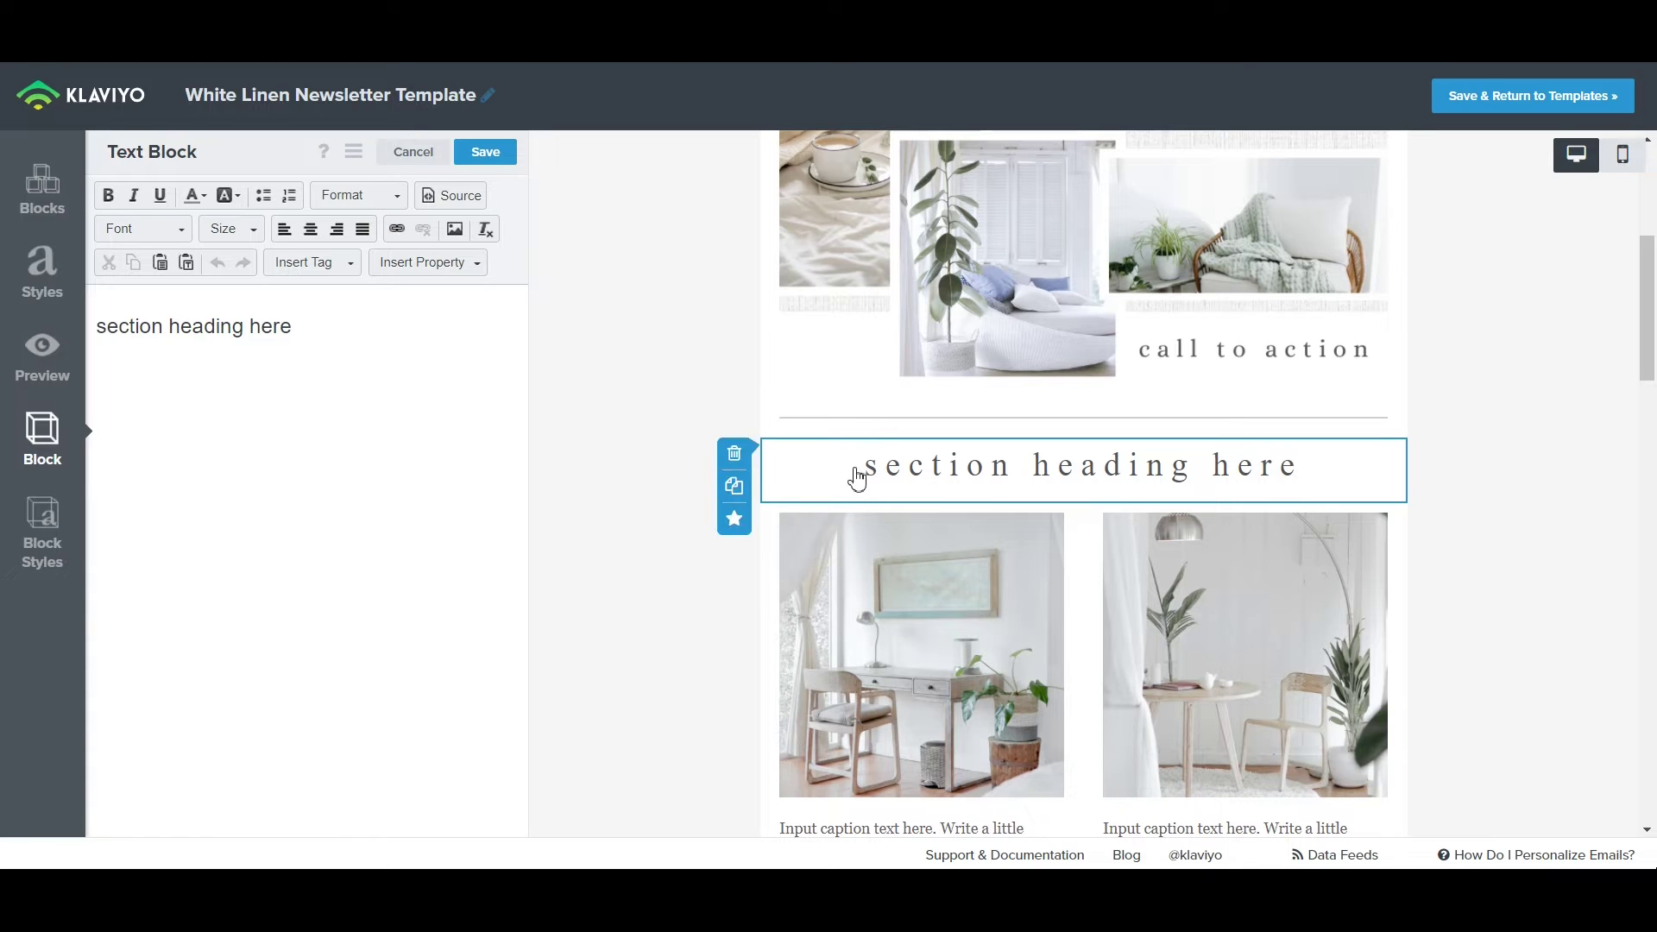
scroll(1481, 356, "down", 1)
scroll(1481, 356, "down", 10)
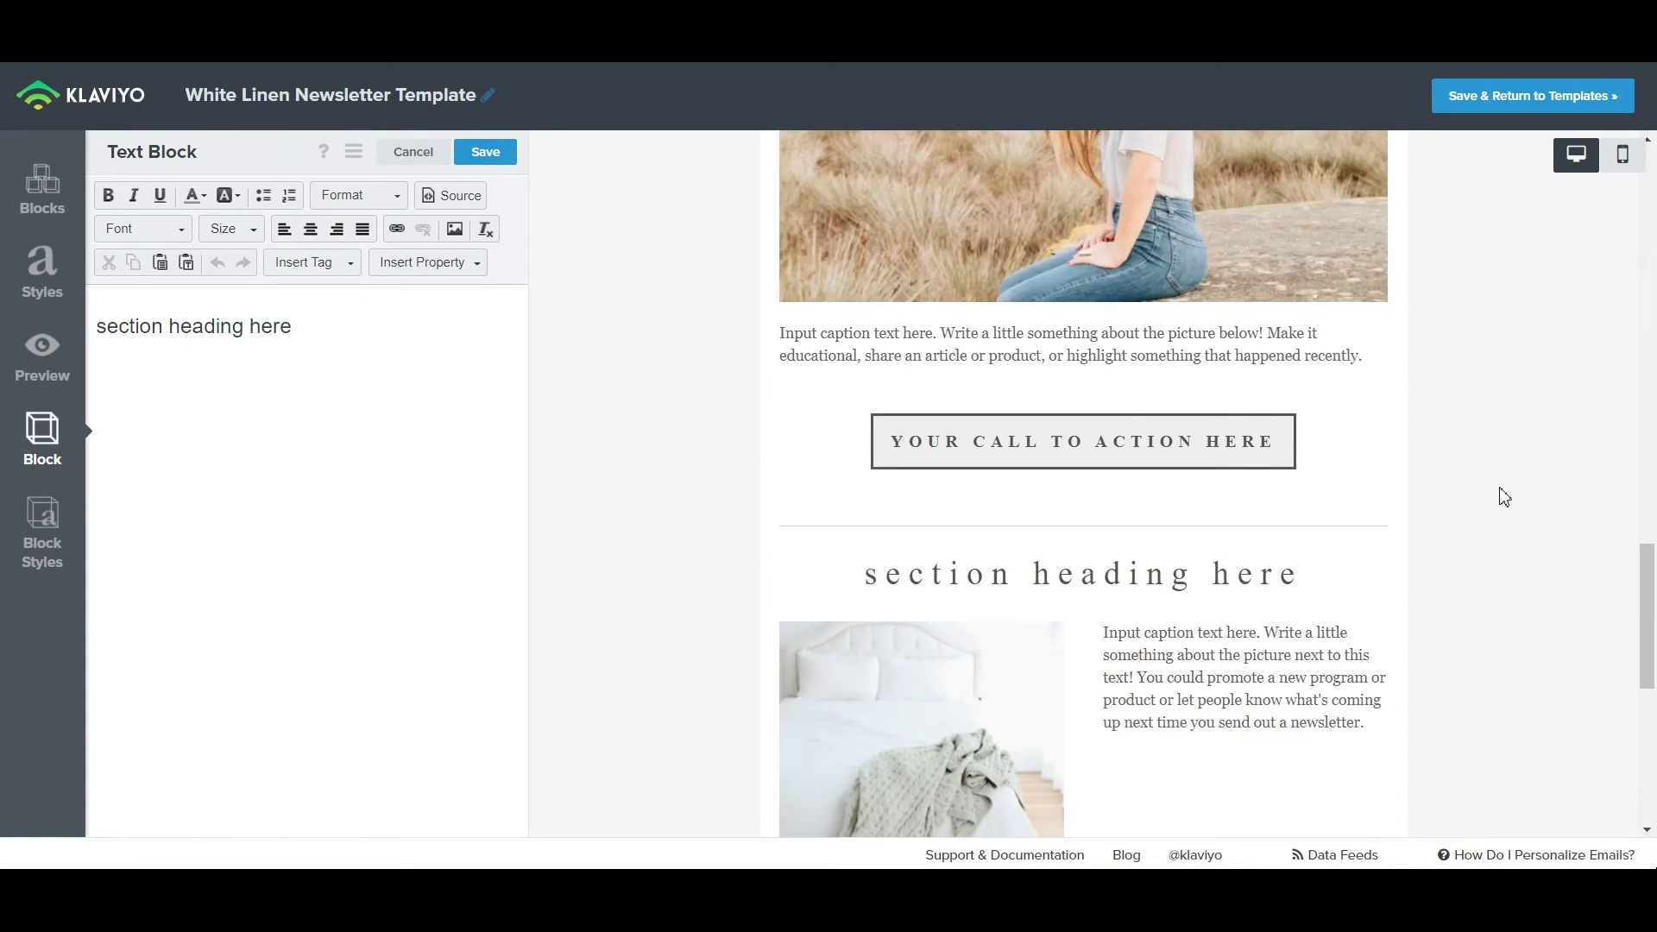
scroll(1361, 607, "up", 10)
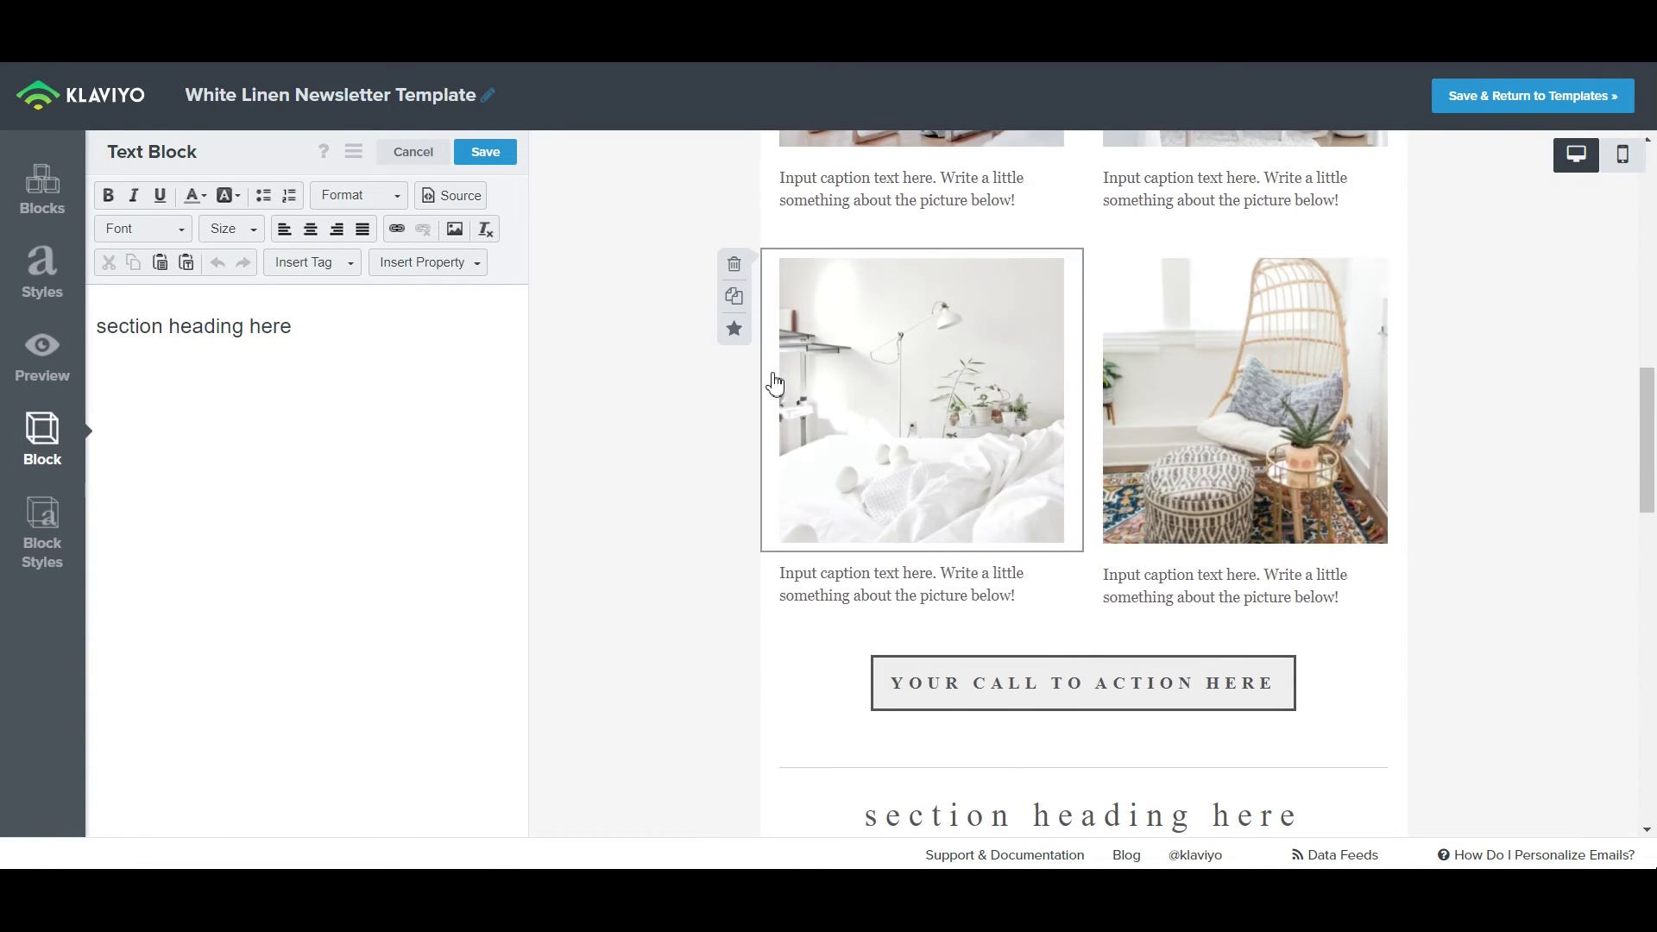
left_click(40, 276)
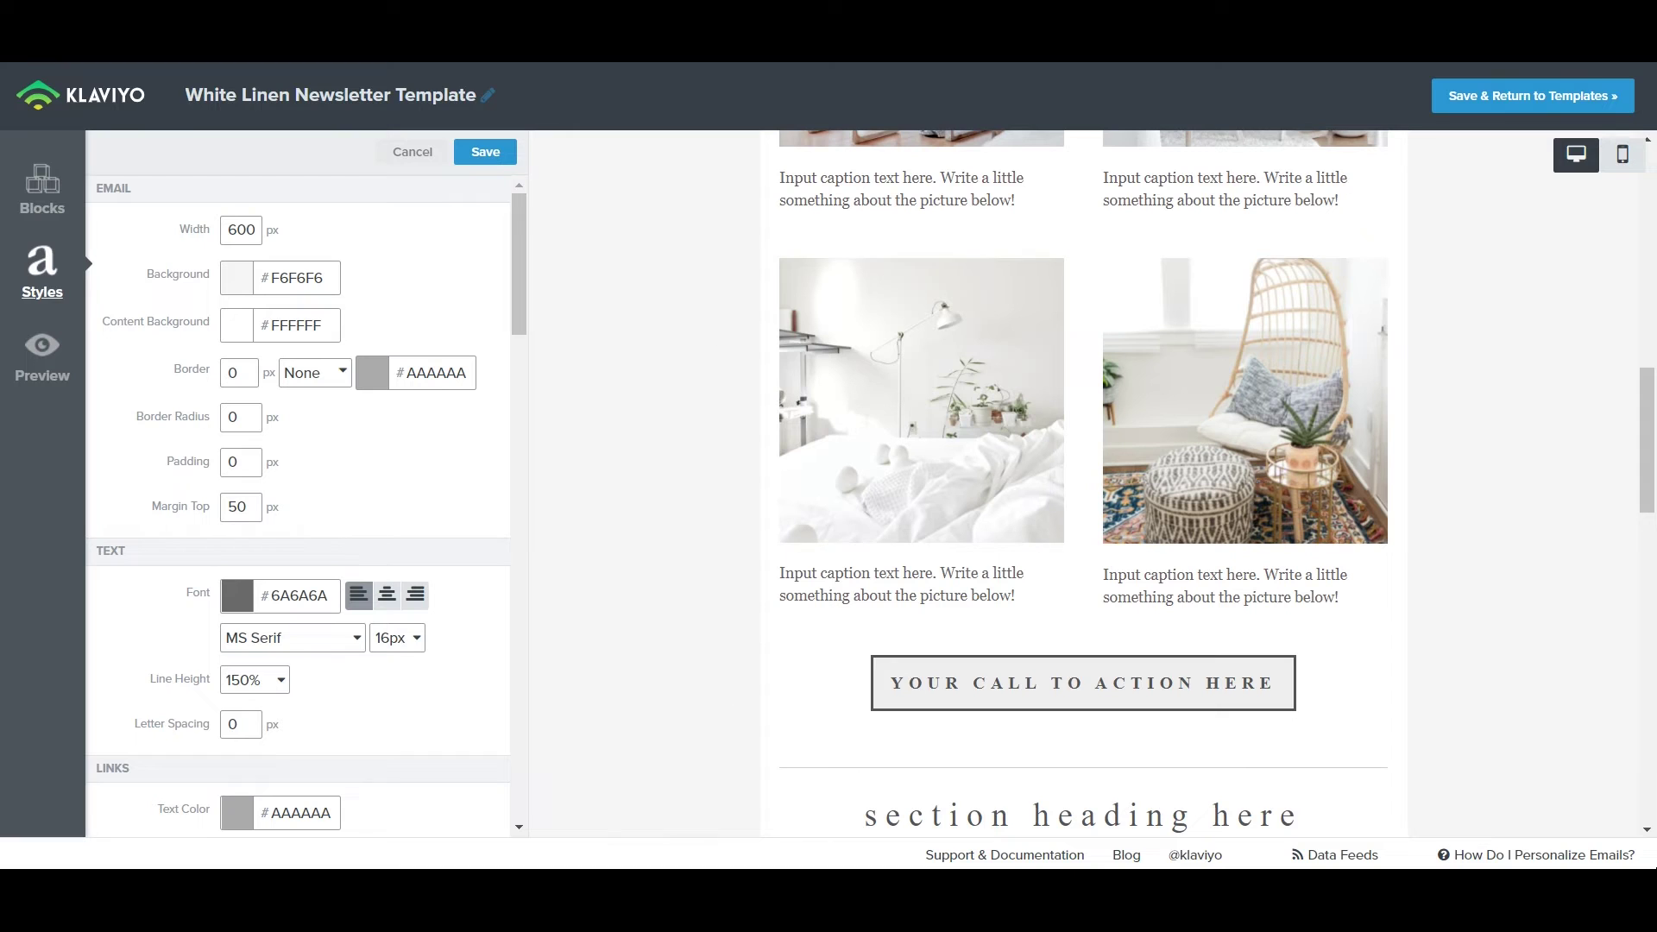
scroll(924, 406, "up", 15)
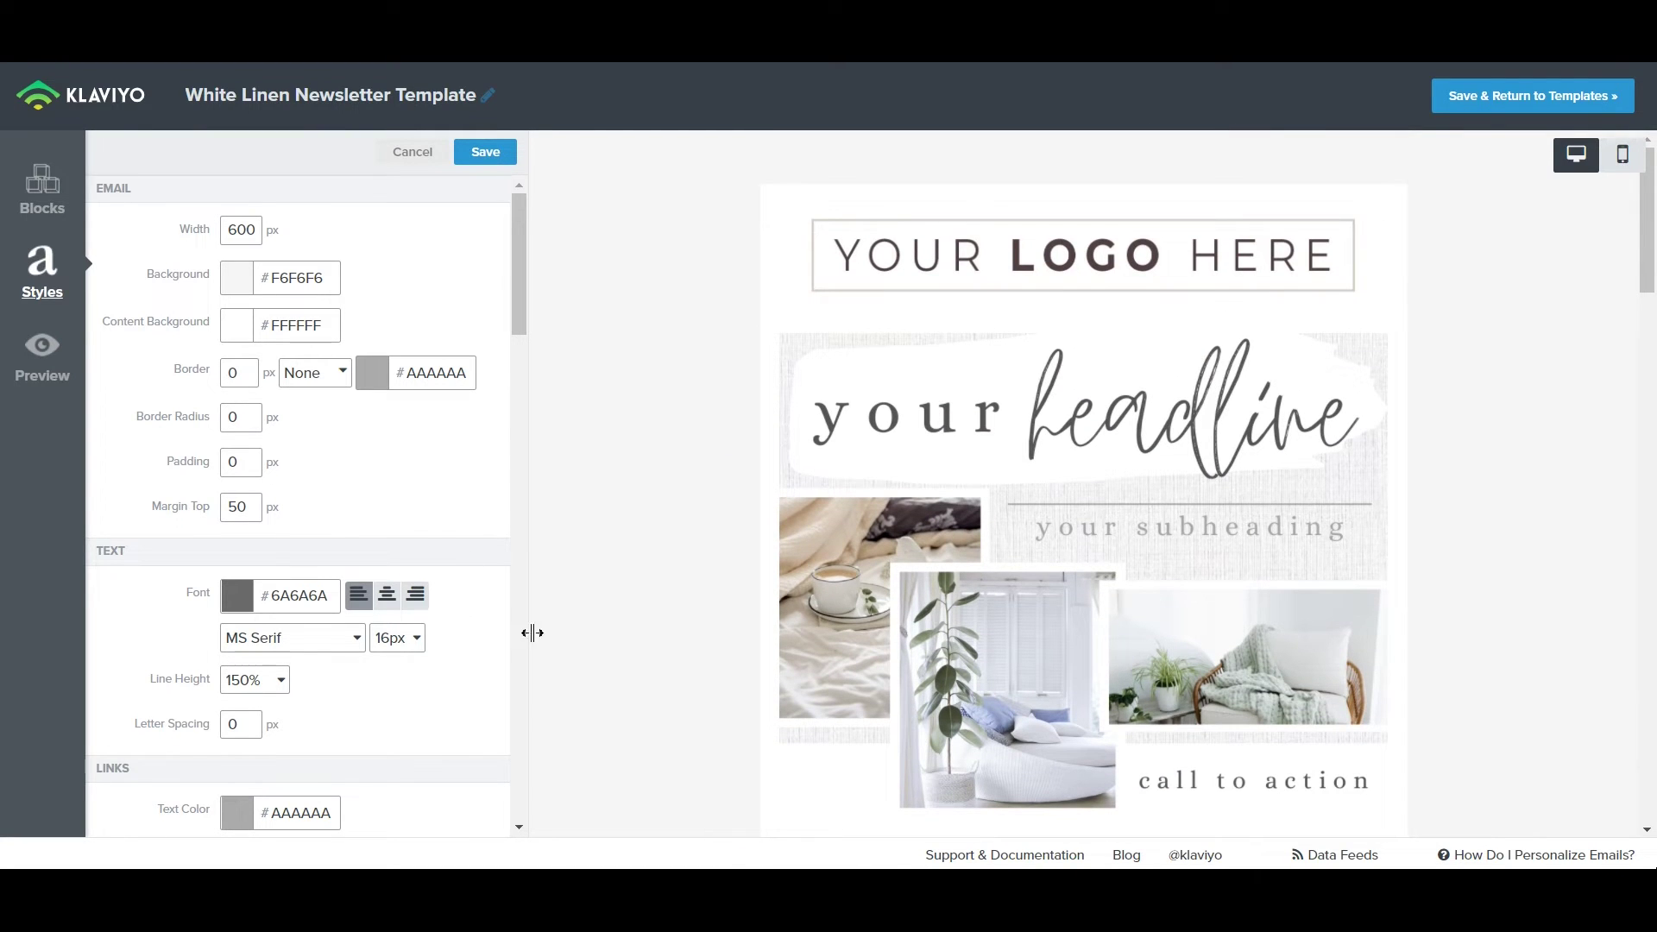
scroll(795, 203, "down", 1)
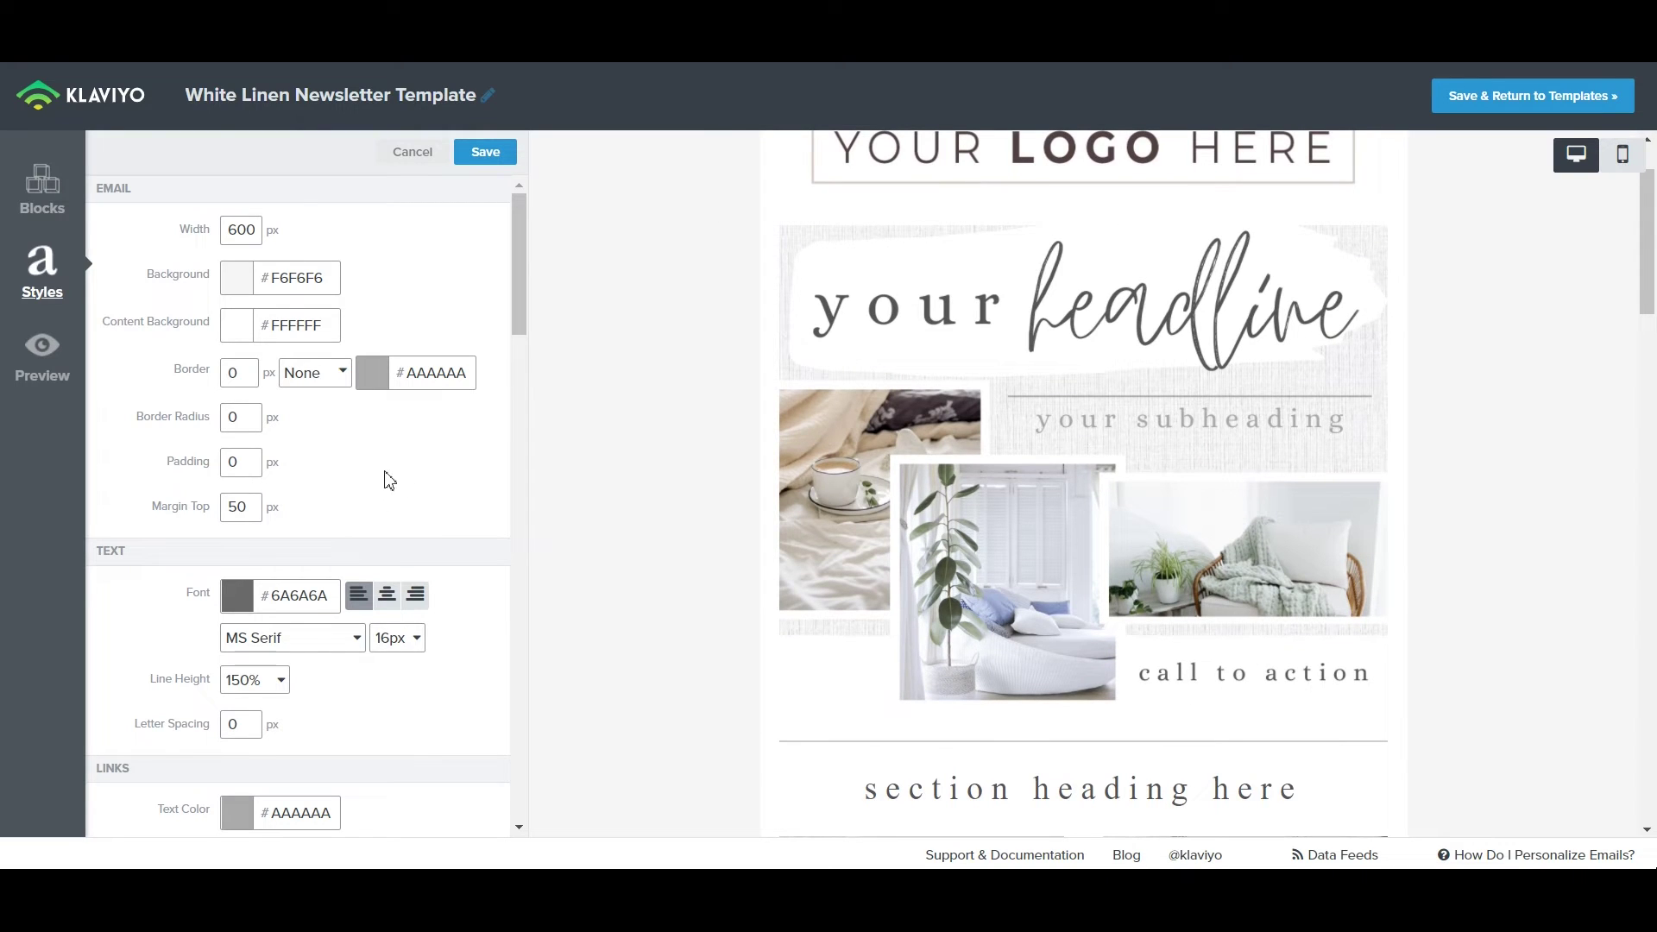
scroll(1073, 426, "up", 1)
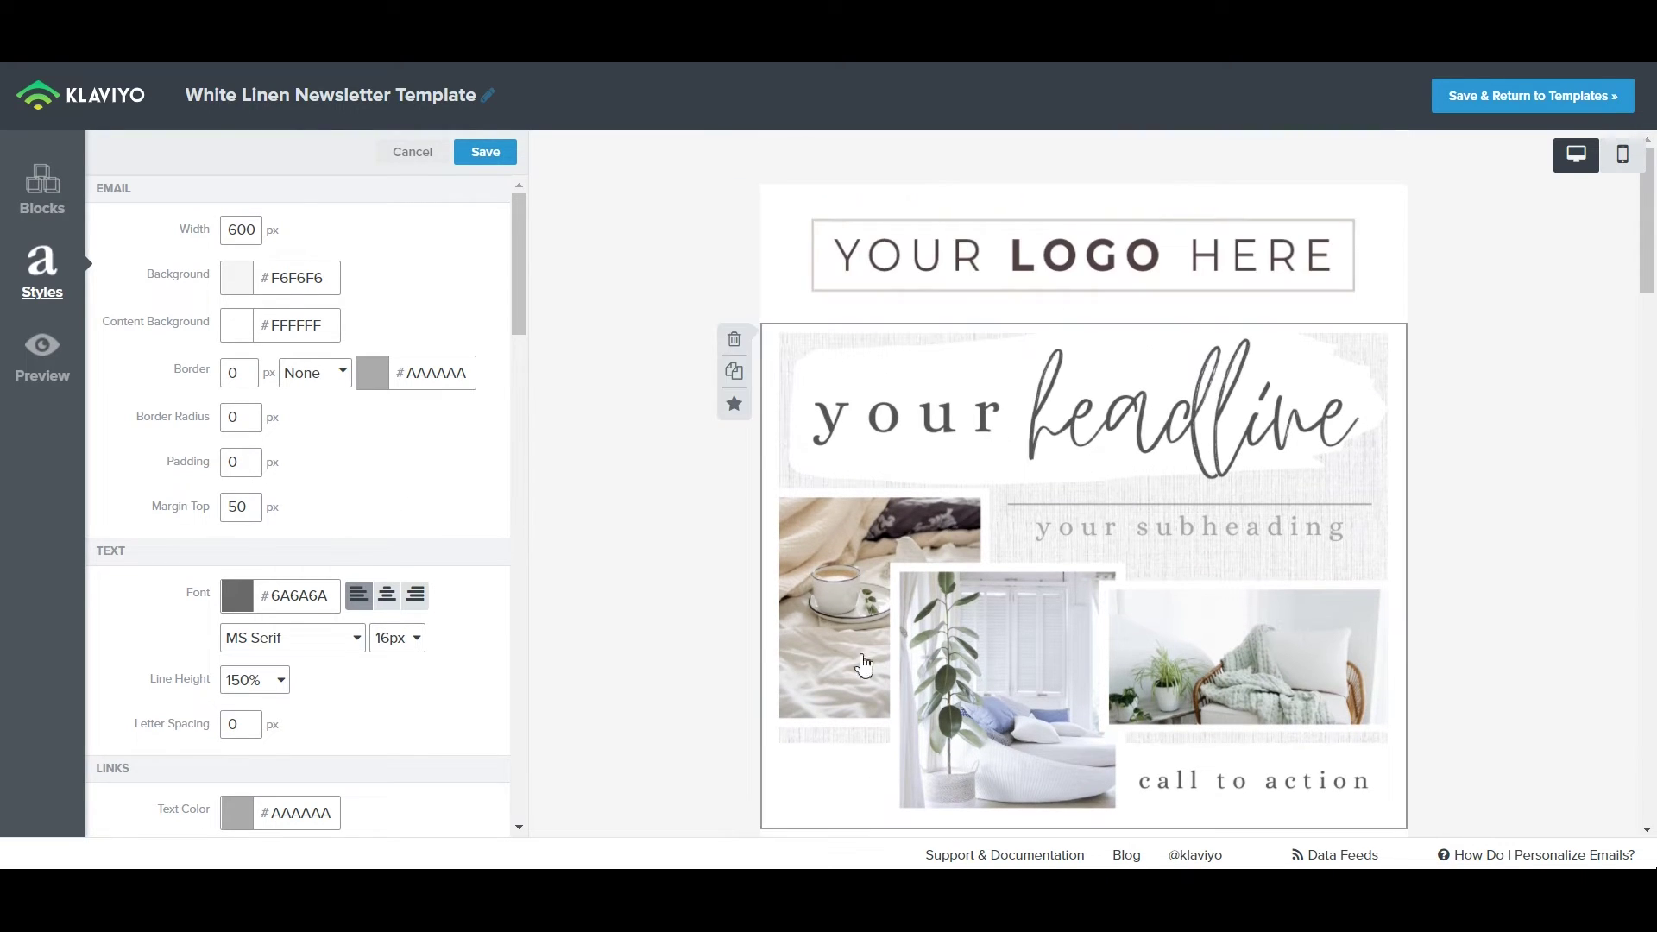
scroll(820, 673, "down", 5)
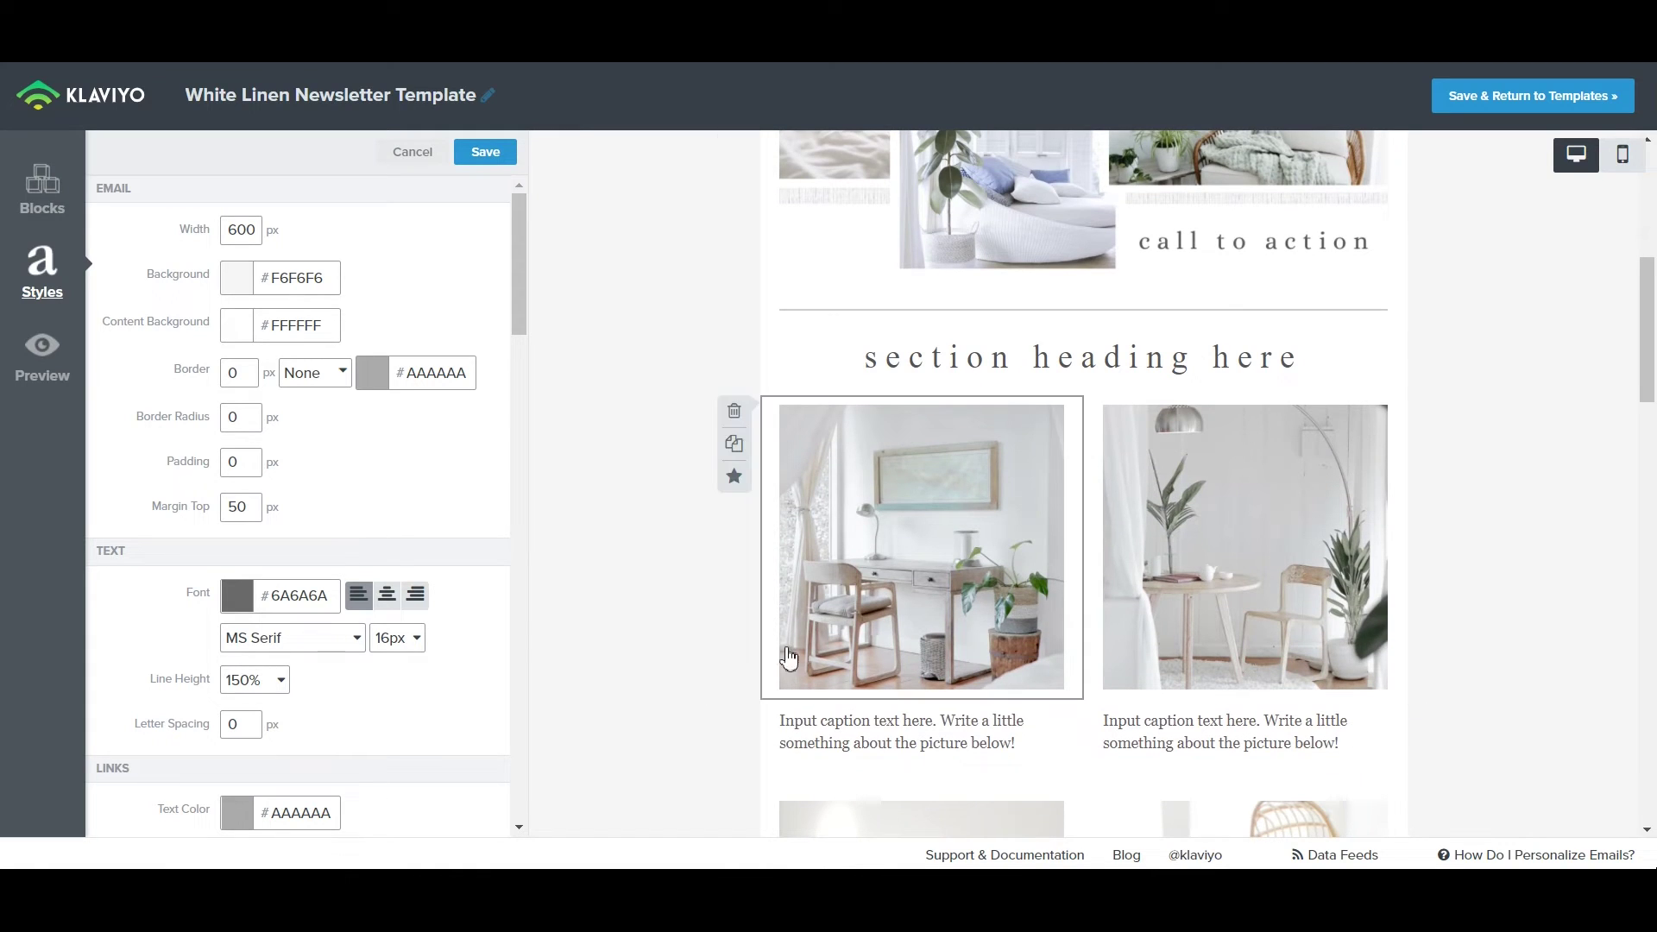
scroll(396, 439, "down", 2)
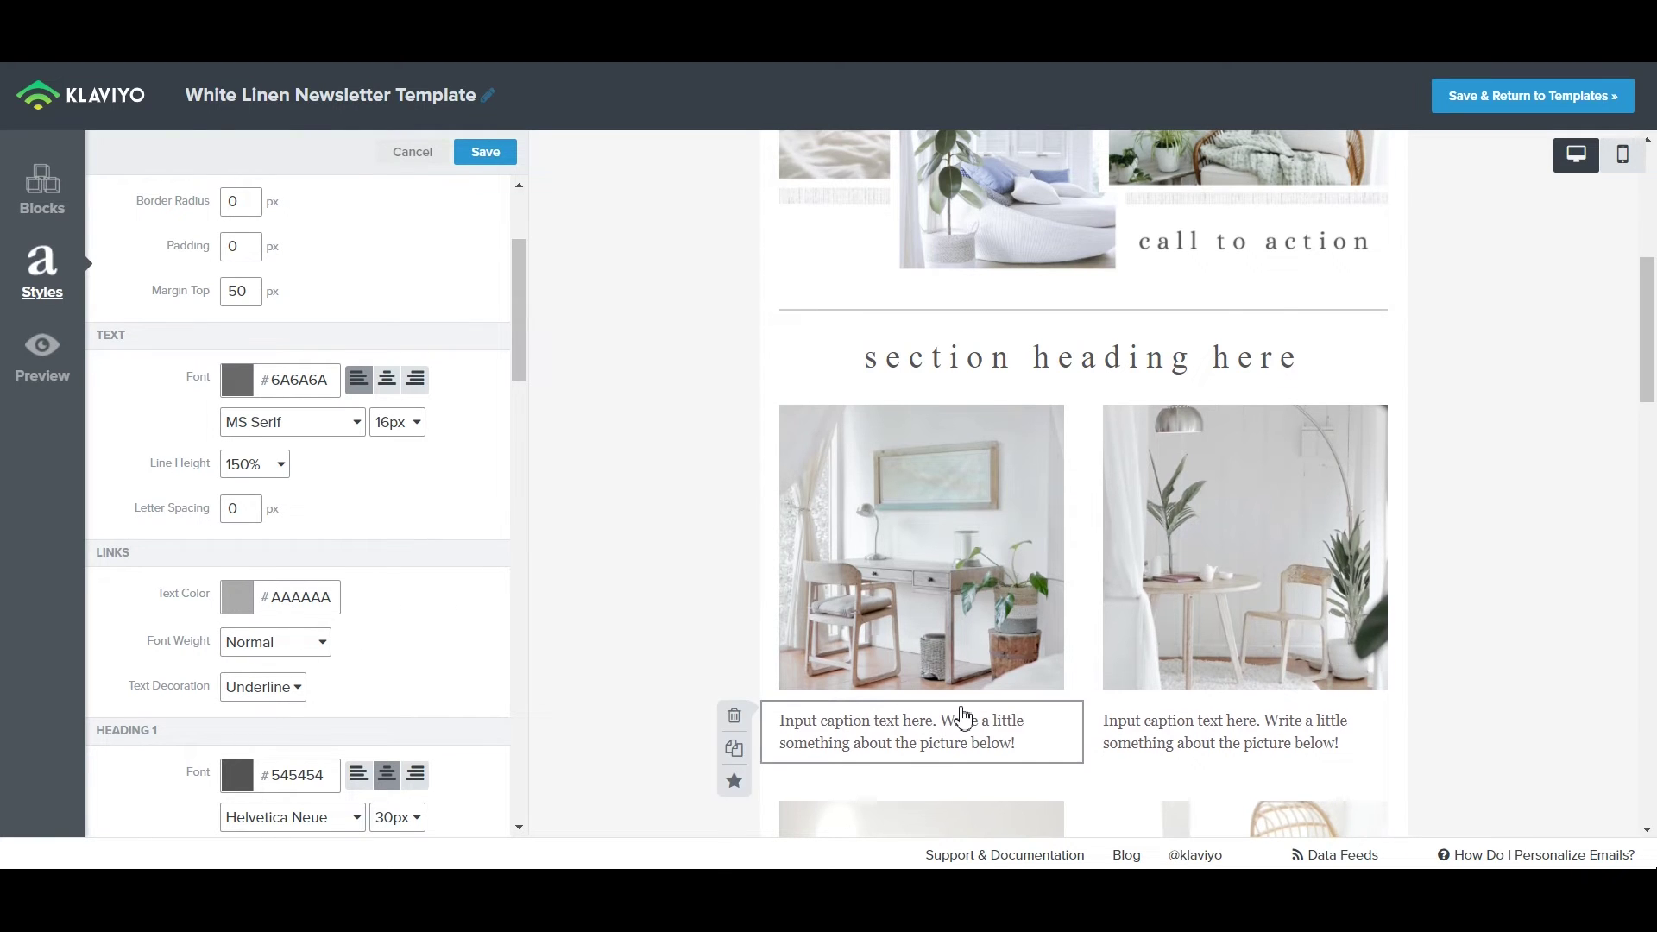
Review the Heading and Mobile style settings, then preview the template in mobile layout.
scroll(954, 723, "down", 10)
scroll(962, 727, "down", 5)
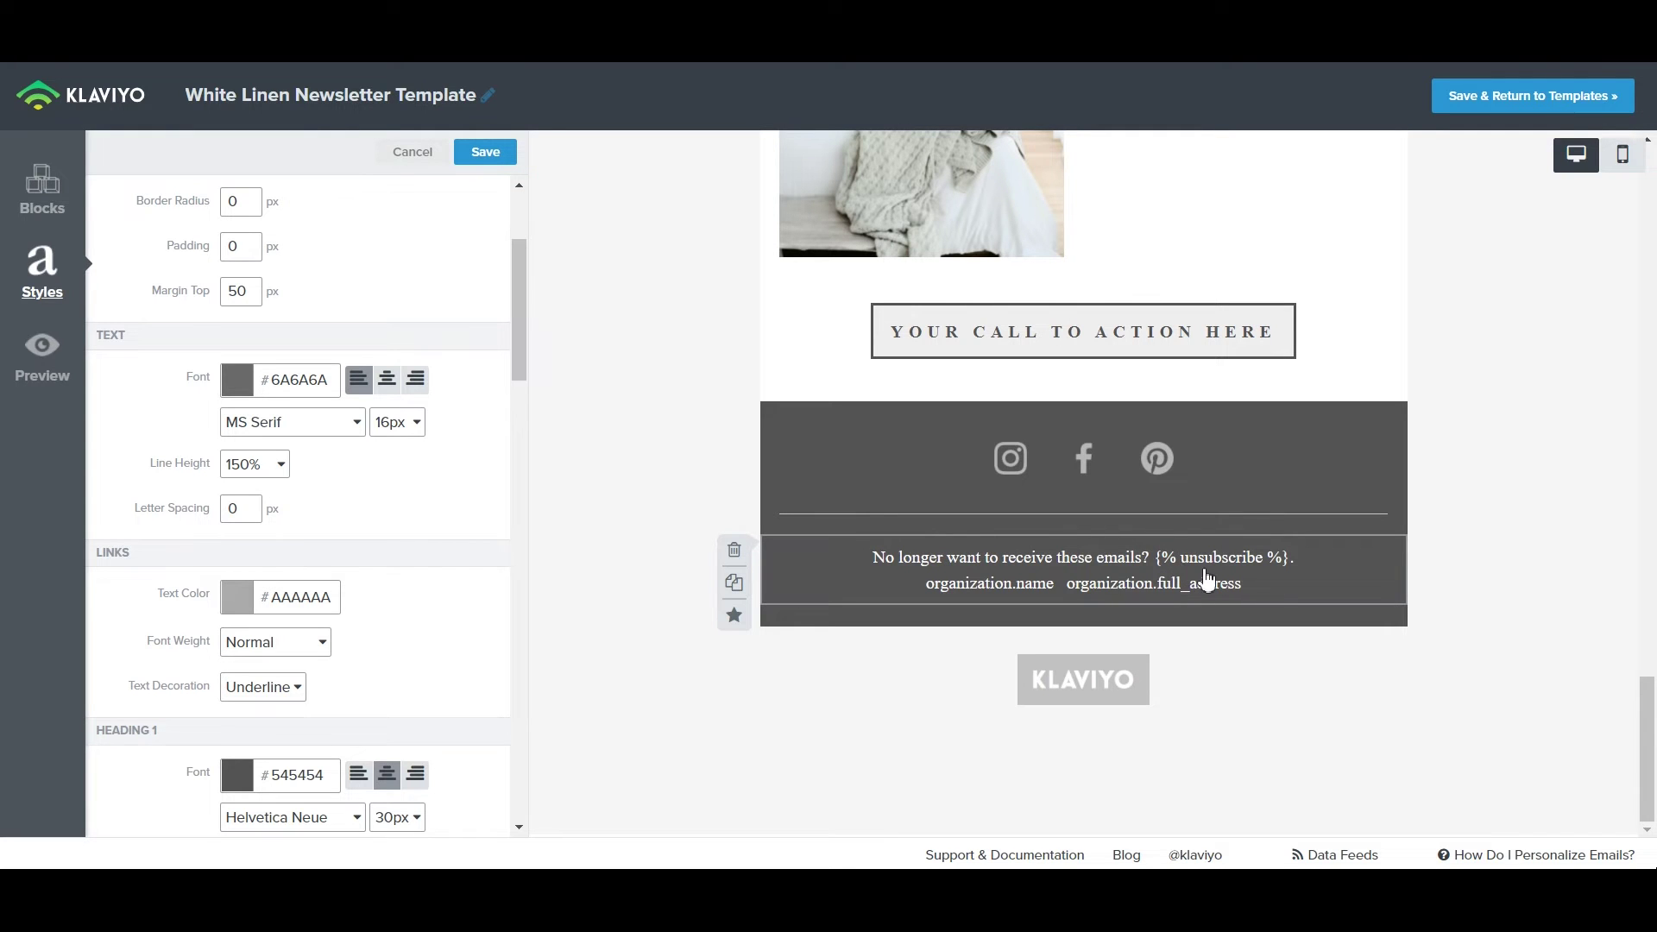
scroll(1253, 565, "up", 8)
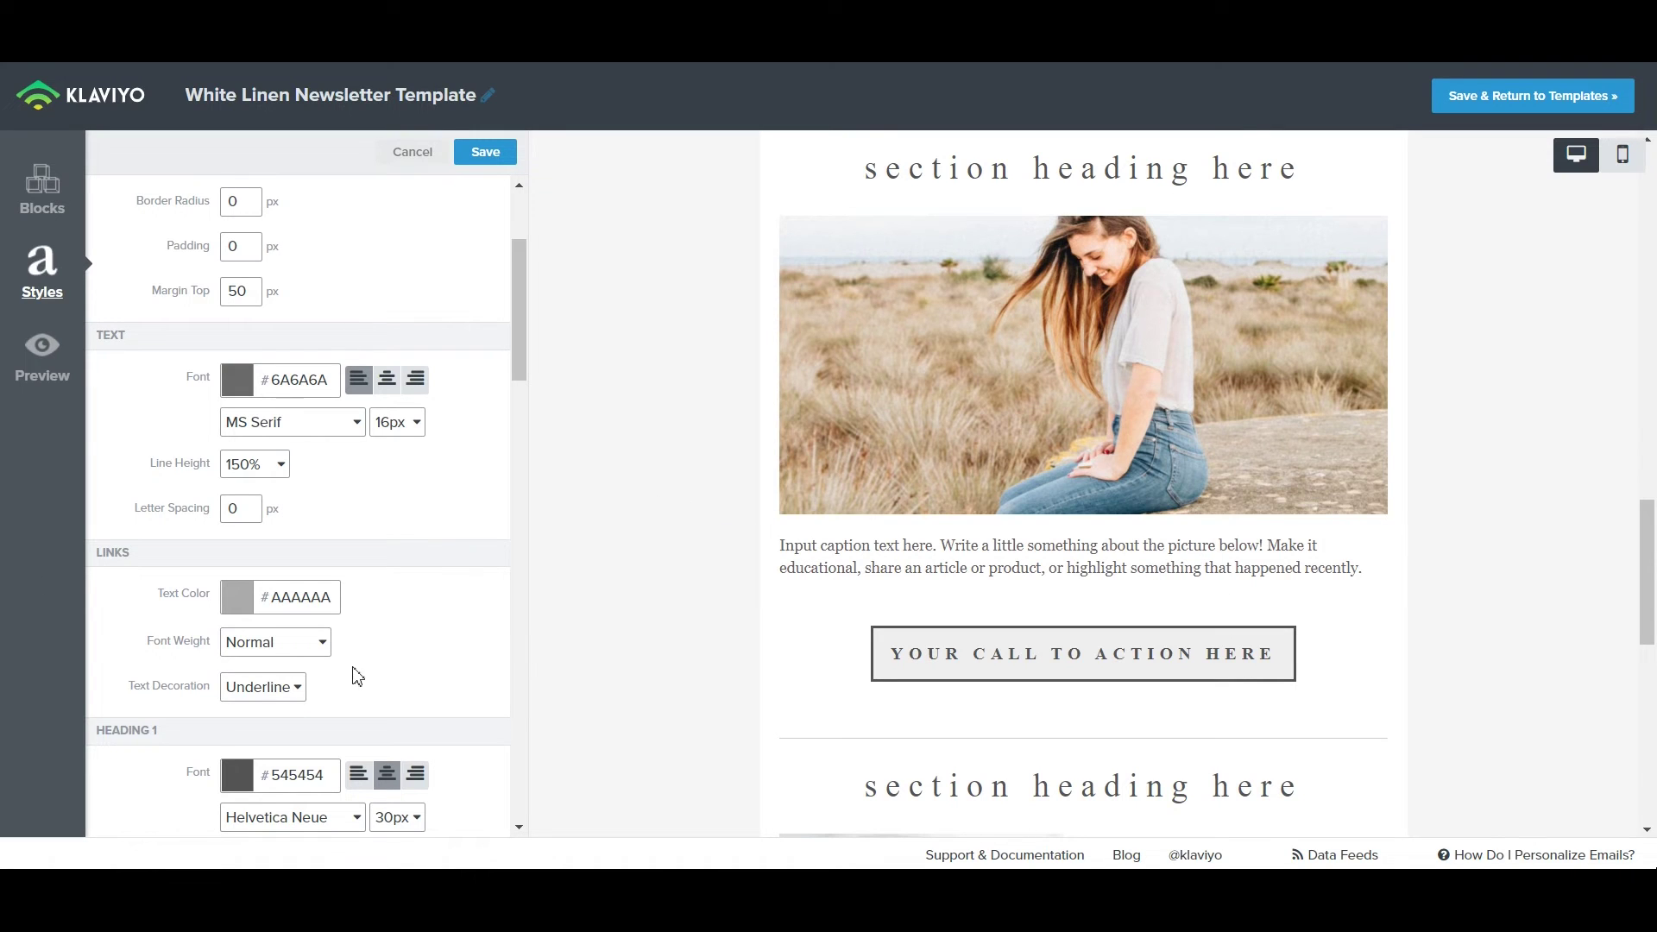
scroll(378, 613, "down", 1)
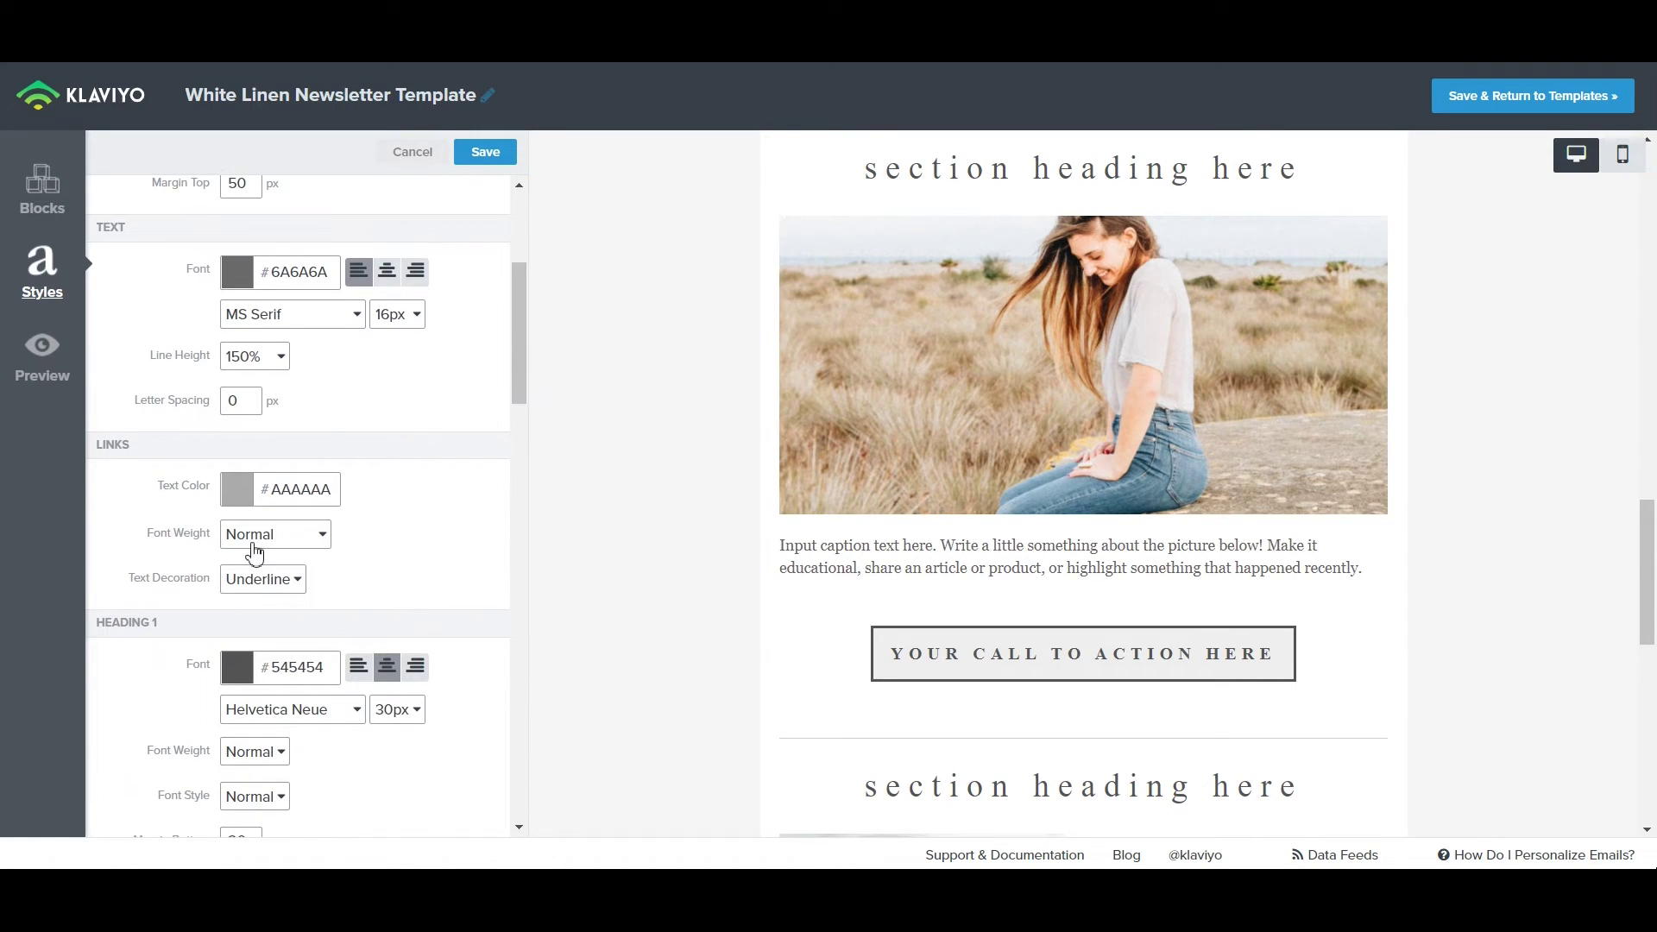
scroll(222, 629, "down", 3)
scroll(168, 440, "down", 1)
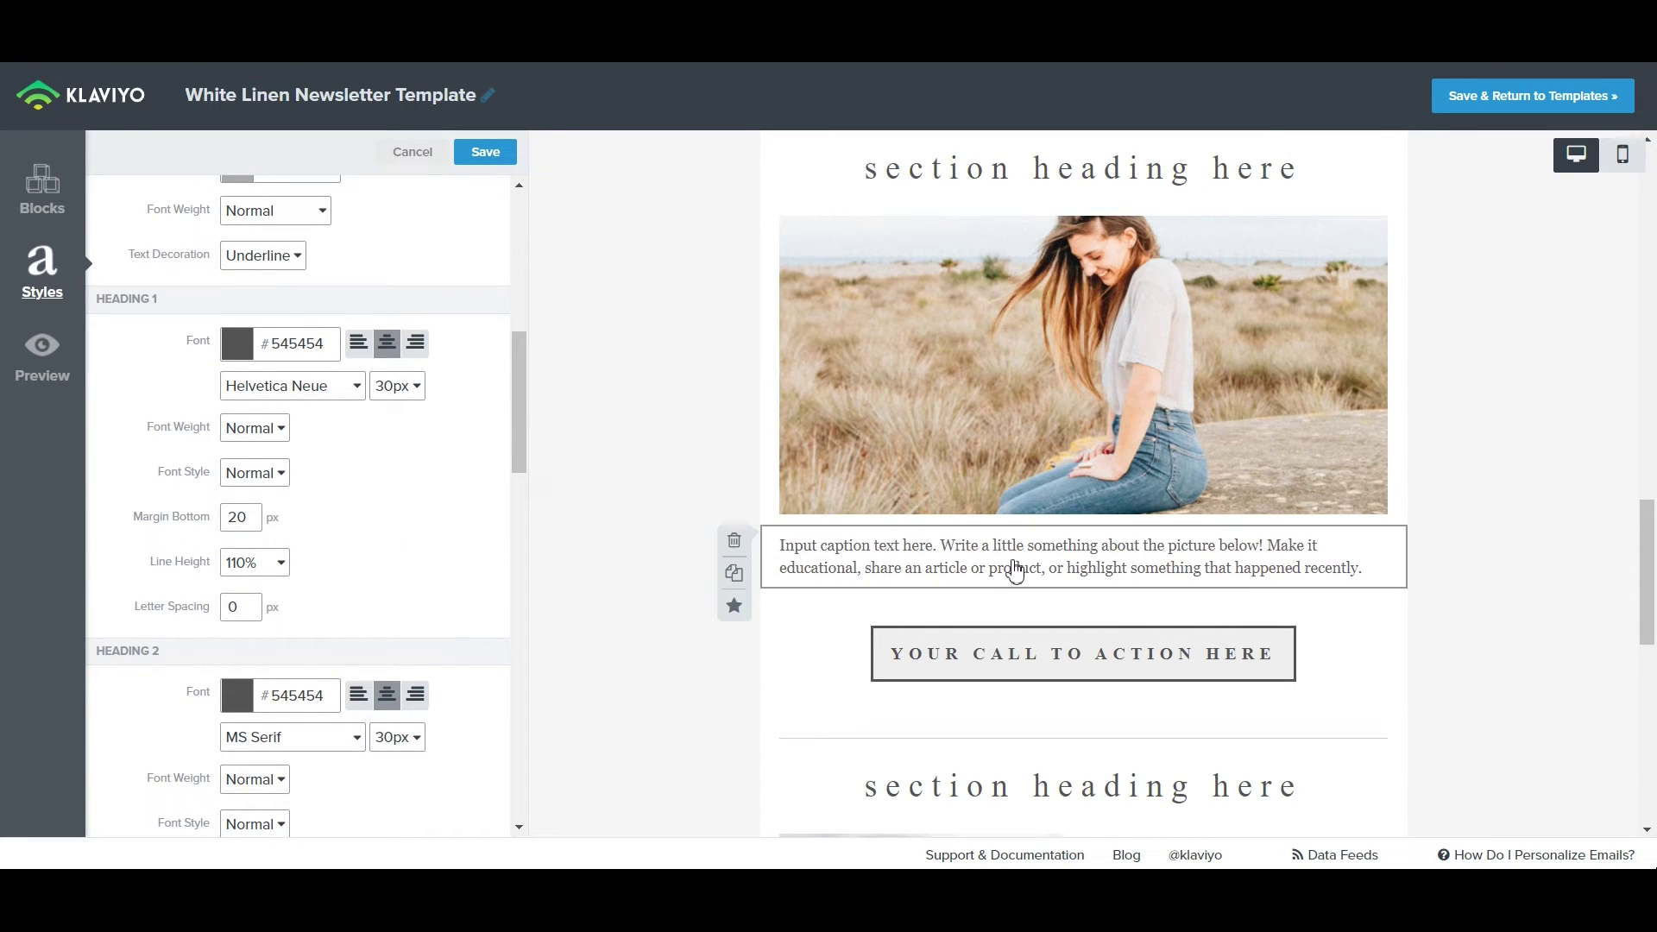
scroll(1079, 483, "down", 10)
scroll(1104, 475, "up", 10)
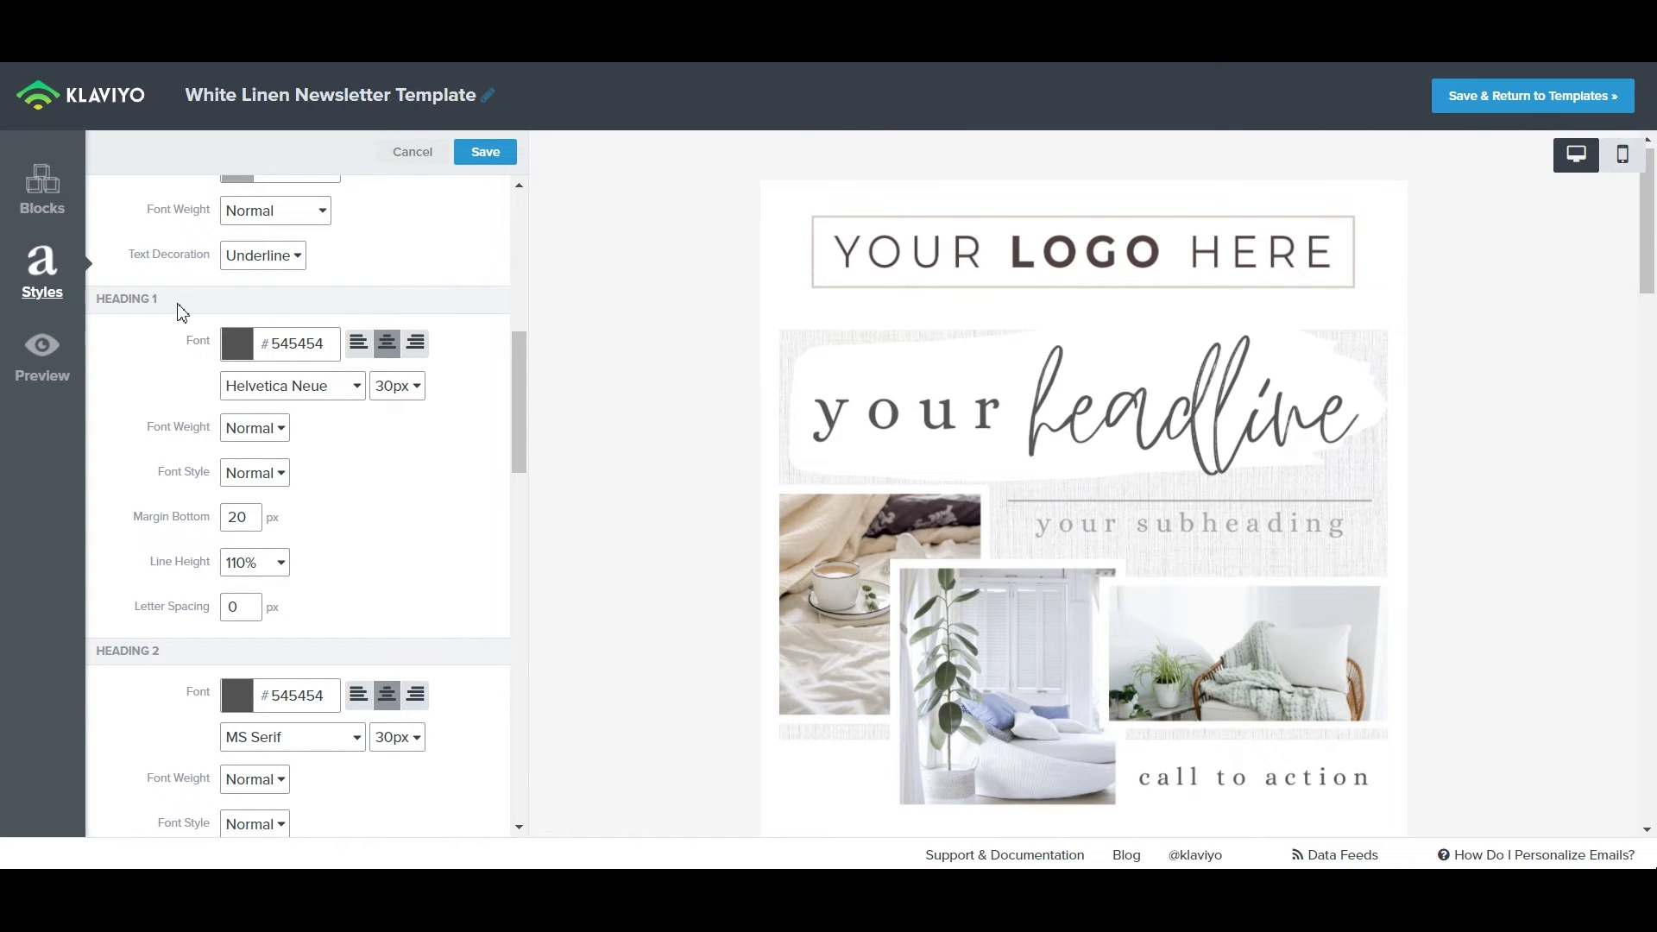
scroll(276, 591, "down", 10)
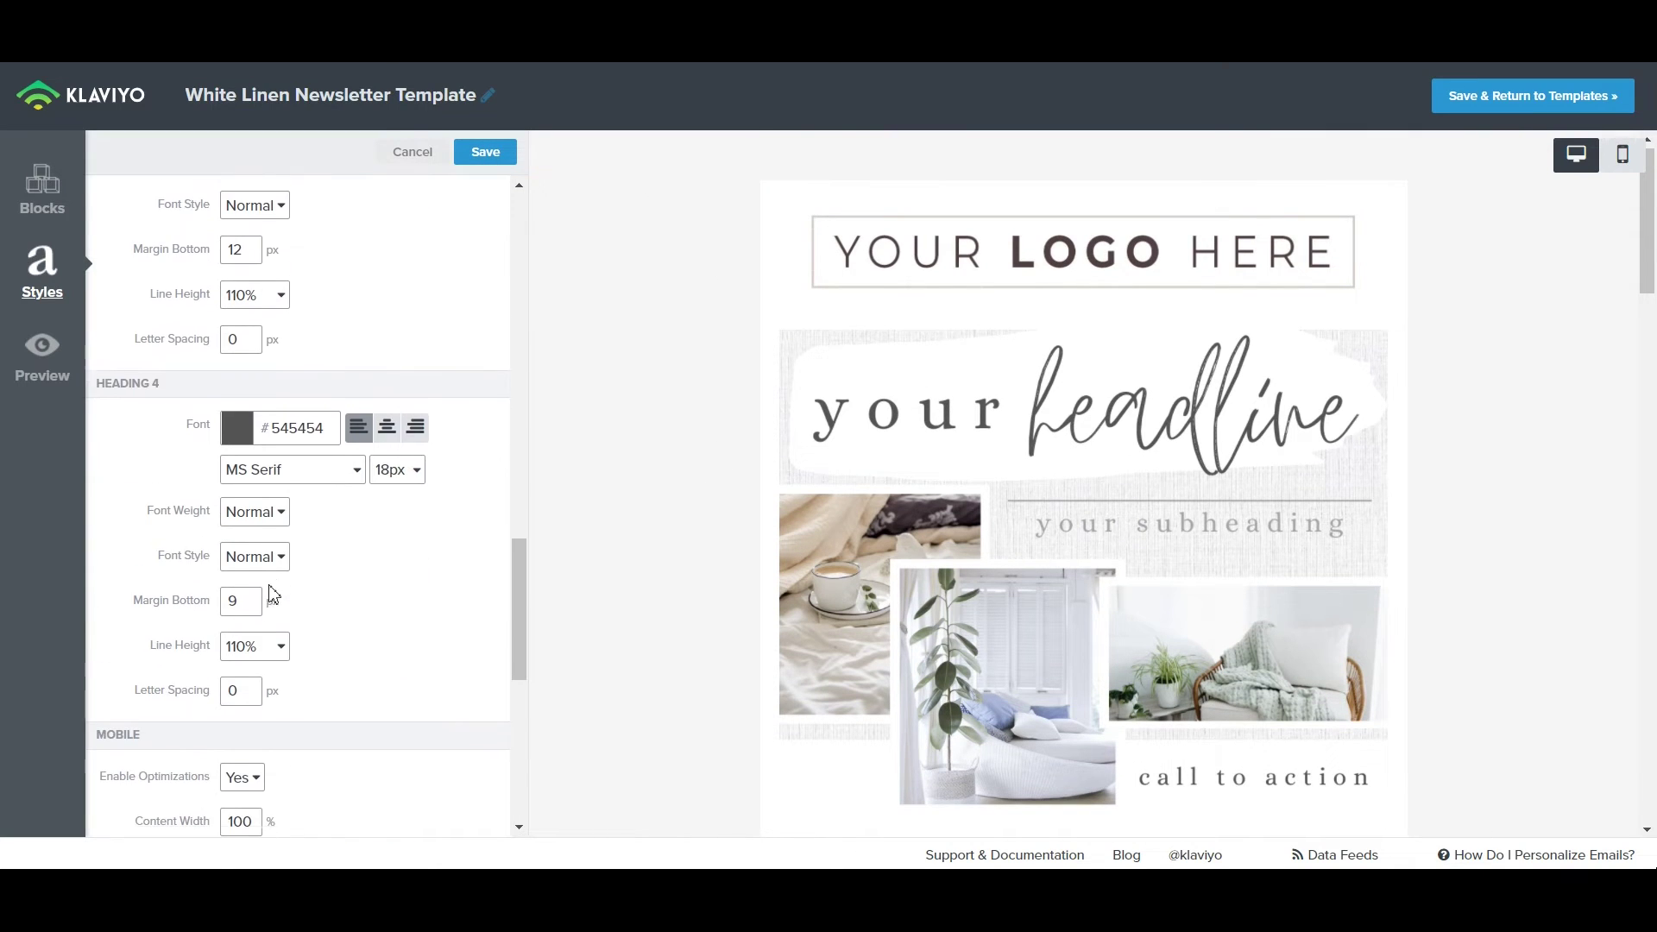
scroll(363, 656, "down", 6)
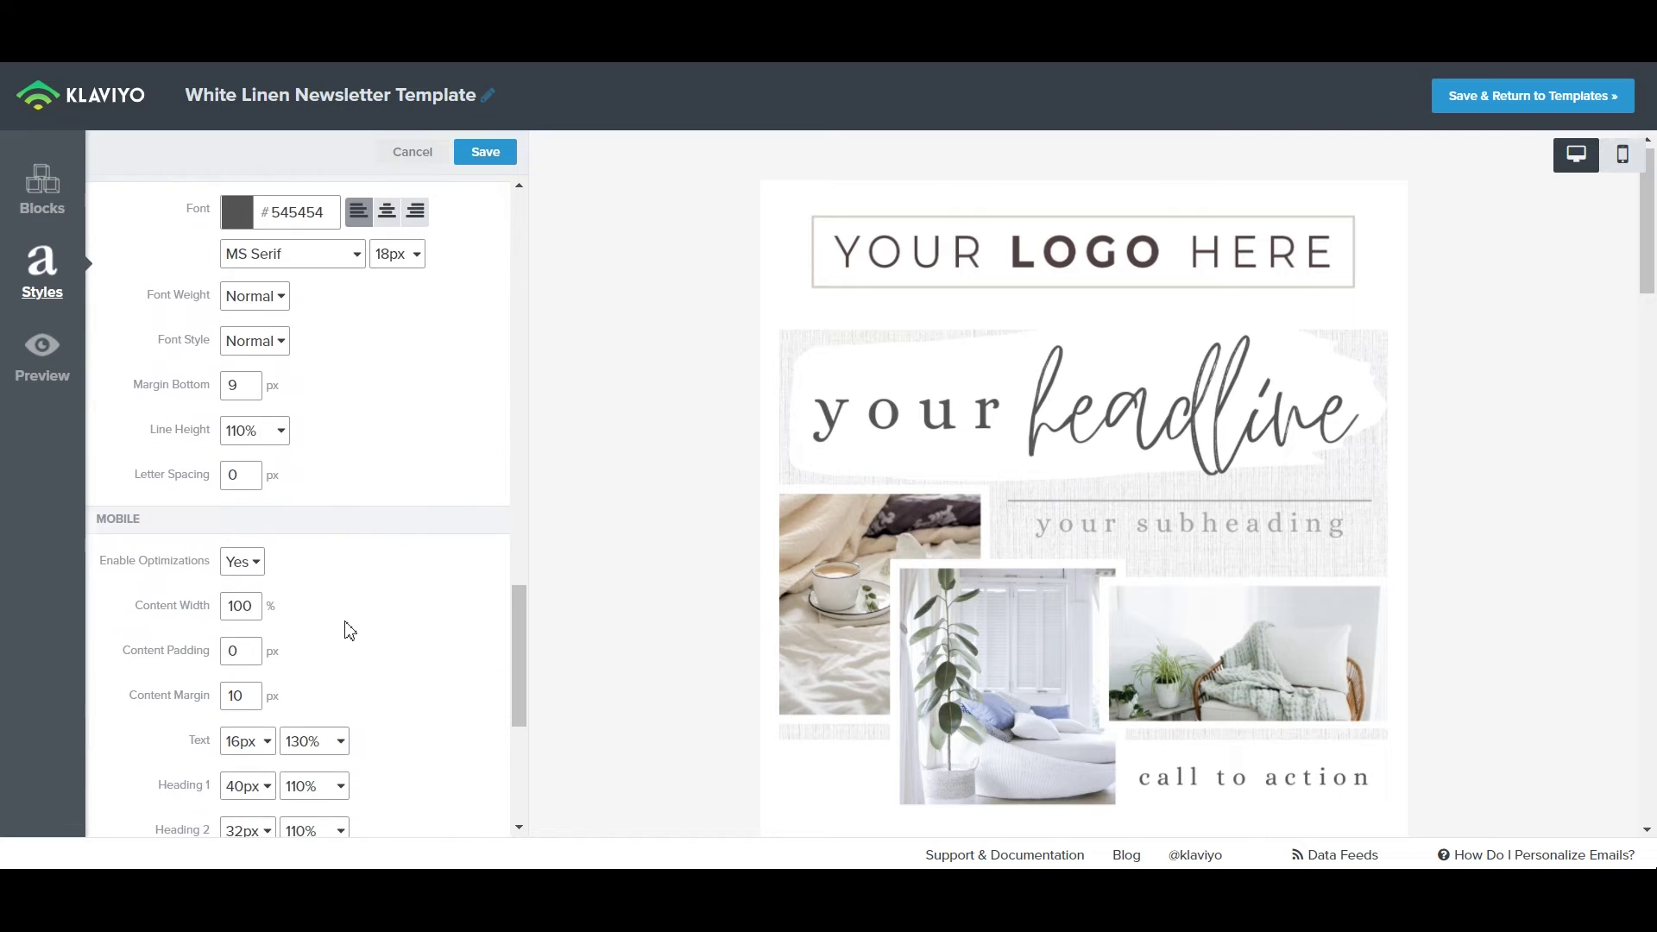
scroll(337, 621, "up", 12)
scroll(333, 614, "up", 4)
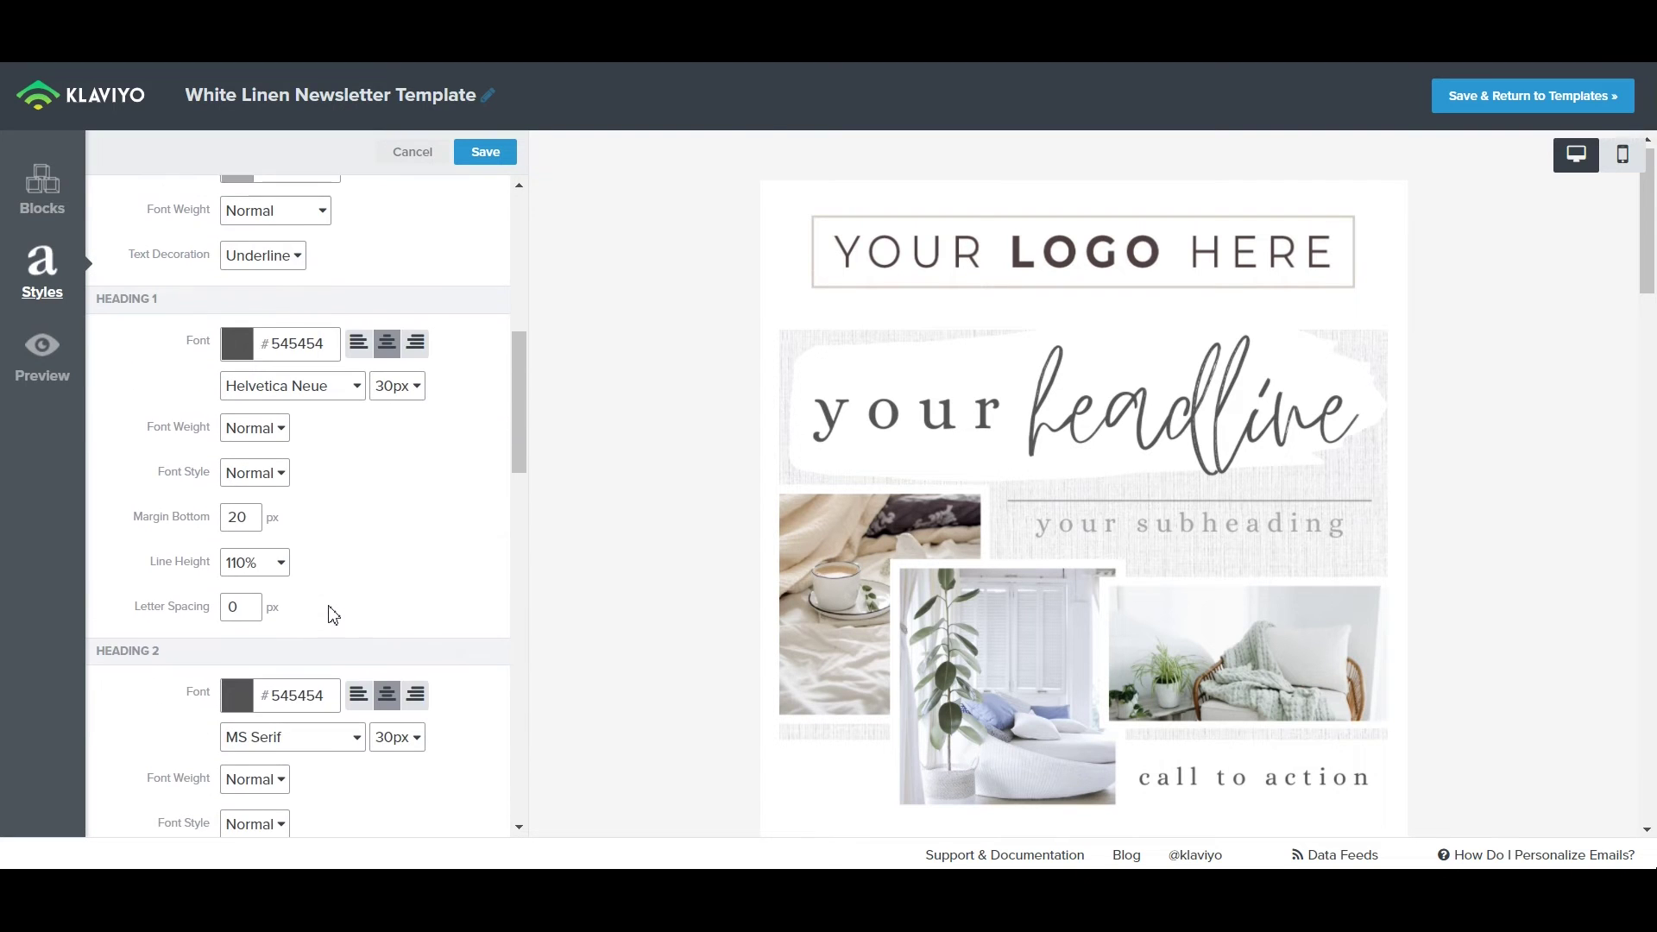
scroll(333, 614, "up", 1)
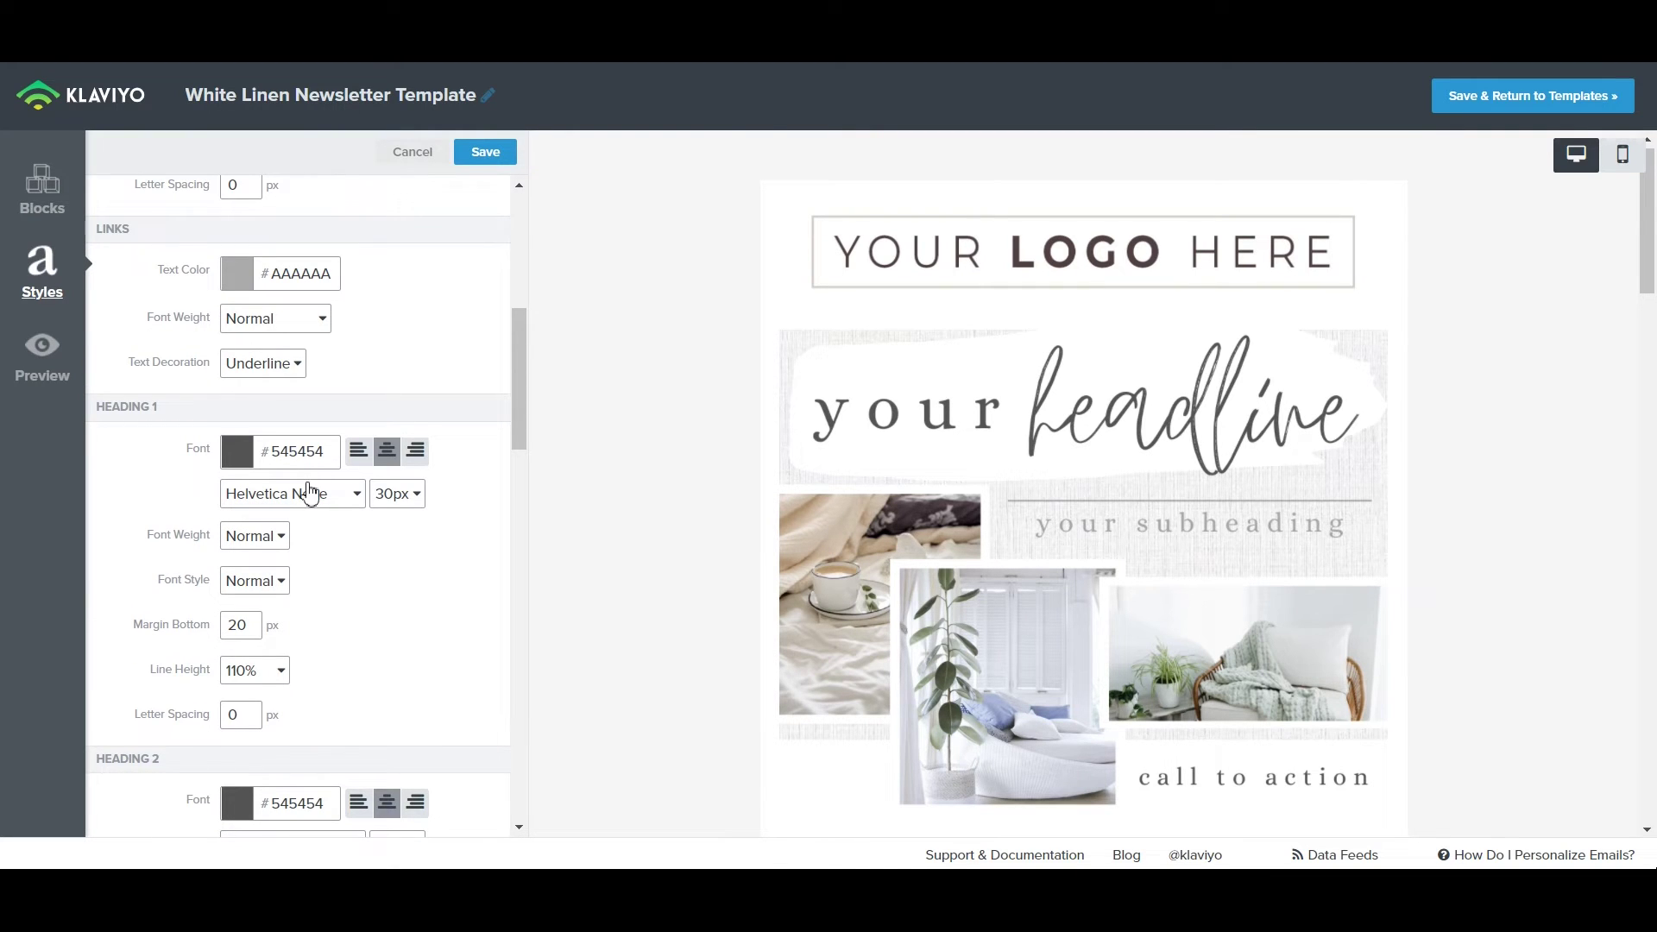
scroll(1380, 432, "down", 4)
scroll(1294, 670, "up", 1)
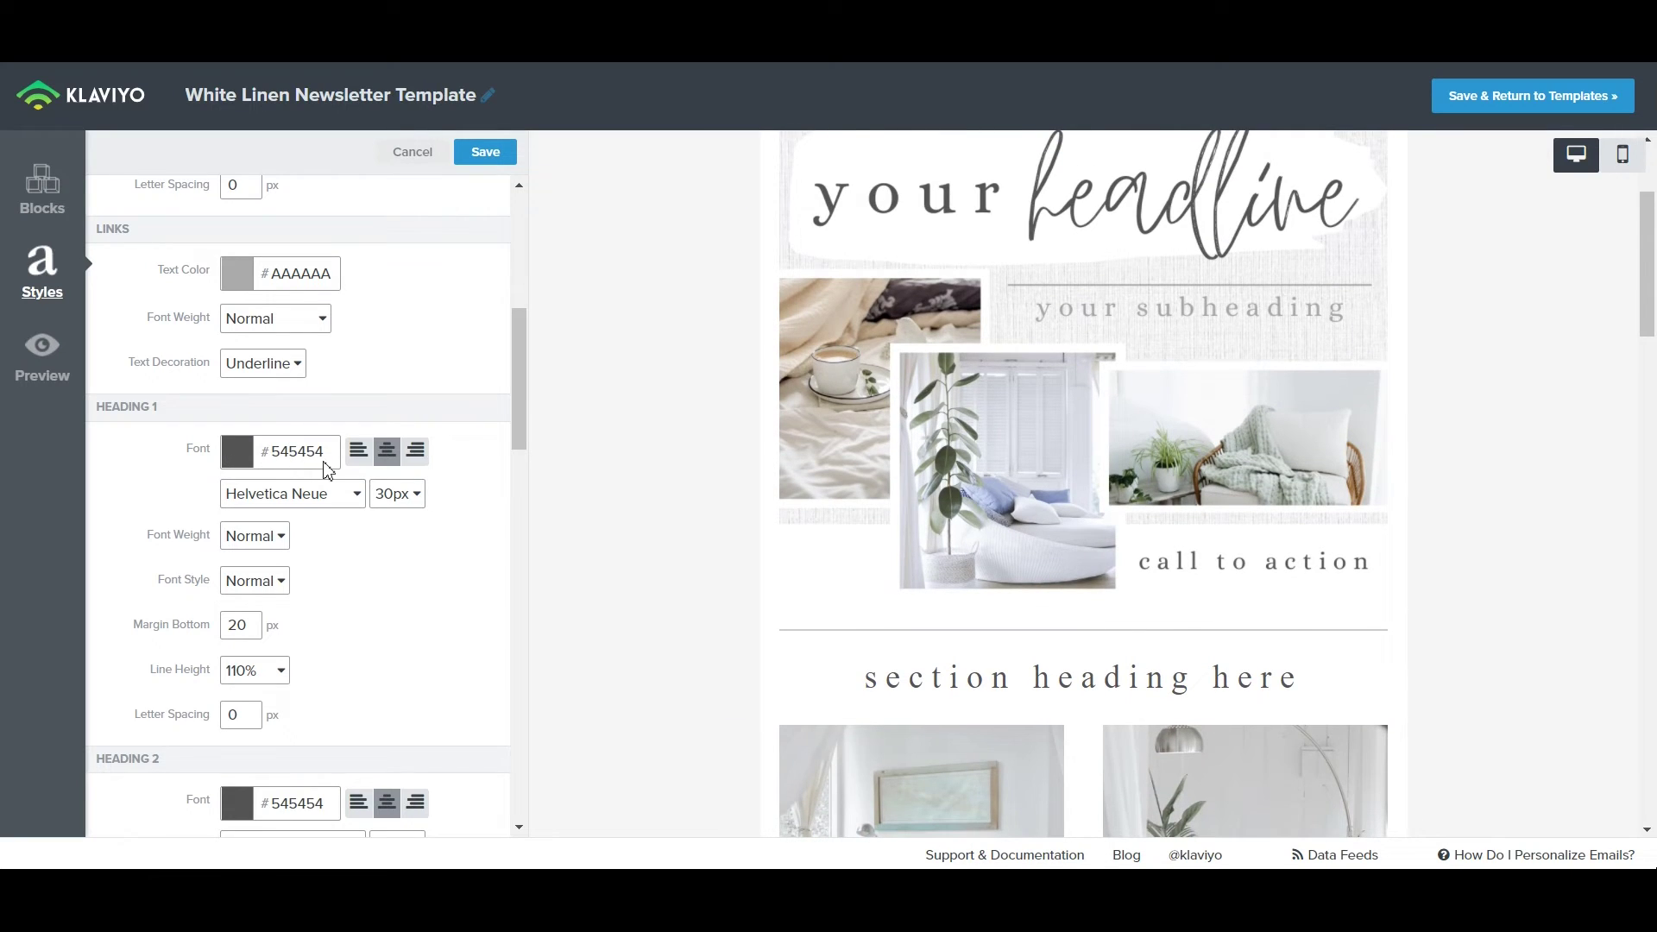
scroll(366, 630, "down", 3)
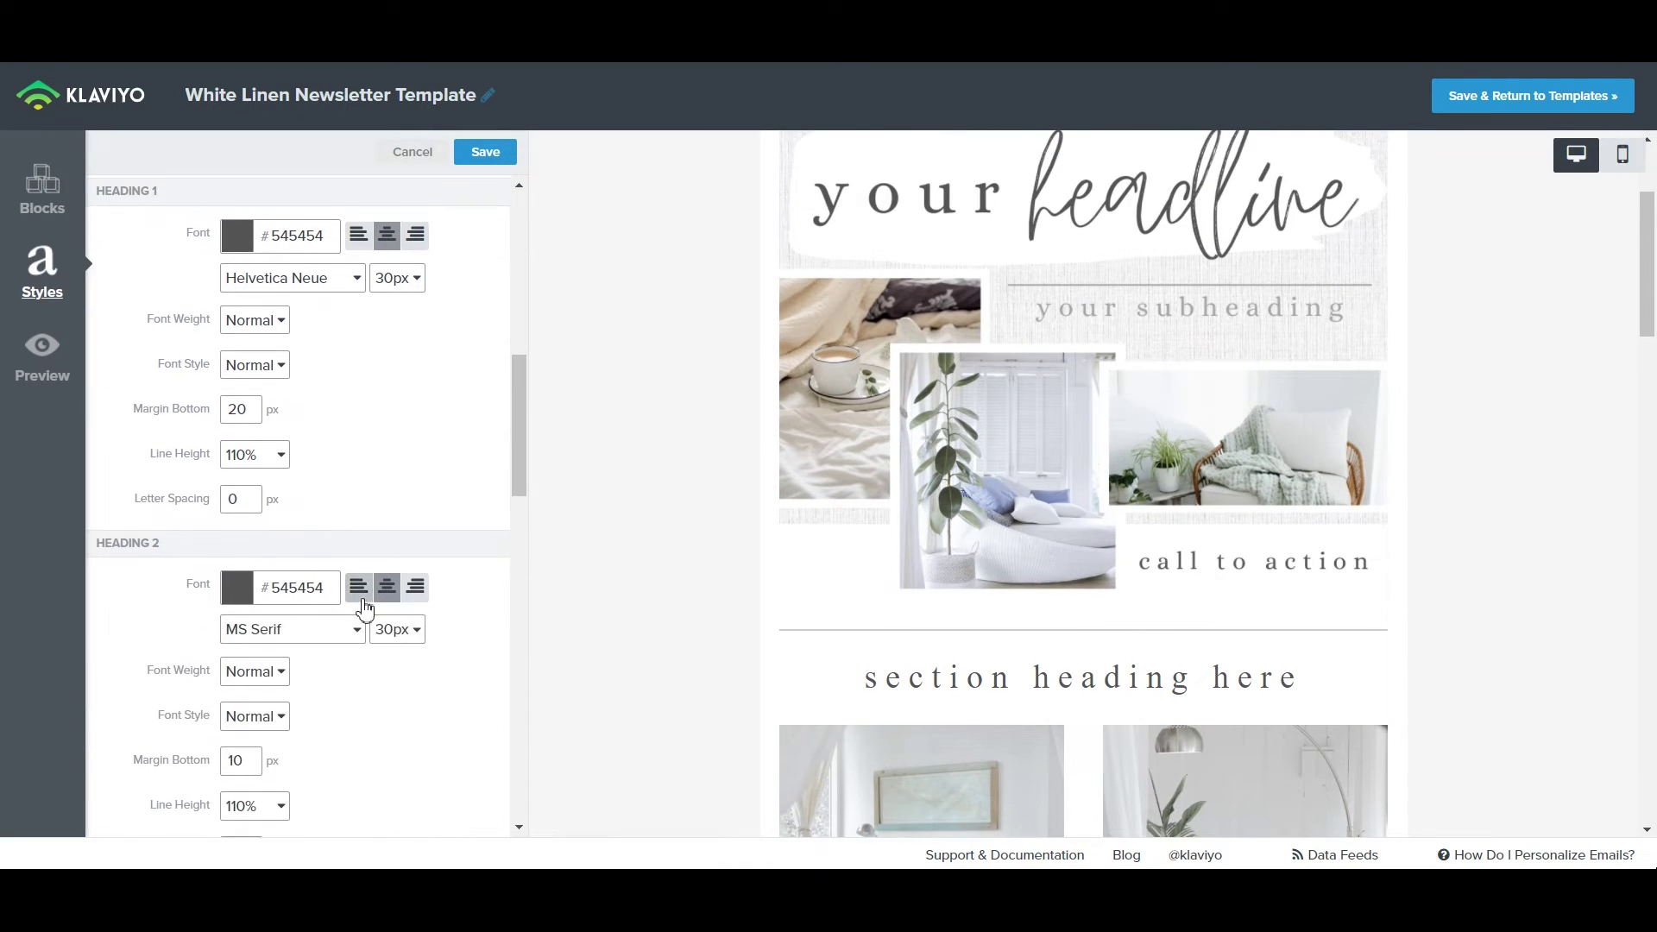
scroll(285, 661, "down", 4)
scroll(298, 647, "down", 7)
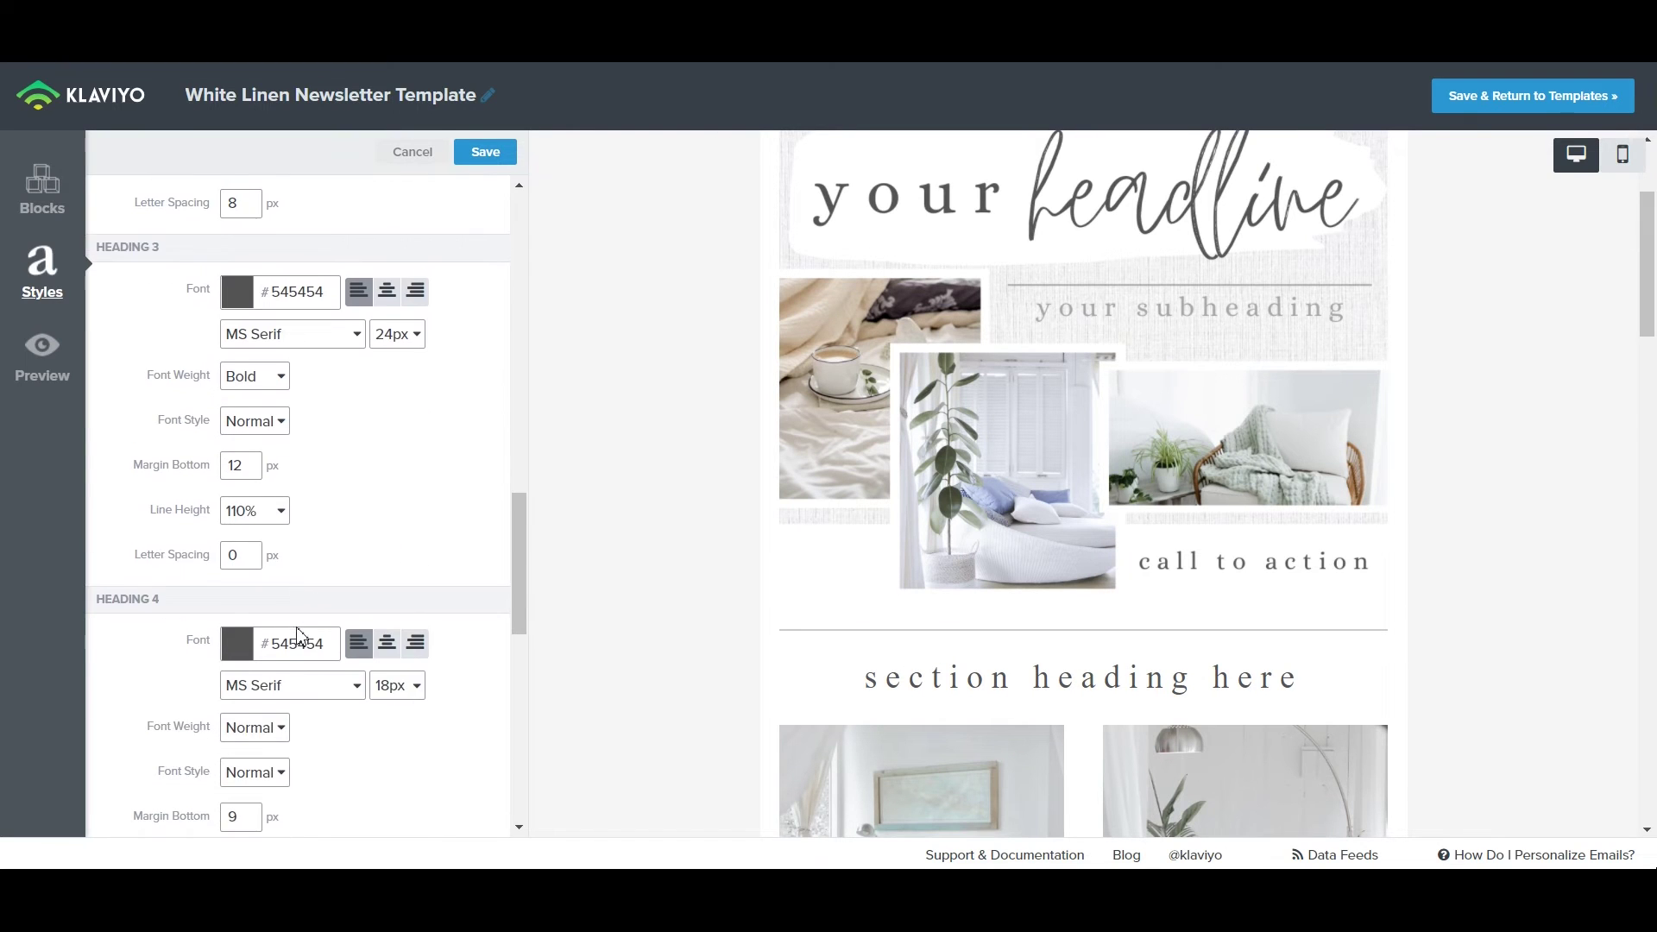
scroll(304, 629, "up", 9)
scroll(259, 612, "up", 4)
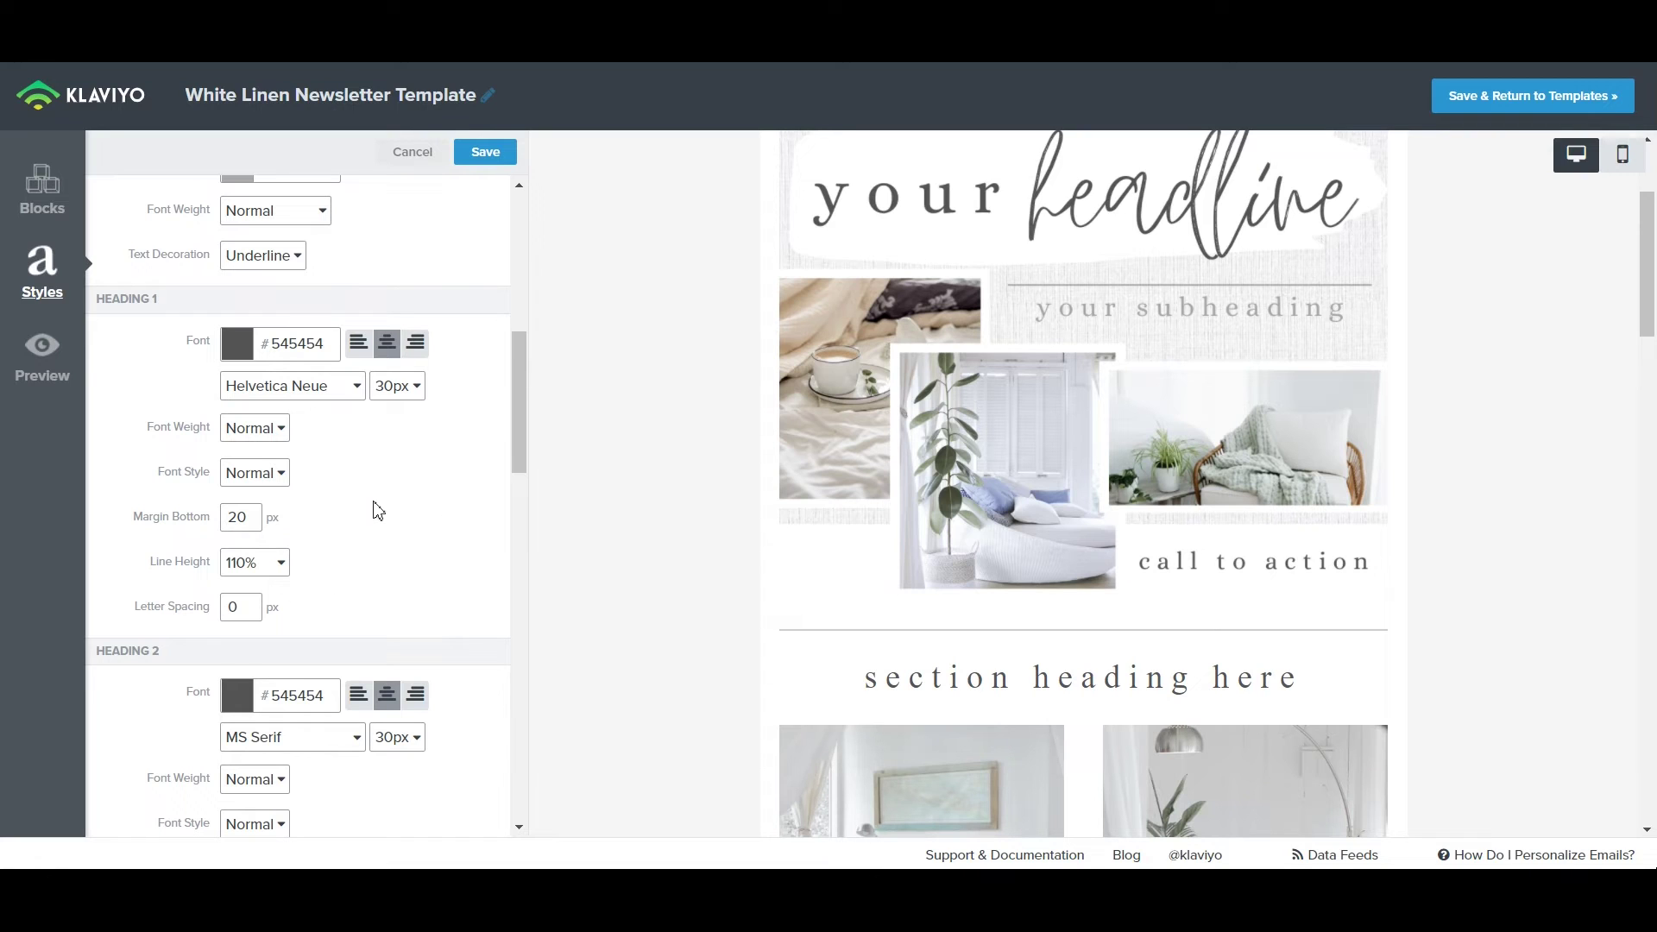
scroll(378, 511, "down", 3)
scroll(403, 557, "down", 8)
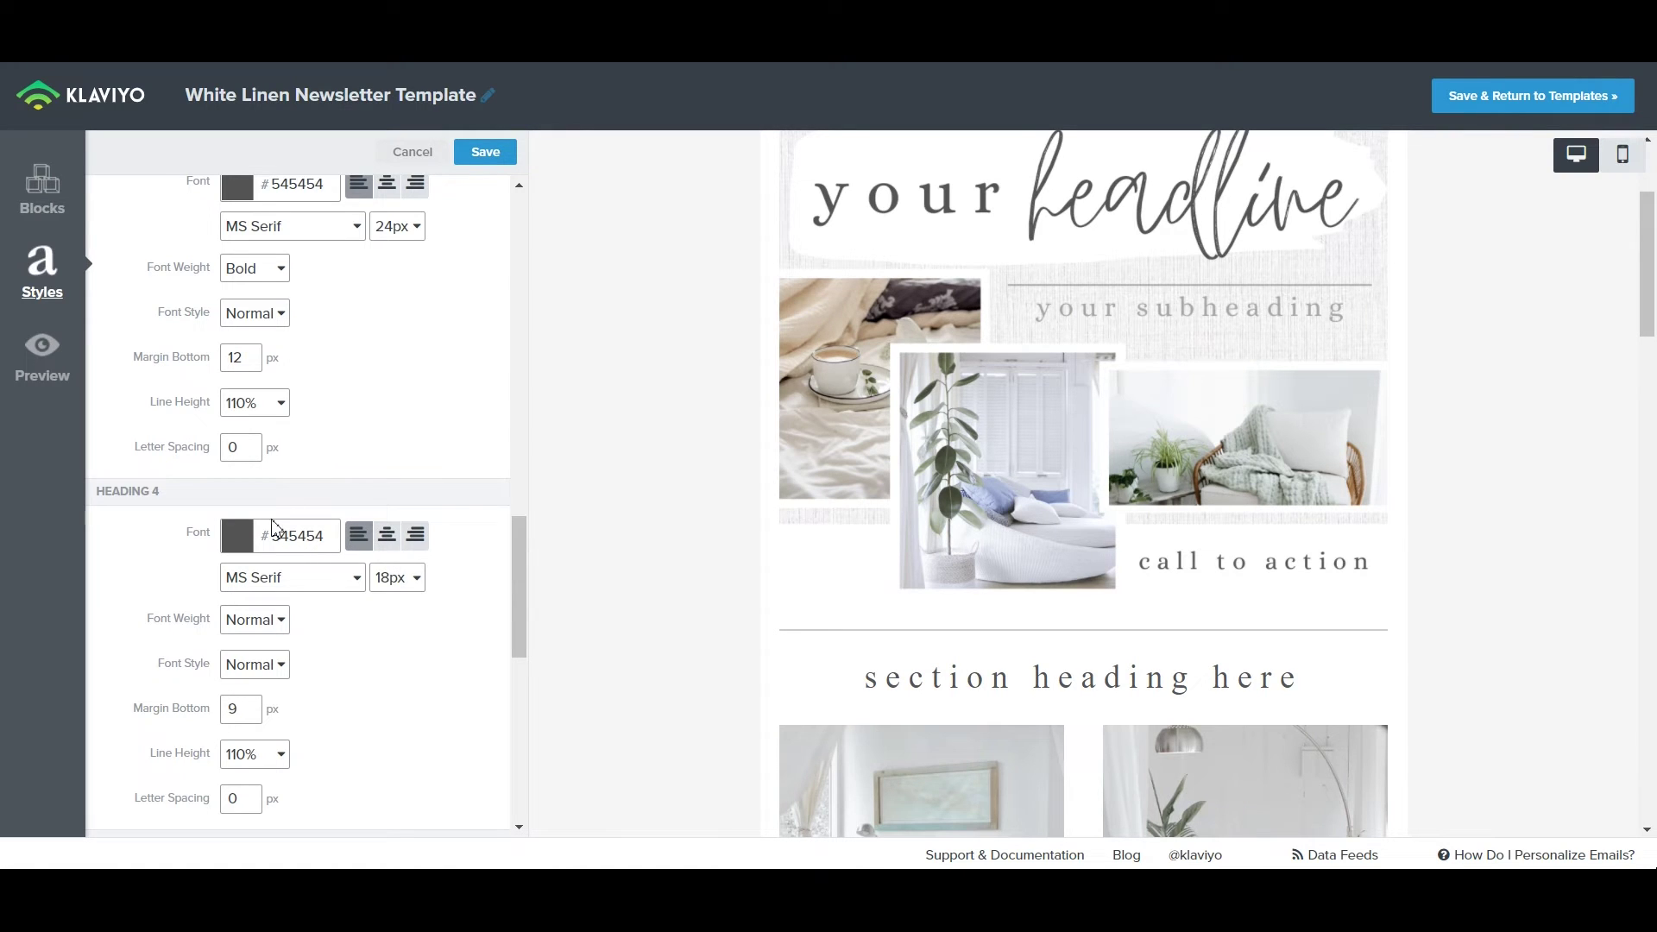
scroll(298, 347, "up", 10)
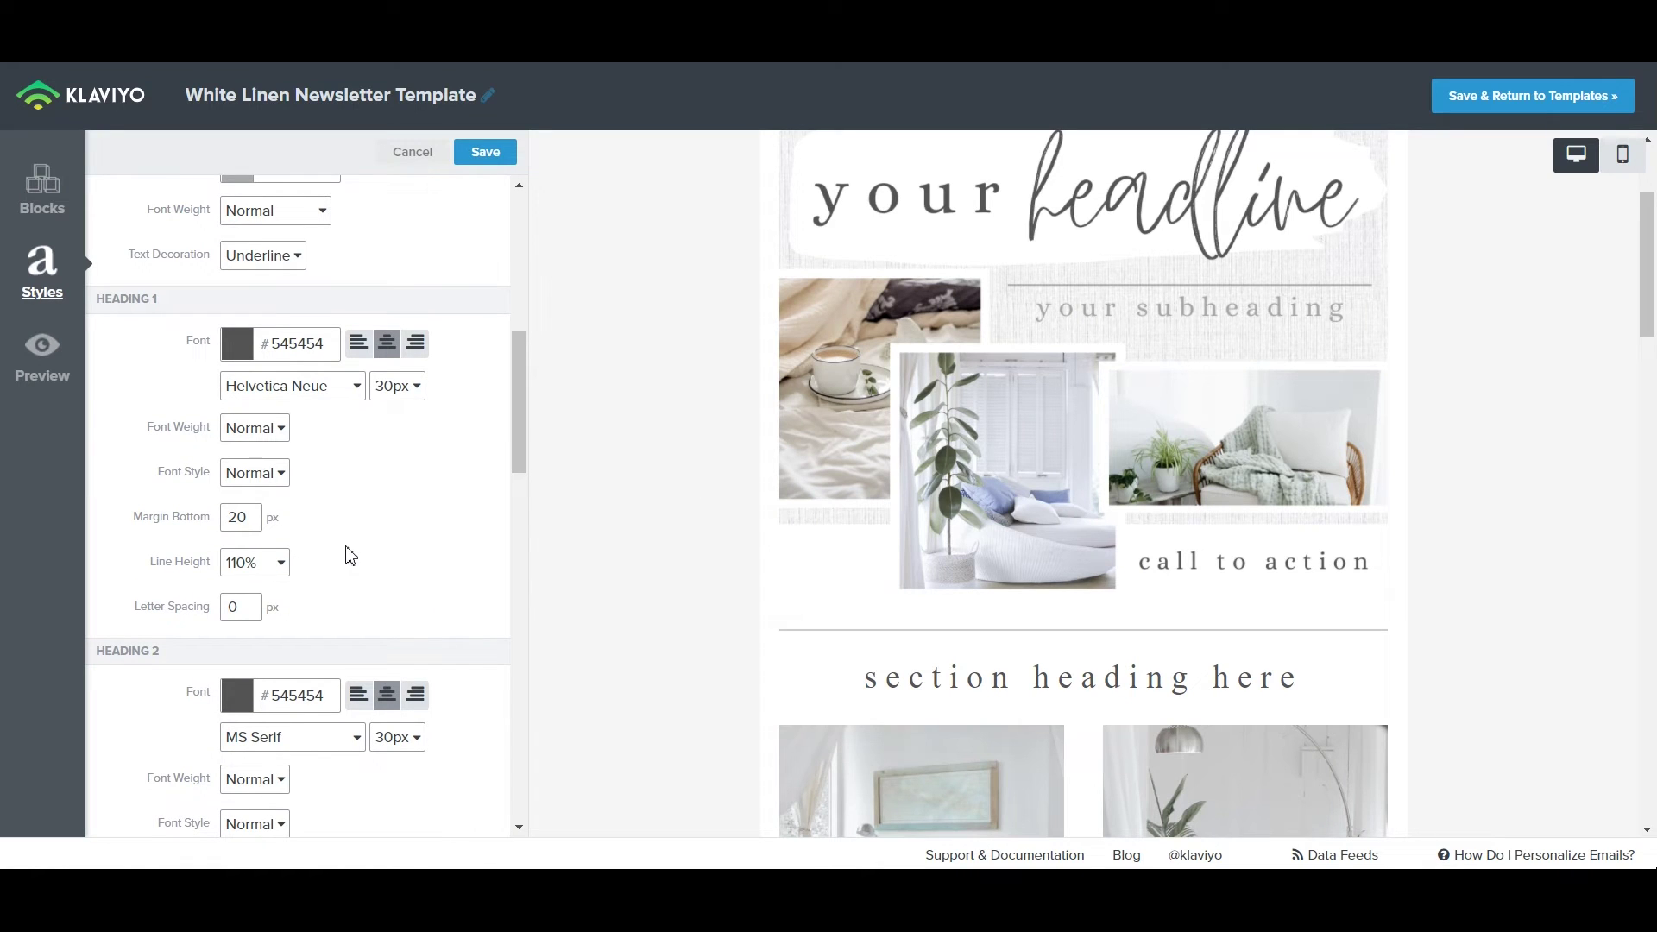
scroll(445, 496, "down", 1)
scroll(421, 470, "down", 2)
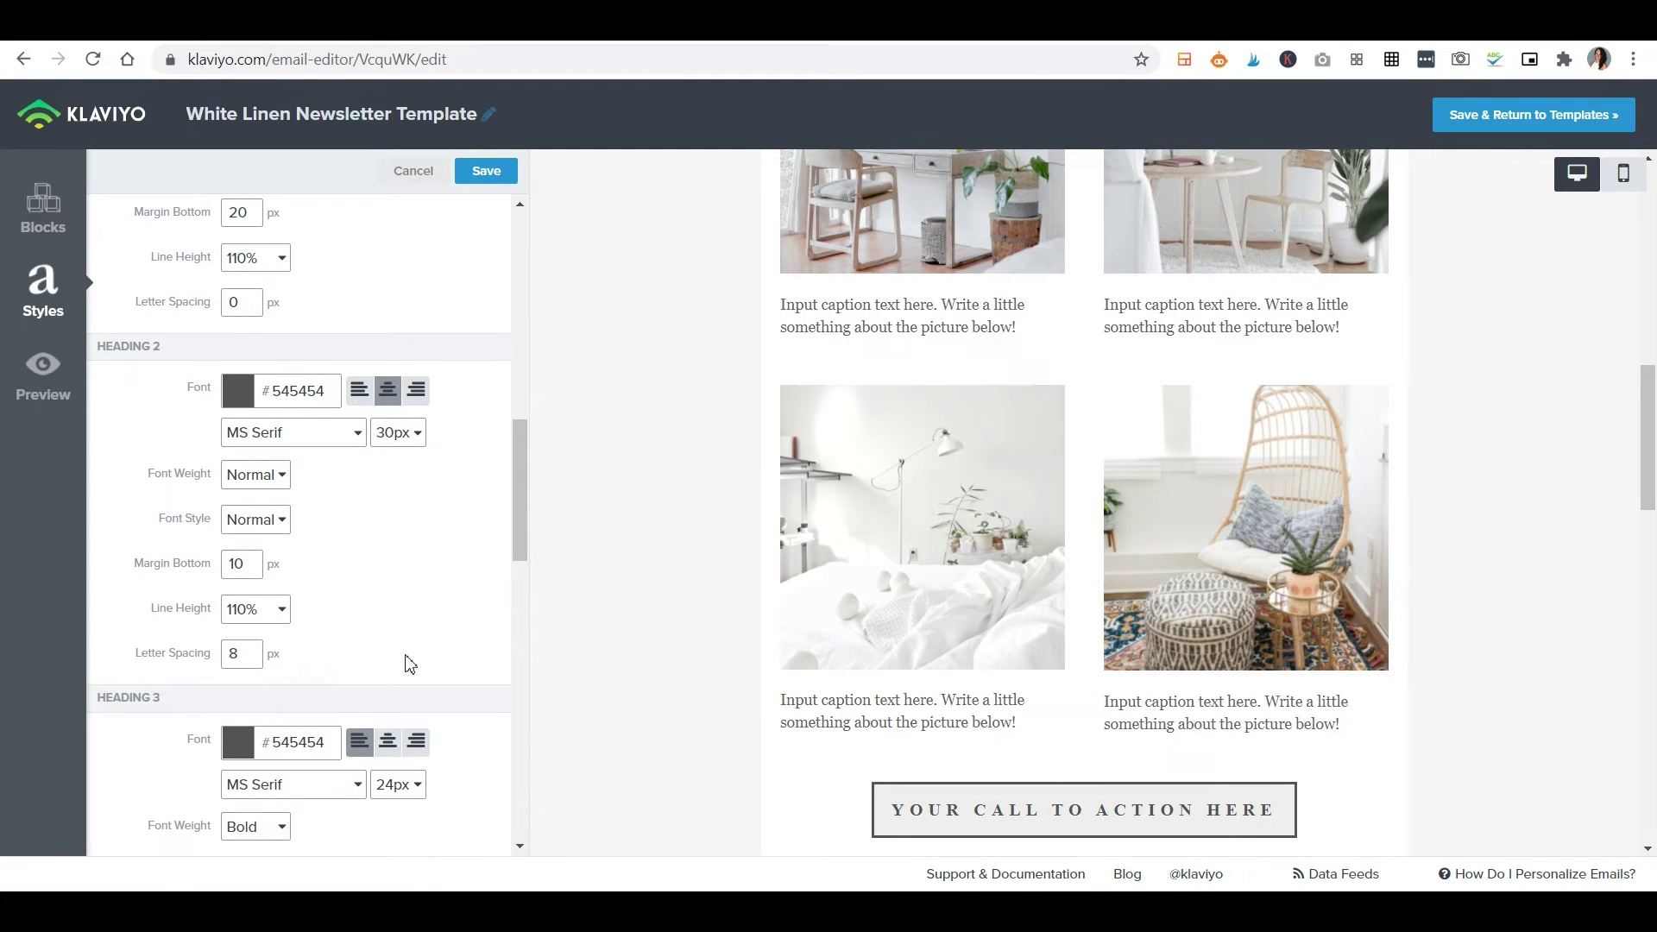
scroll(410, 663, "down", 7)
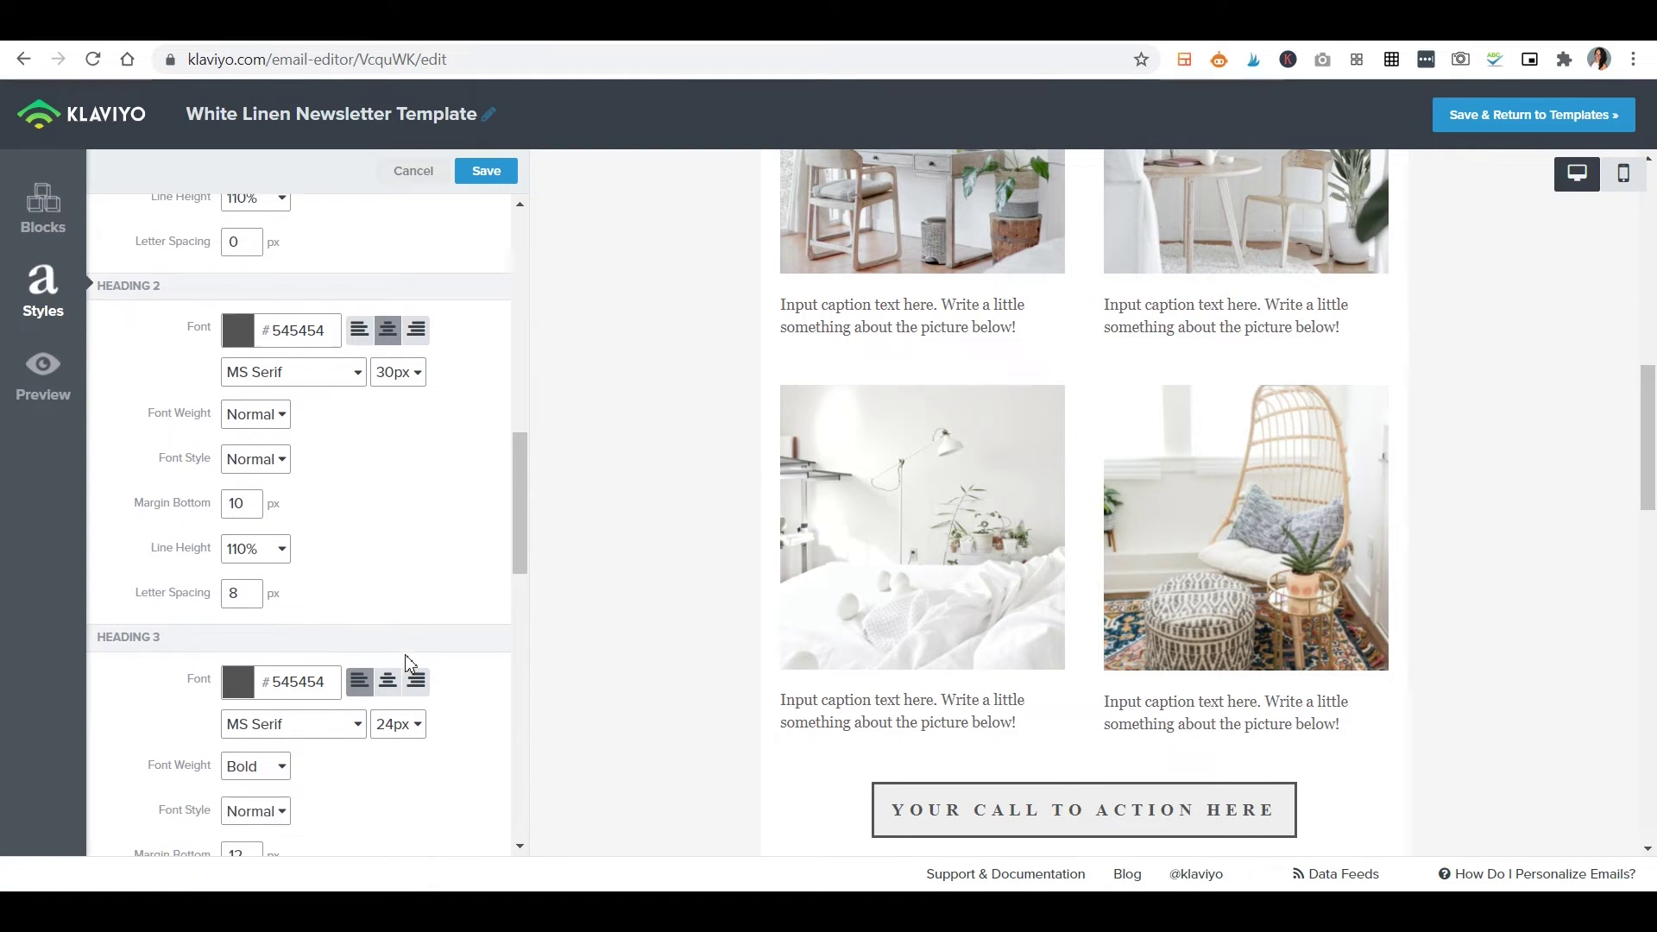
scroll(410, 664, "down", 3)
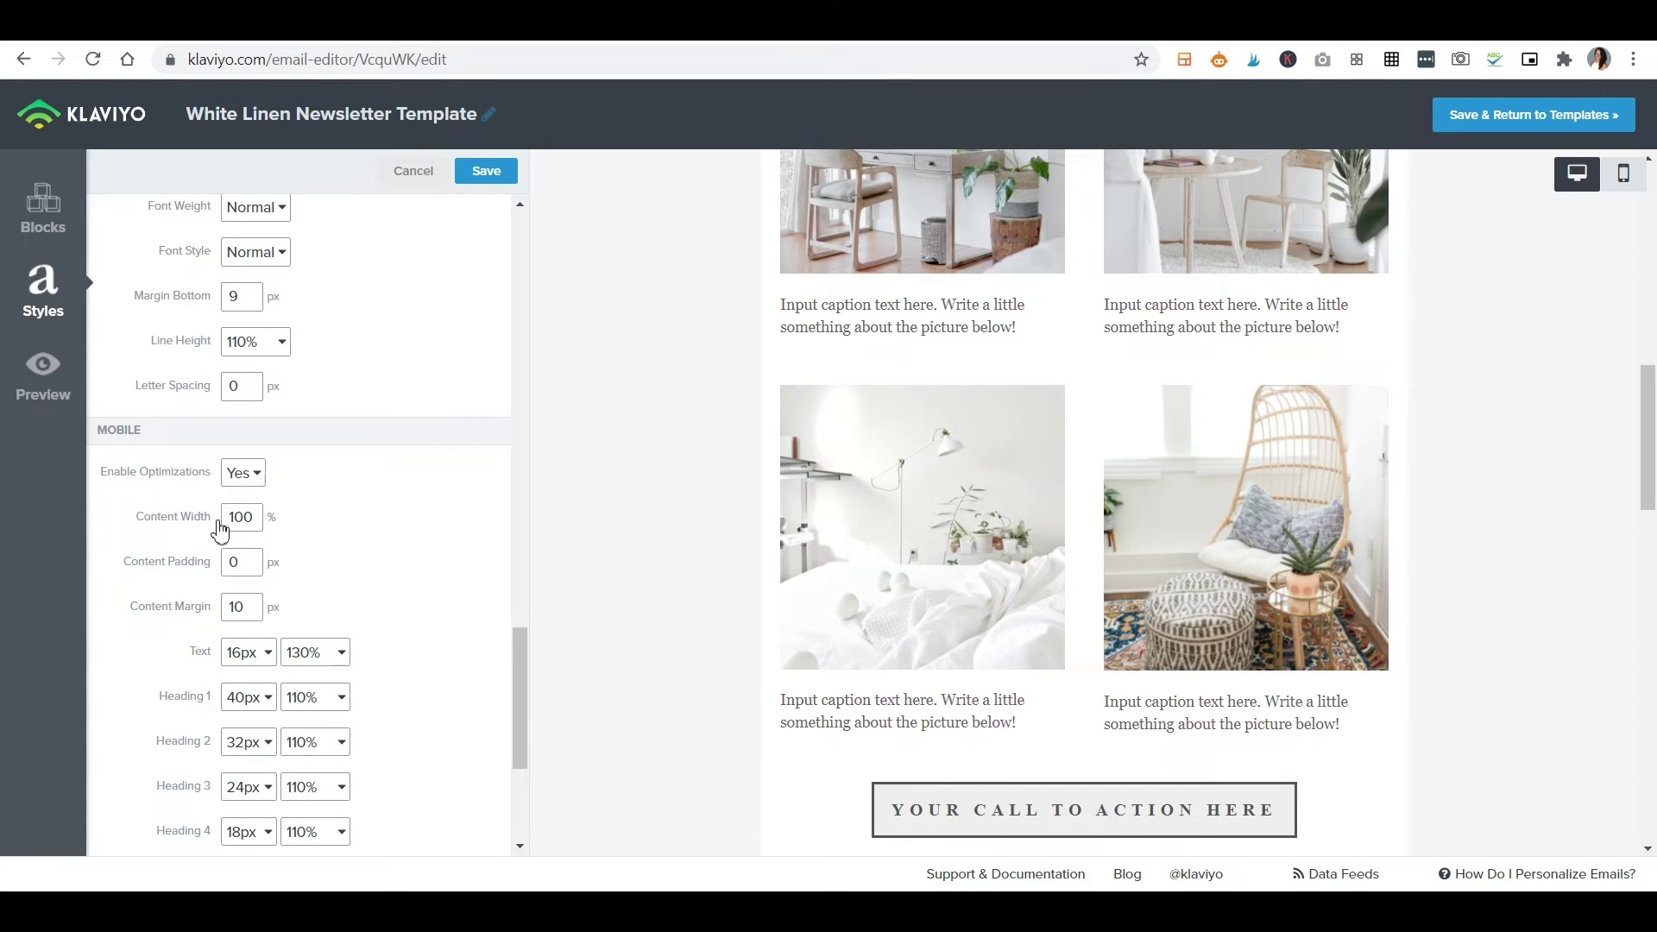
left_click(1613, 171)
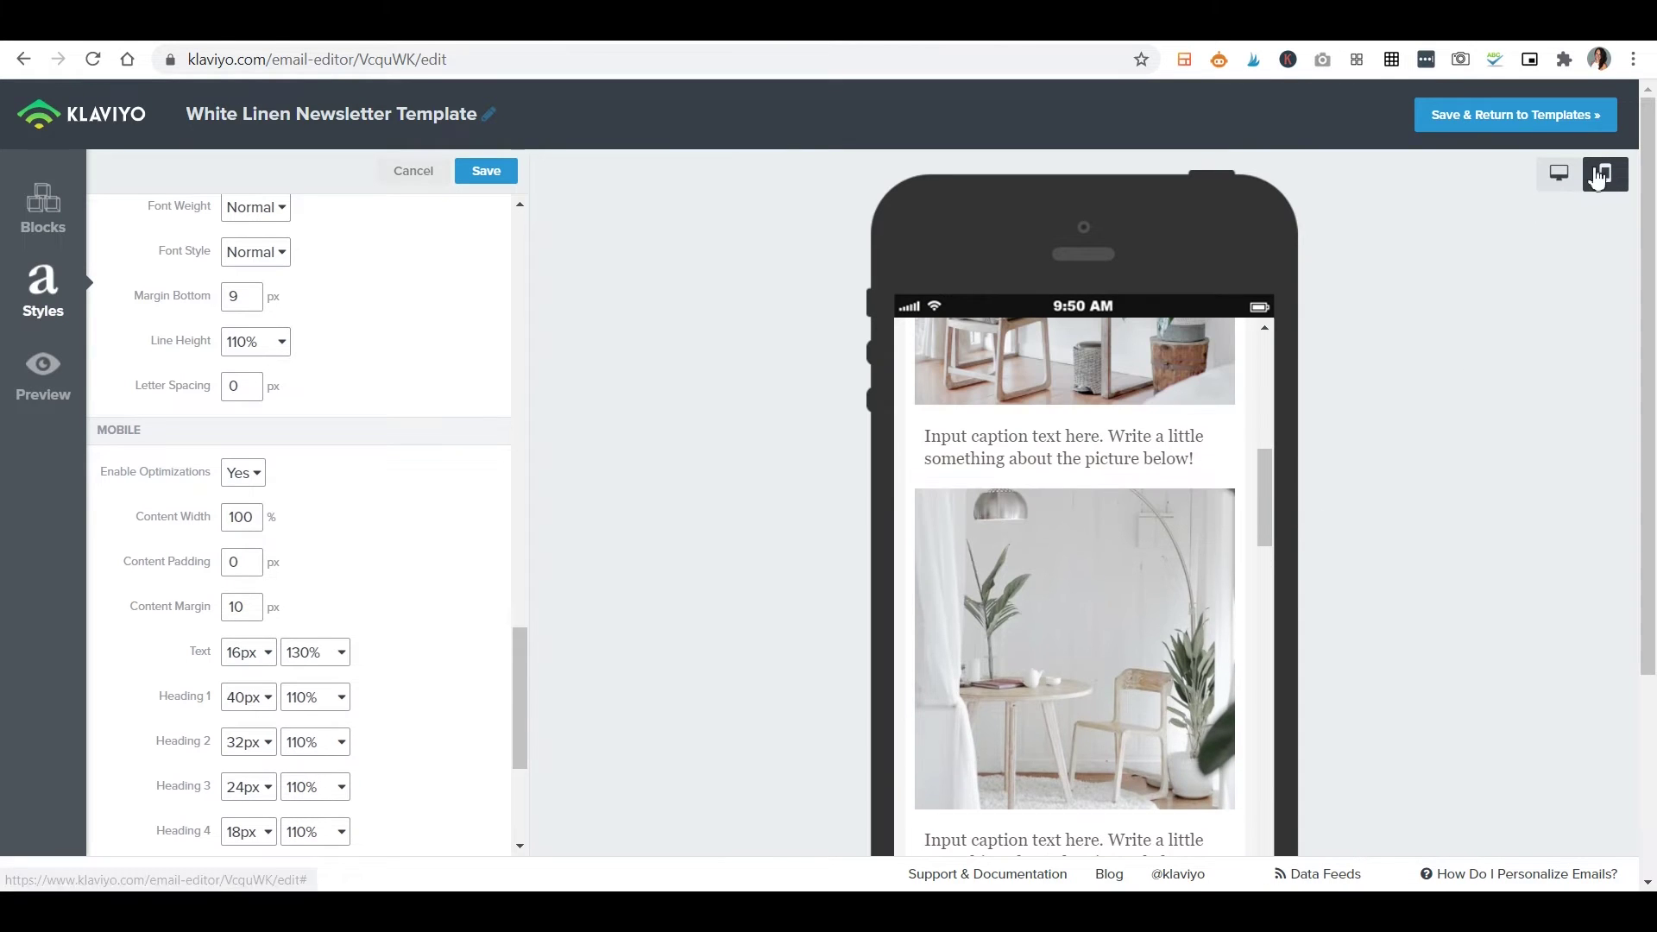
Scroll through the mobile preview of the White Linen template.
scroll(1070, 570, "up", 10)
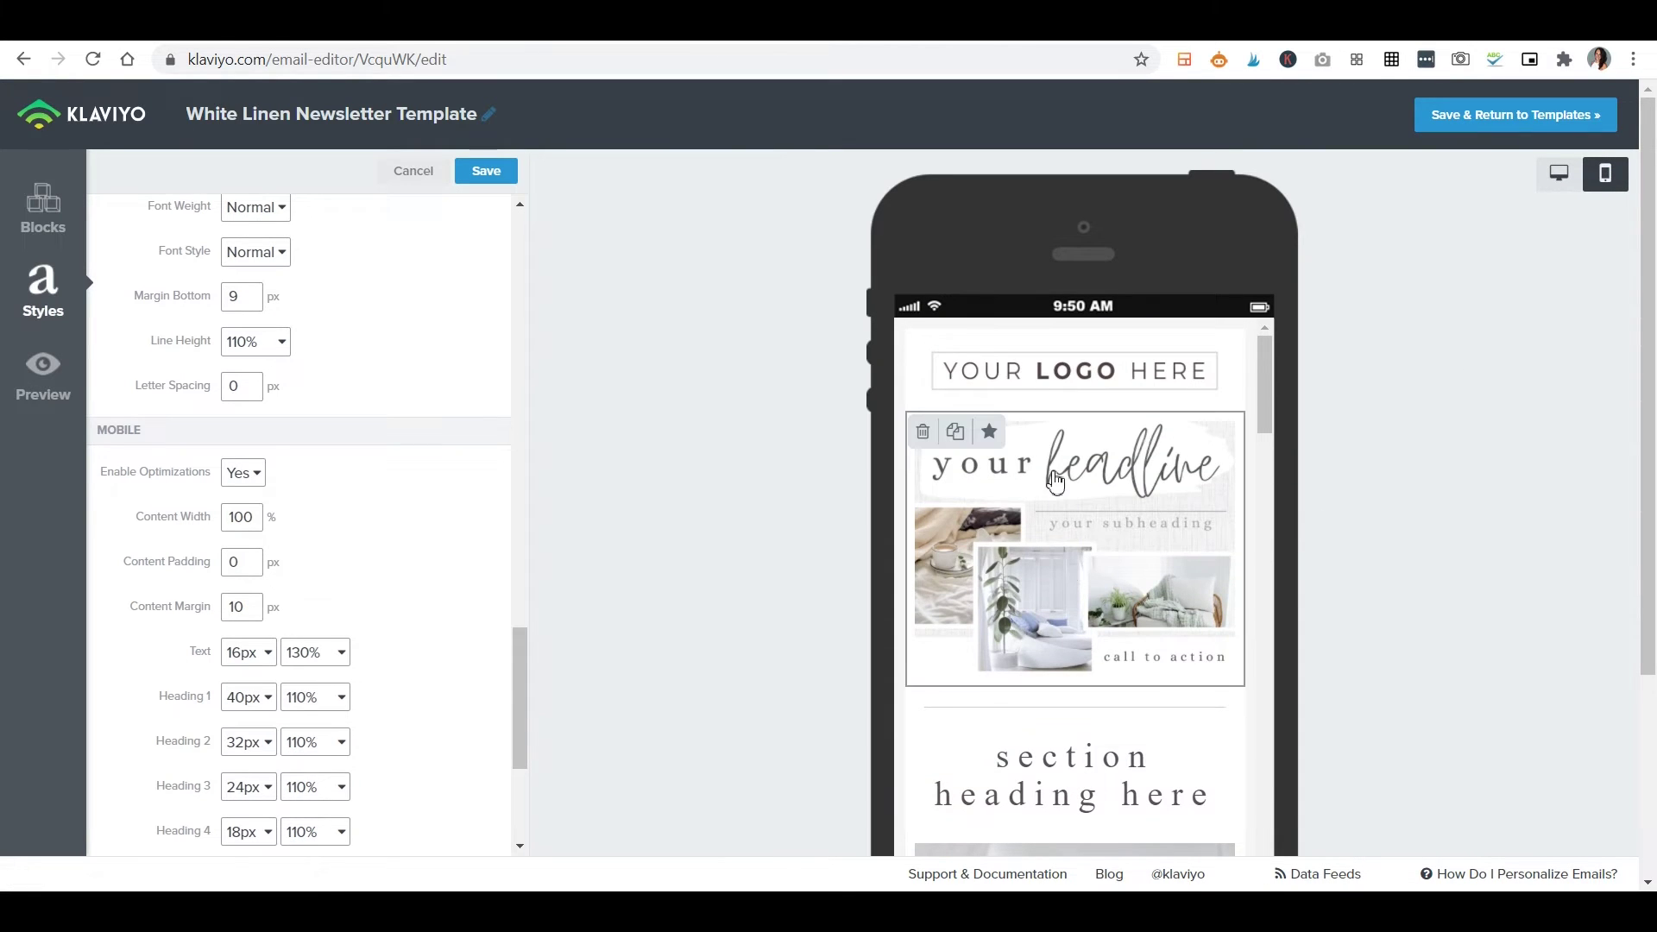
scroll(949, 502, "down", 10)
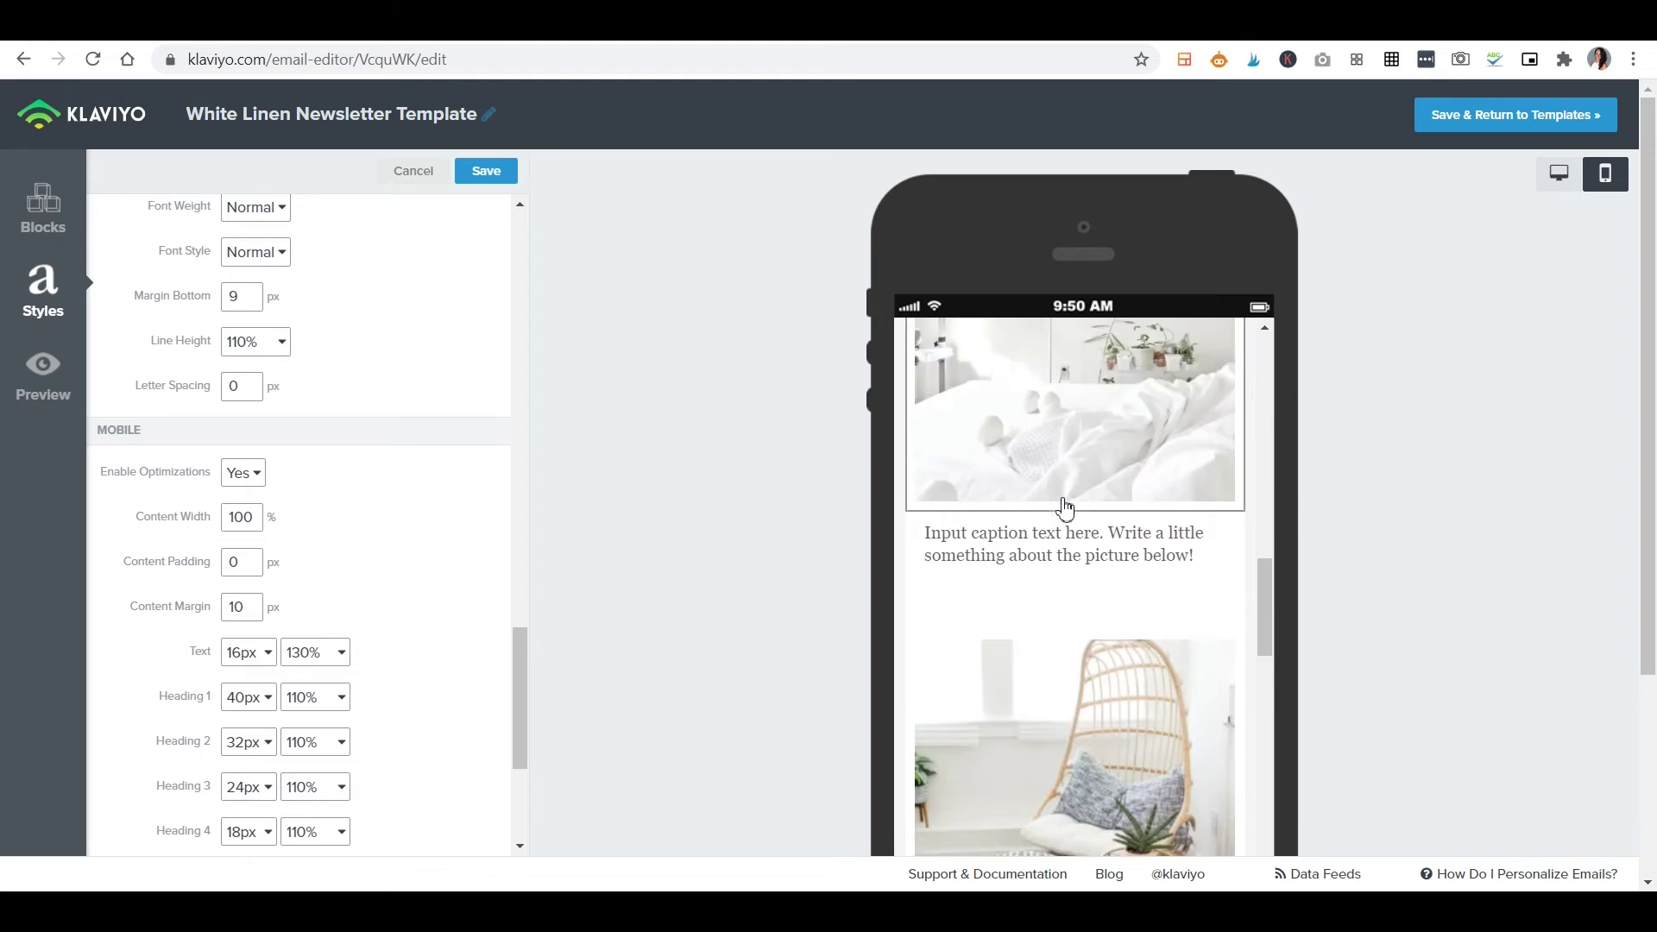
scroll(1066, 509, "down", 10)
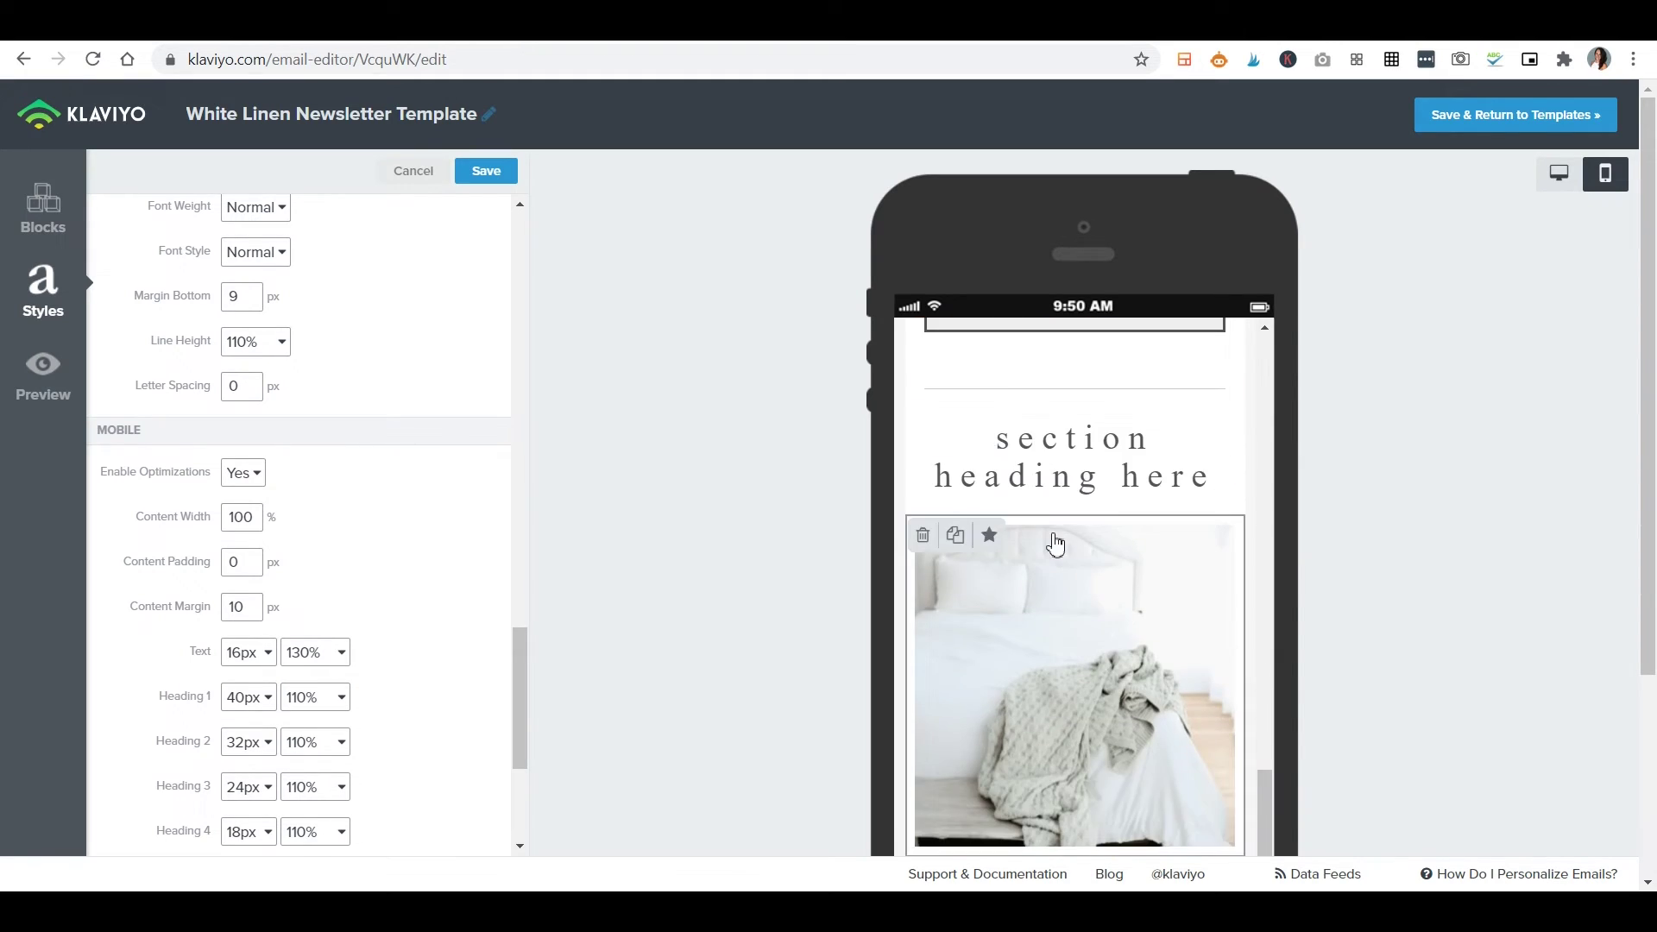
scroll(1055, 544, "up", 10)
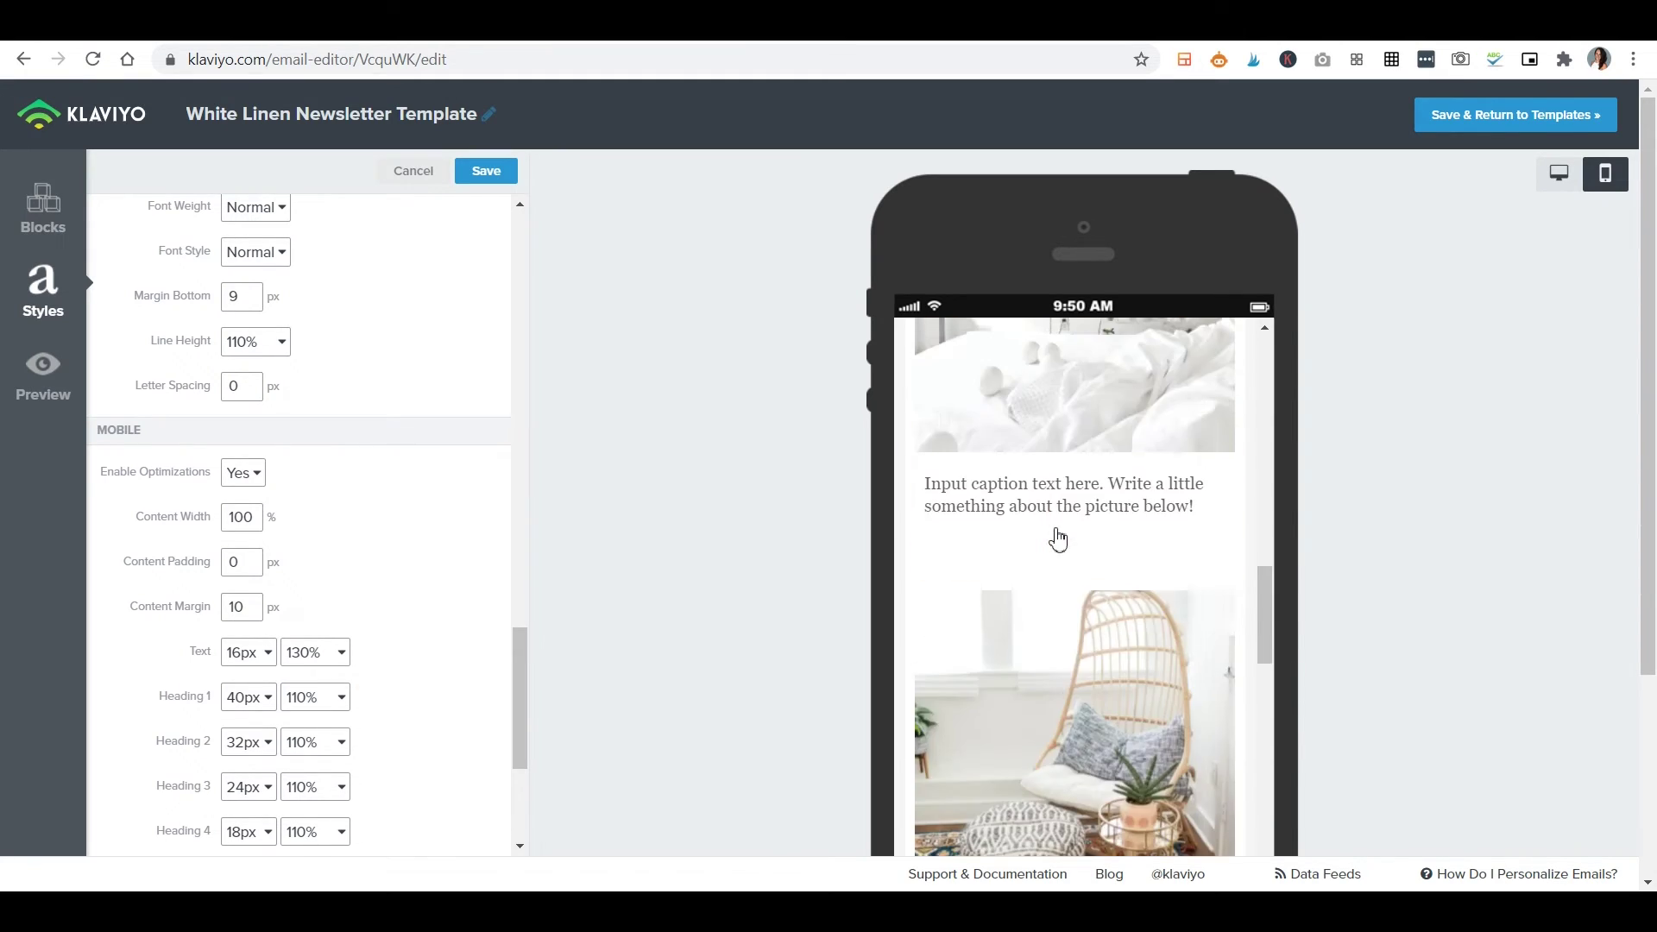
scroll(1059, 540, "up", 10)
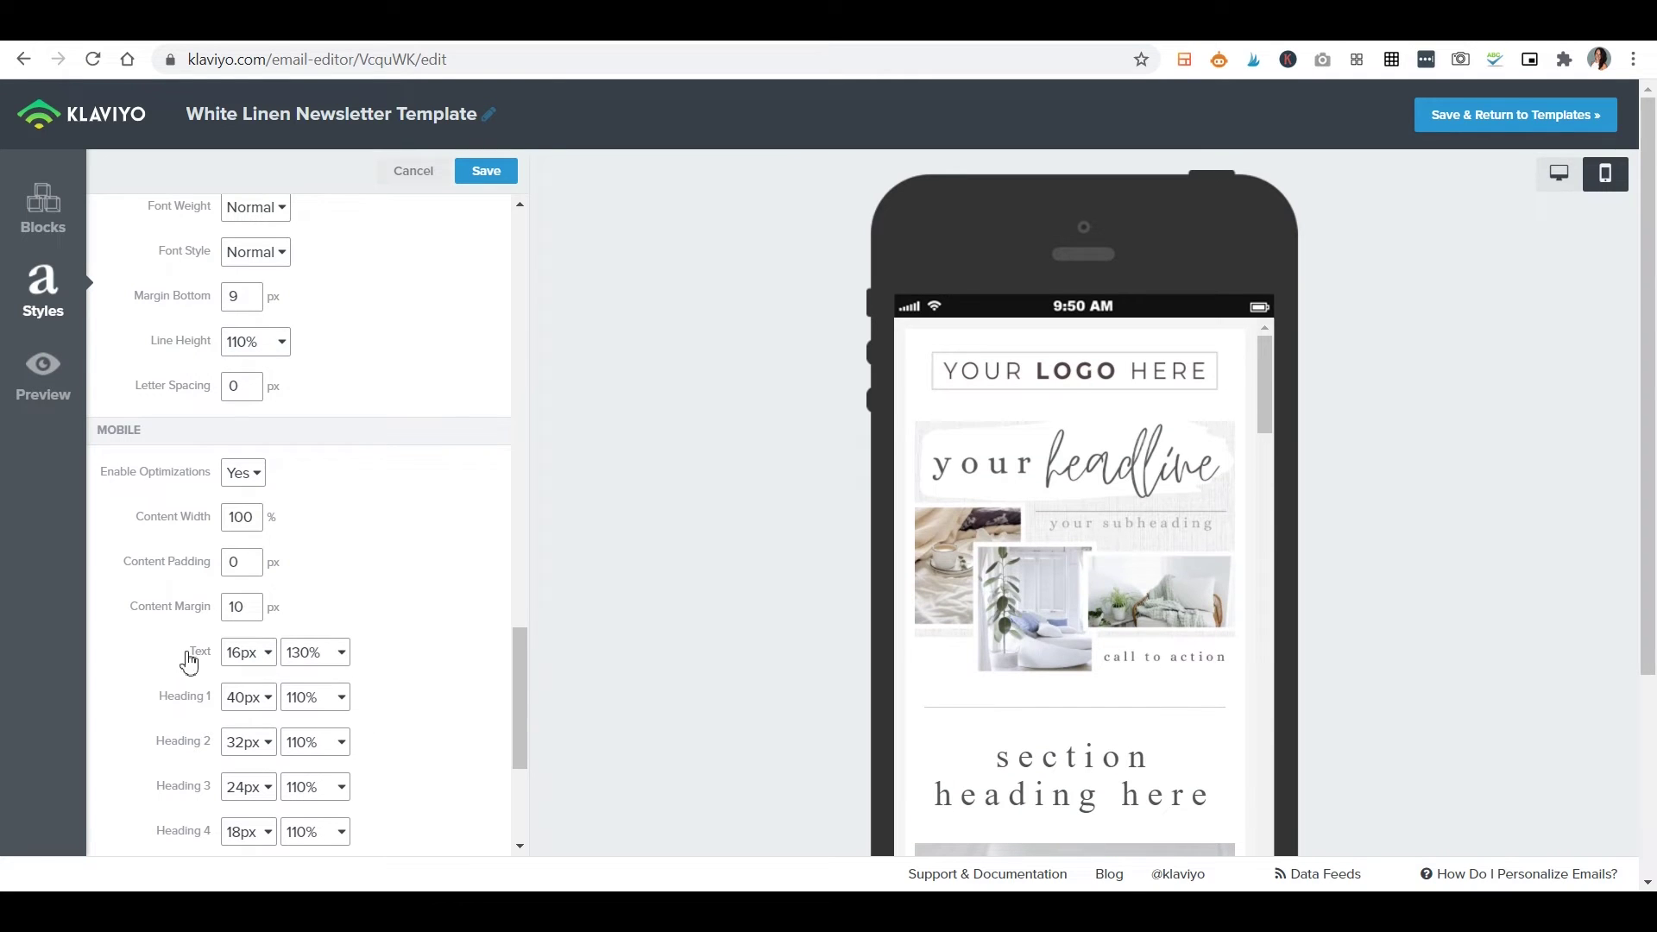
scroll(451, 636, "down", 3)
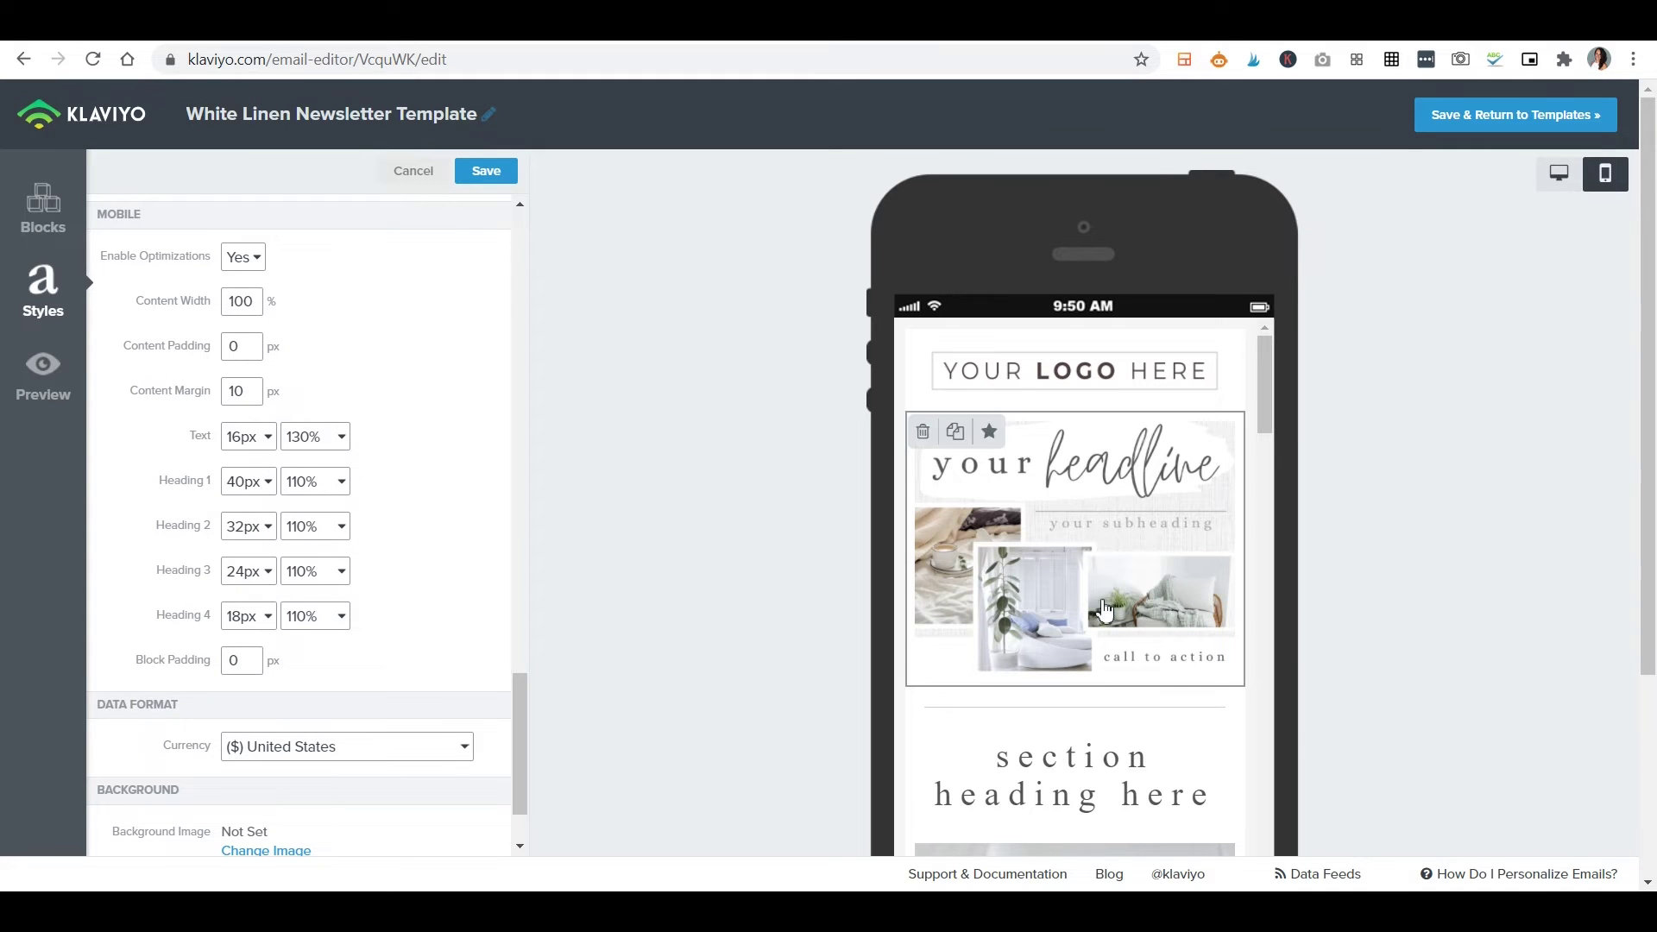
scroll(1096, 604, "down", 8)
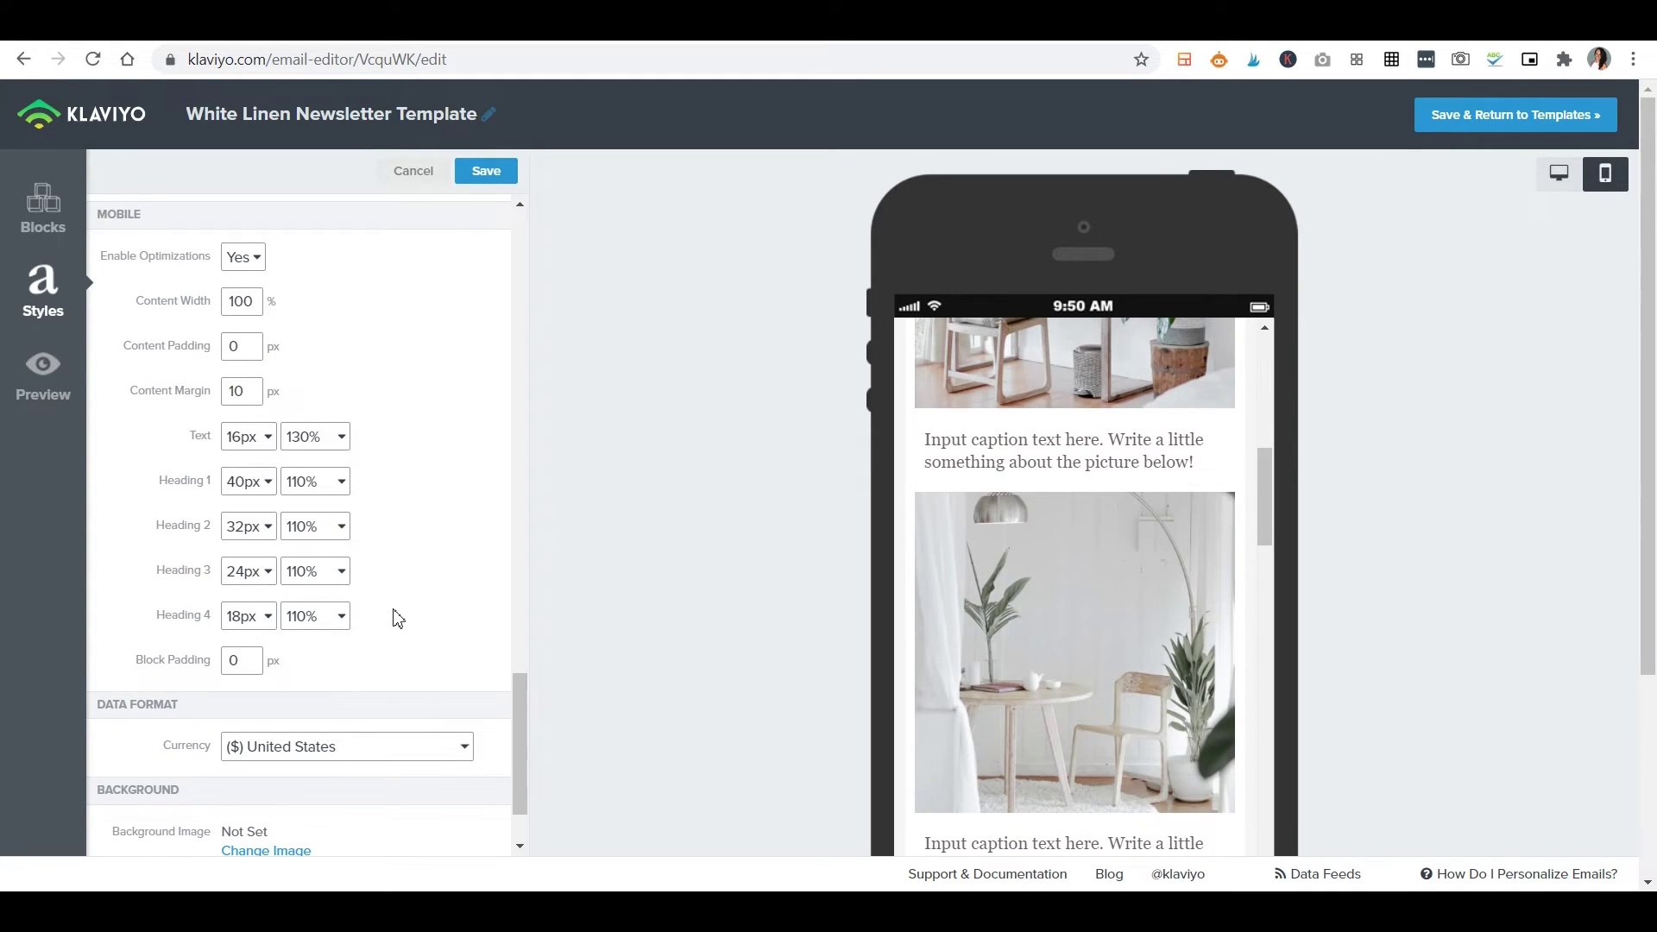
scroll(396, 616, "down", 1)
scroll(536, 422, "down", 1)
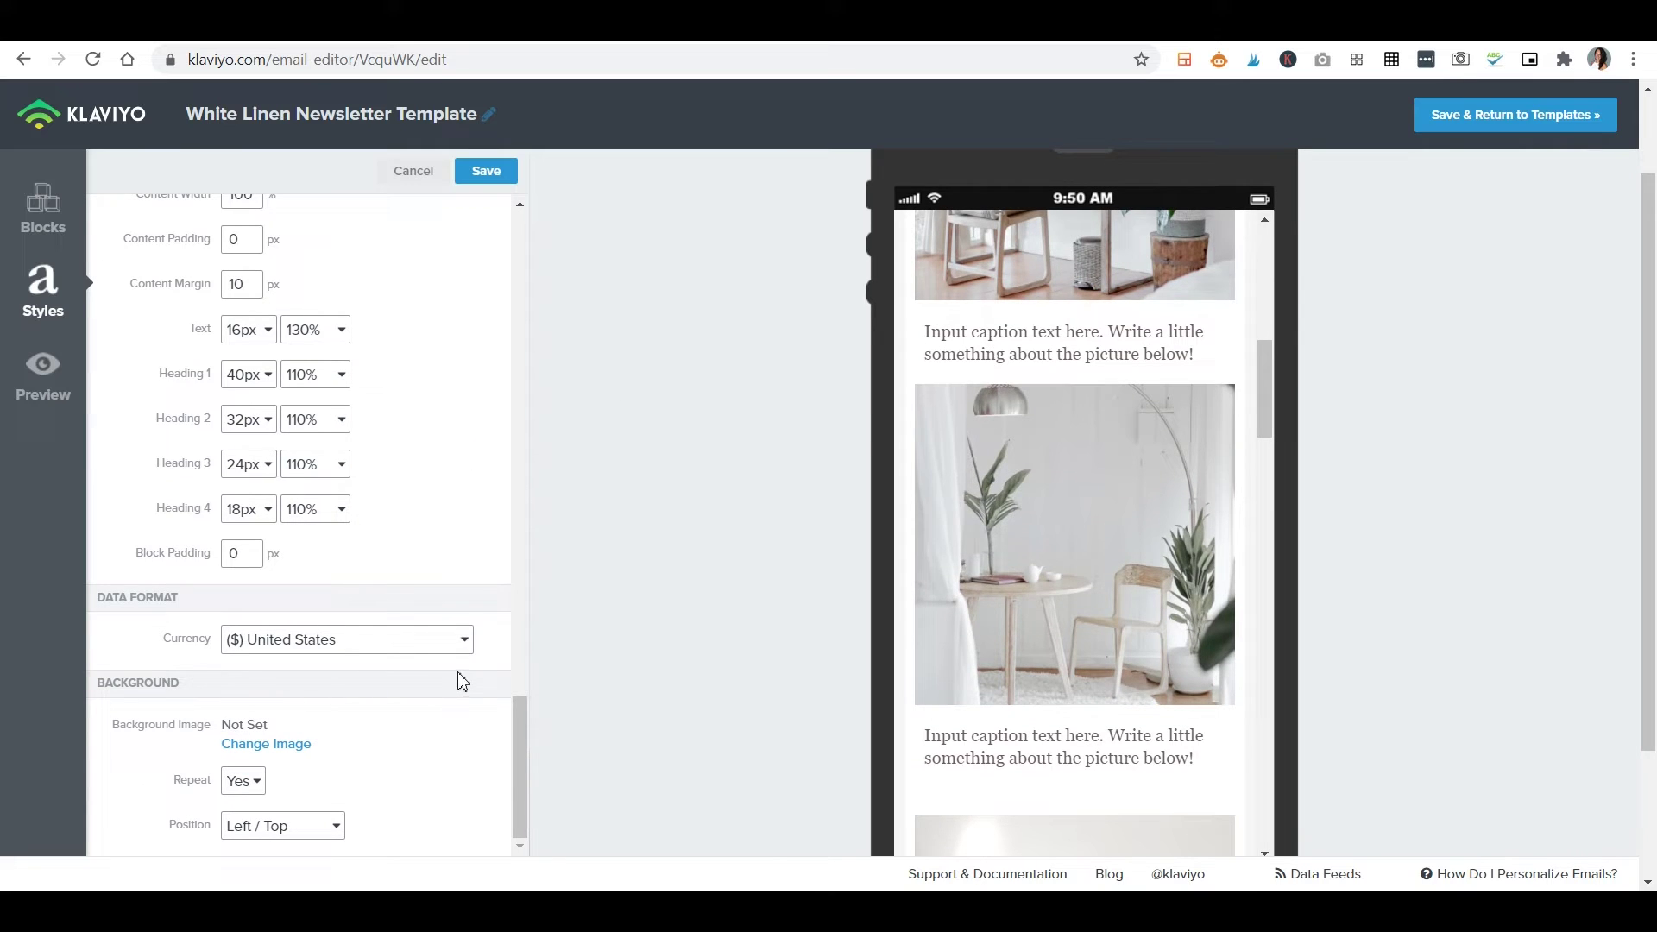
scroll(424, 672, "down", 2)
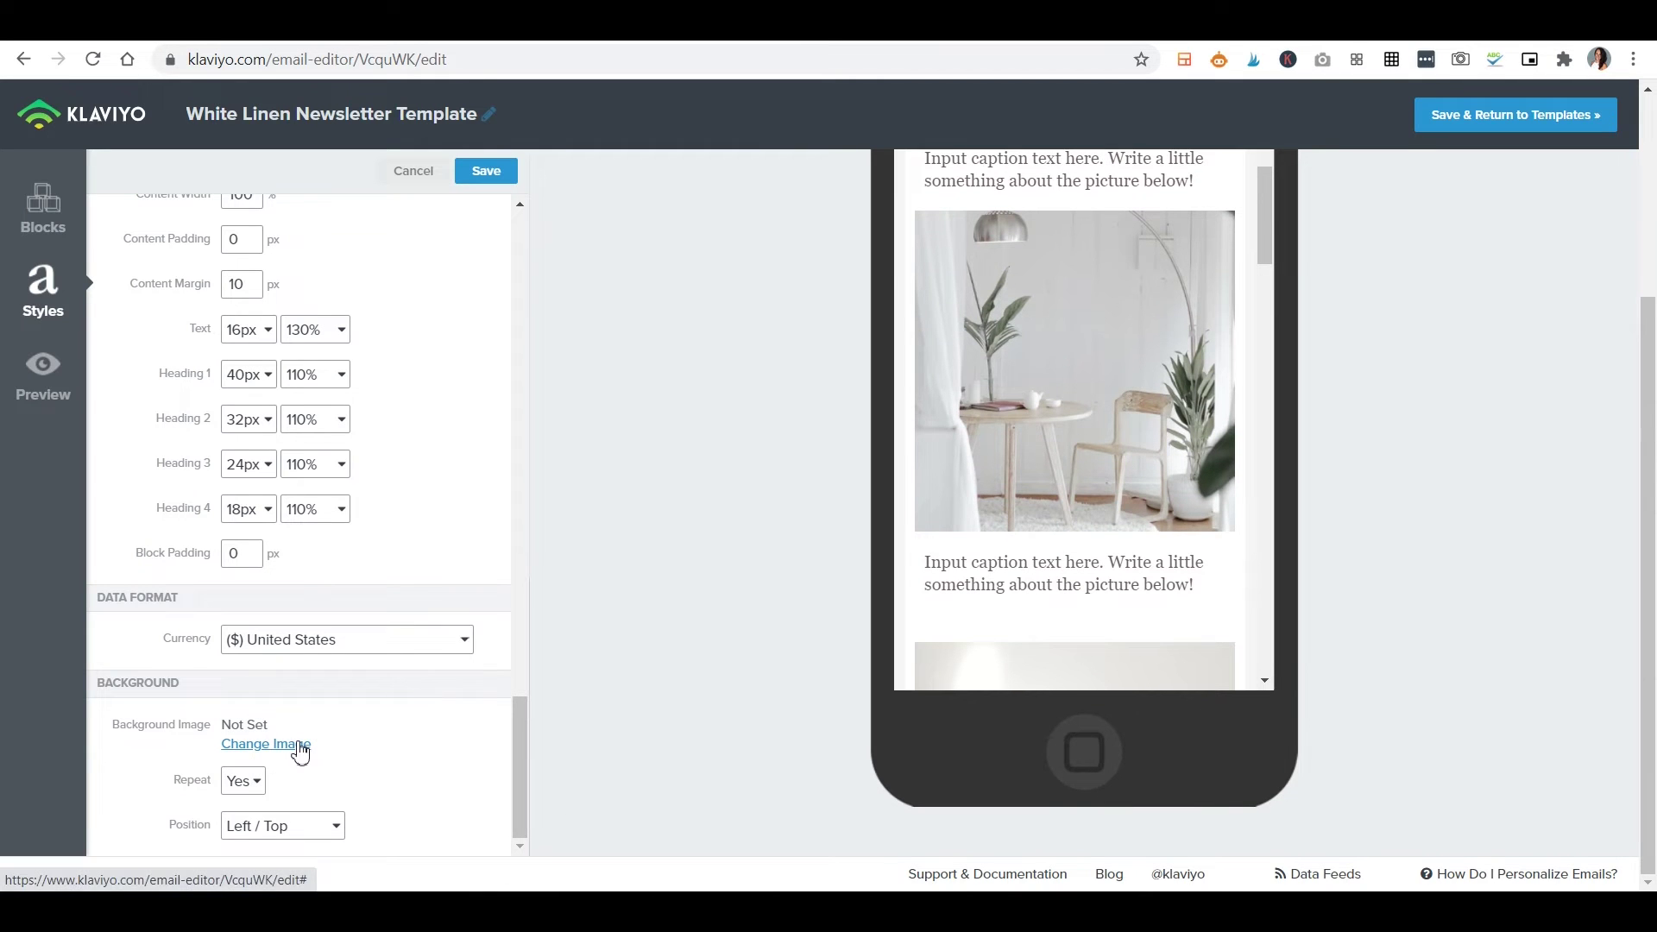
Switch back to the desktop preview and save the email-wide style settings.
mouse_move(956, 606)
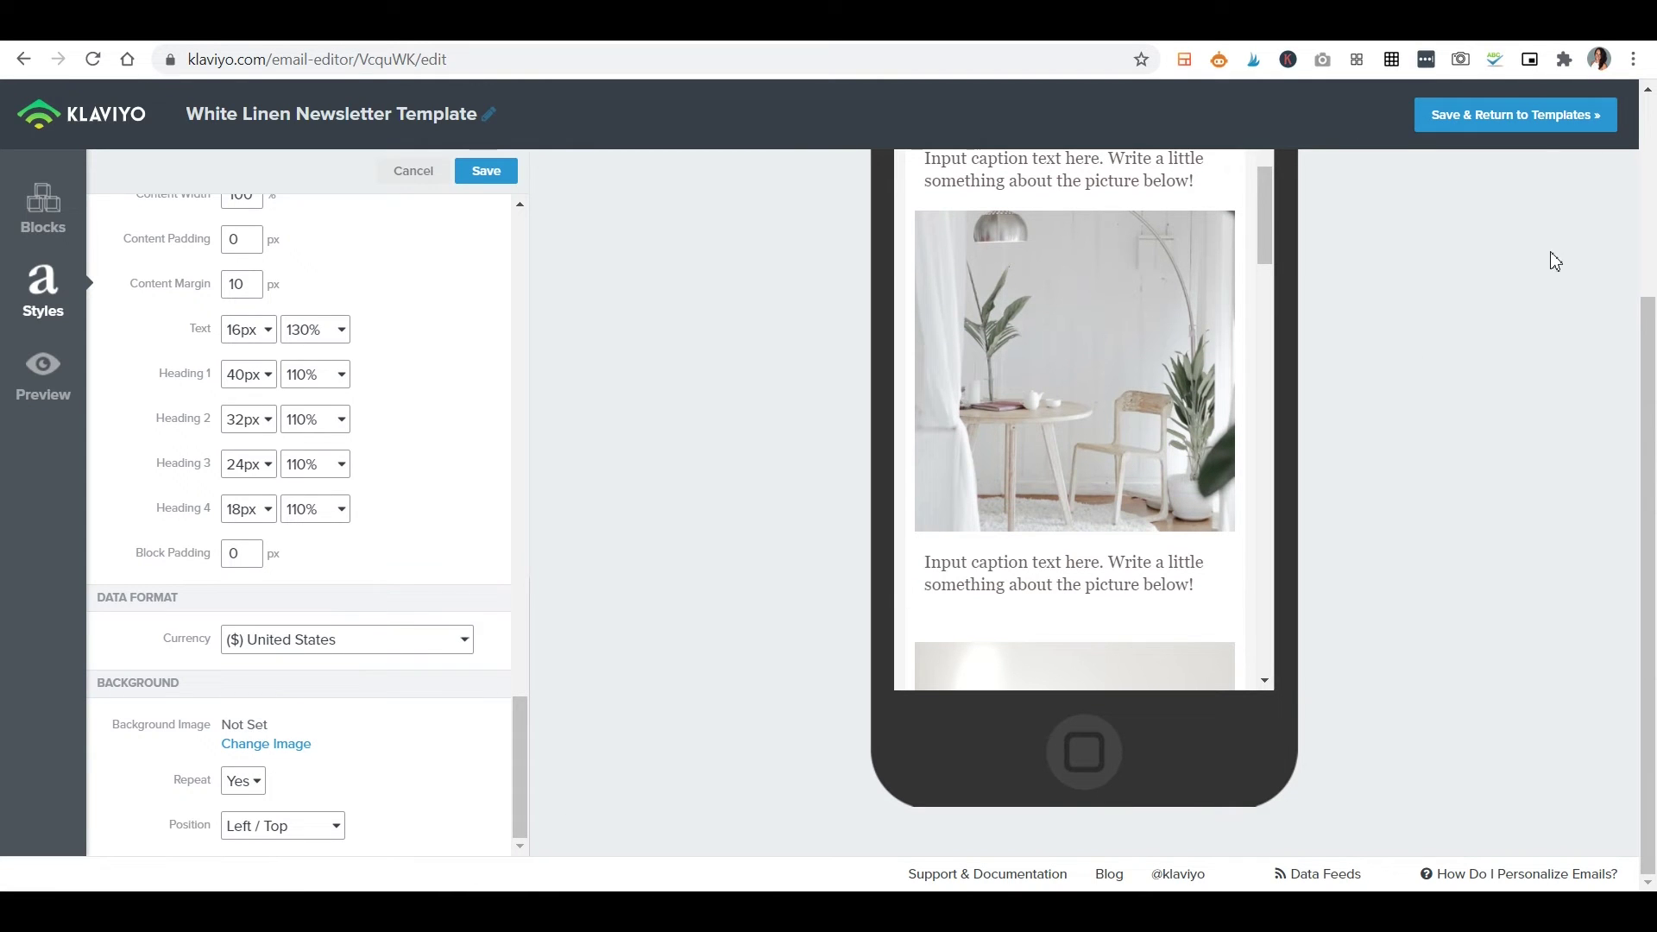
scroll(1544, 257, "up", 3)
left_click(1557, 172)
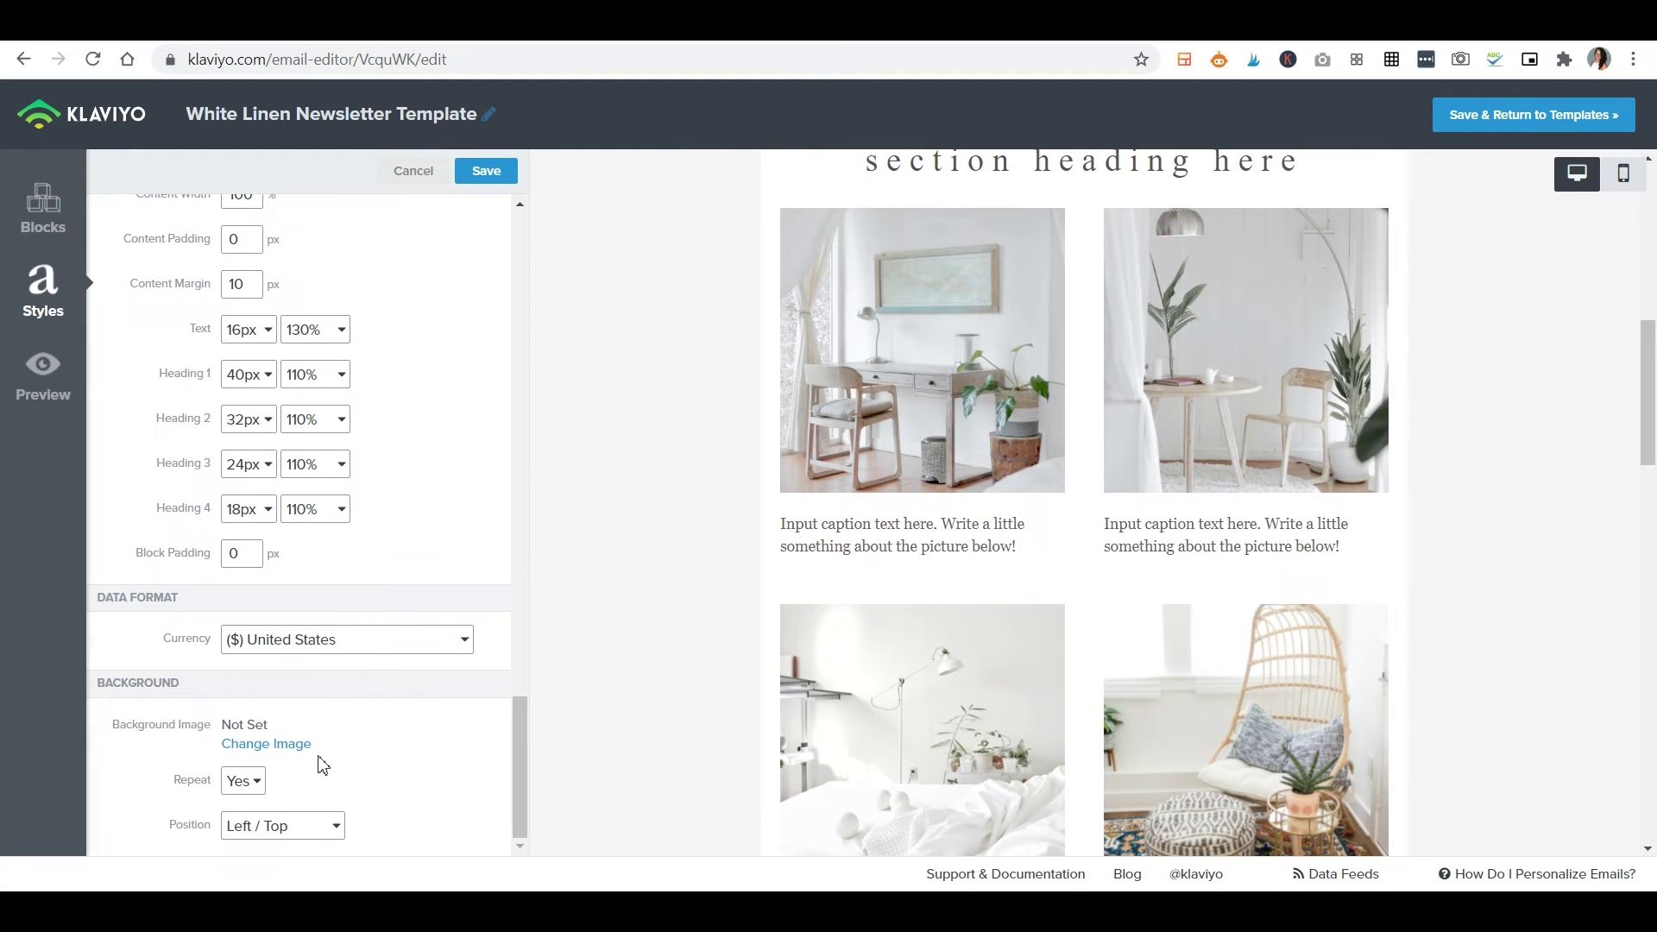
left_click(496, 173)
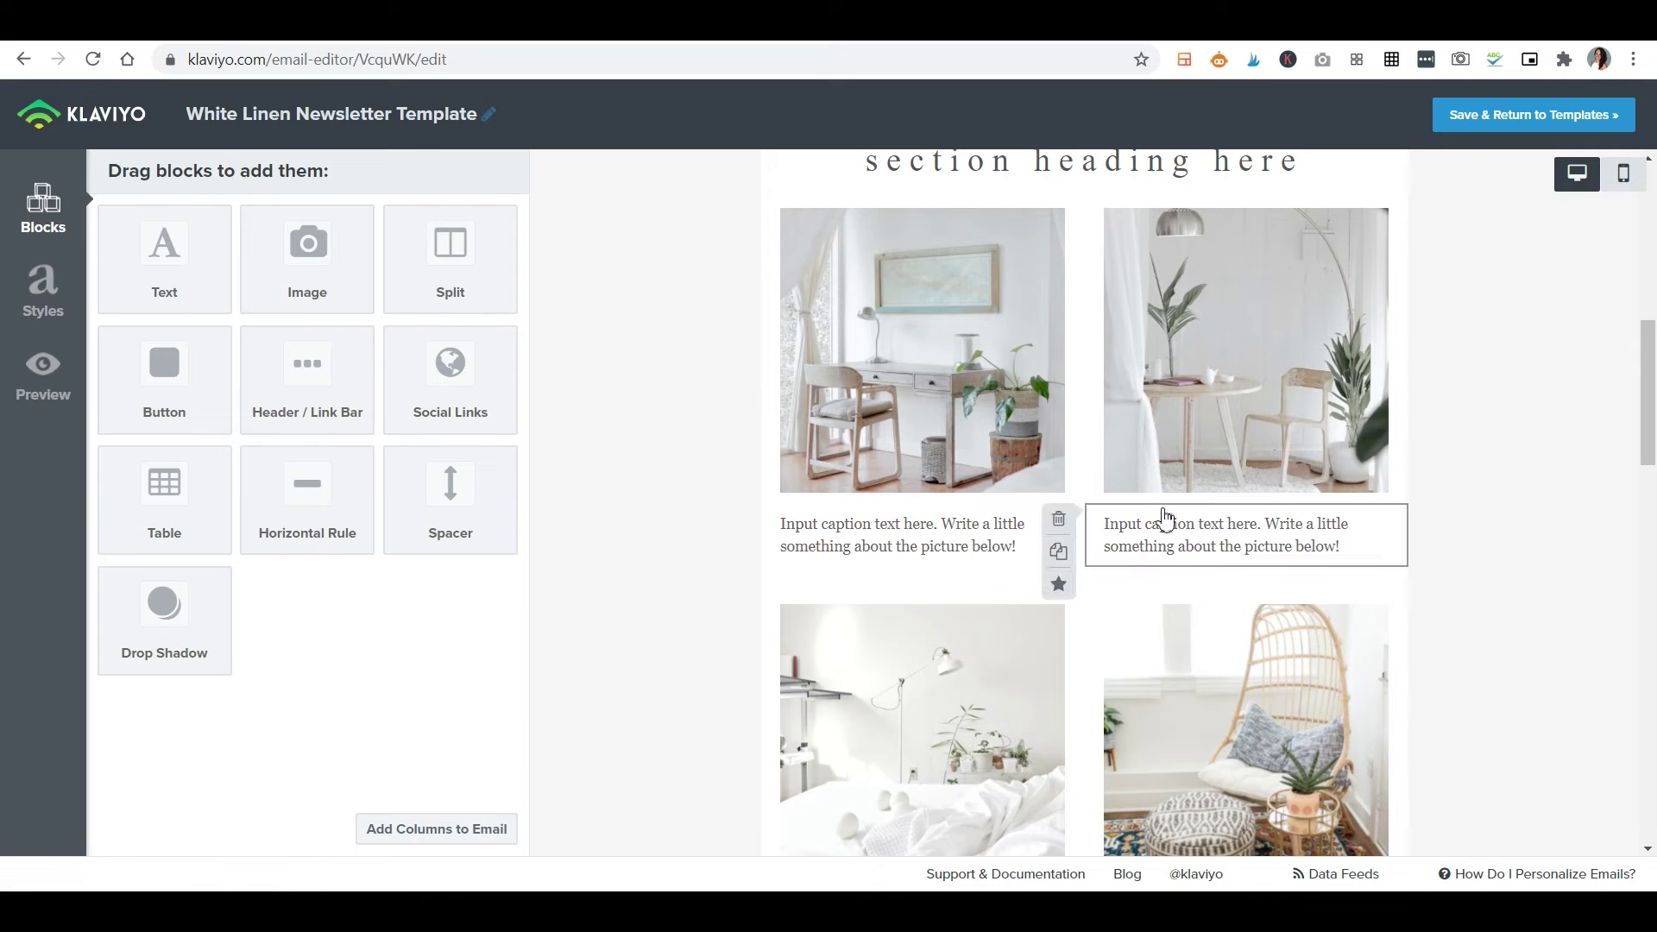
scroll(1012, 438, "up", 7)
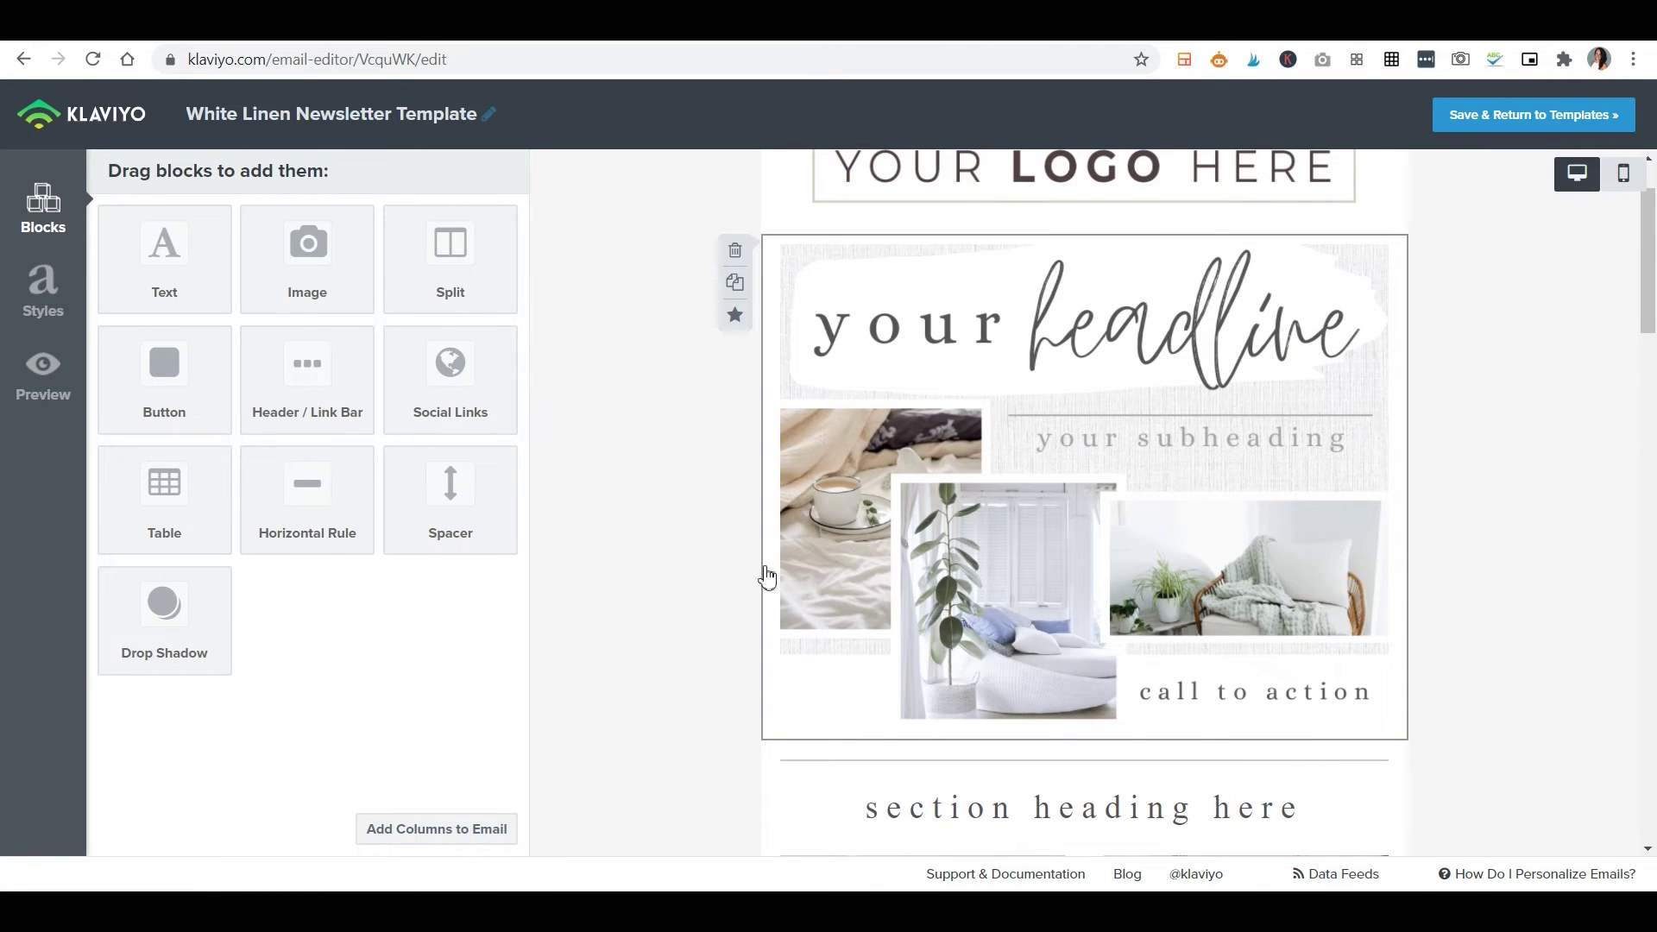
scroll(768, 569, "up", 2)
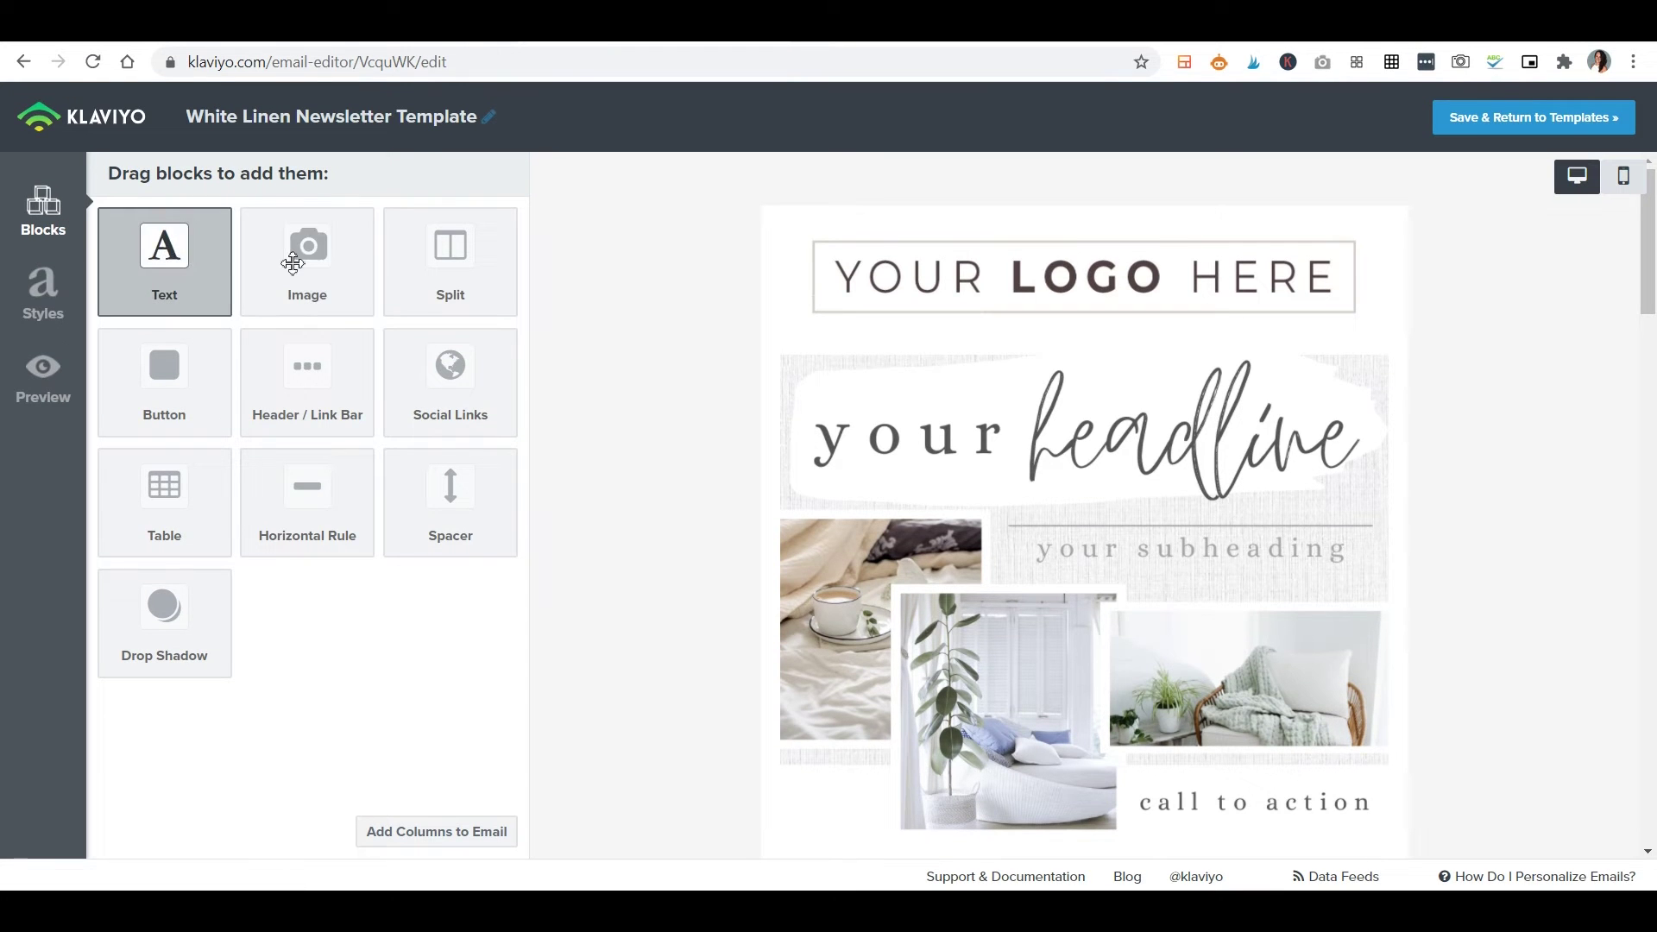
scroll(1113, 423, "down", 5)
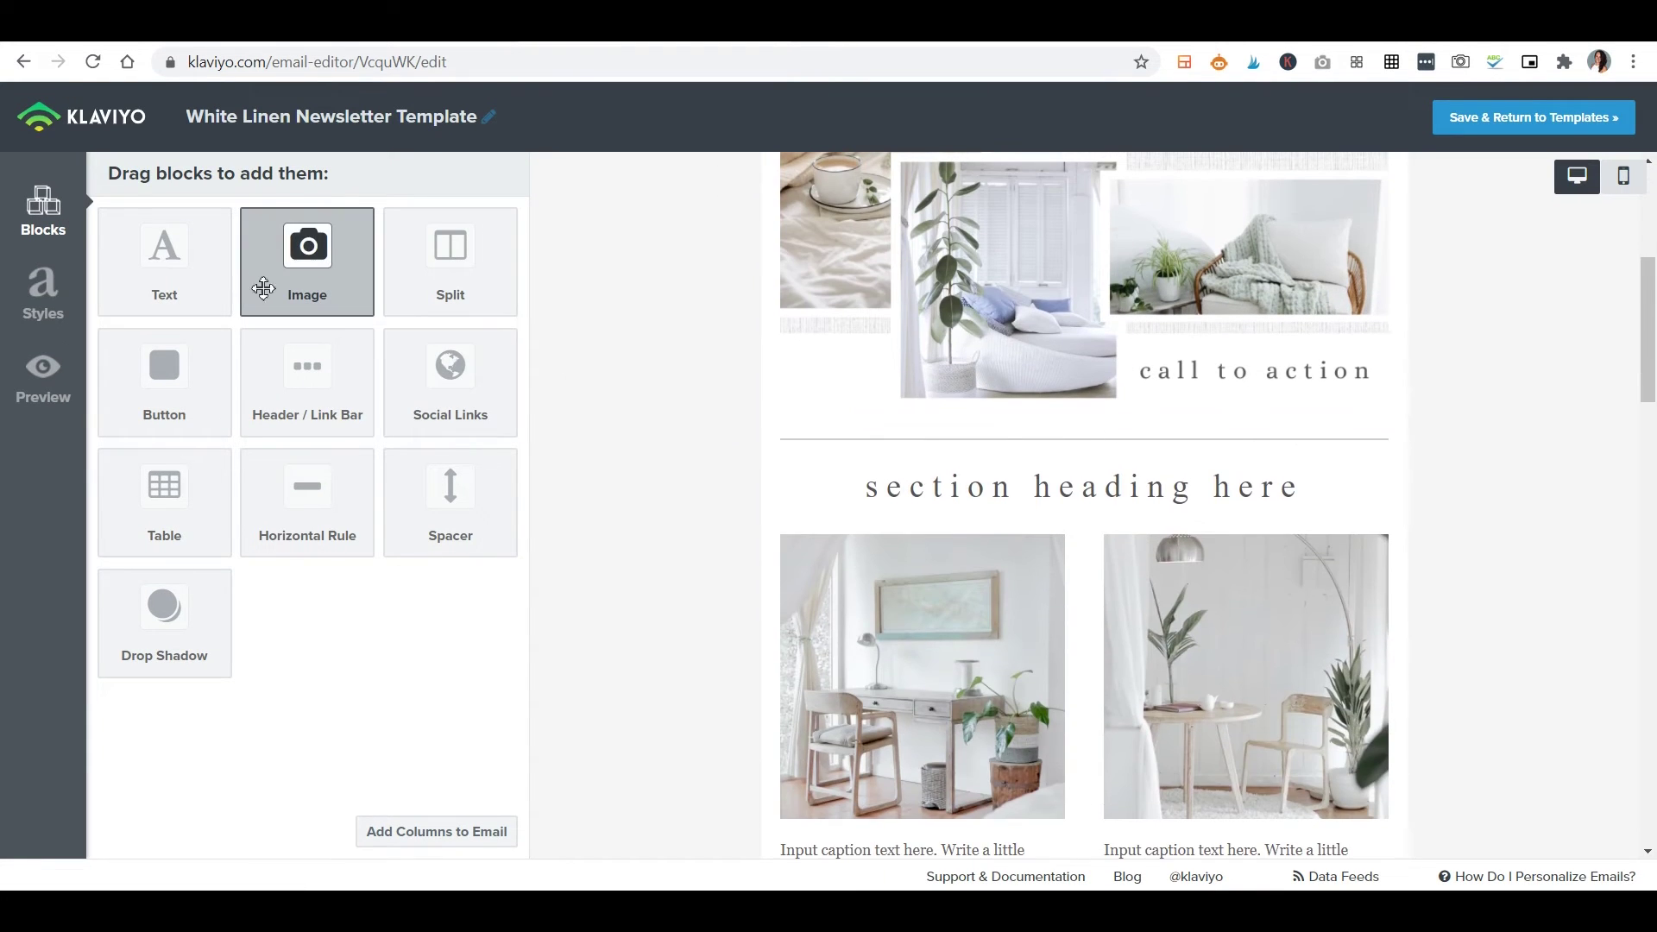
left_click_drag(297, 258, 951, 390)
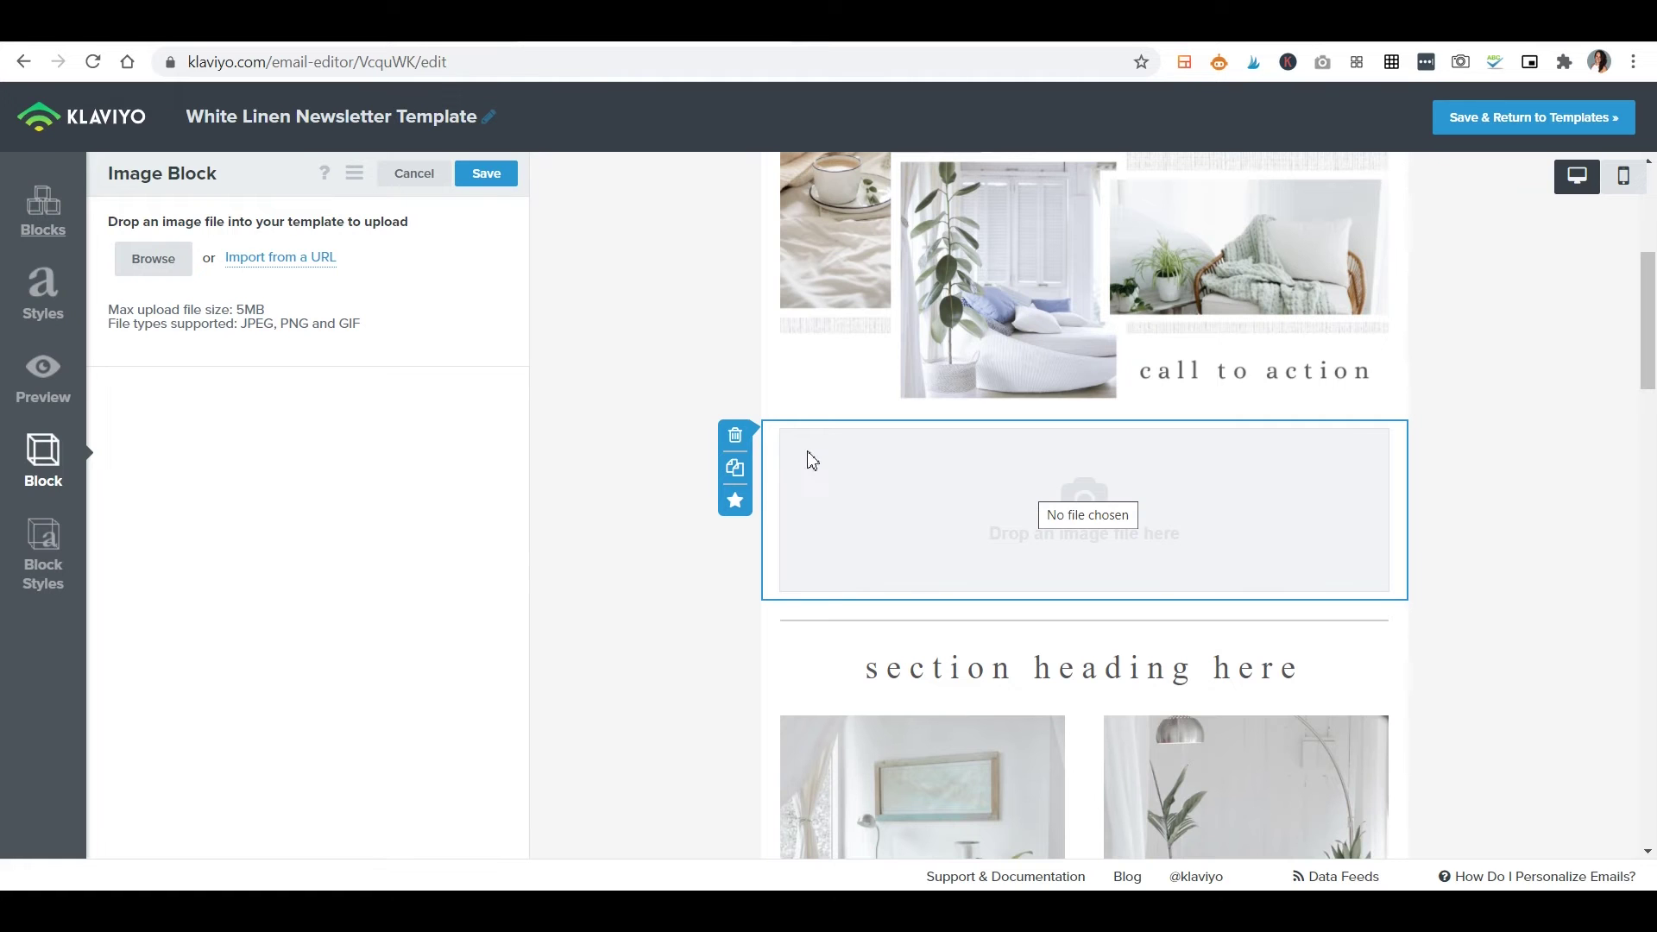
left_click(735, 435)
left_click(1089, 322)
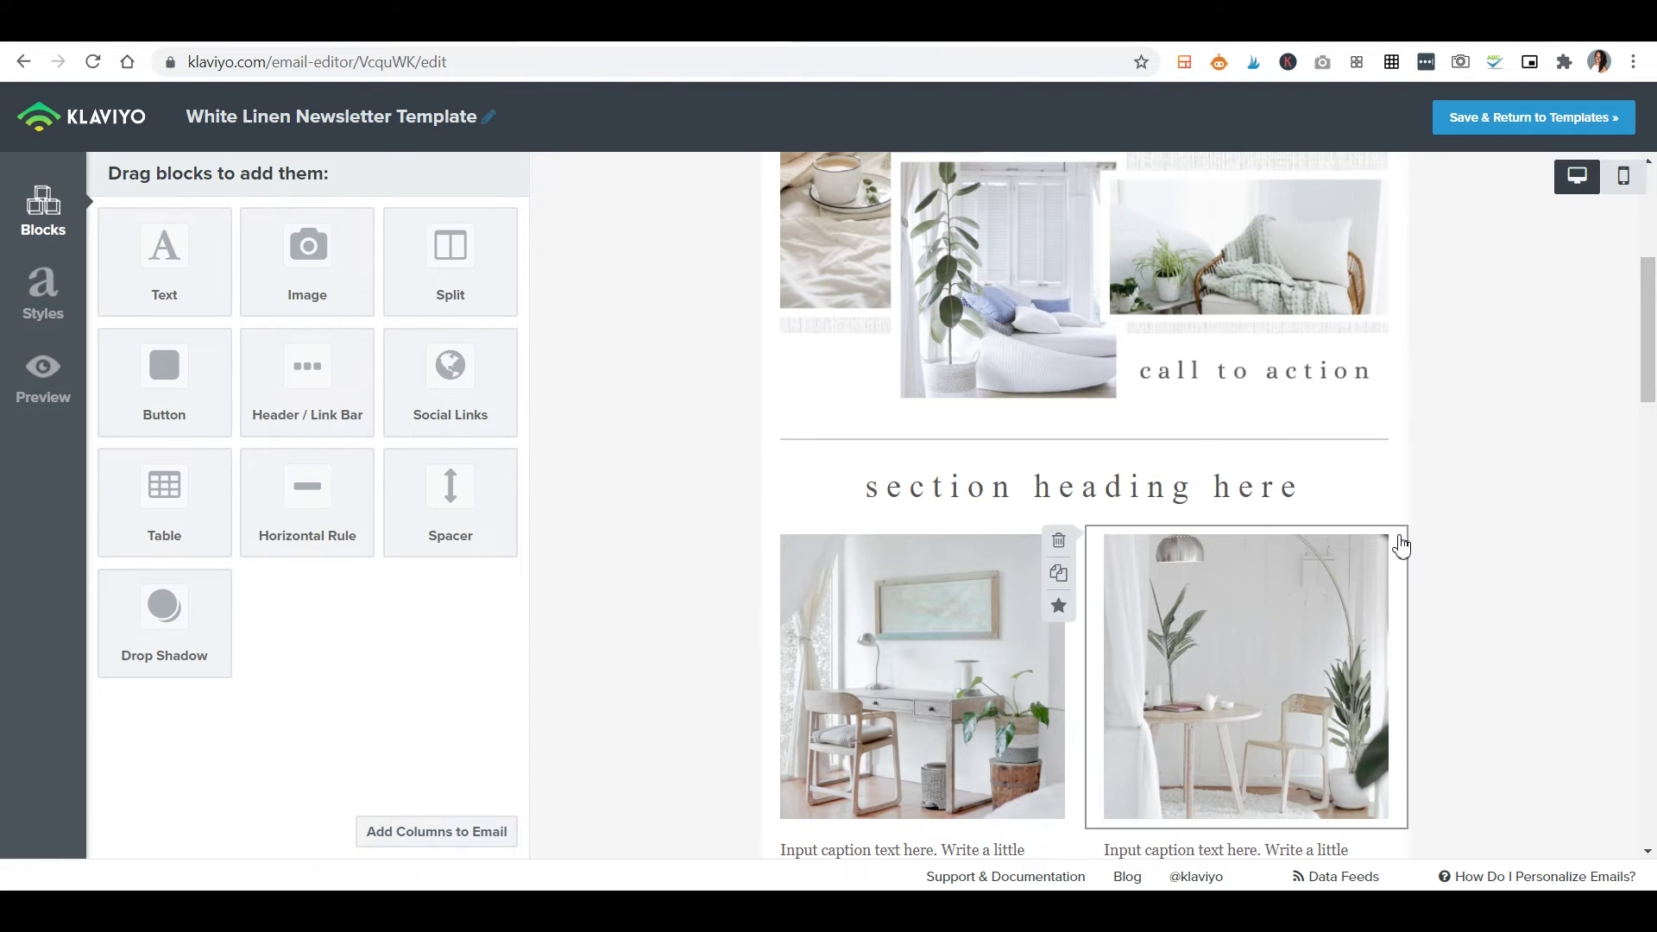
scroll(1342, 510, "down", 6)
scroll(1338, 512, "down", 4)
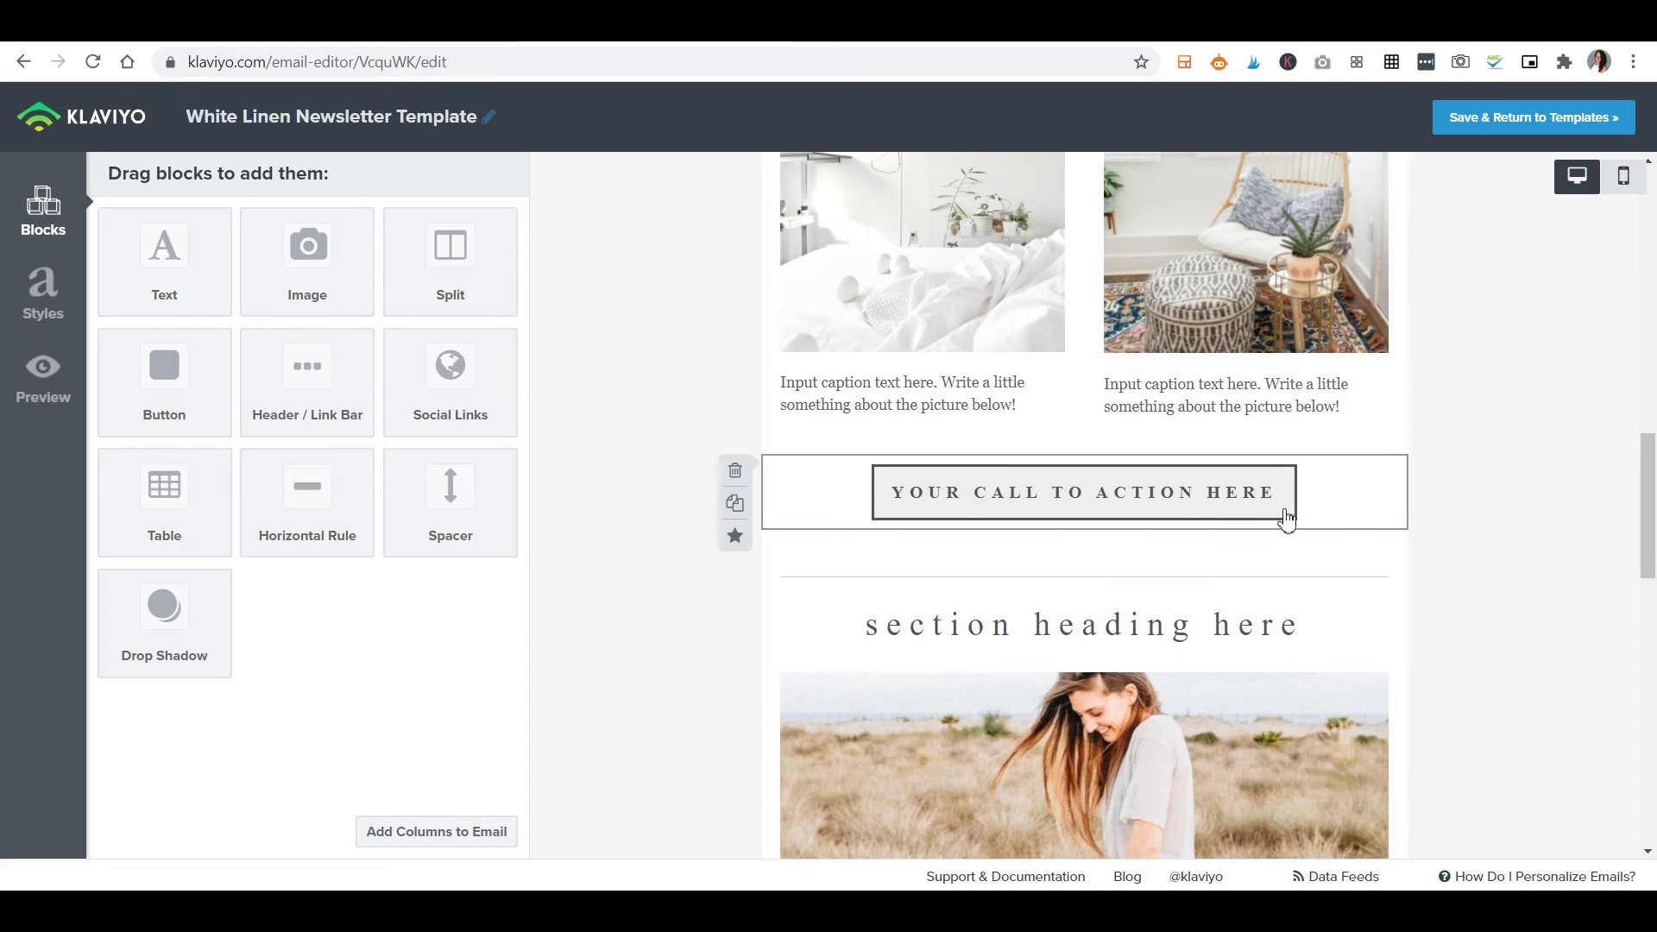
scroll(1288, 515, "down", 3)
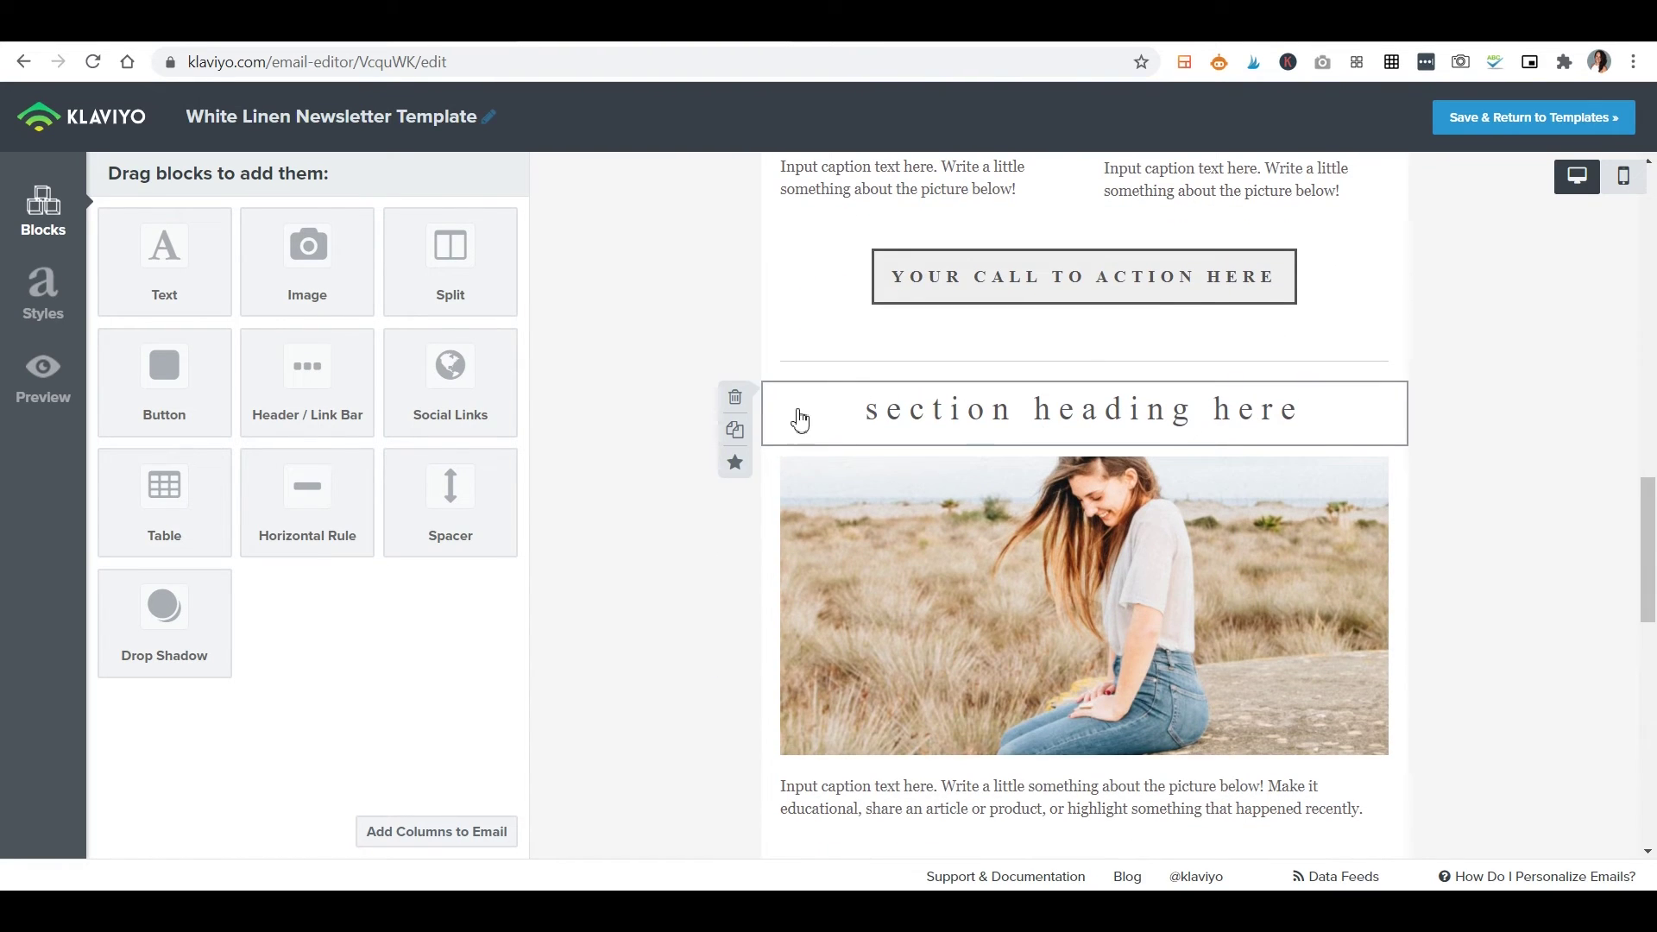
left_click_drag(899, 411, 906, 695)
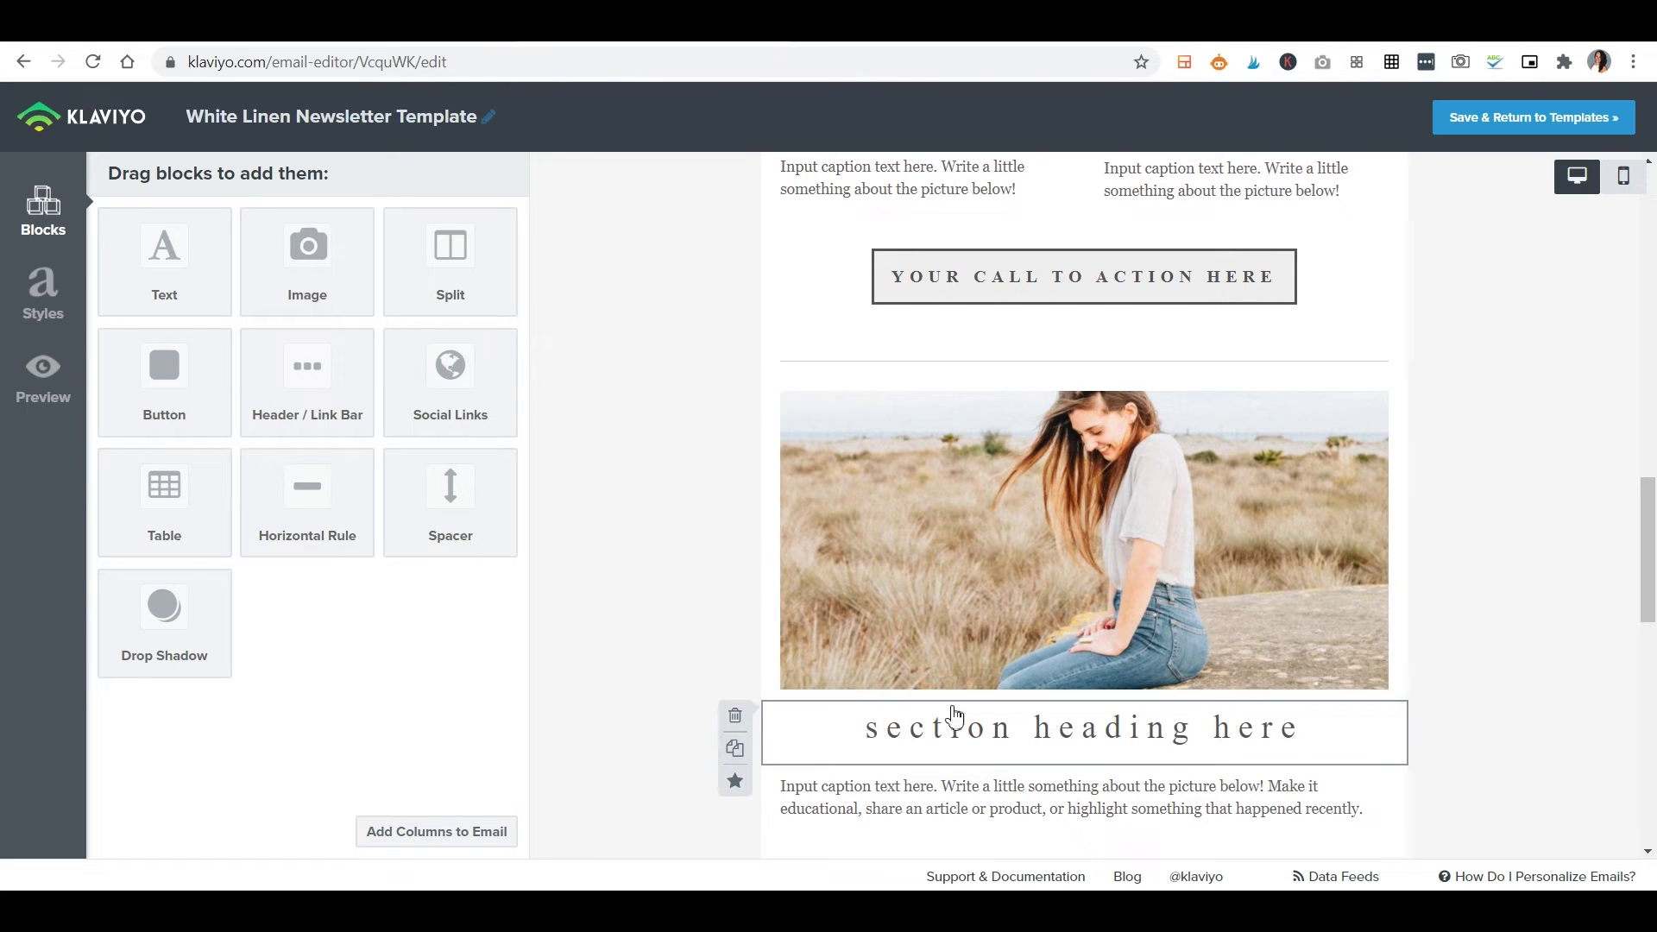
left_click_drag(874, 751, 875, 432)
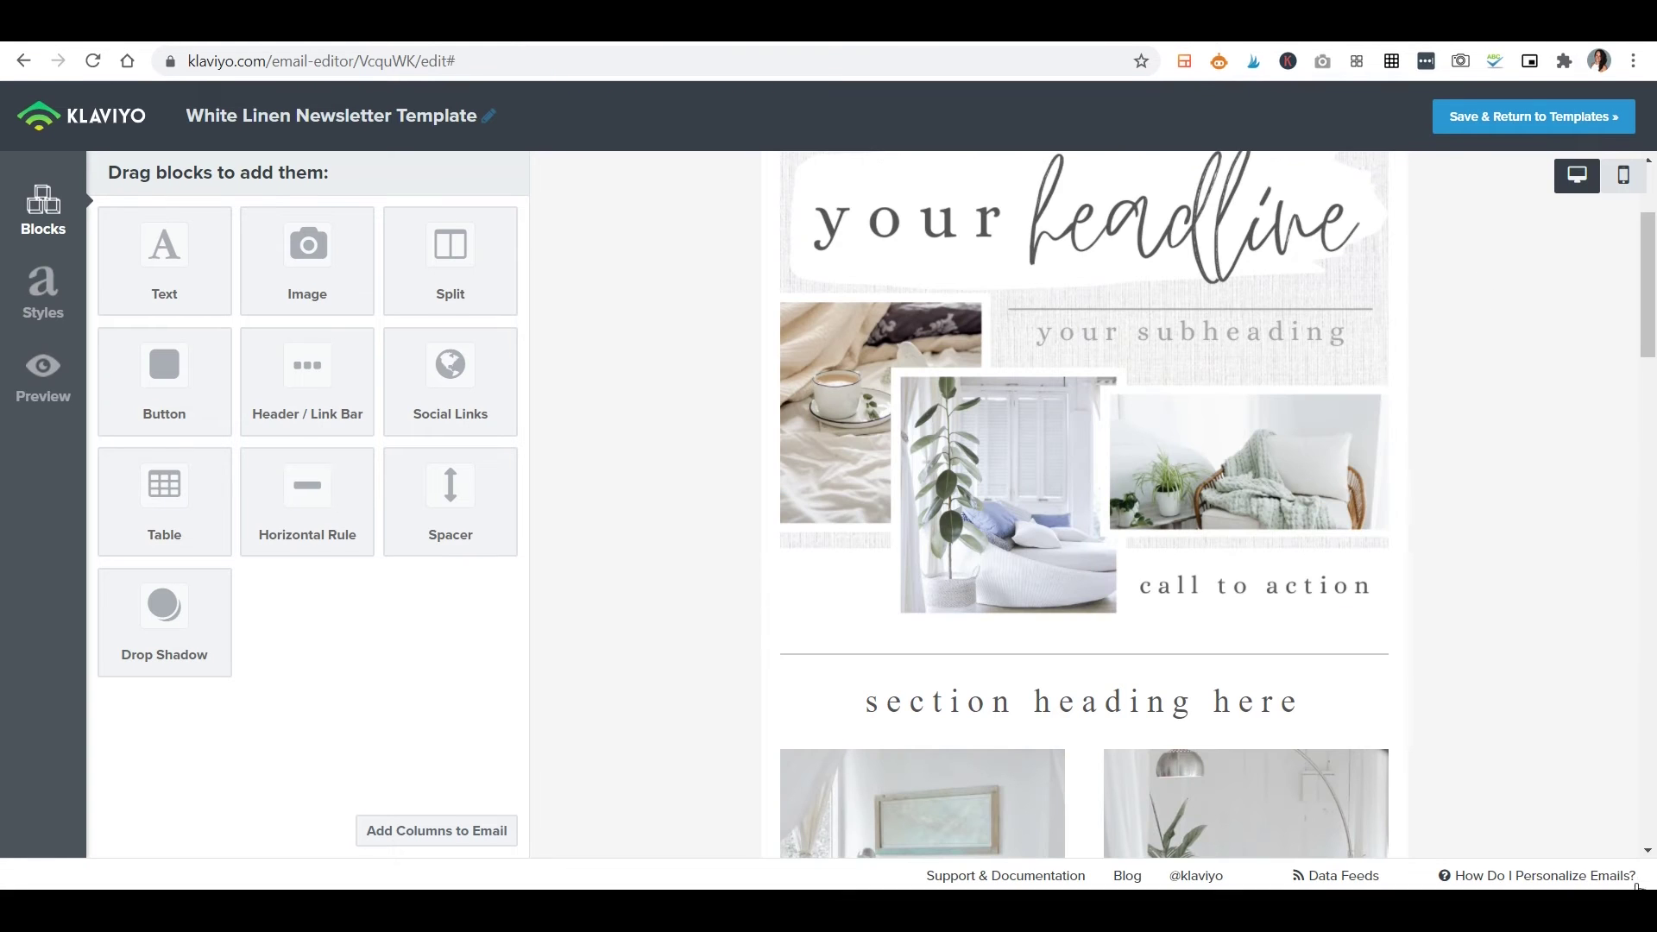
Select the section heading and review its Block Styles settings.
left_click(1236, 712)
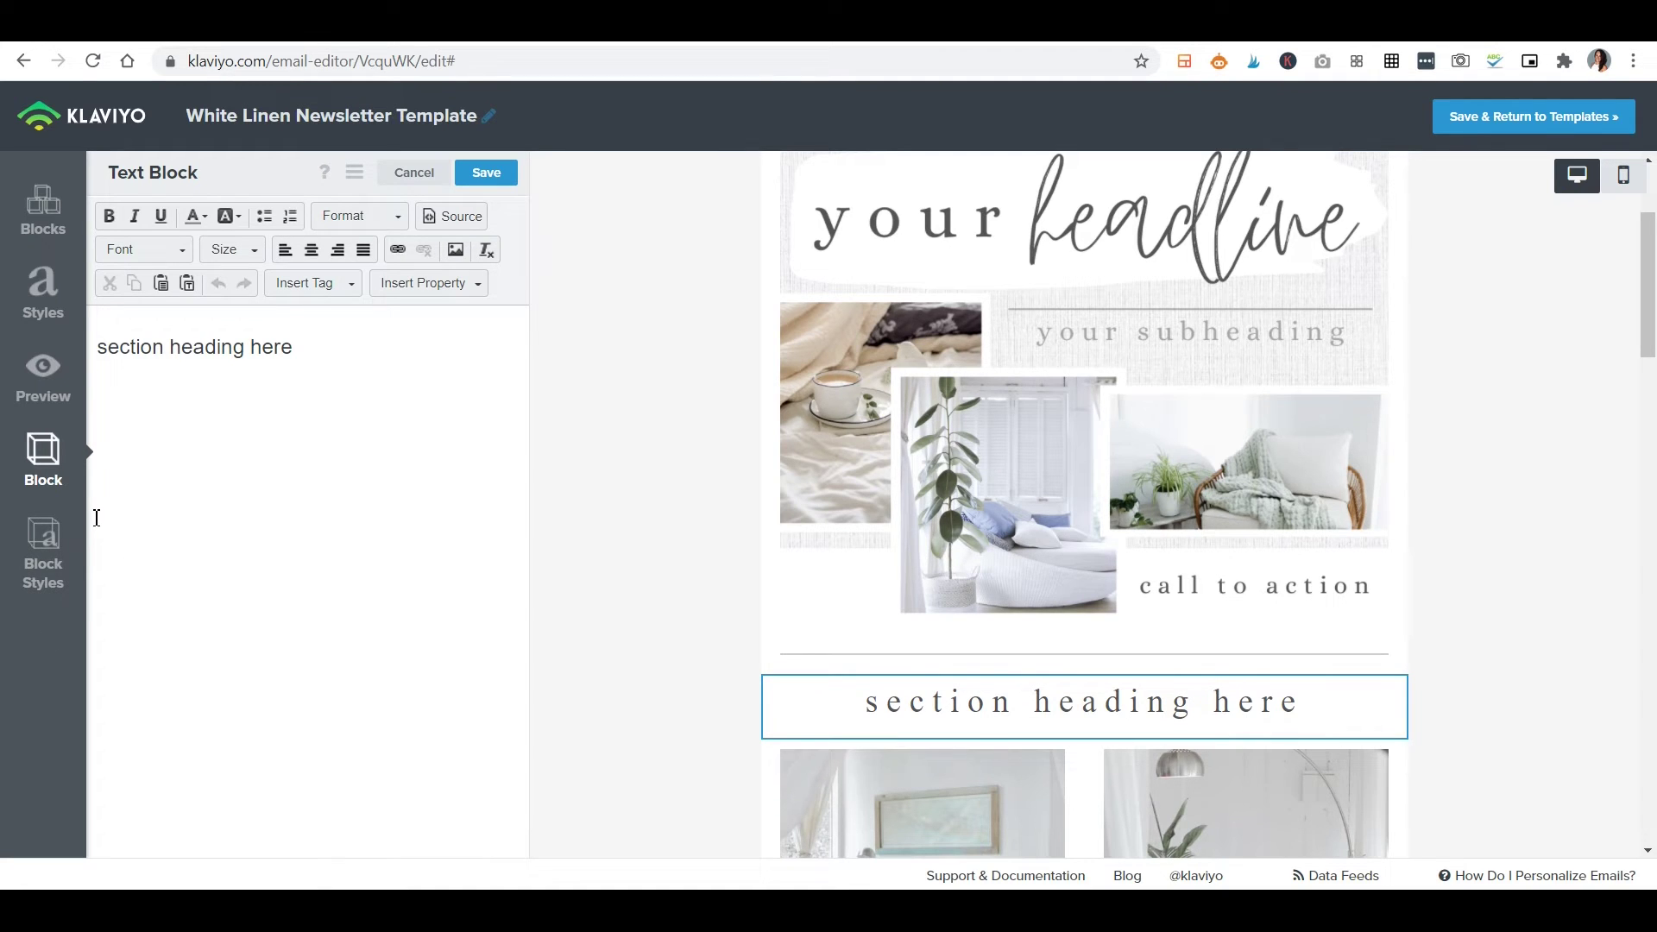
left_click(50, 551)
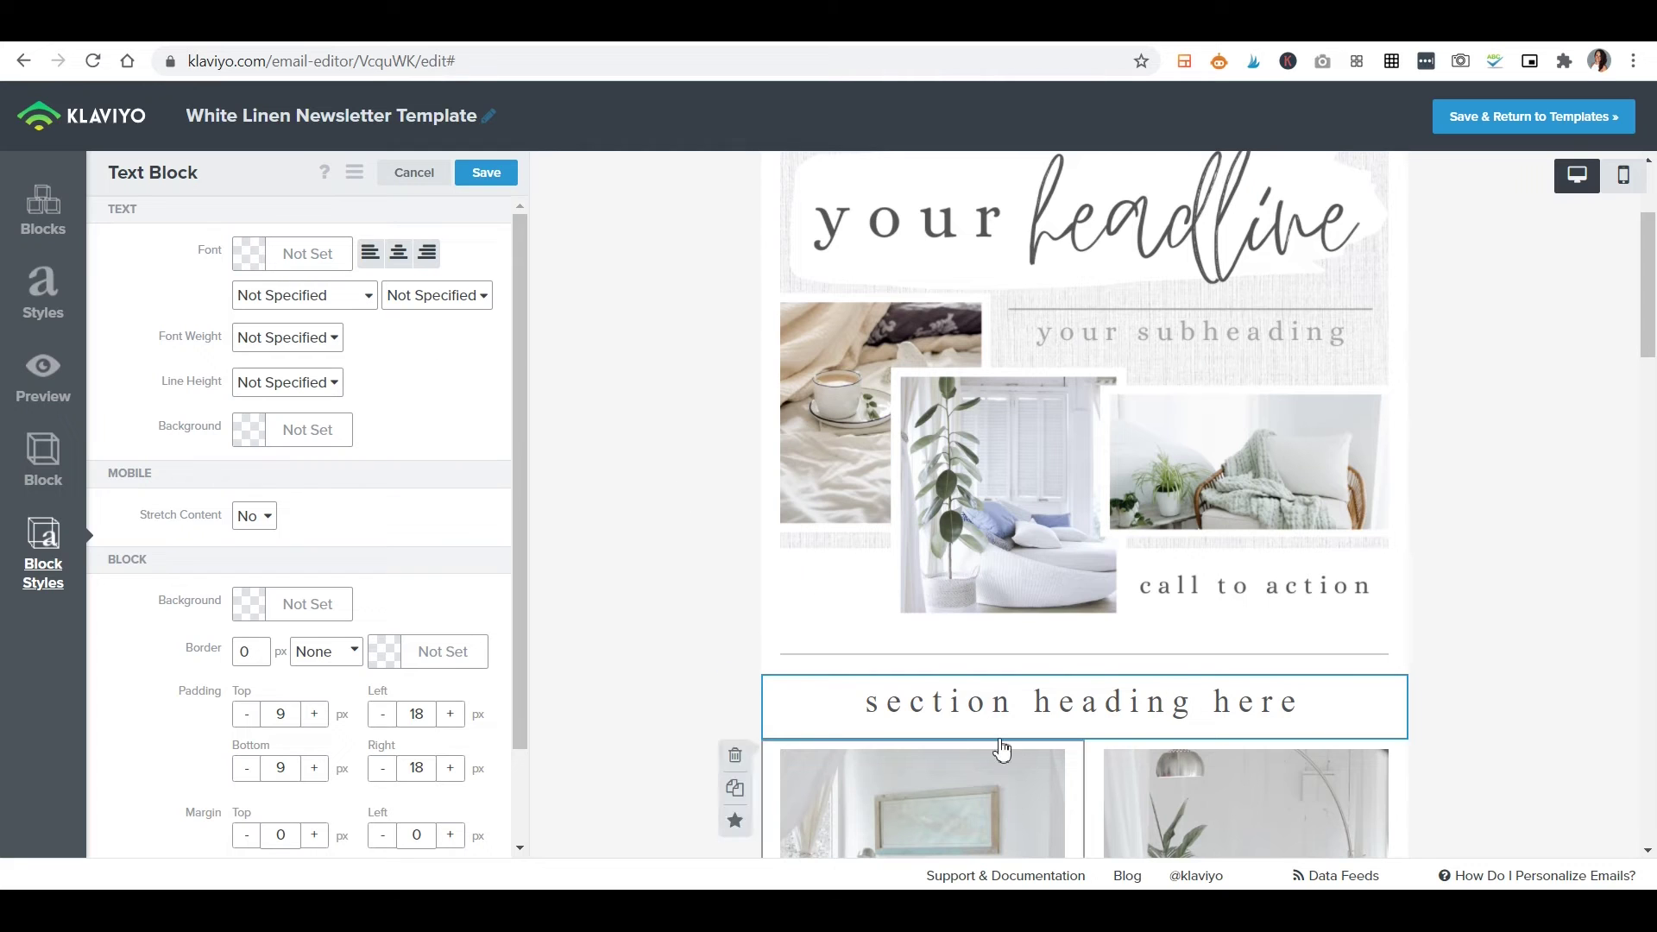
scroll(443, 400, "down", 2)
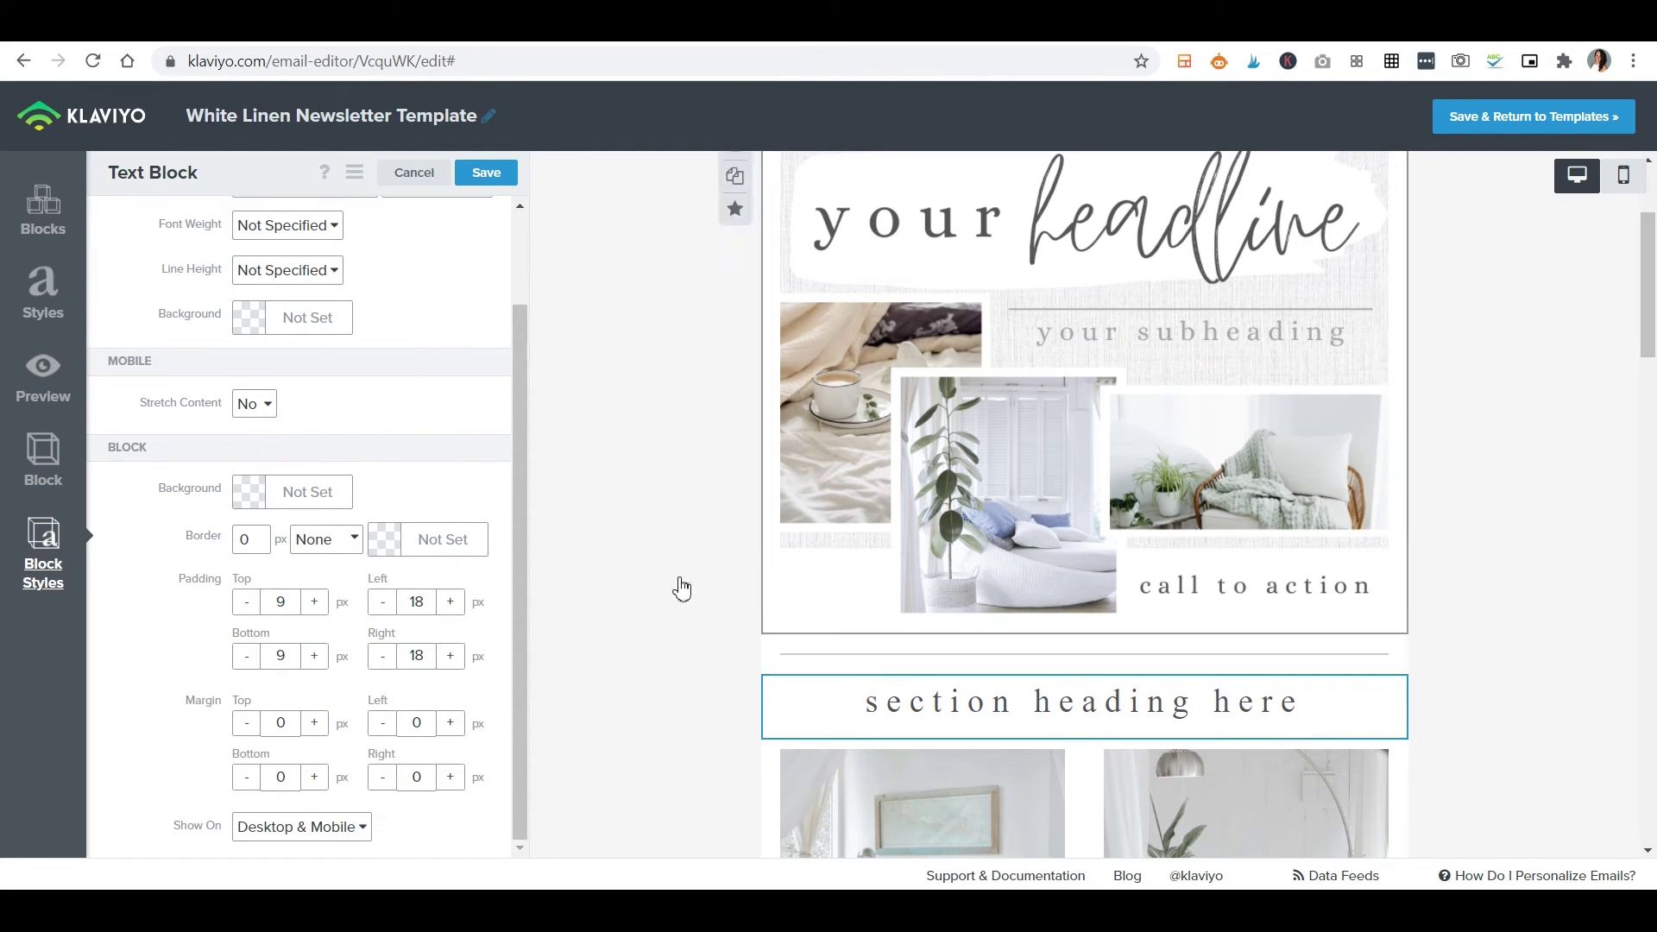
scroll(437, 344, "up", 2)
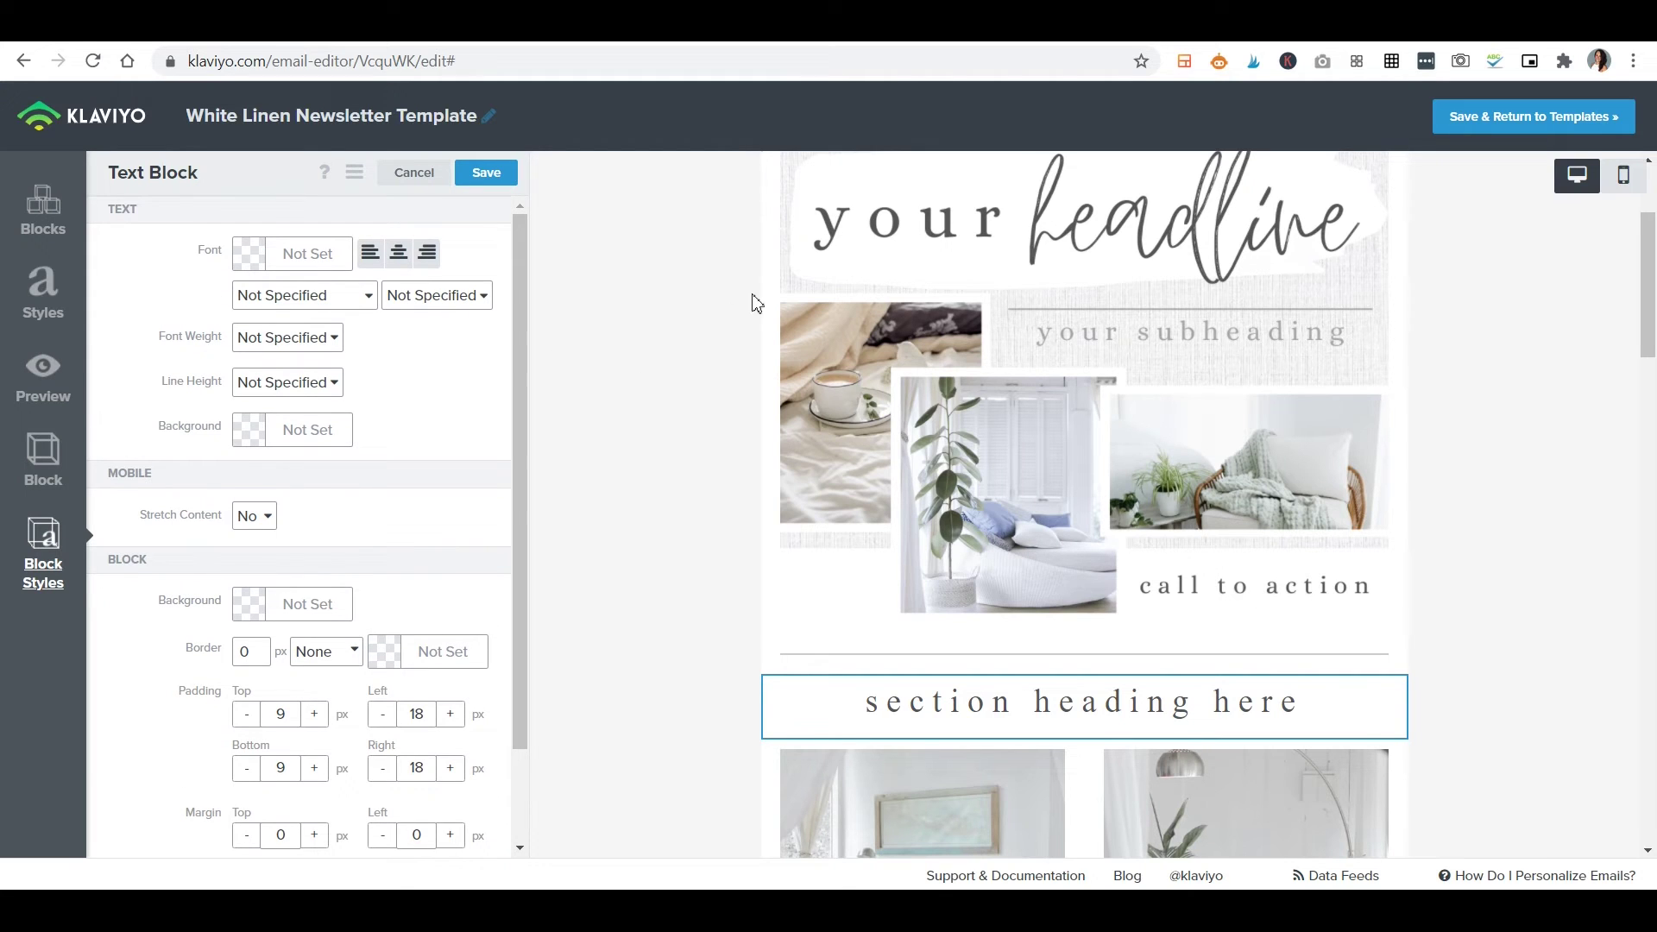
scroll(647, 437, "down", 5)
Show Block Styles for the first gallery photo and its caption: Georgia 14px, 9/18 px padding.
left_click(898, 481)
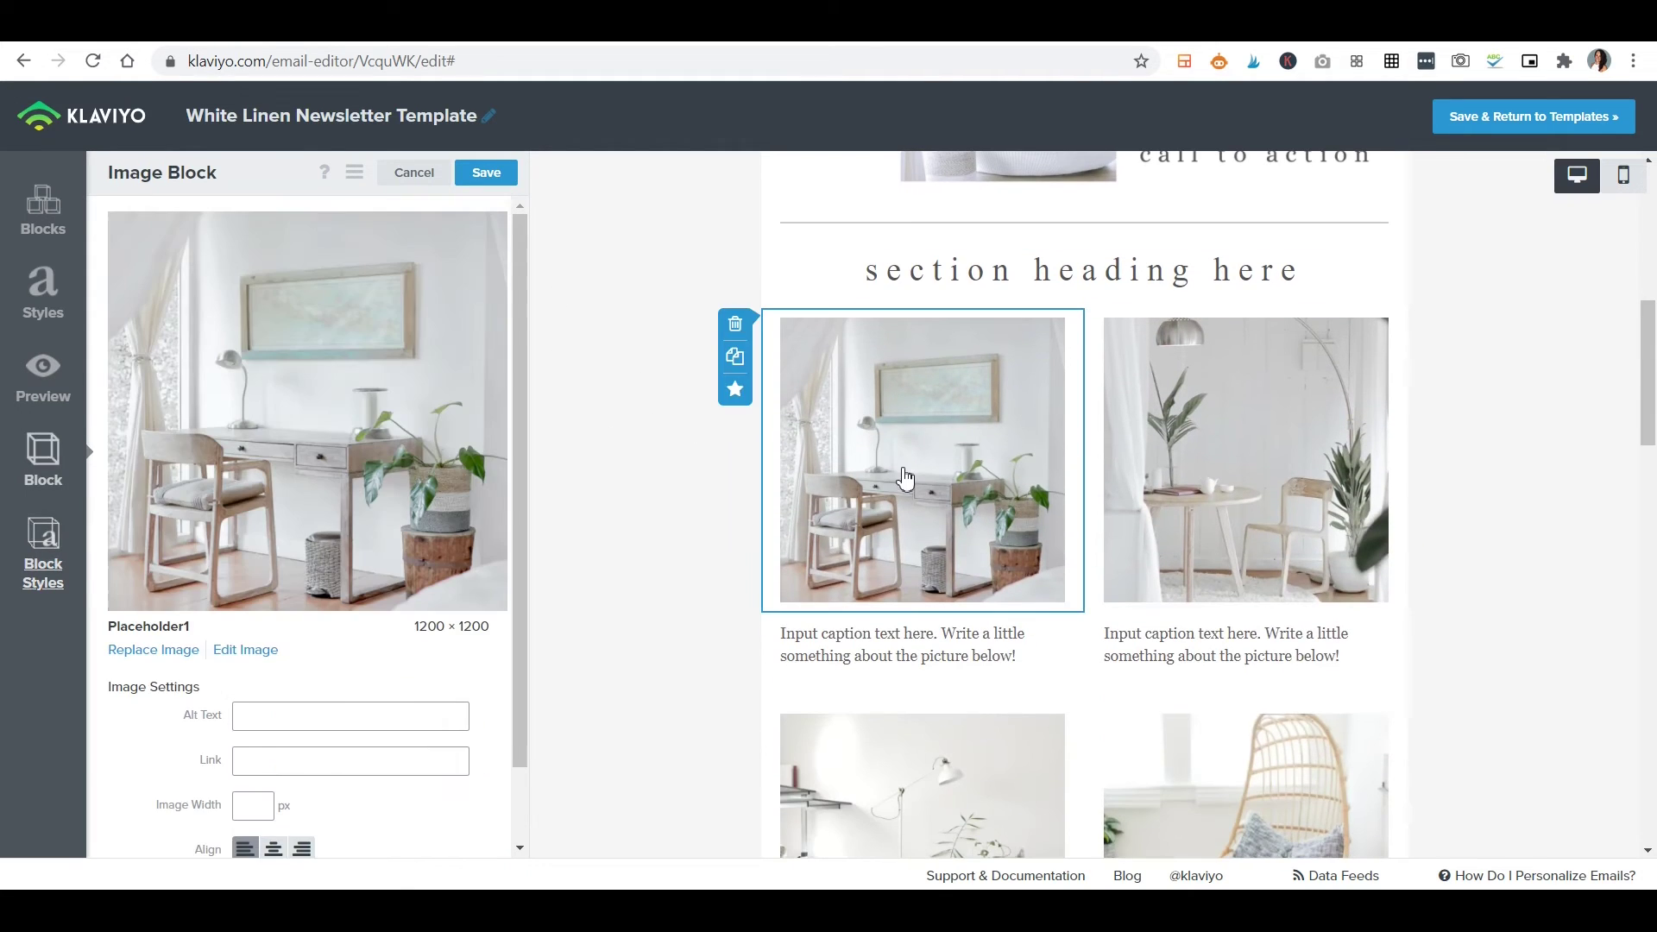
left_click(38, 559)
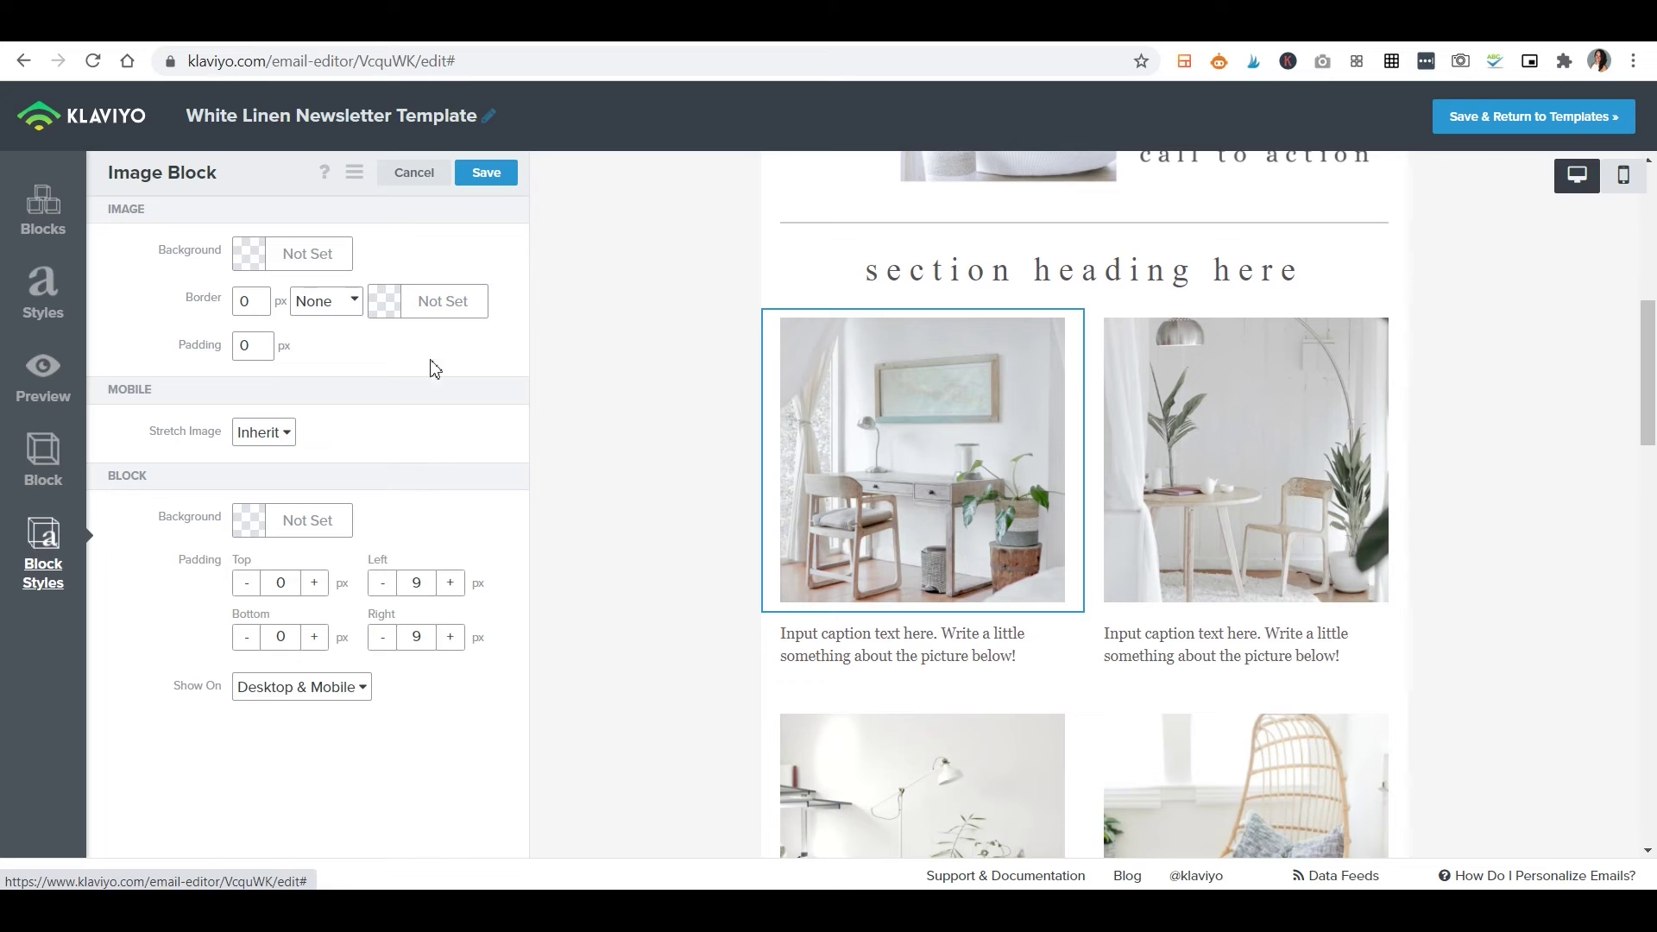
left_click(944, 671)
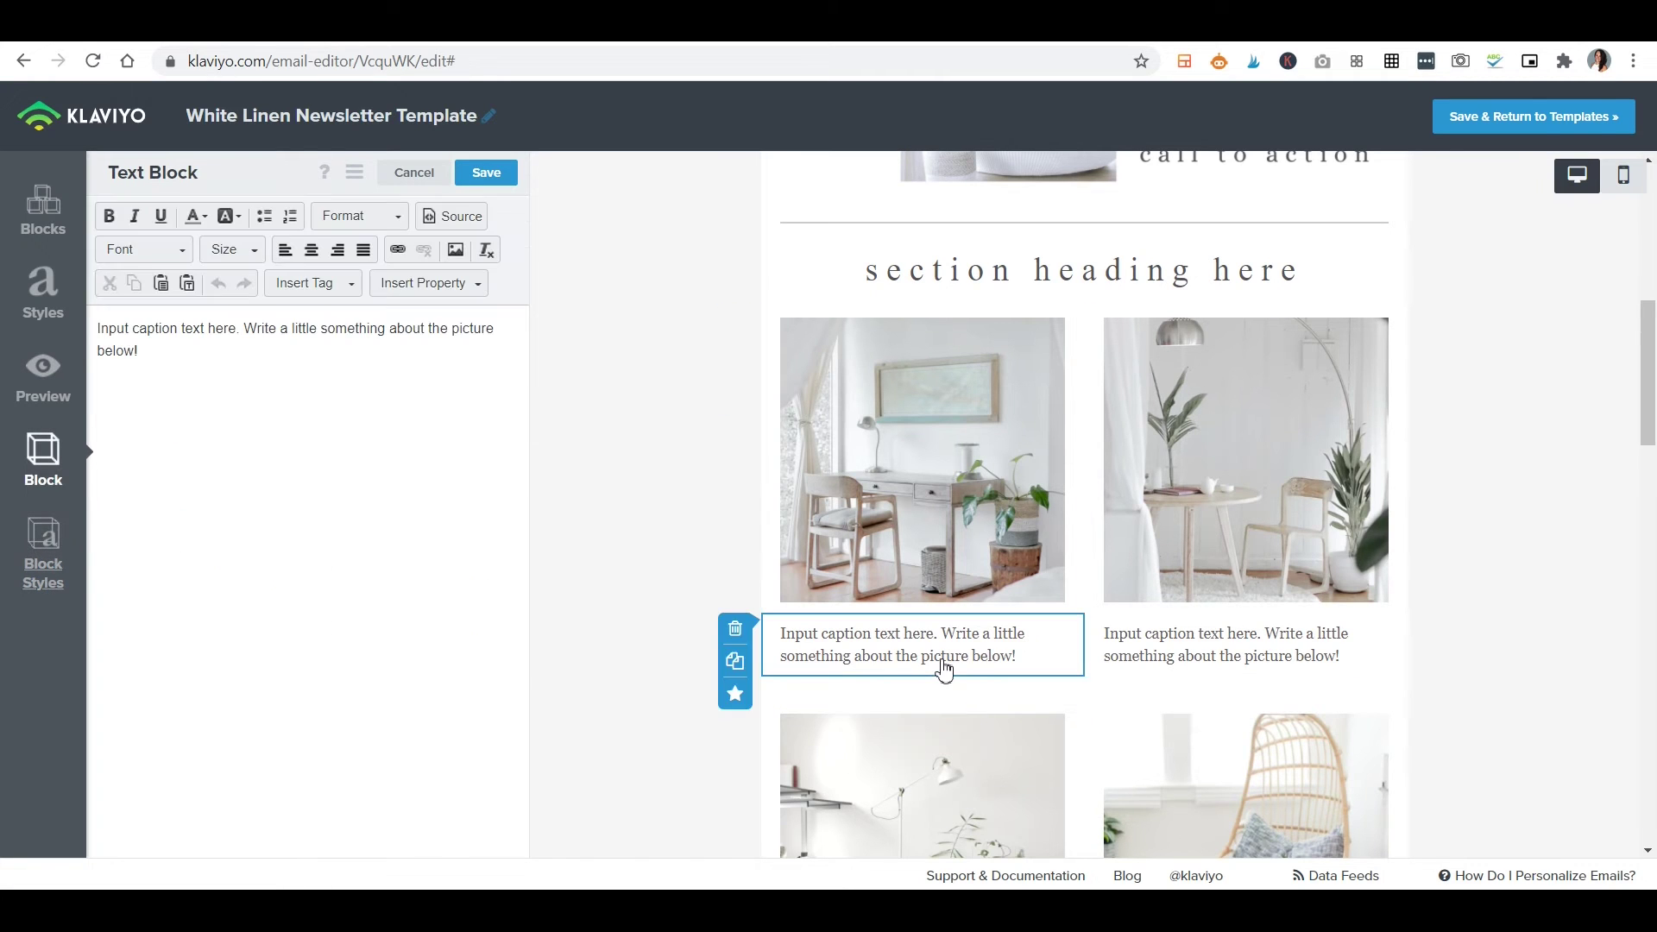
left_click(43, 556)
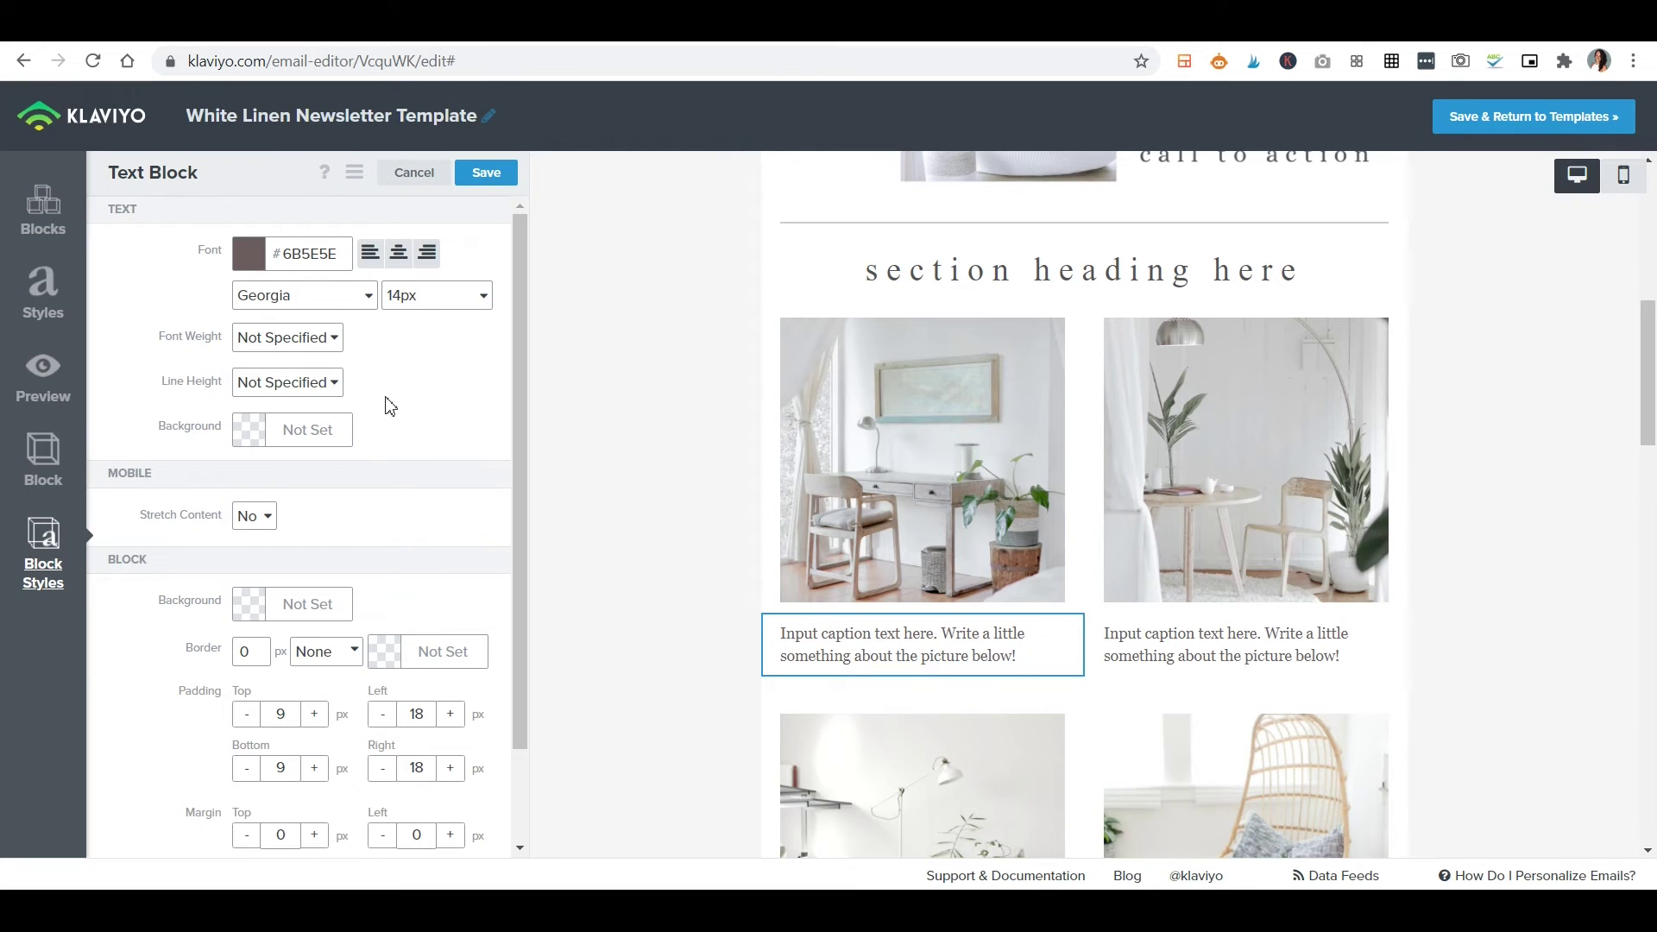
scroll(344, 448, "down", 2)
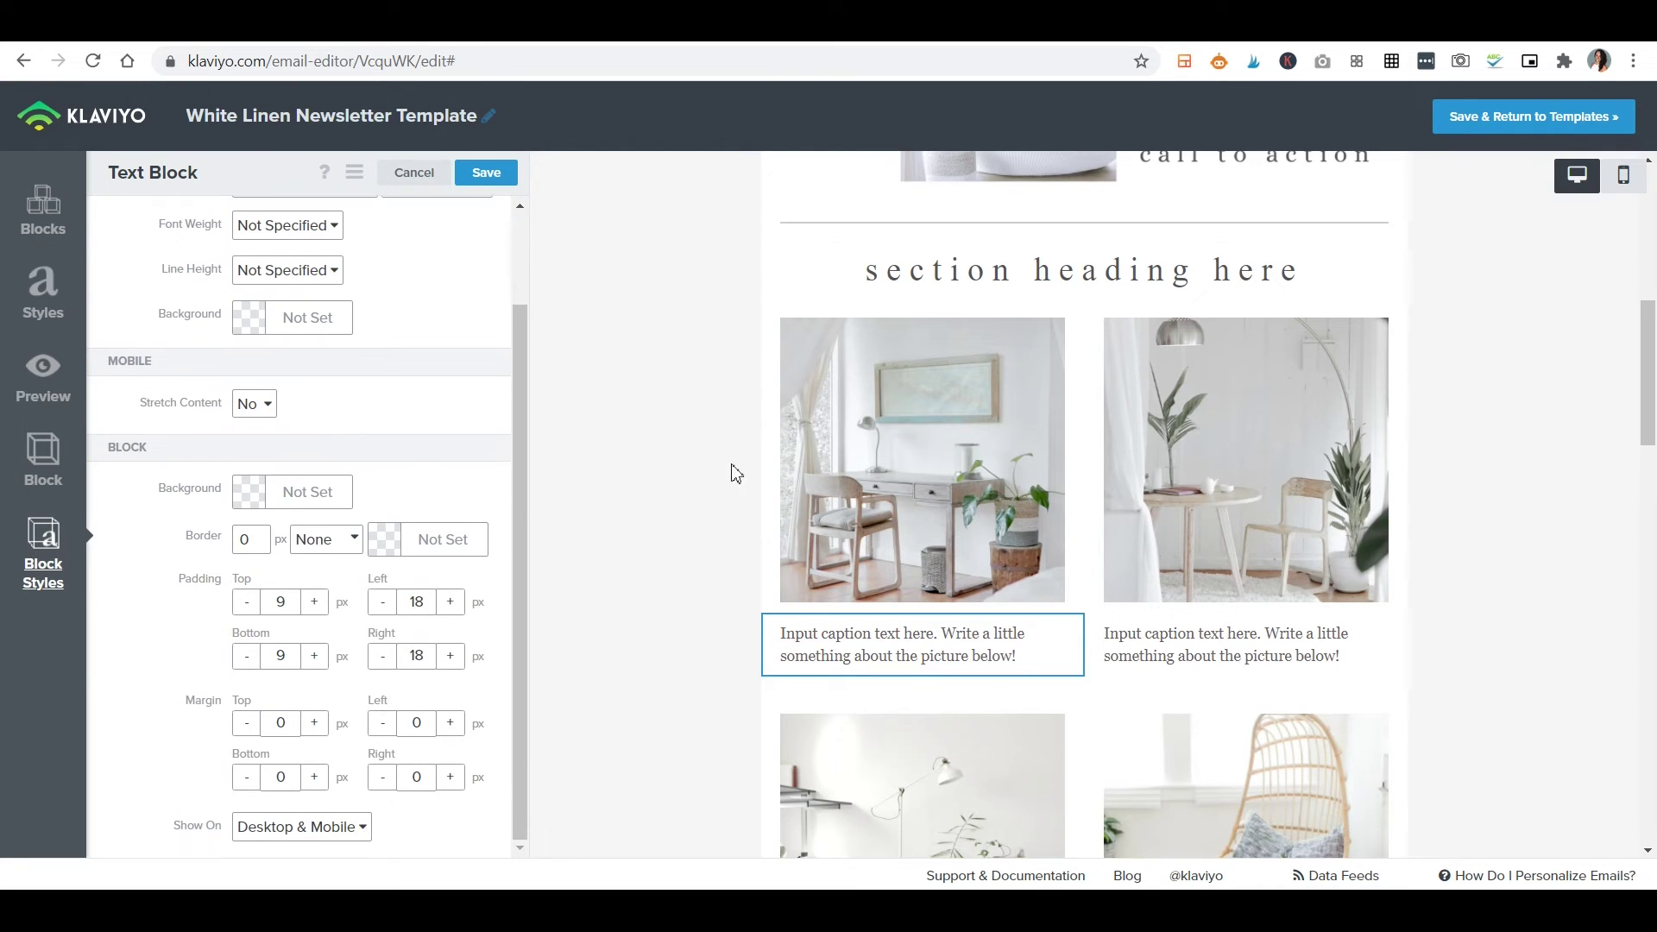
scroll(940, 622, "down", 6)
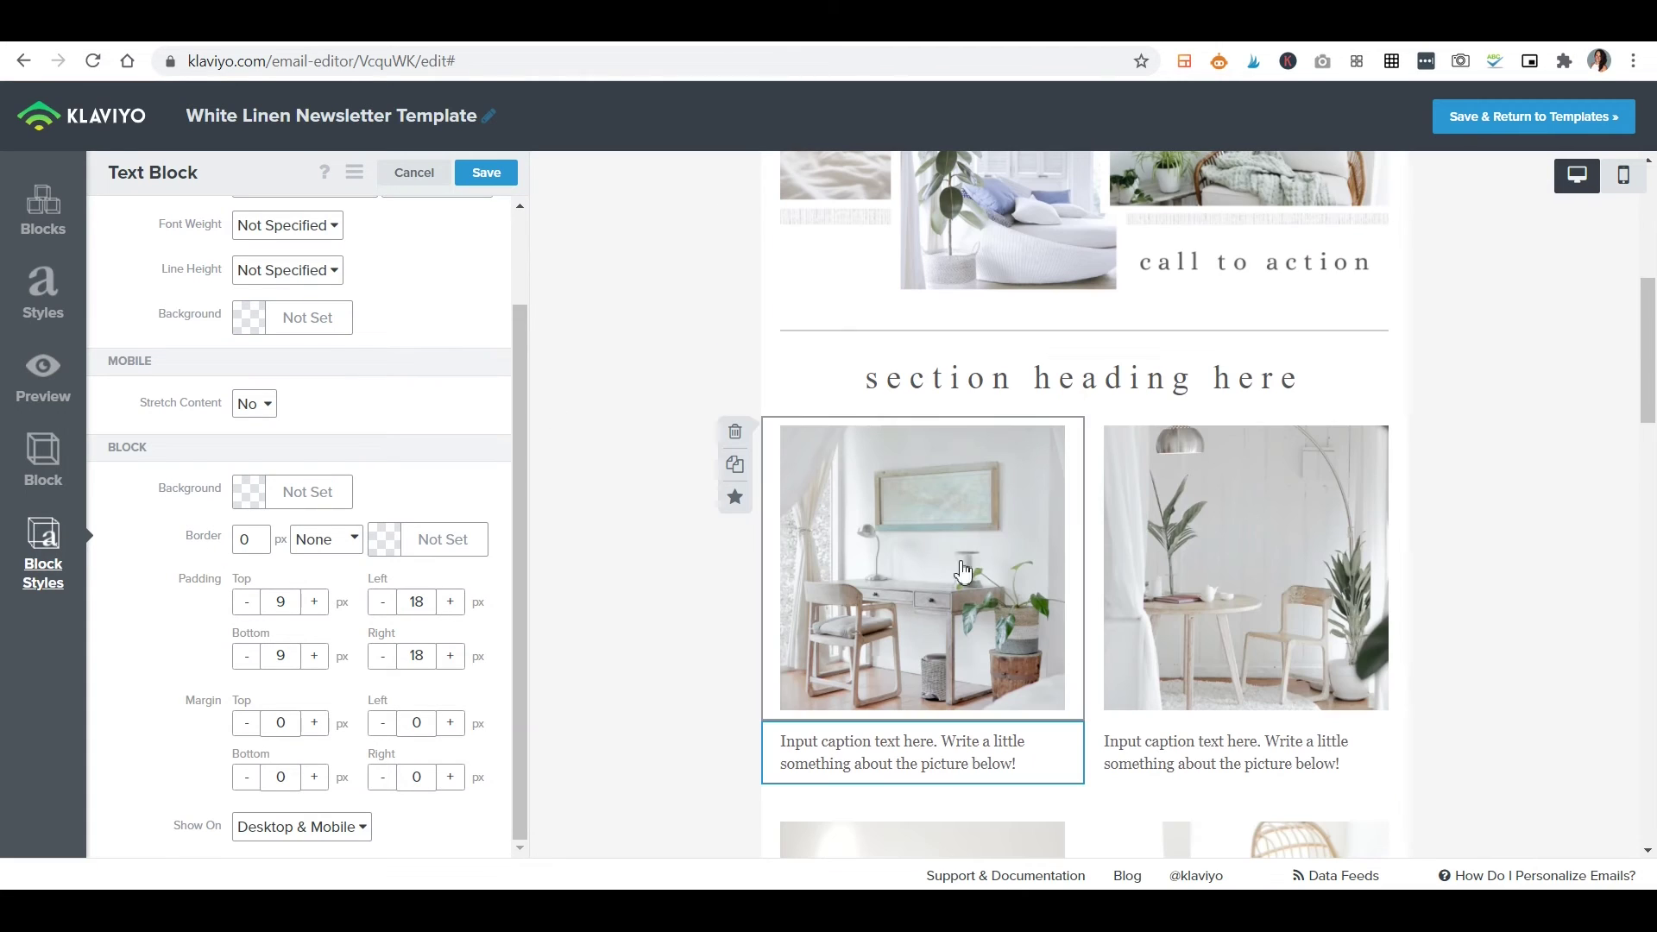
Switch the section heading to Heading 1, restore Heading 2, then show the global Styles.
left_click(929, 373)
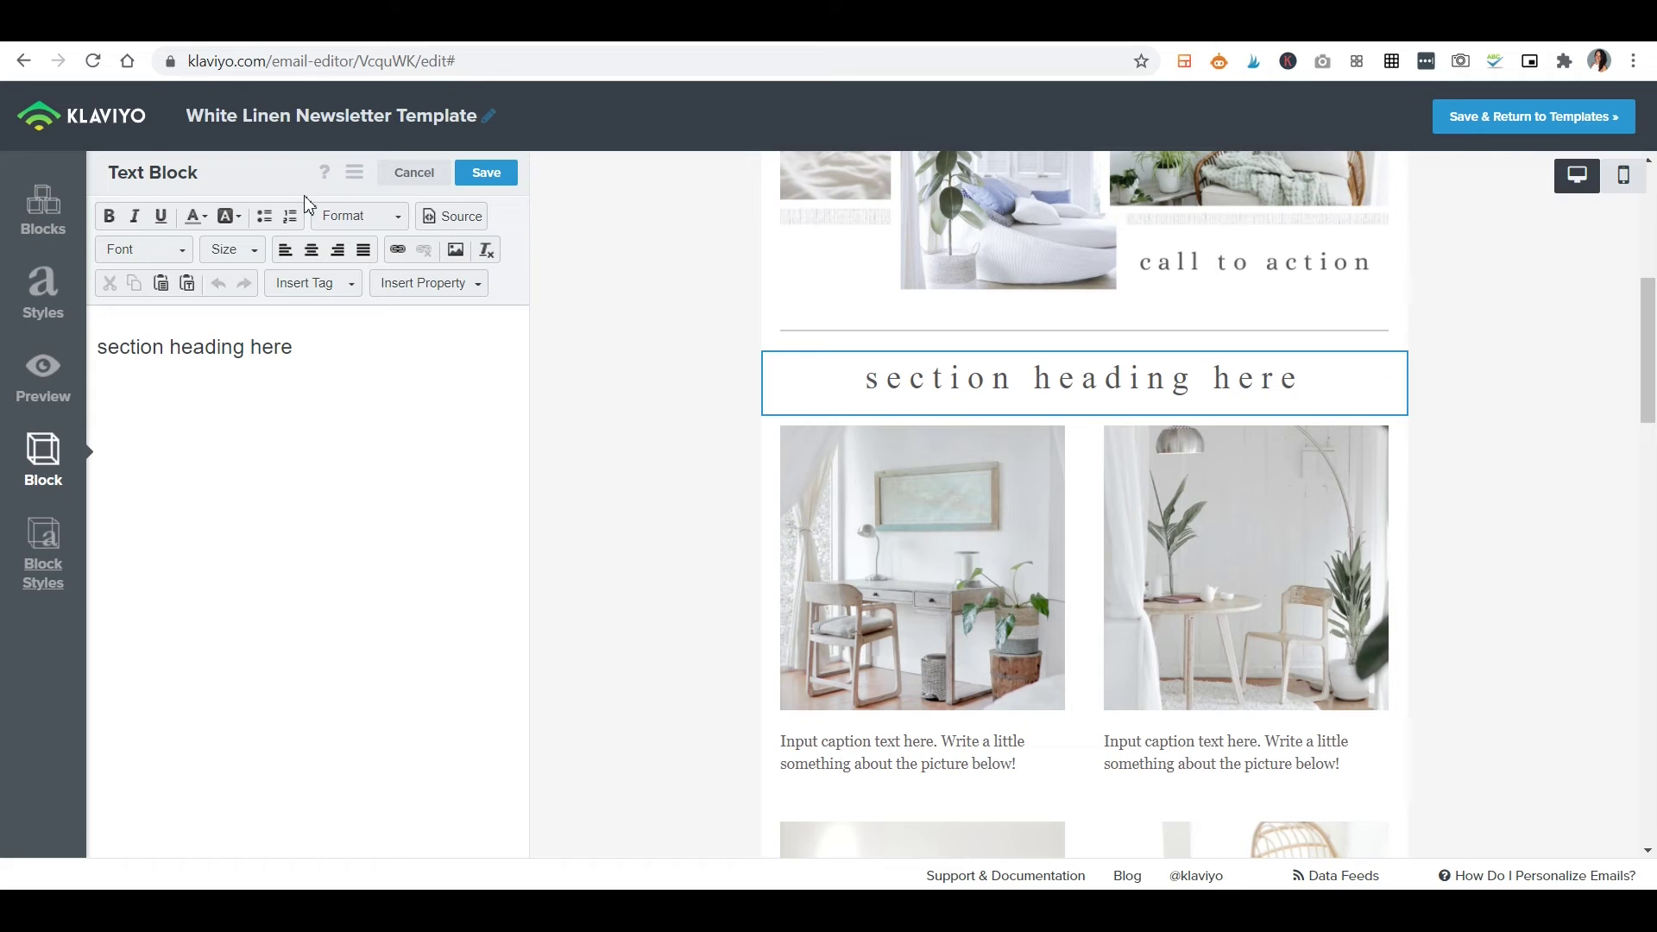
left_click(243, 359)
triple_click(234, 356)
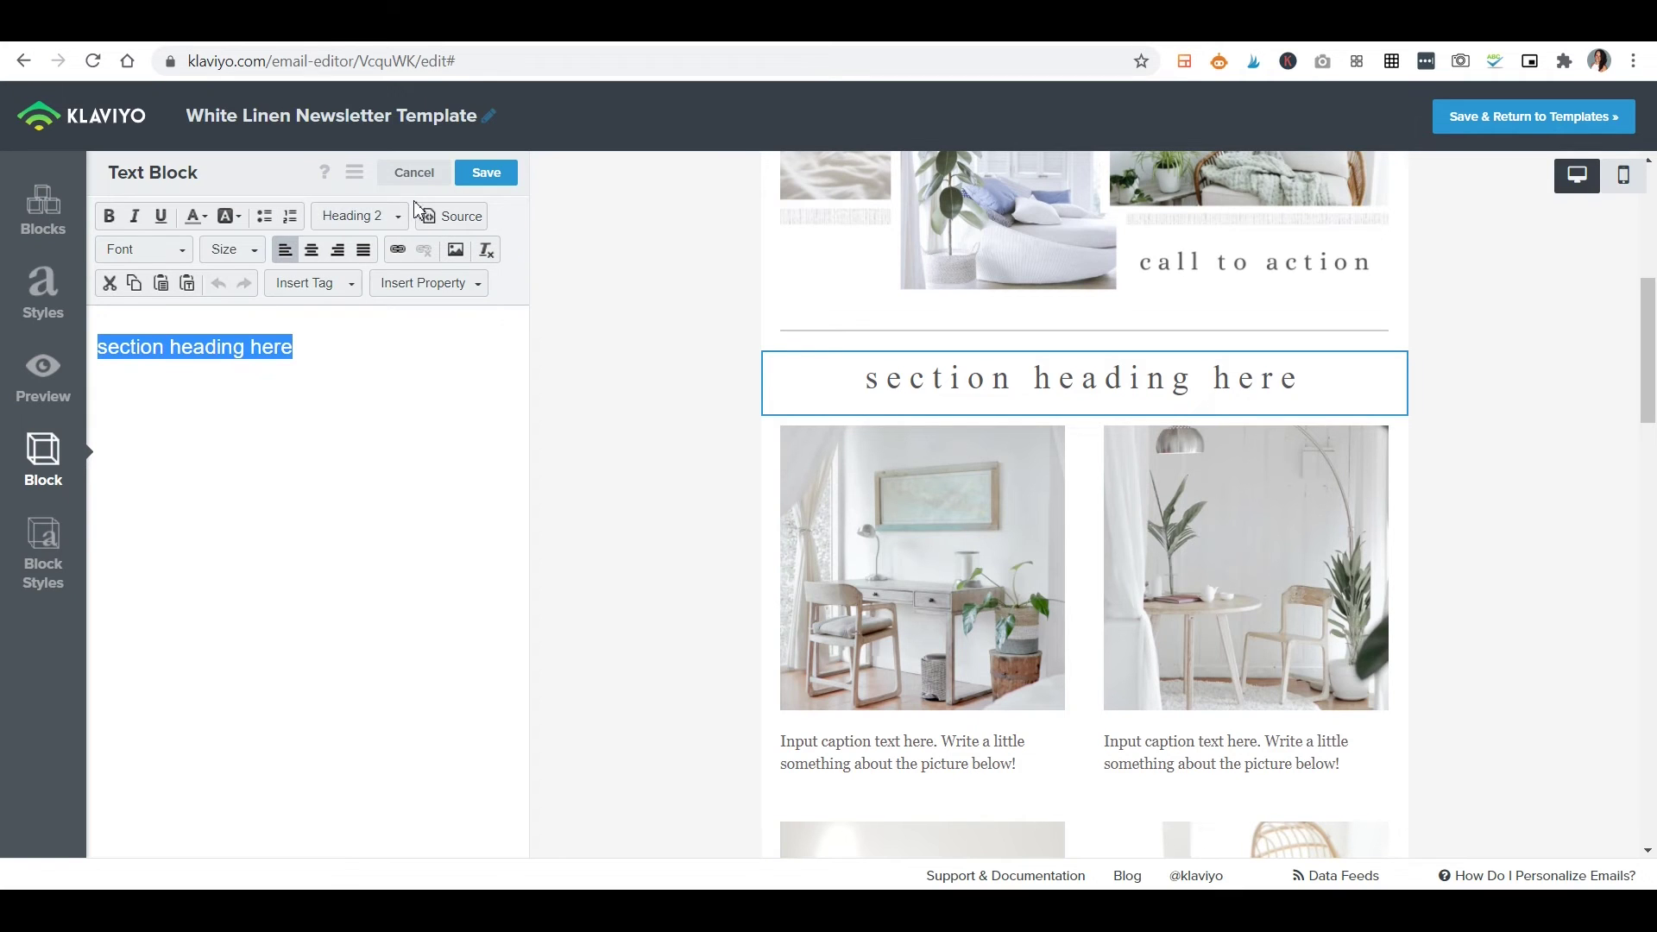
left_click(390, 219)
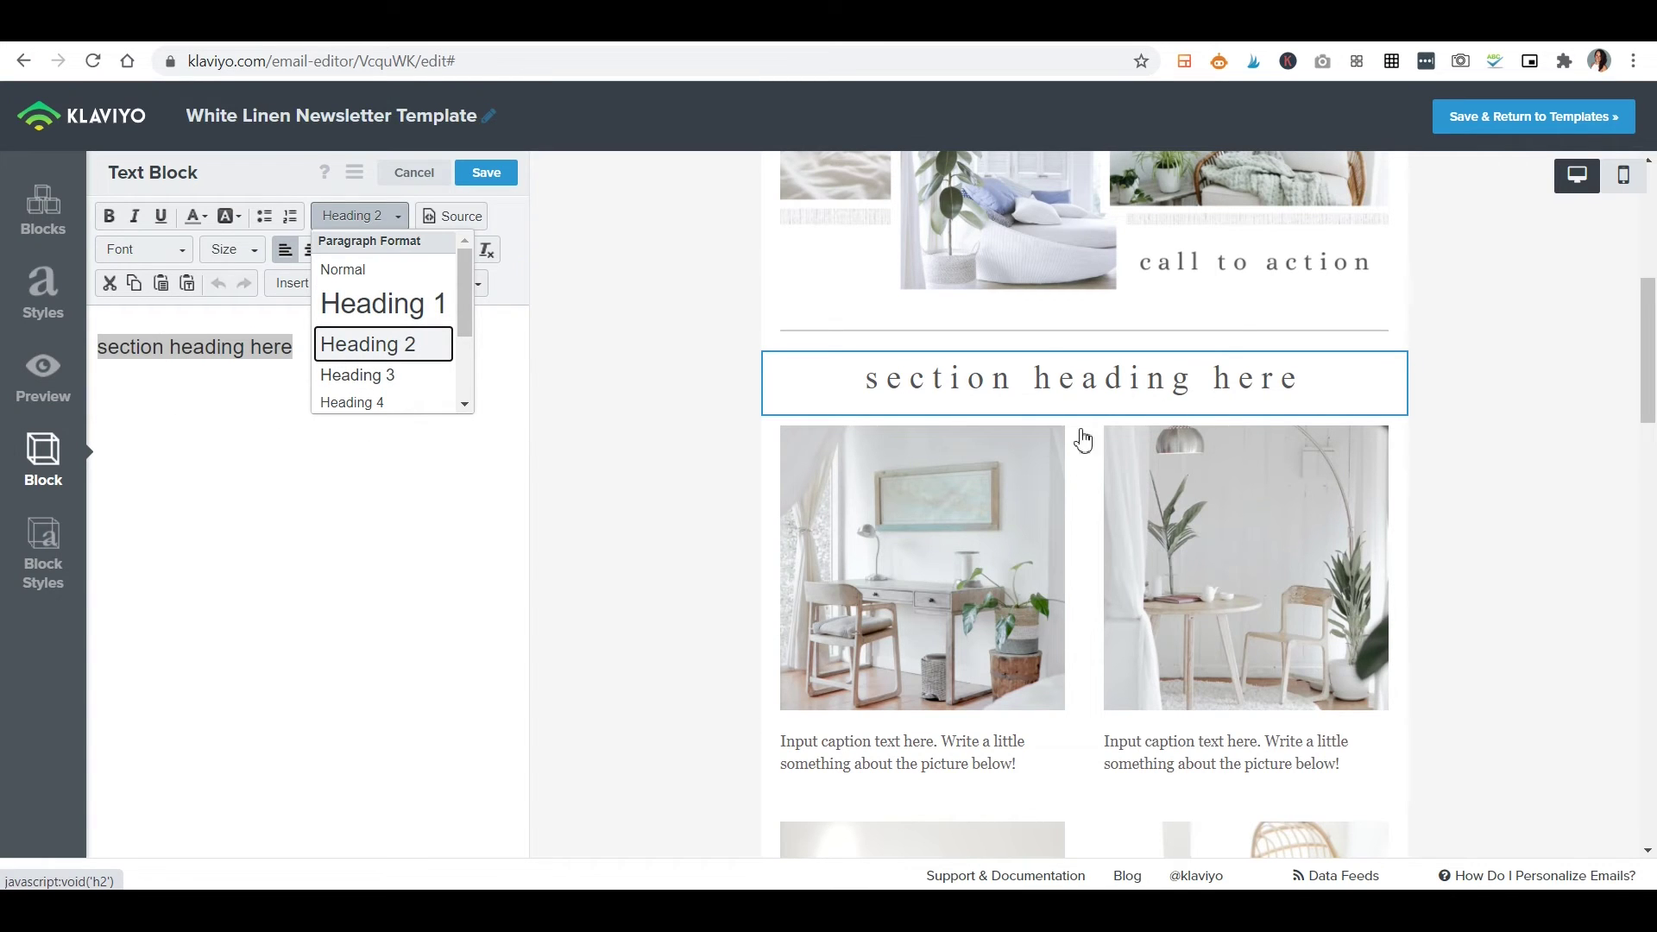
left_click(385, 301)
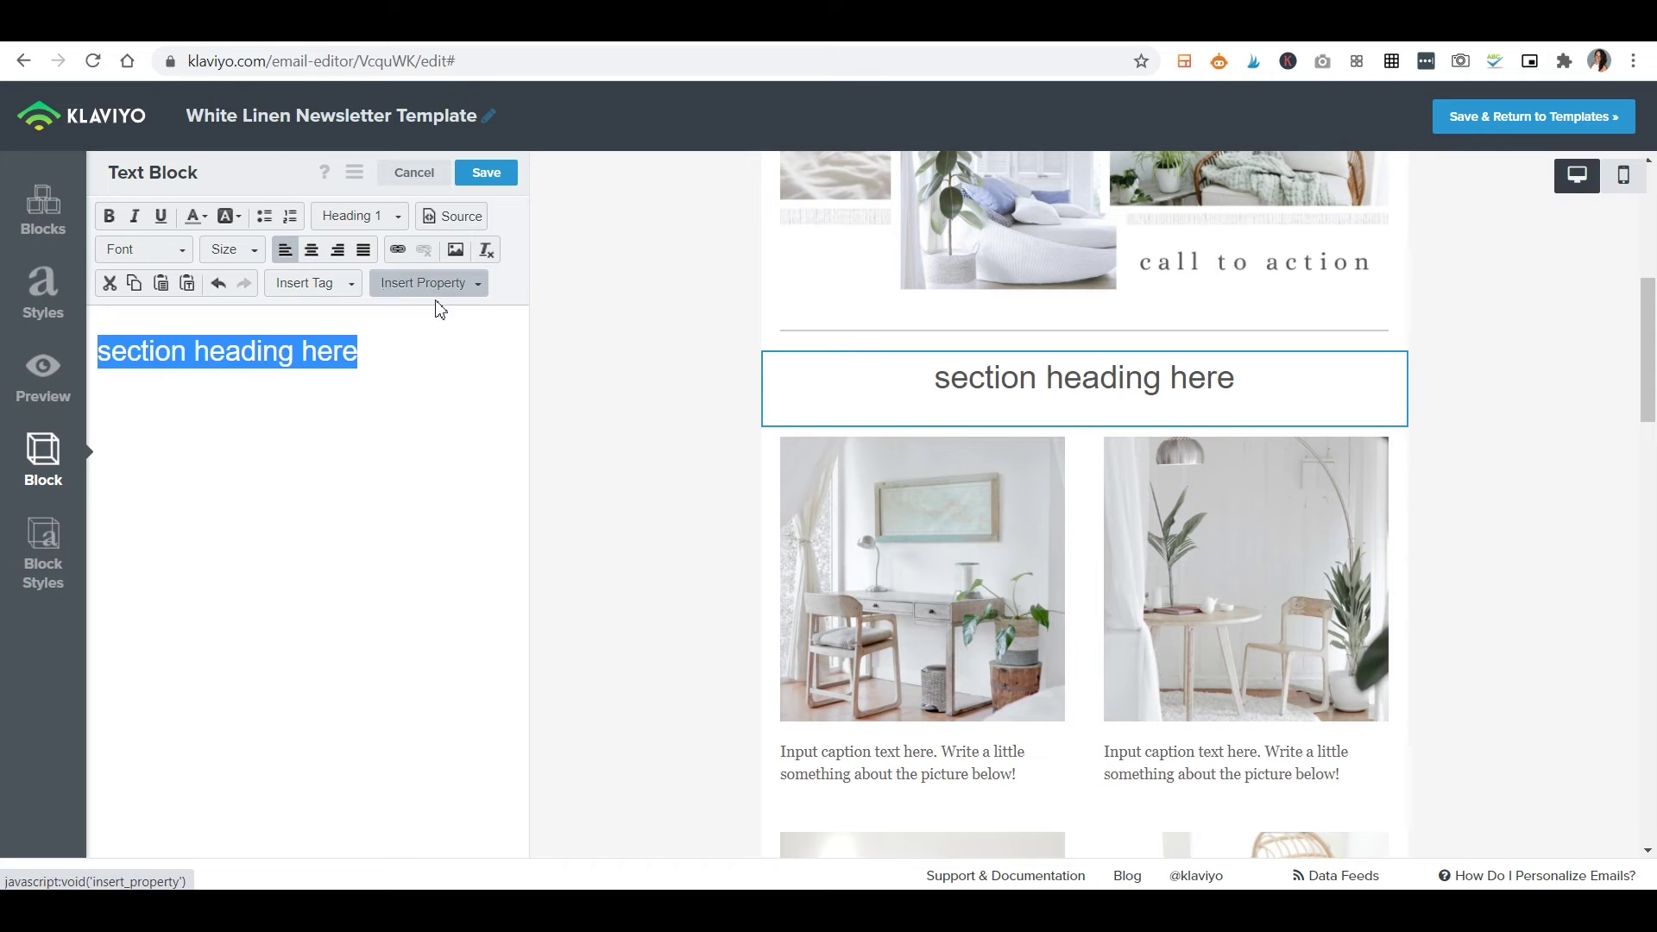
left_click(394, 225)
left_click(385, 347)
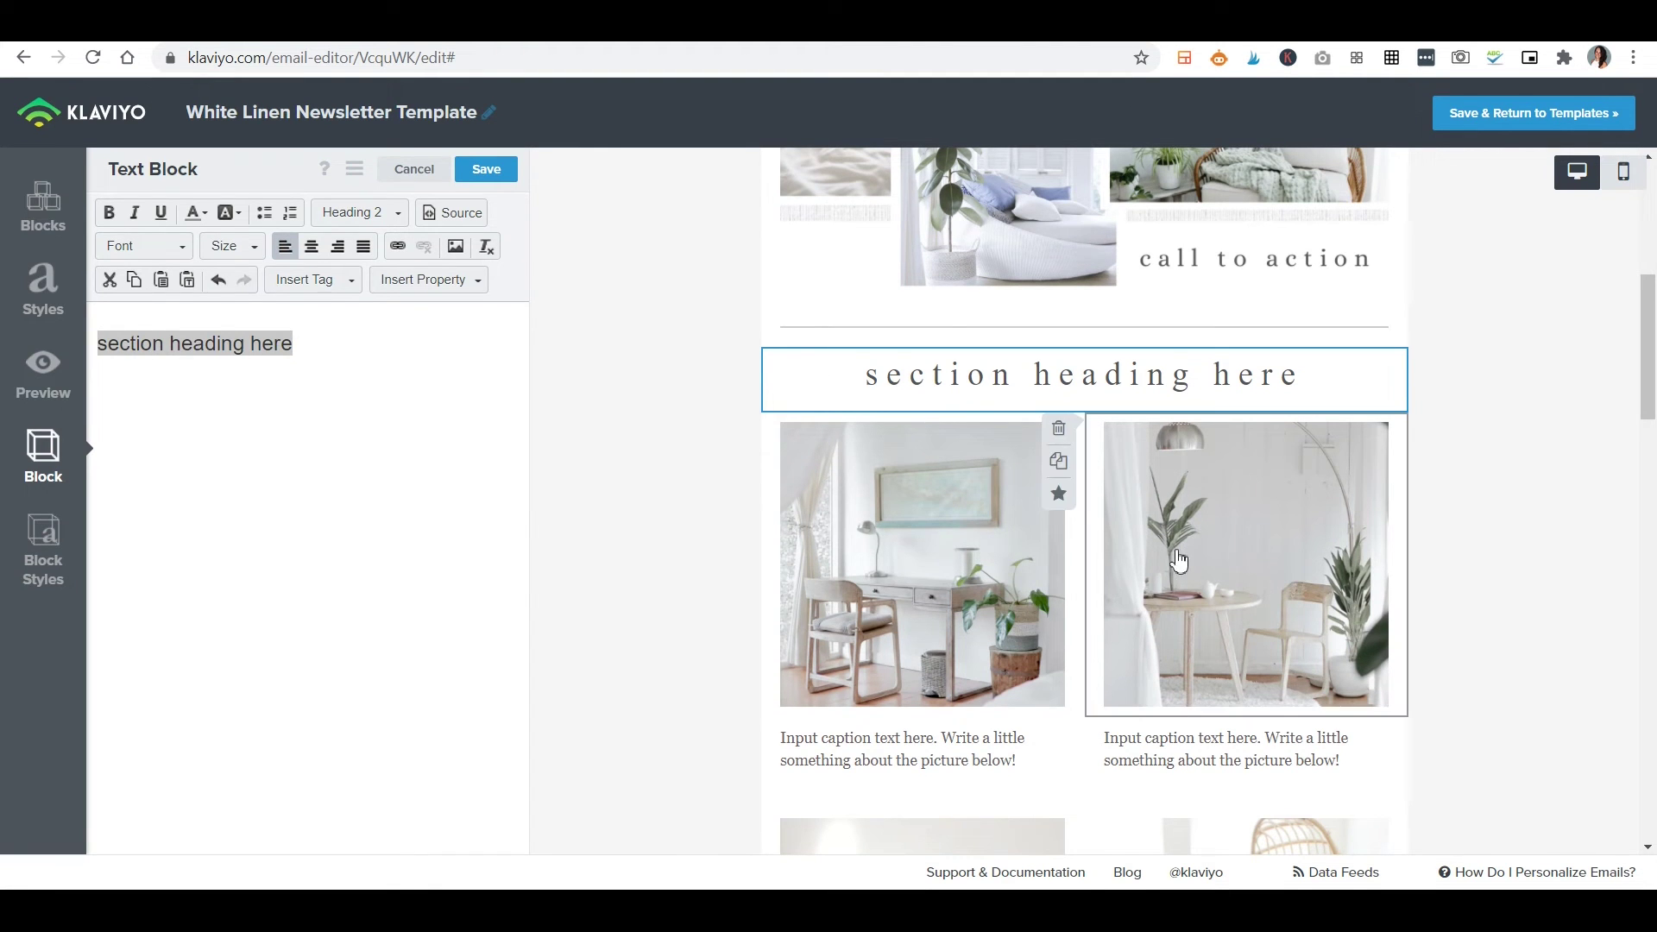
left_click(39, 293)
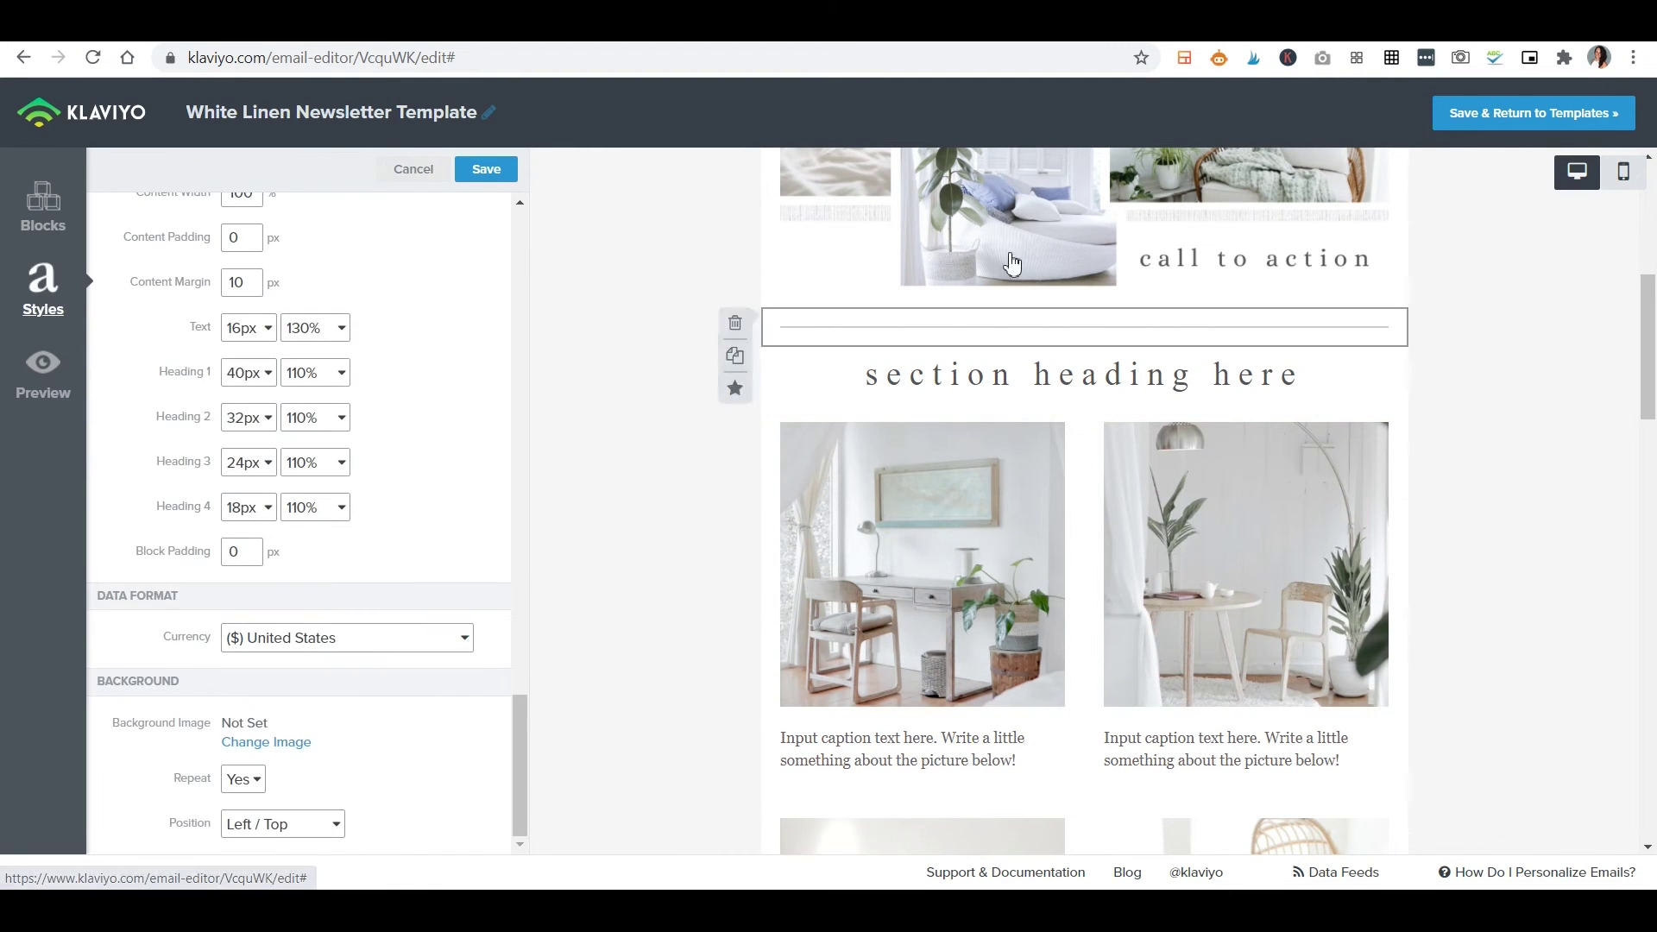
Select the first image caption and review its padding, margin and visibility Block Styles.
scroll(1530, 586, "down", 2)
scroll(1530, 587, "down", 3)
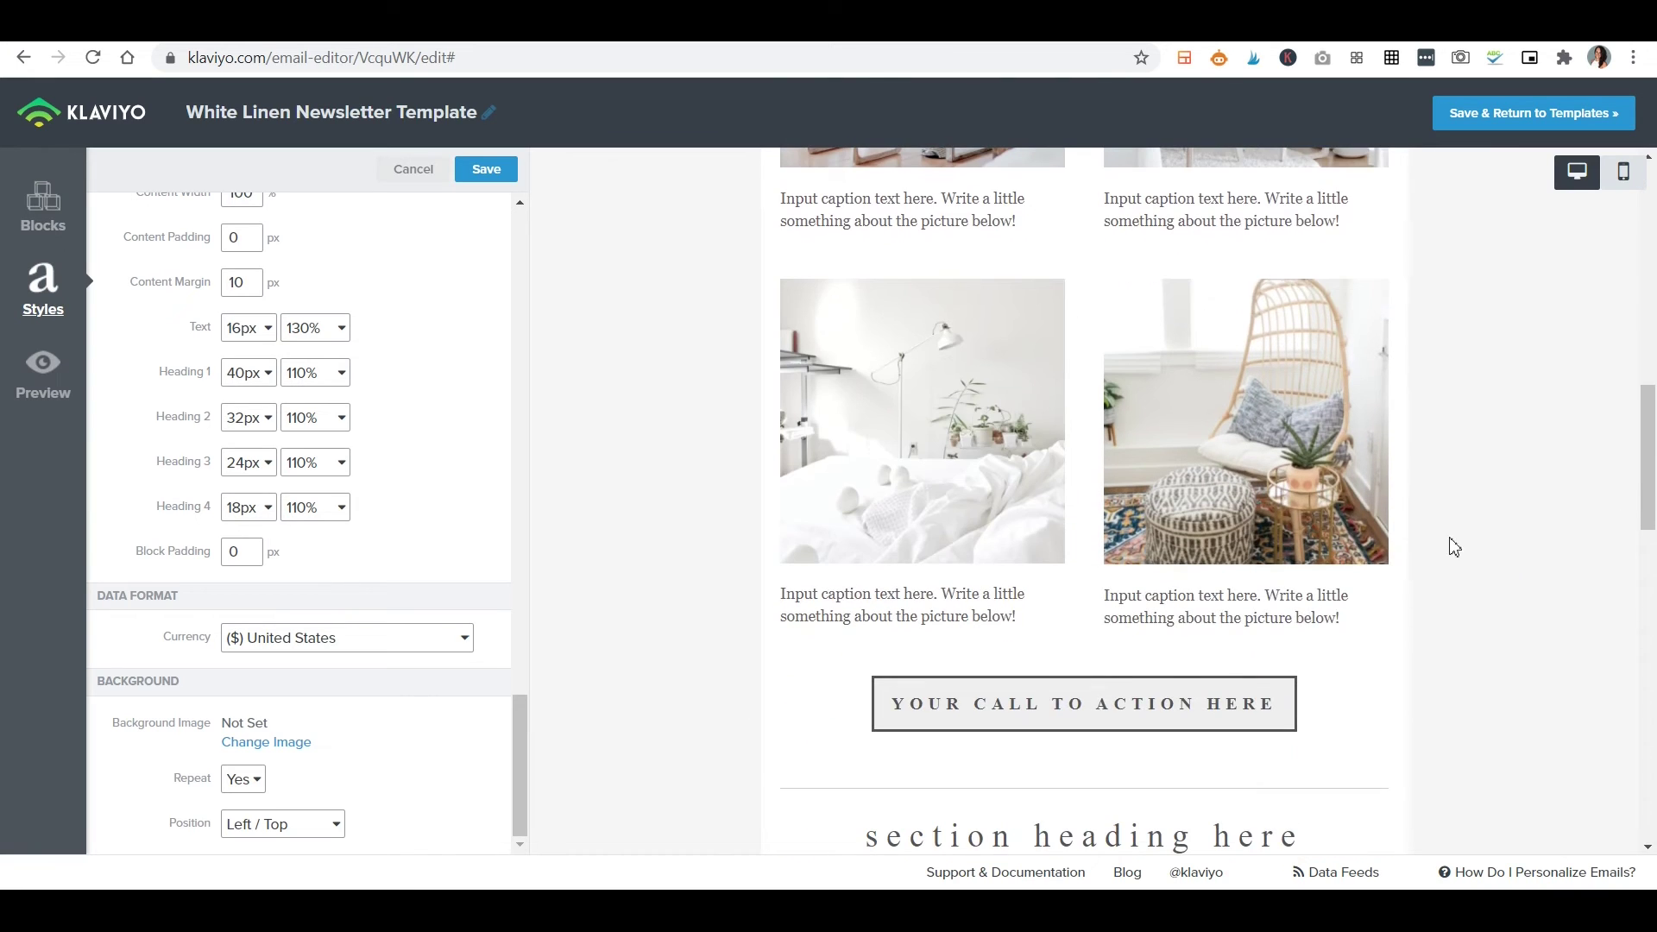
scroll(1299, 516, "up", 10)
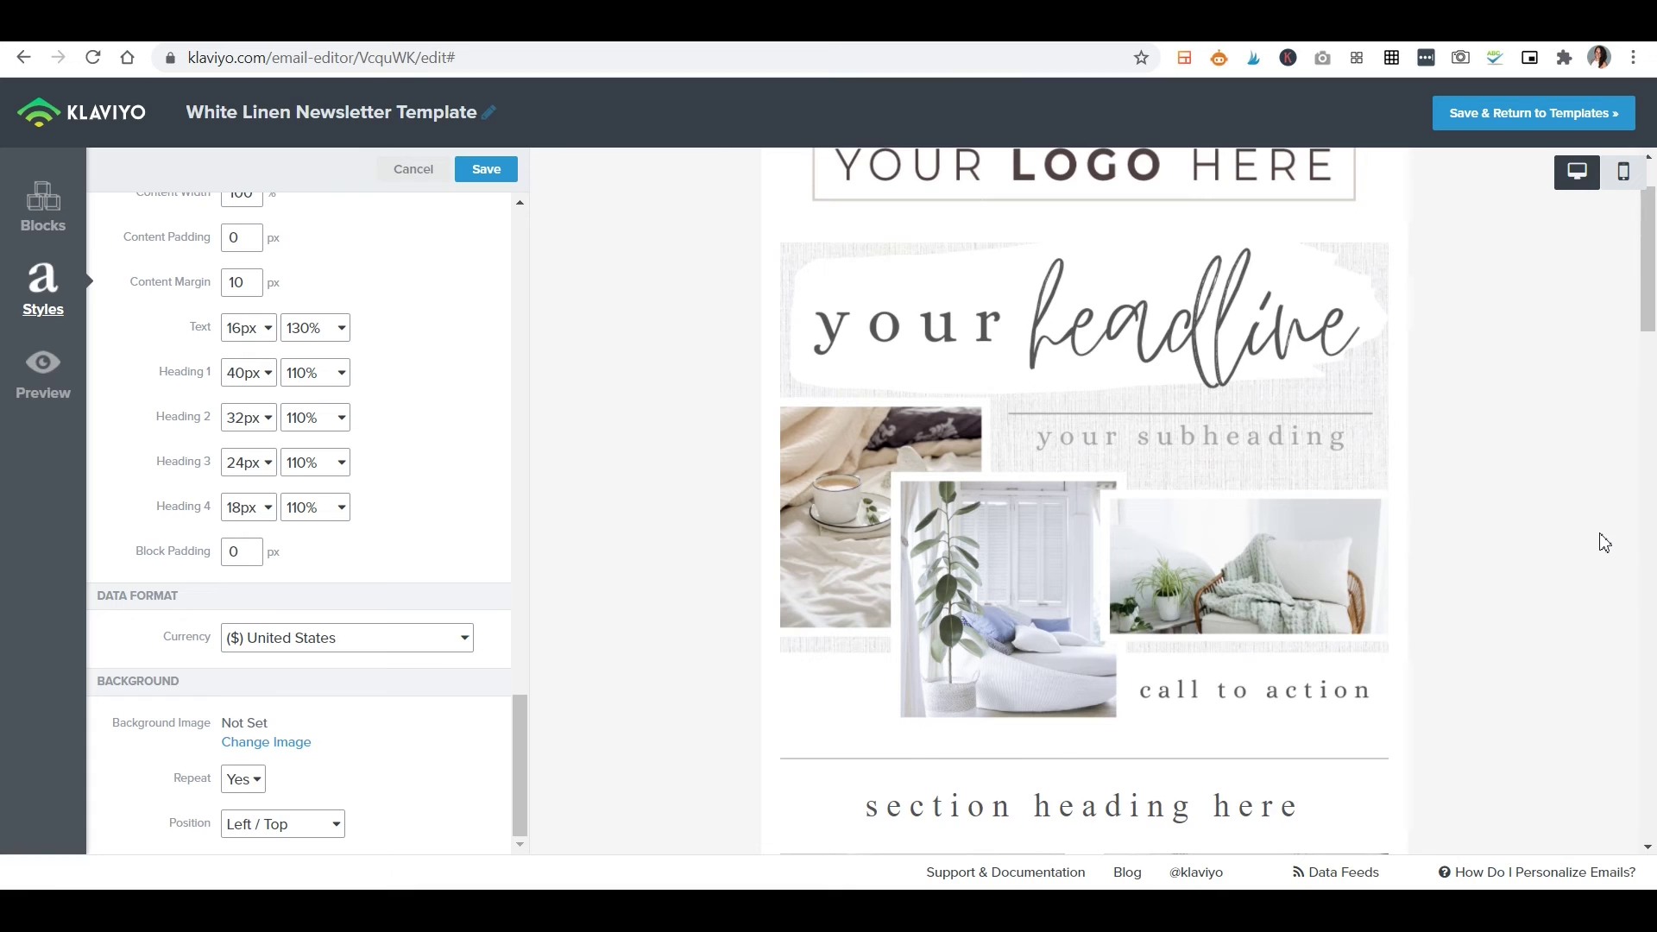
scroll(1599, 543, "down", 3)
scroll(1061, 595, "down", 5)
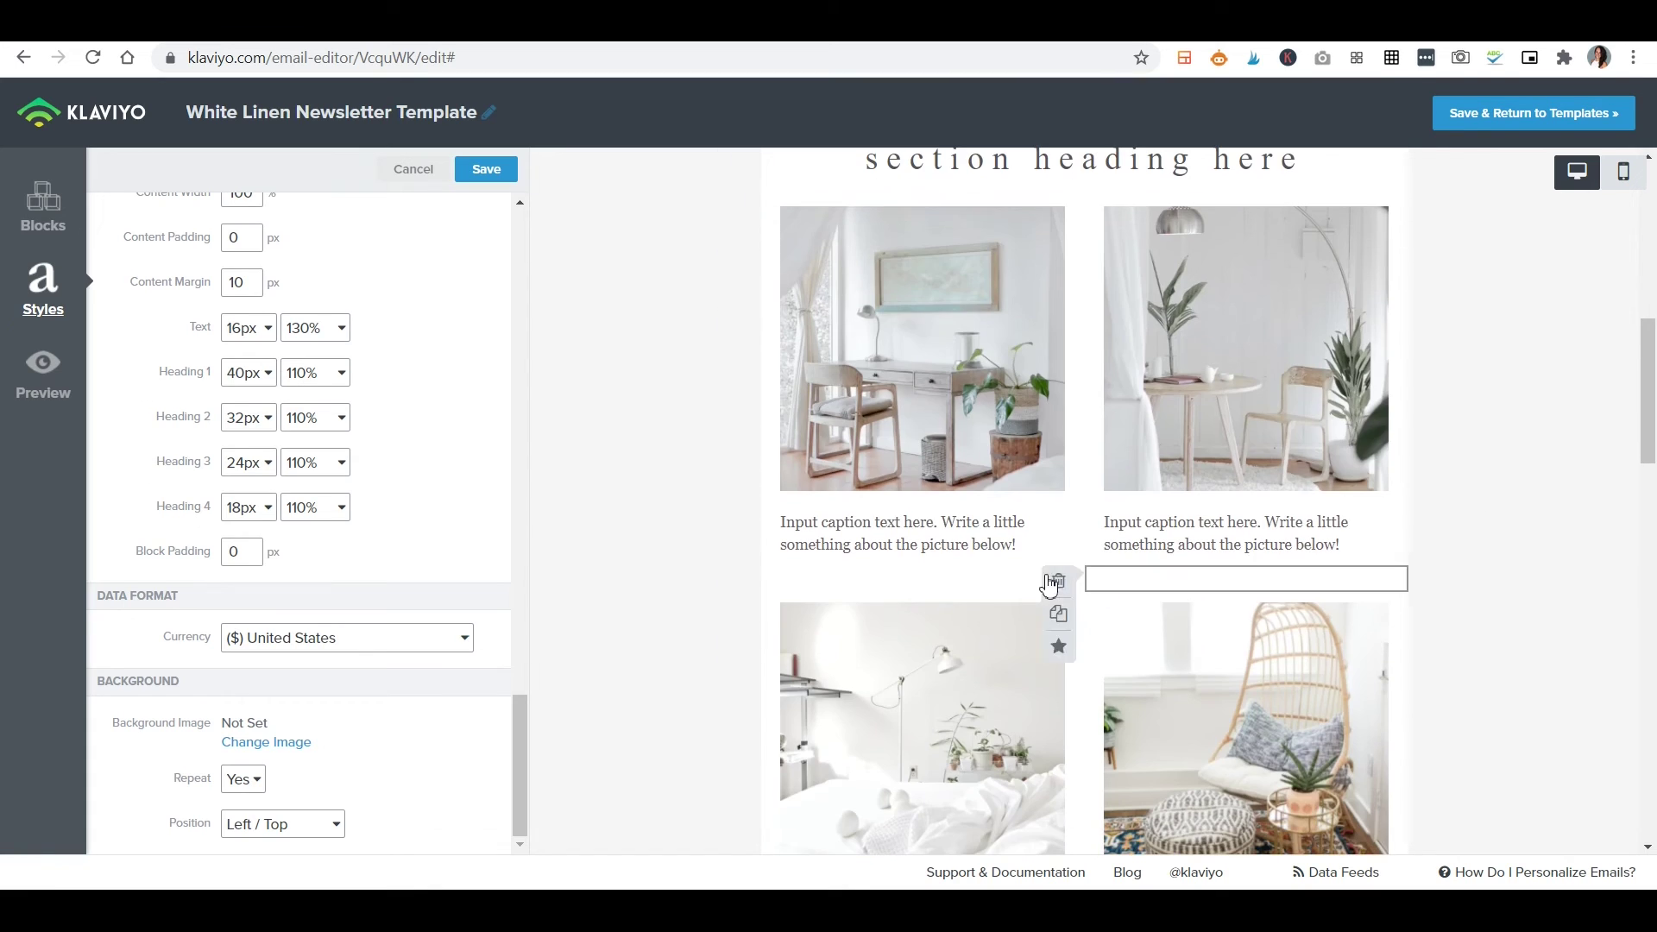
left_click(962, 556)
left_click(42, 565)
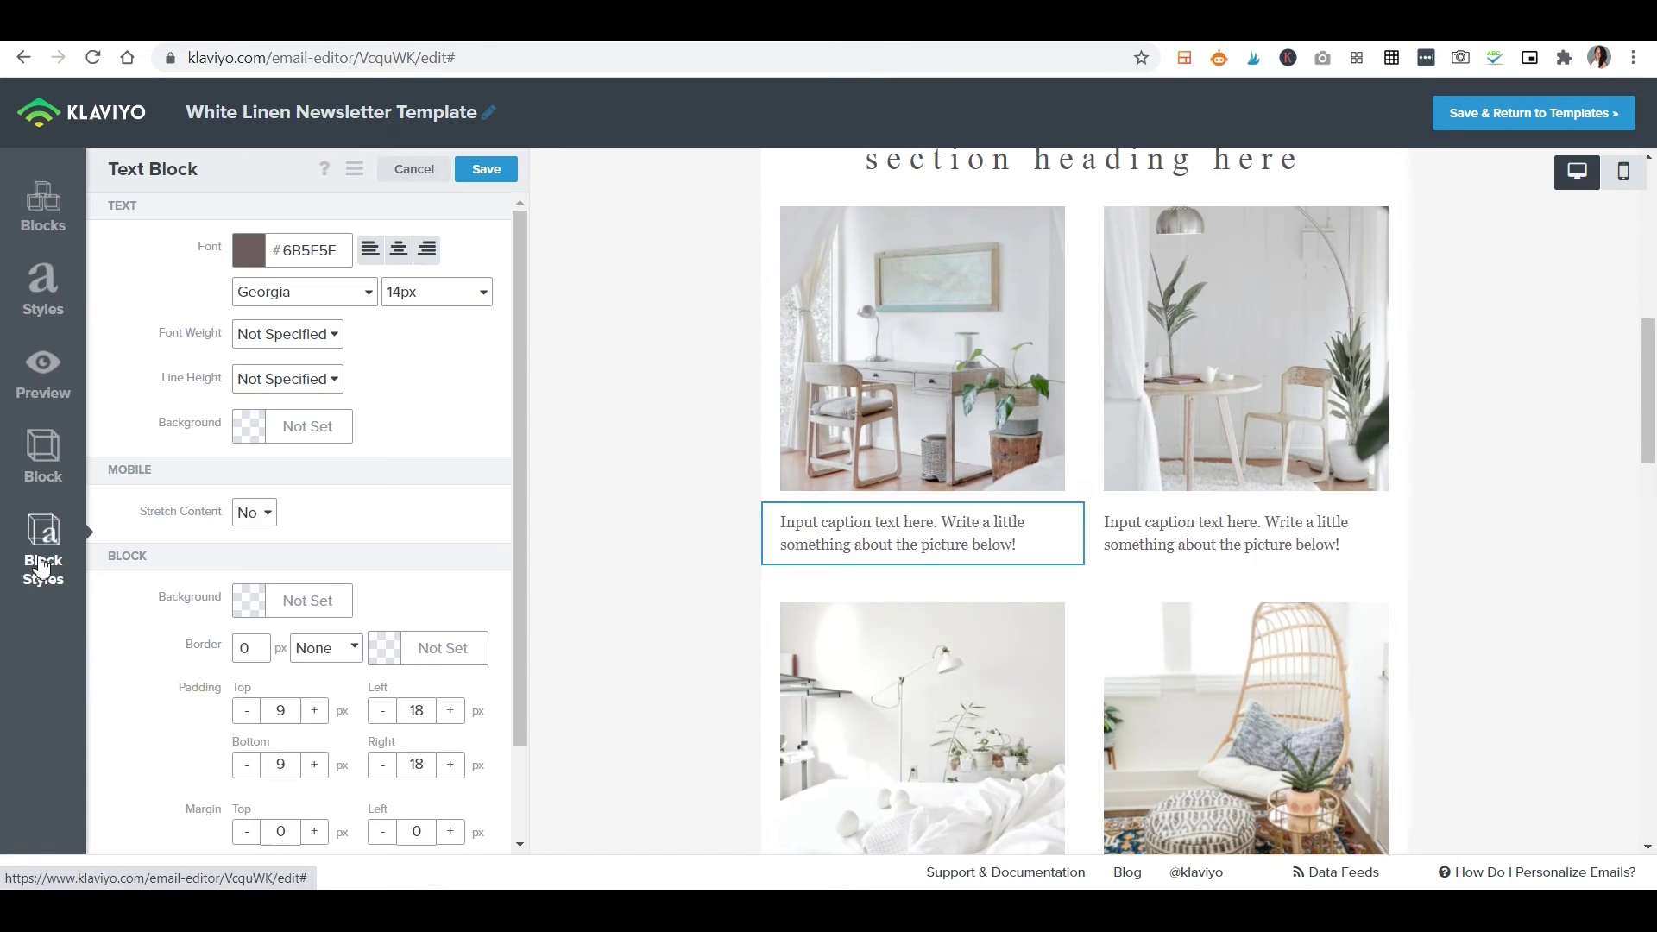
scroll(1079, 643, "down", 6)
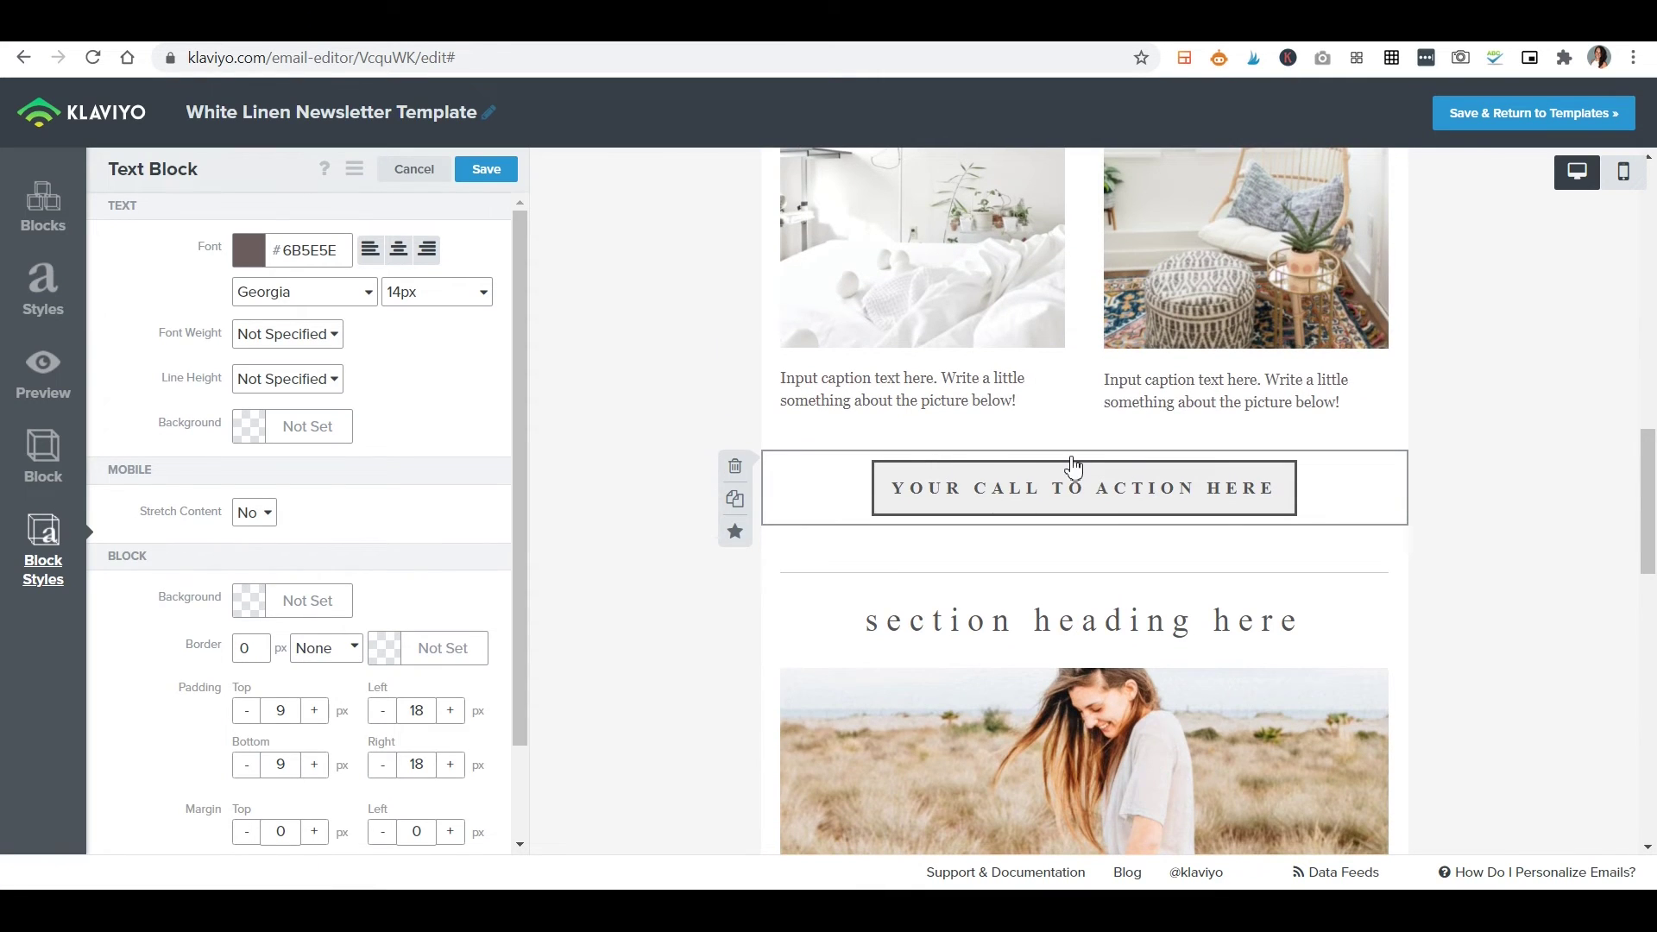
scroll(1070, 466, "down", 1)
scroll(345, 596, "down", 2)
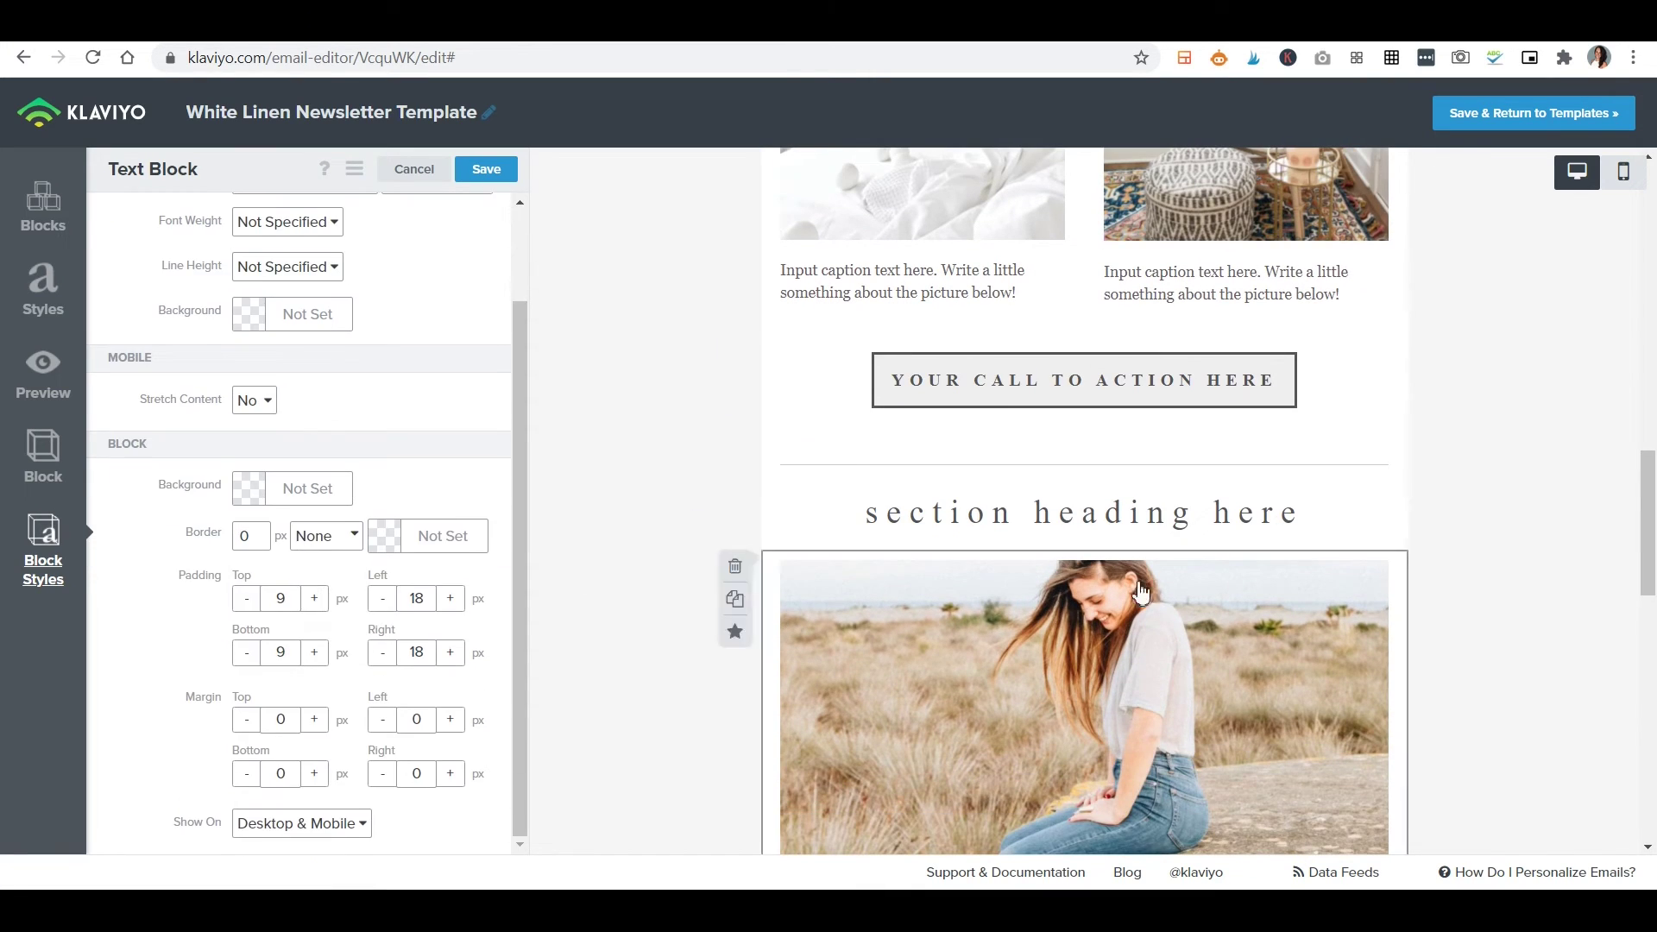
scroll(1429, 647, "down", 11)
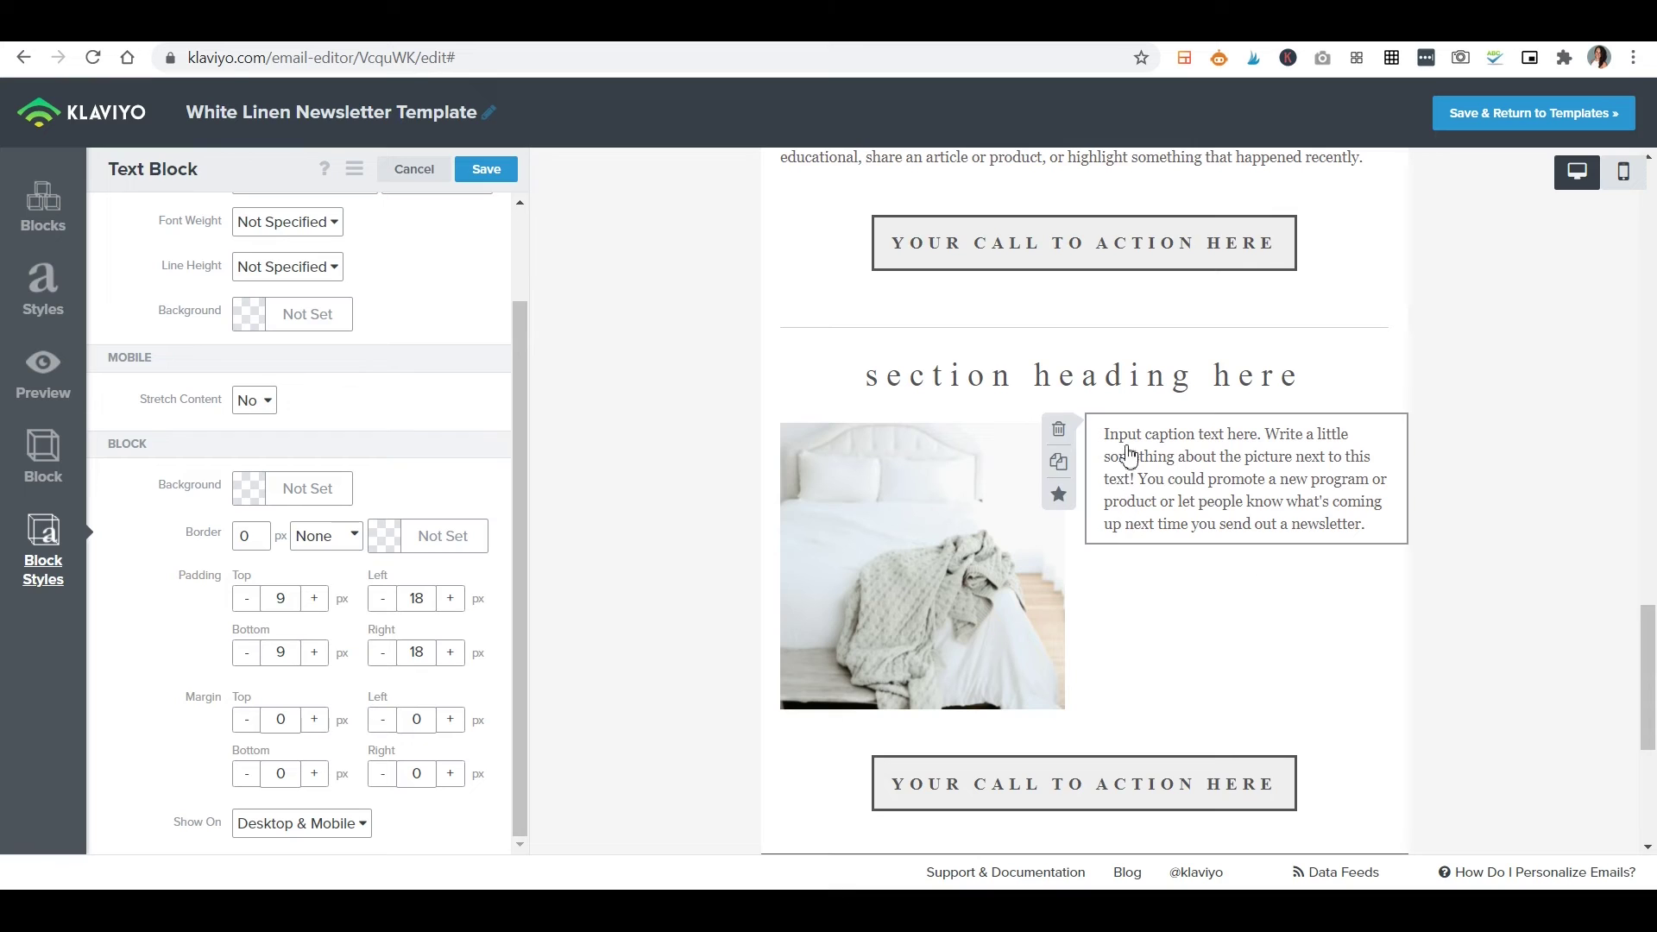
Move the bed image's caption above the image, then back beside it.
left_click_drag(1209, 429, 812, 455)
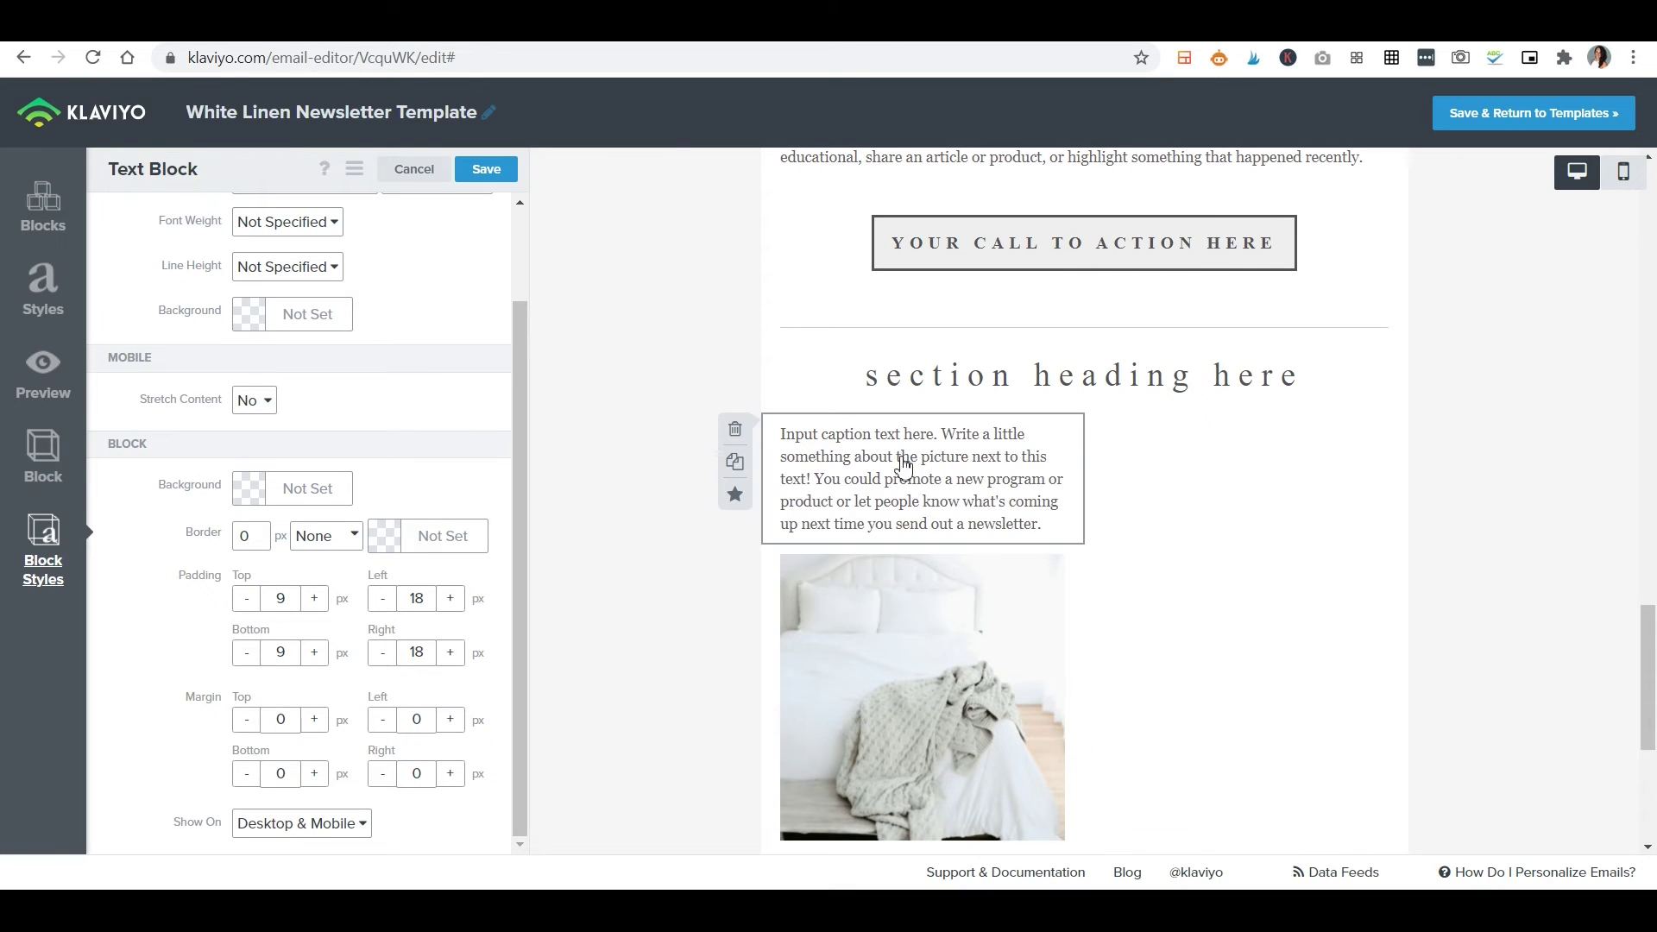
left_click_drag(943, 470, 1320, 540)
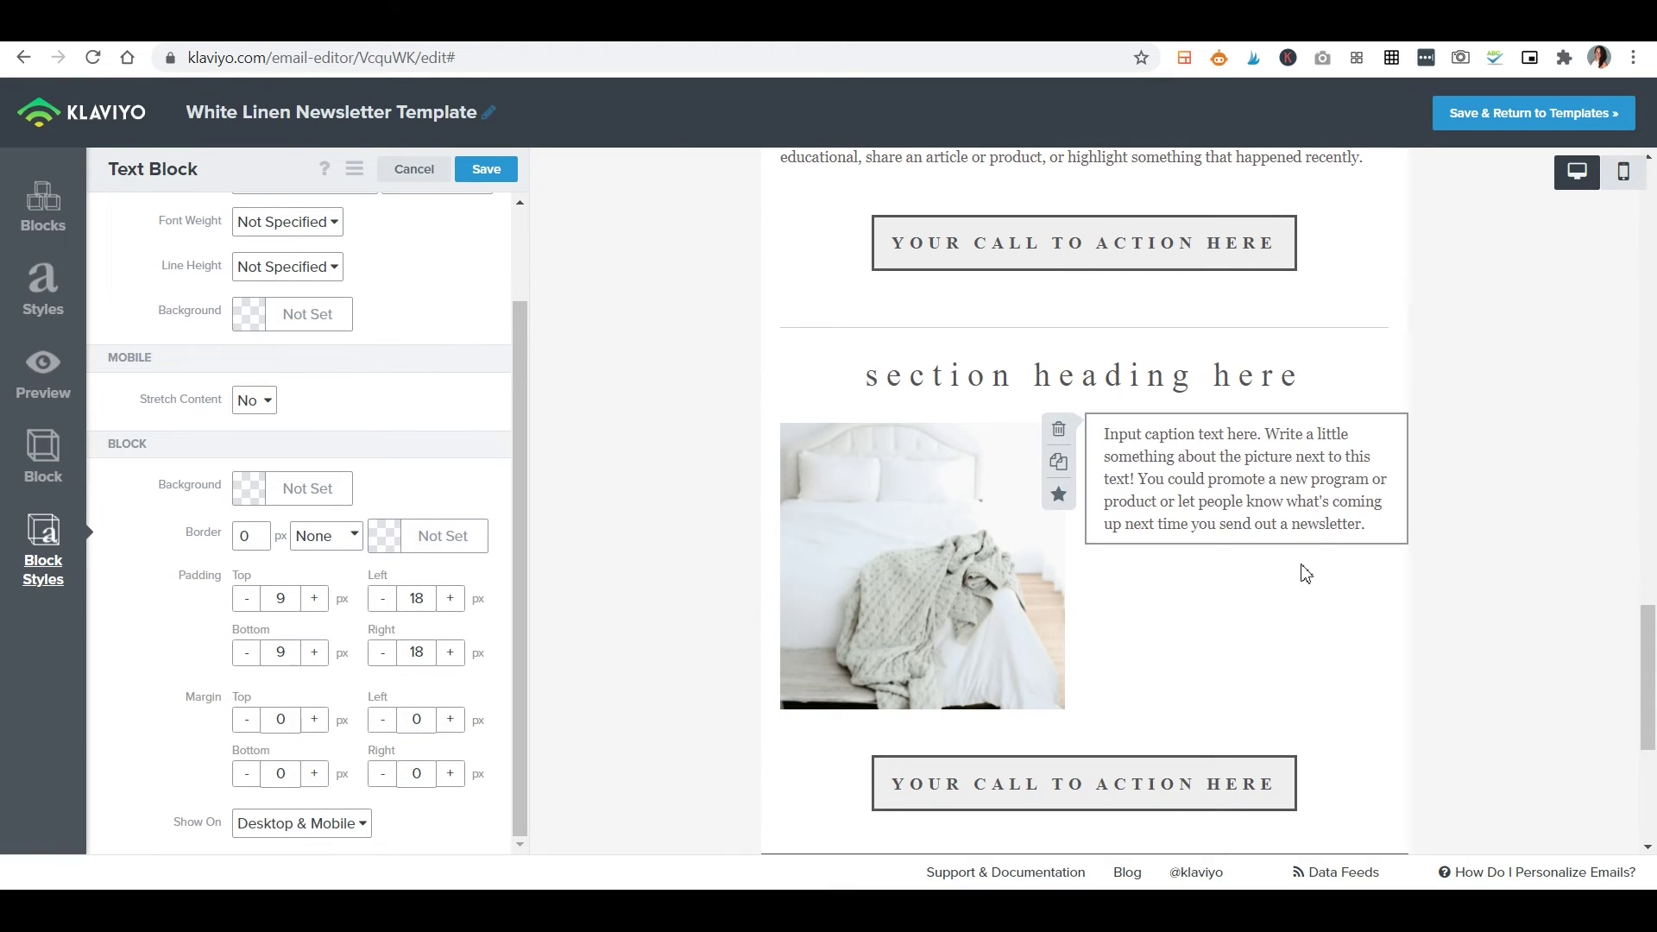
scroll(820, 389, "down", 4)
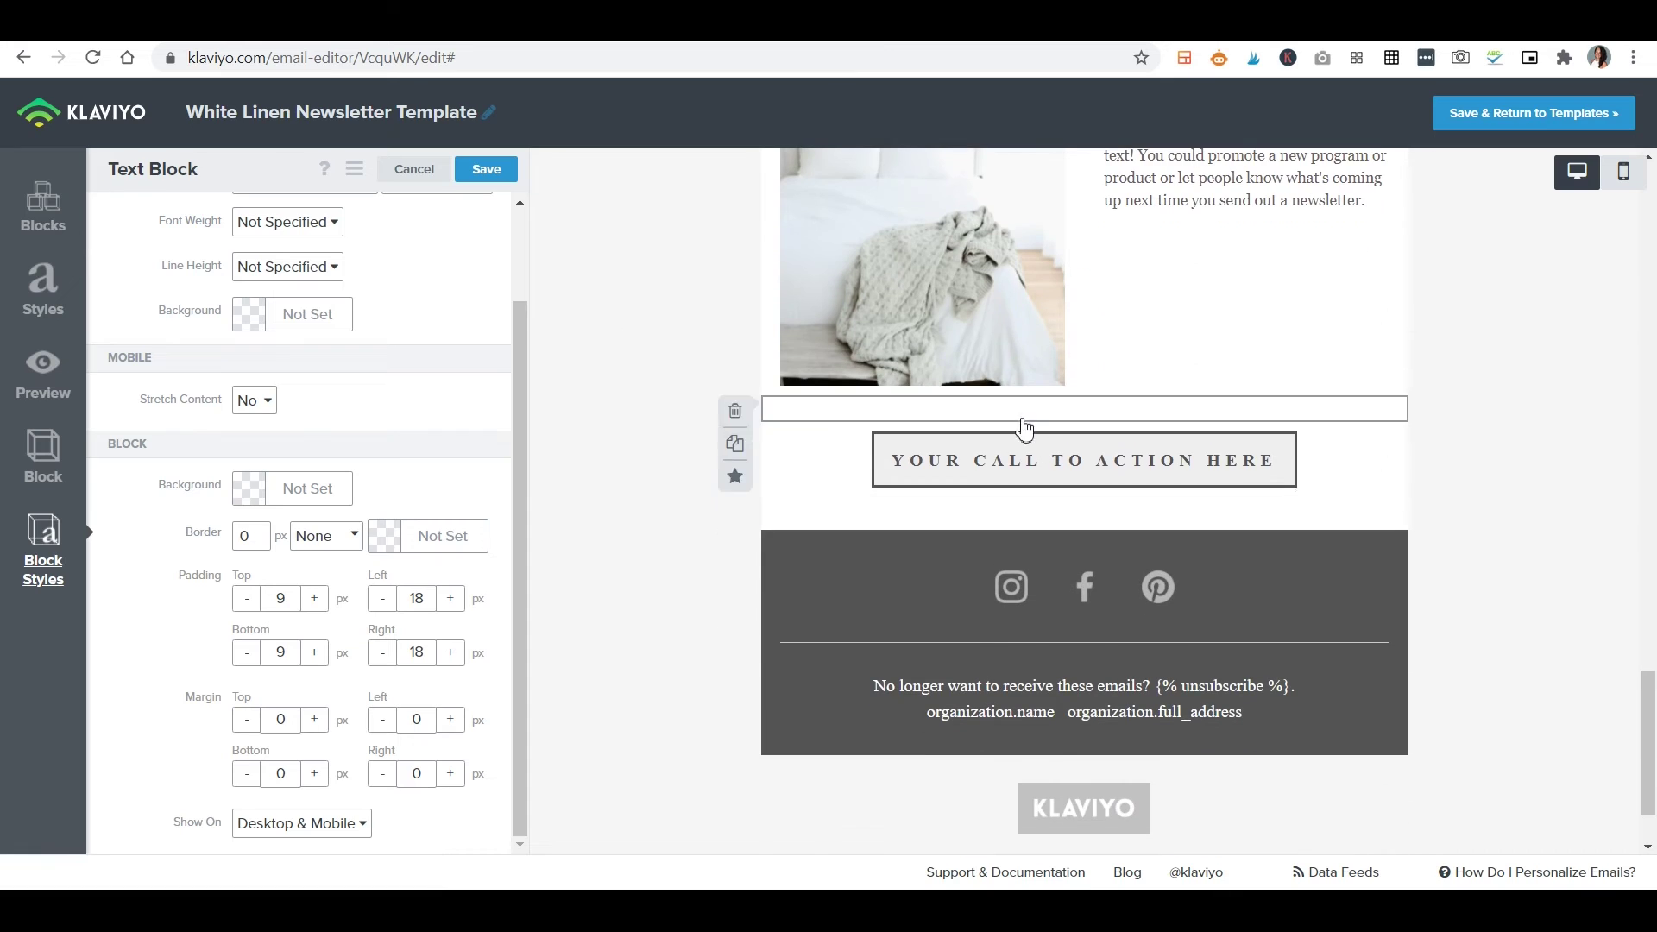
Set the lower CTA button to Stretch Width and back to Fit to Text, then select the social links block.
left_click(1019, 474)
left_click(296, 291)
left_click(332, 423)
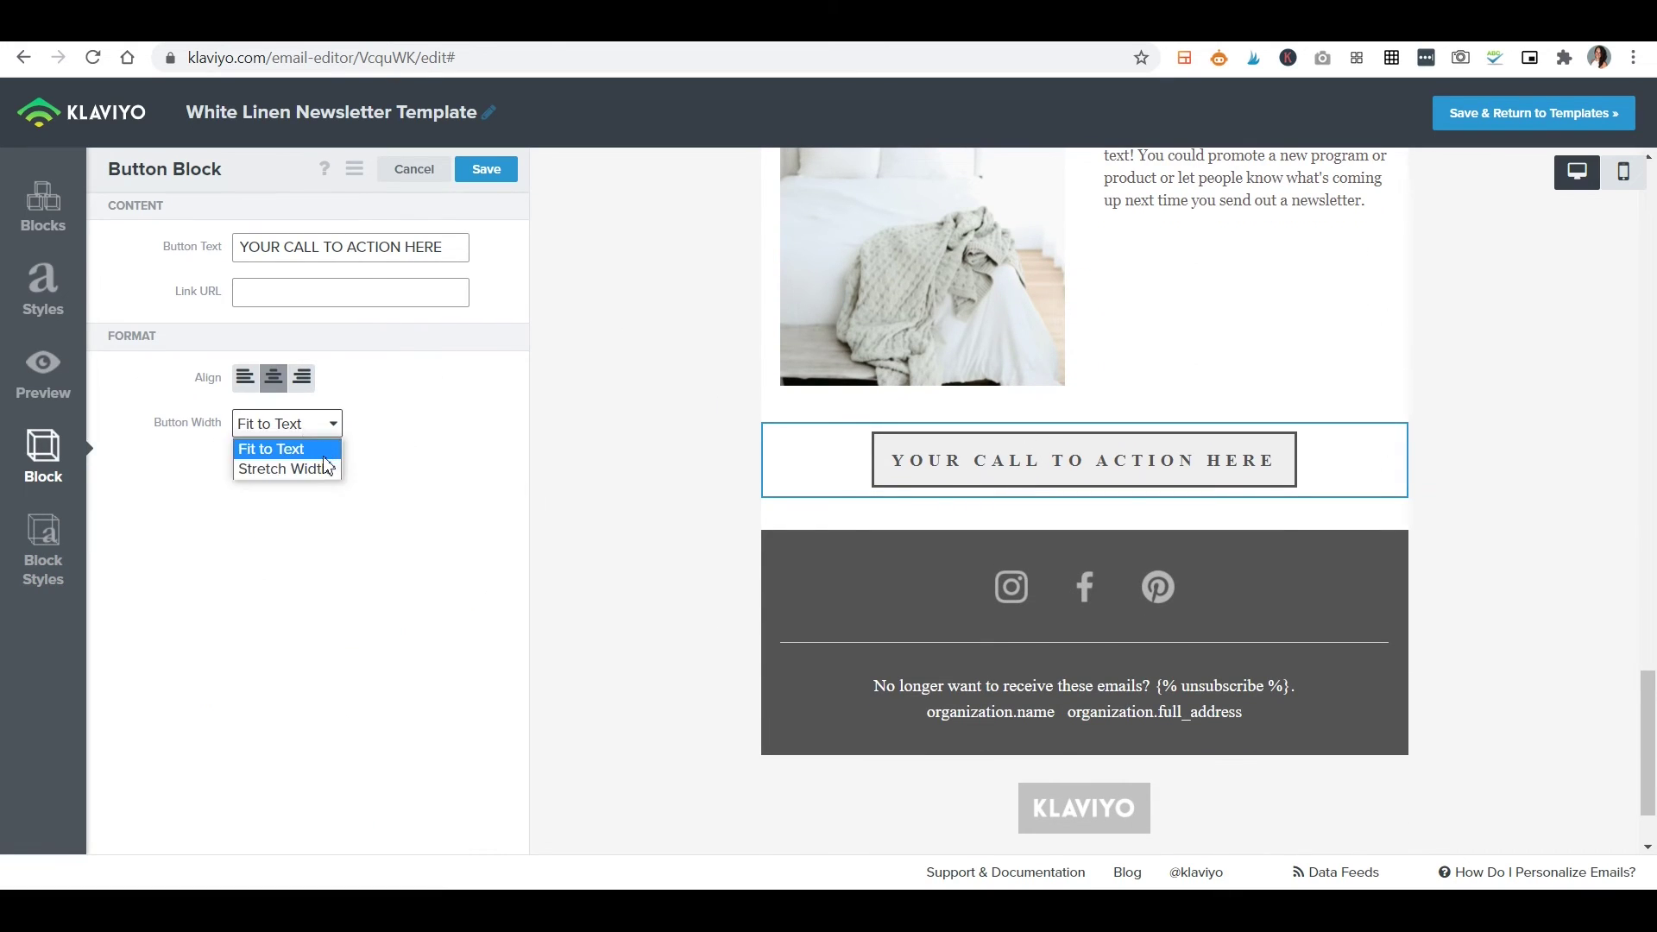
left_click(321, 470)
left_click(310, 431)
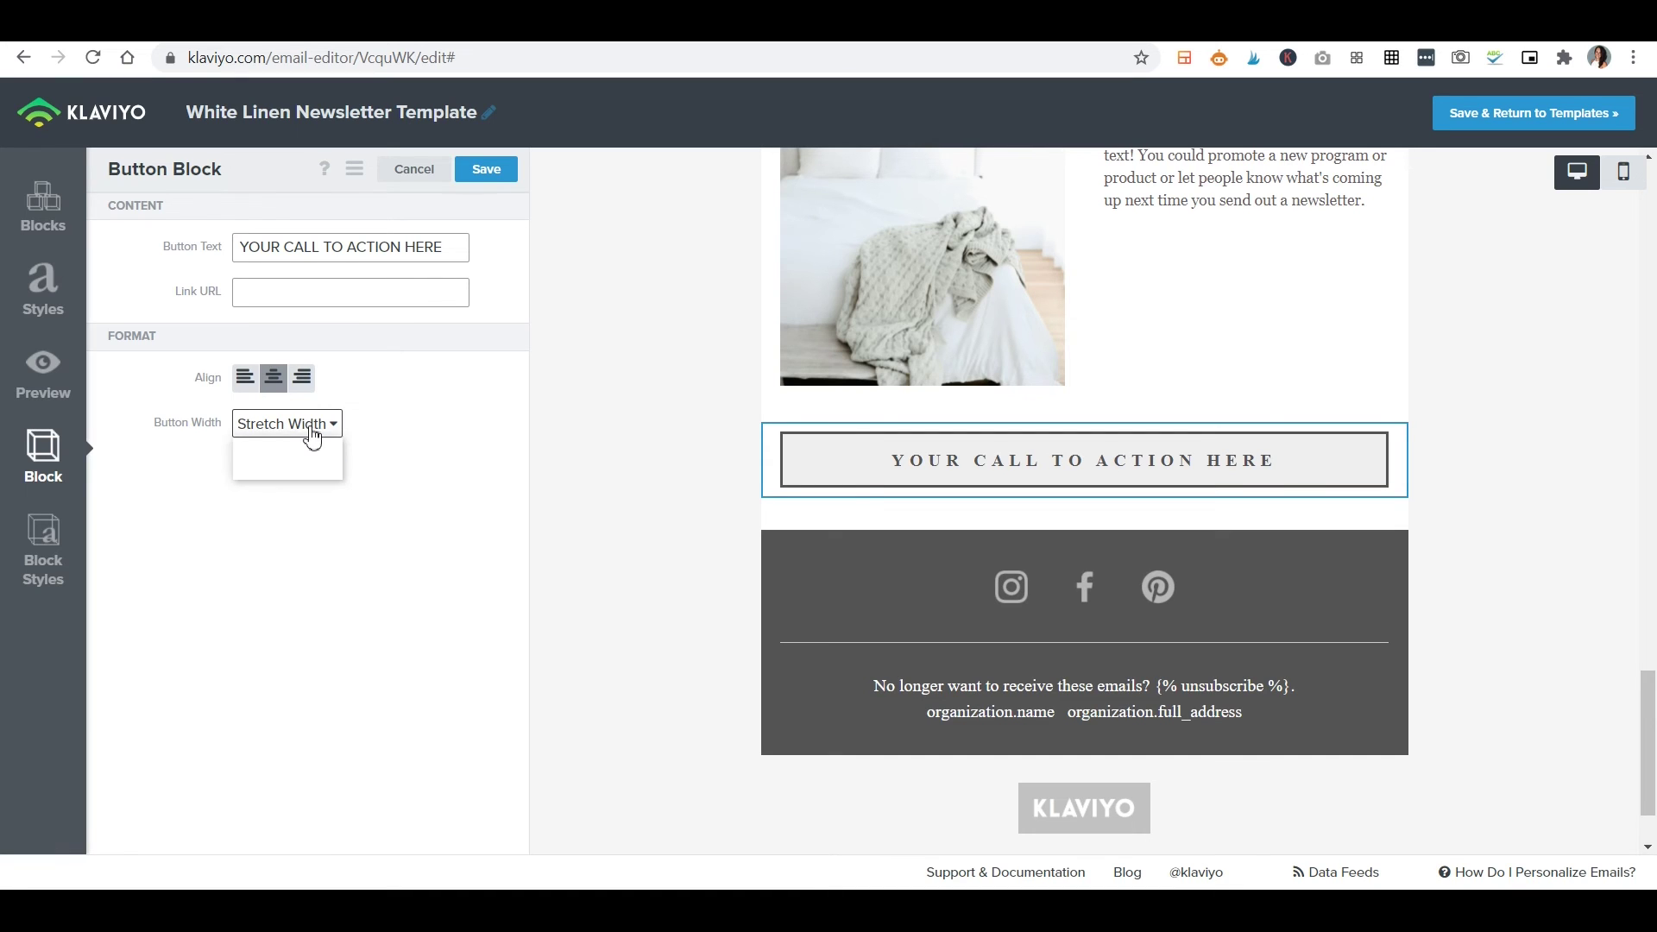
left_click(298, 448)
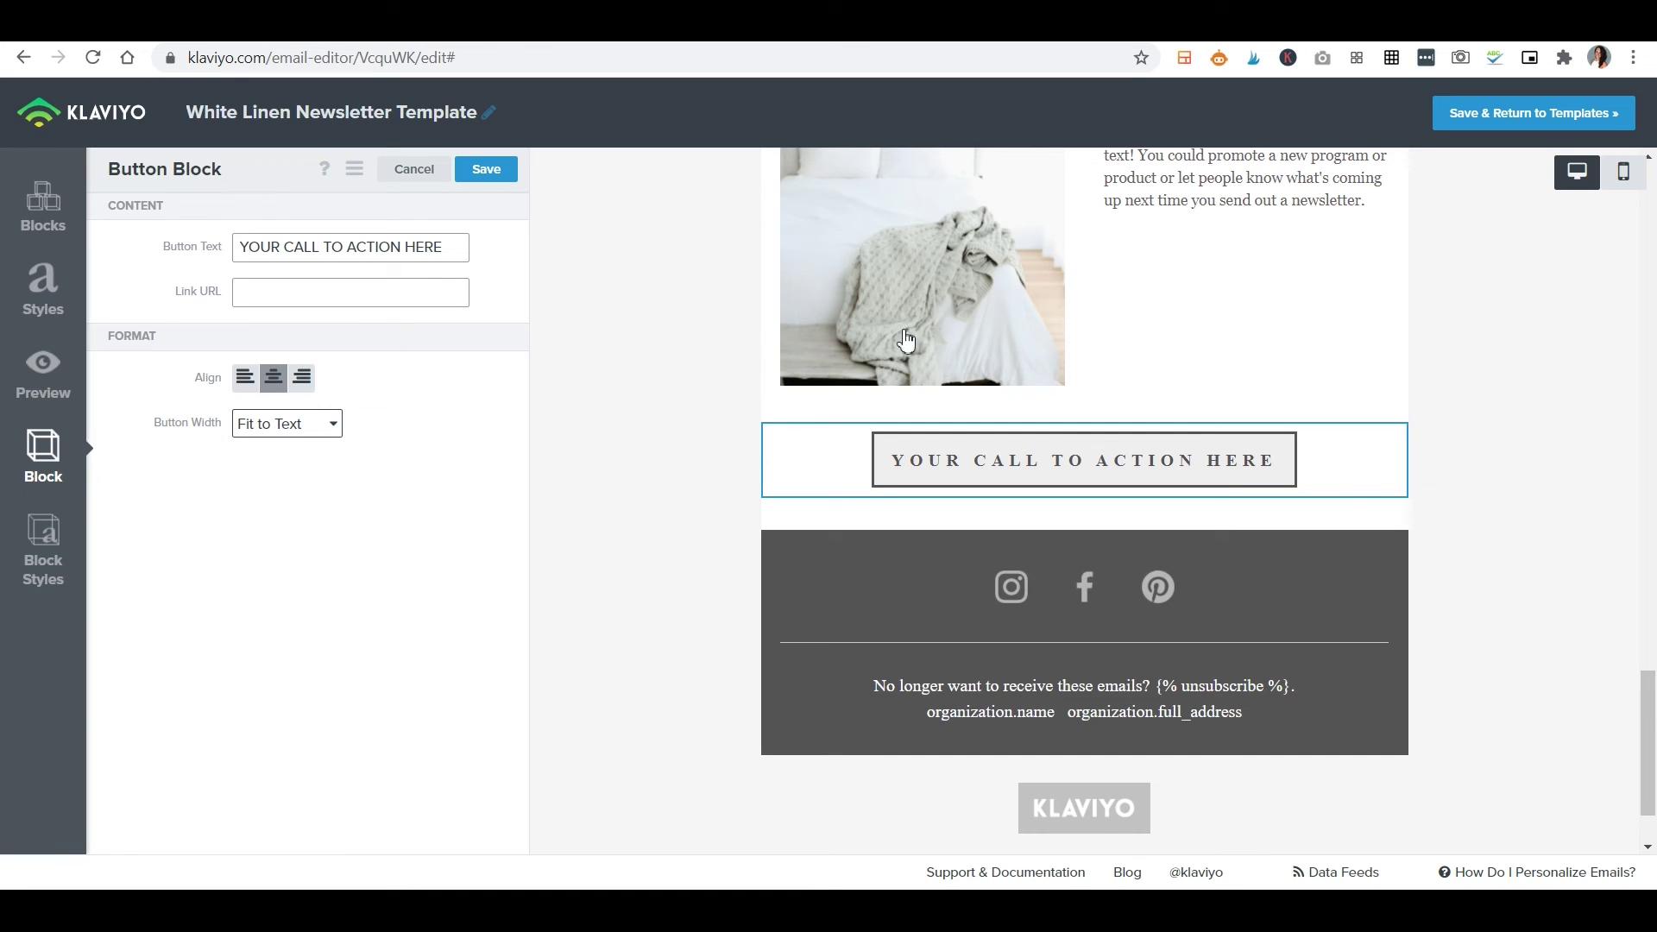
left_click(1229, 604)
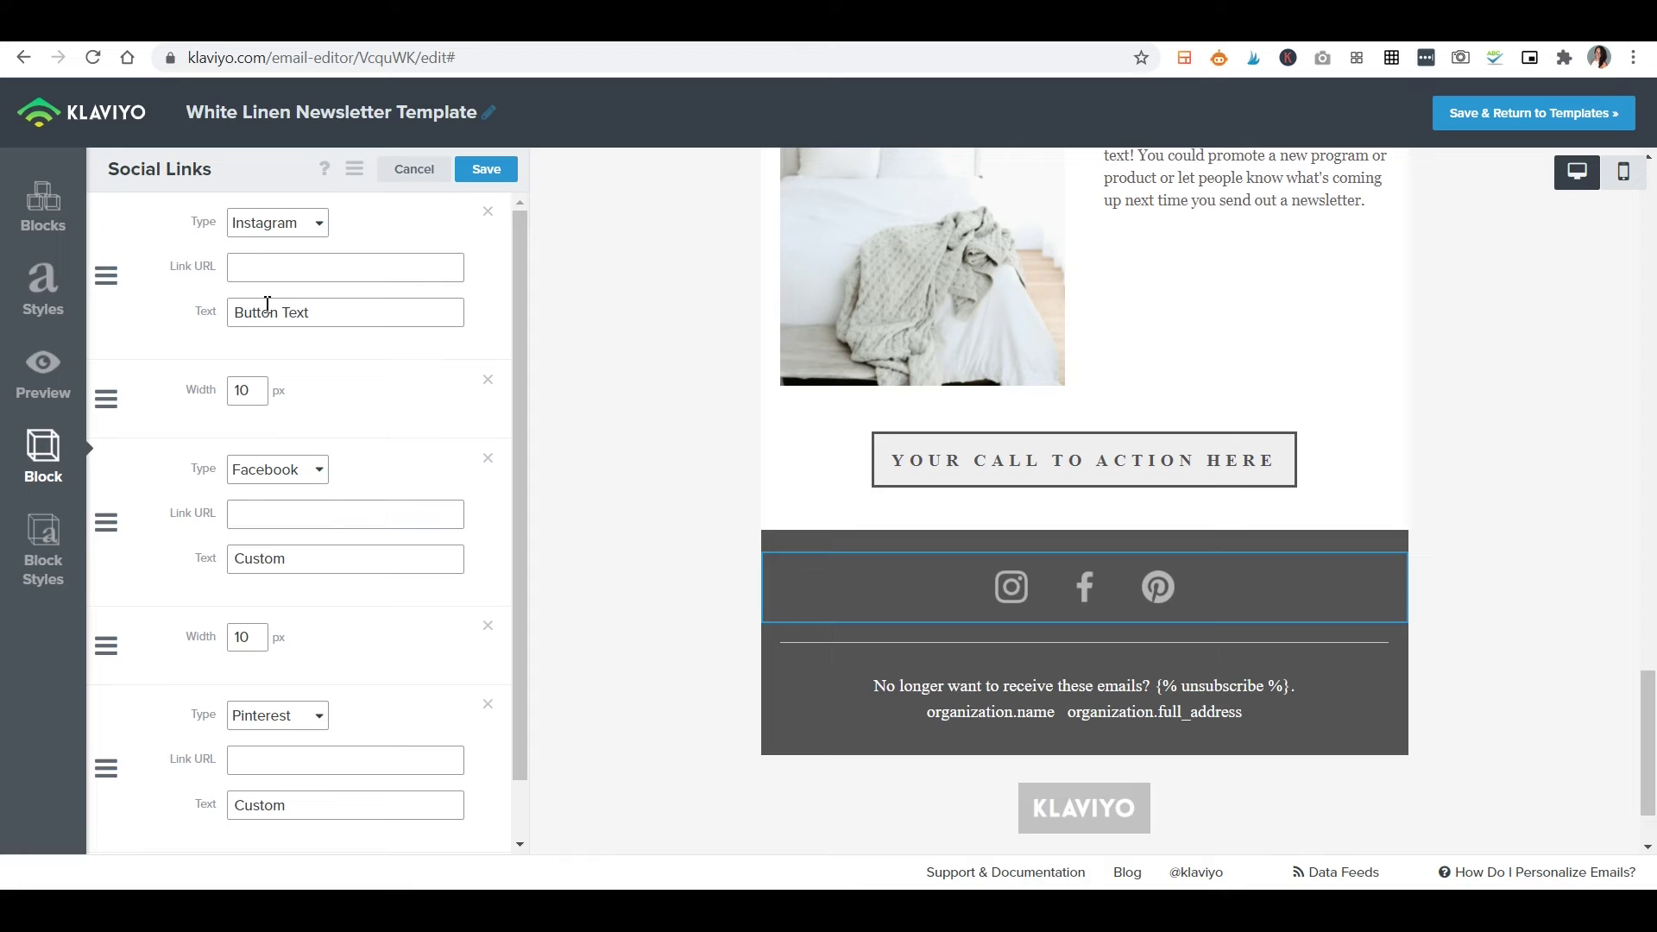
scroll(306, 410, "down", 1)
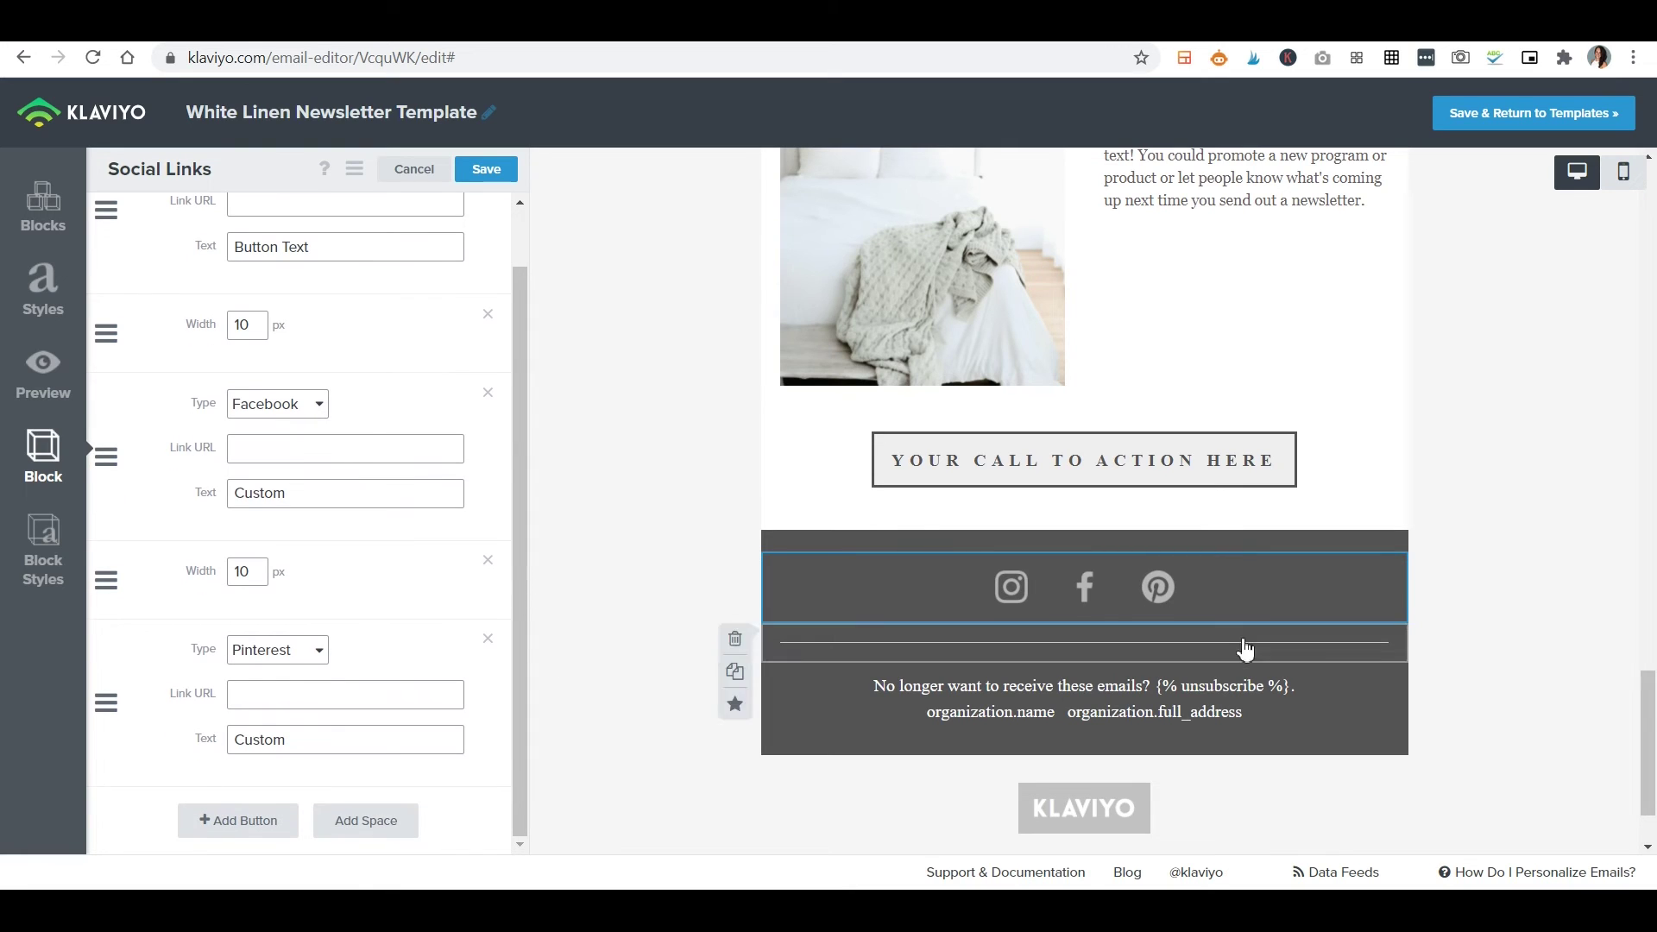
Check the footer unsubscribe text, review the whole email, and save the White Linen Newsletter Template.
left_click(1035, 719)
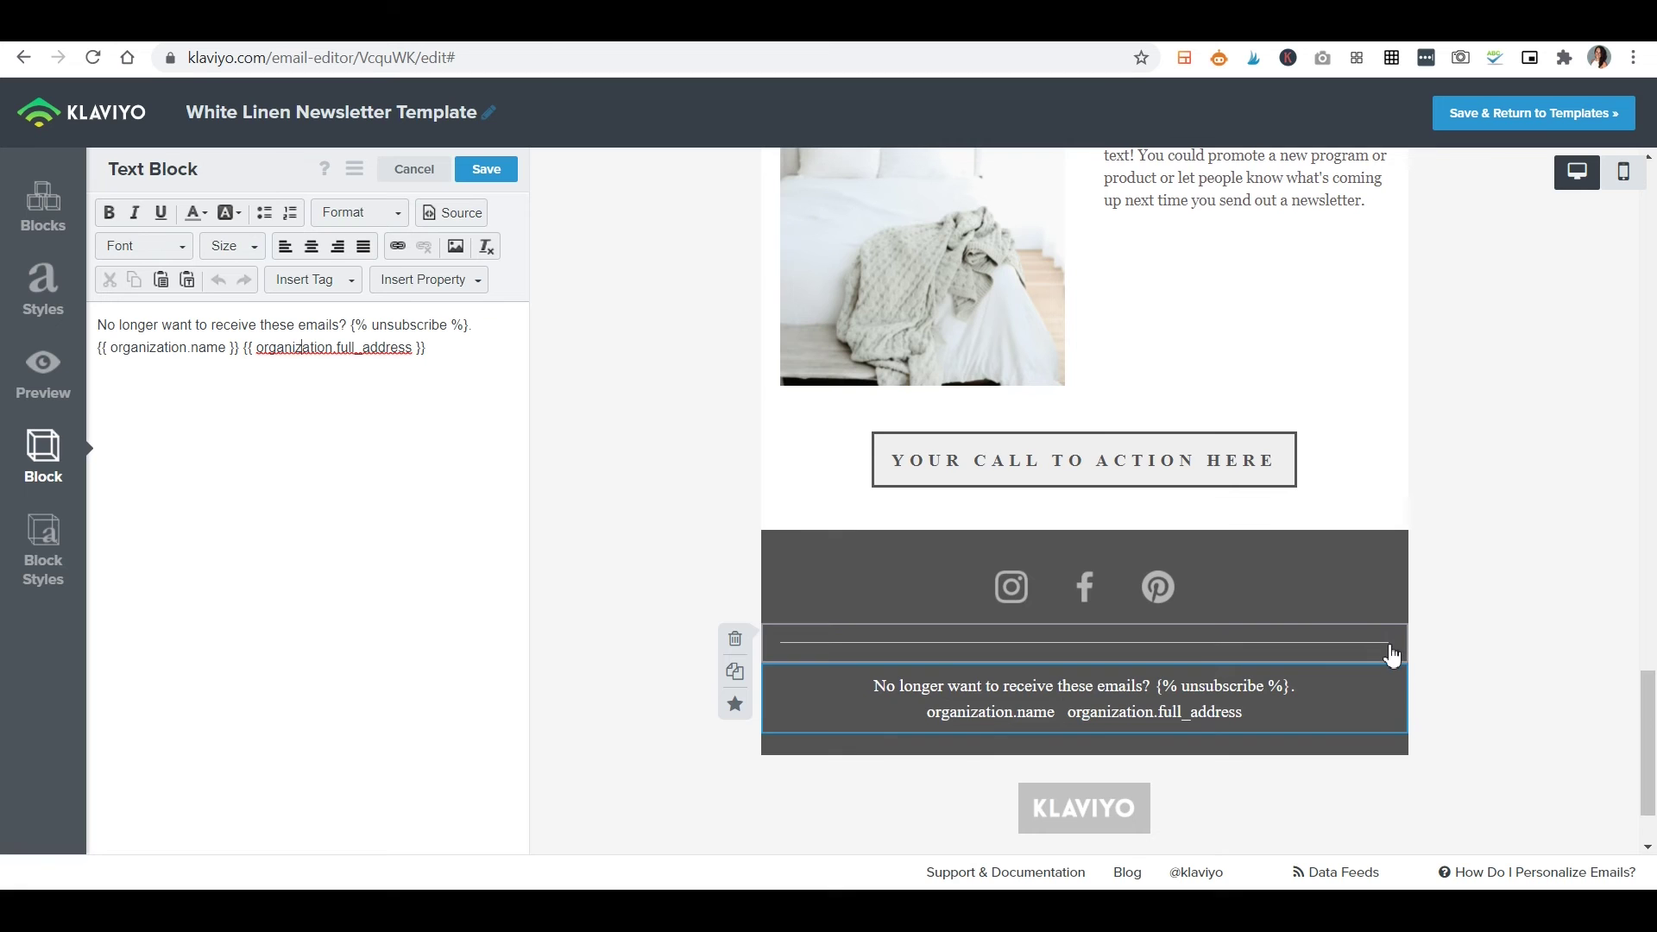
scroll(1316, 736, "up", 1)
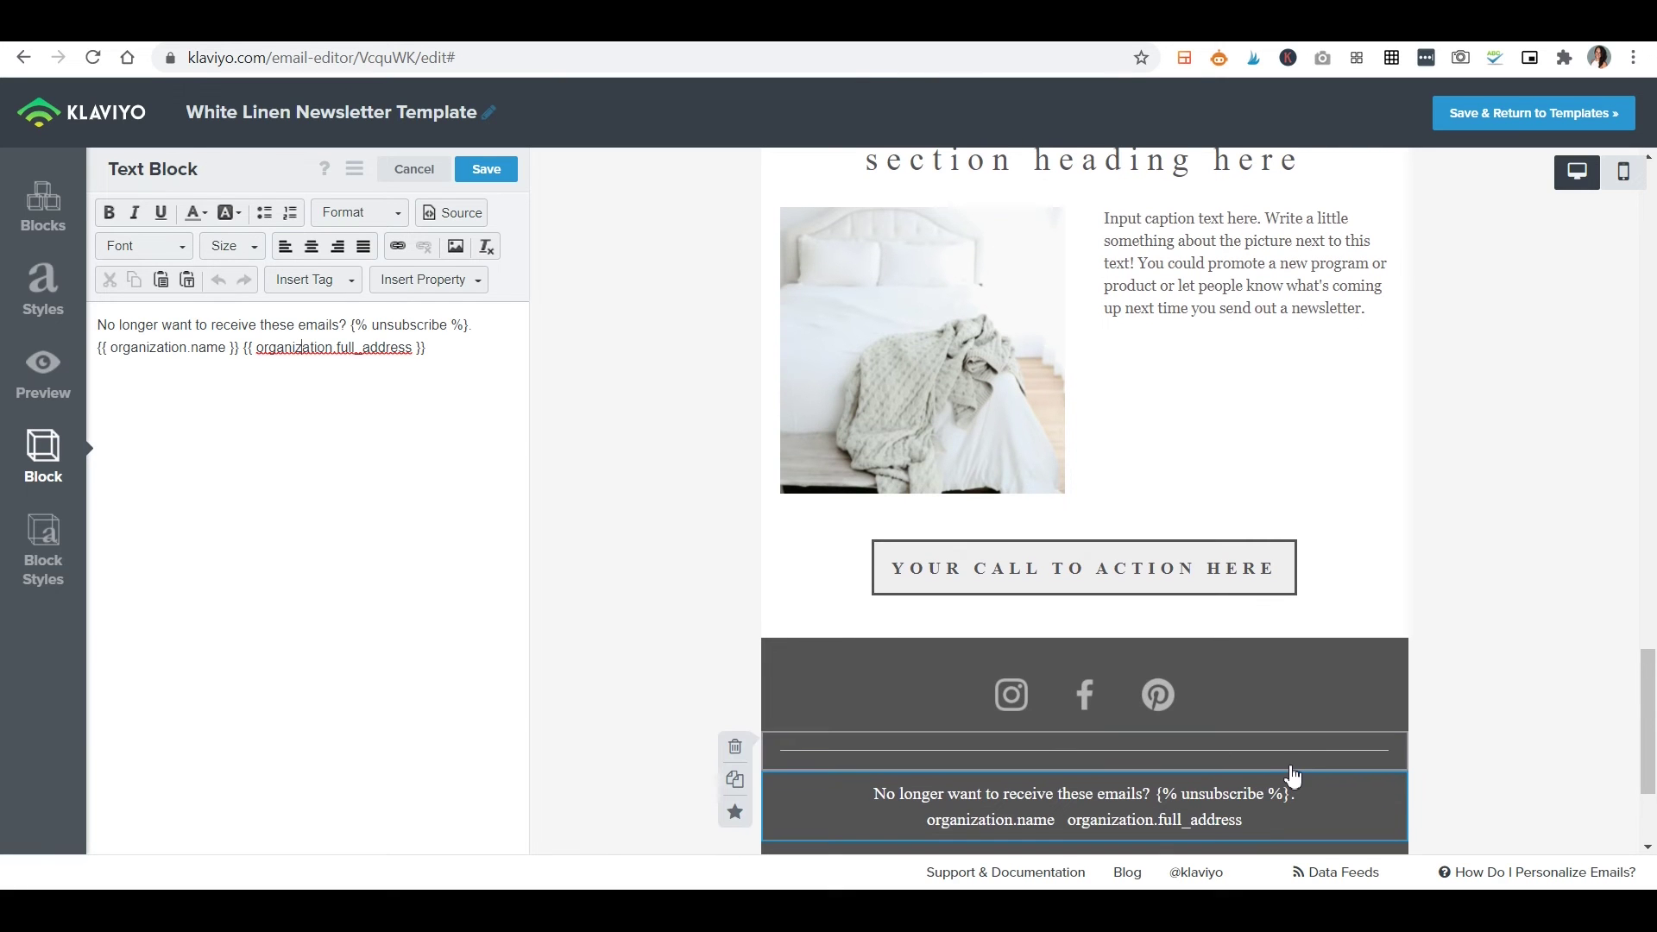
scroll(1324, 725, "up", 3)
scroll(1426, 721, "up", 10)
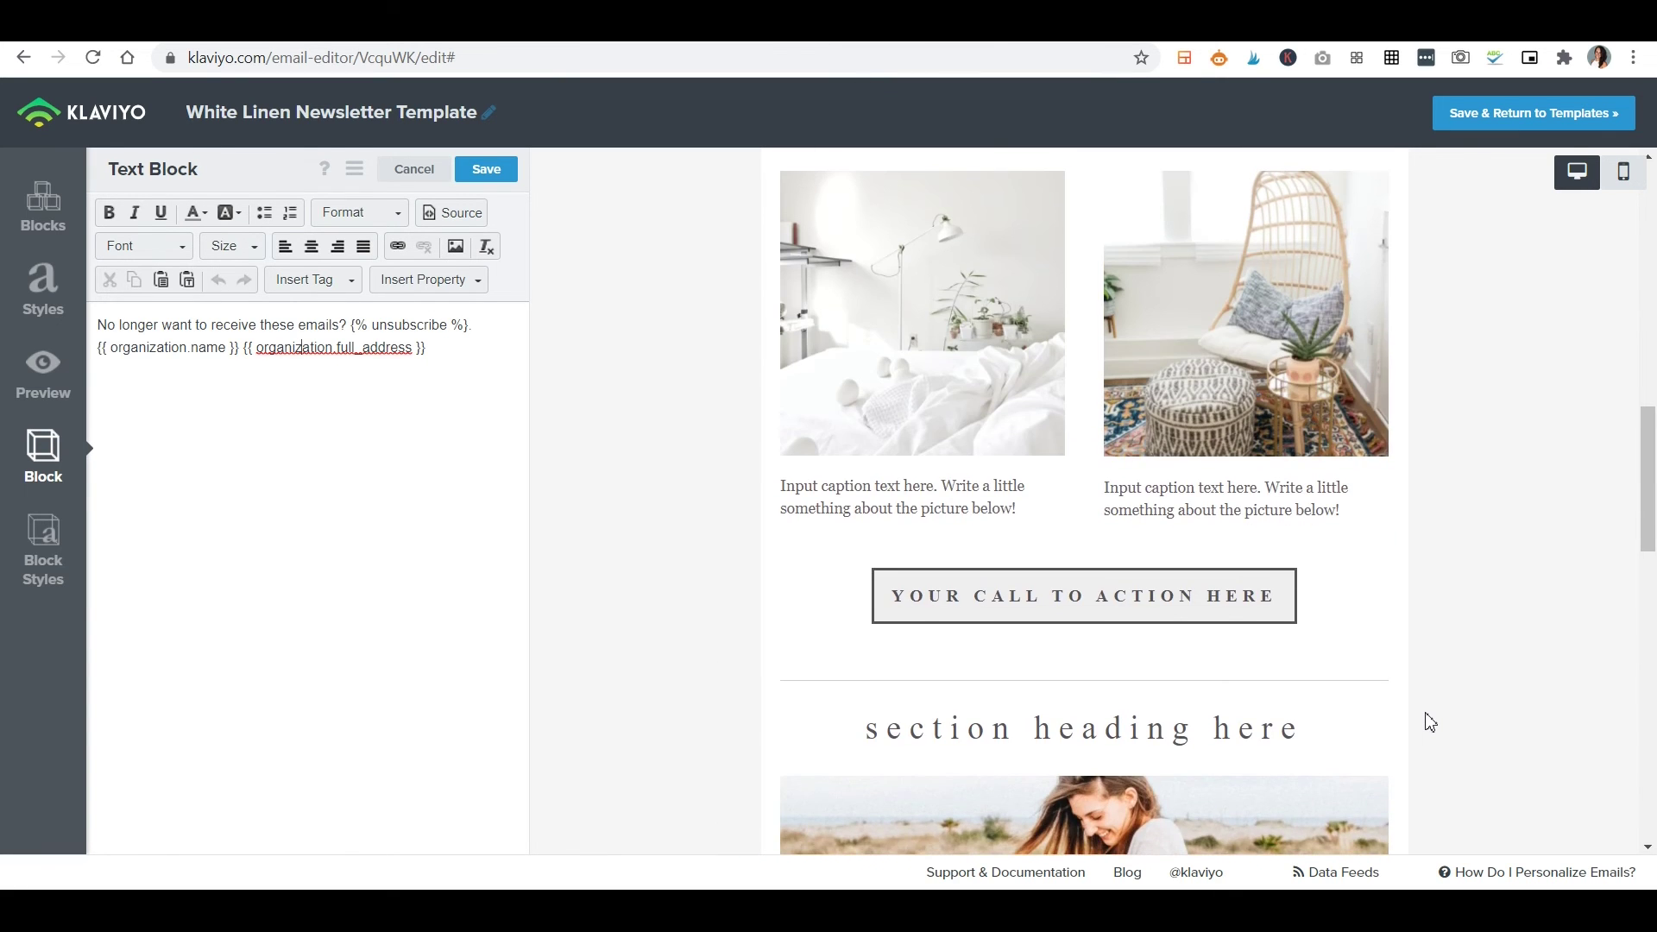
scroll(1430, 723, "up", 5)
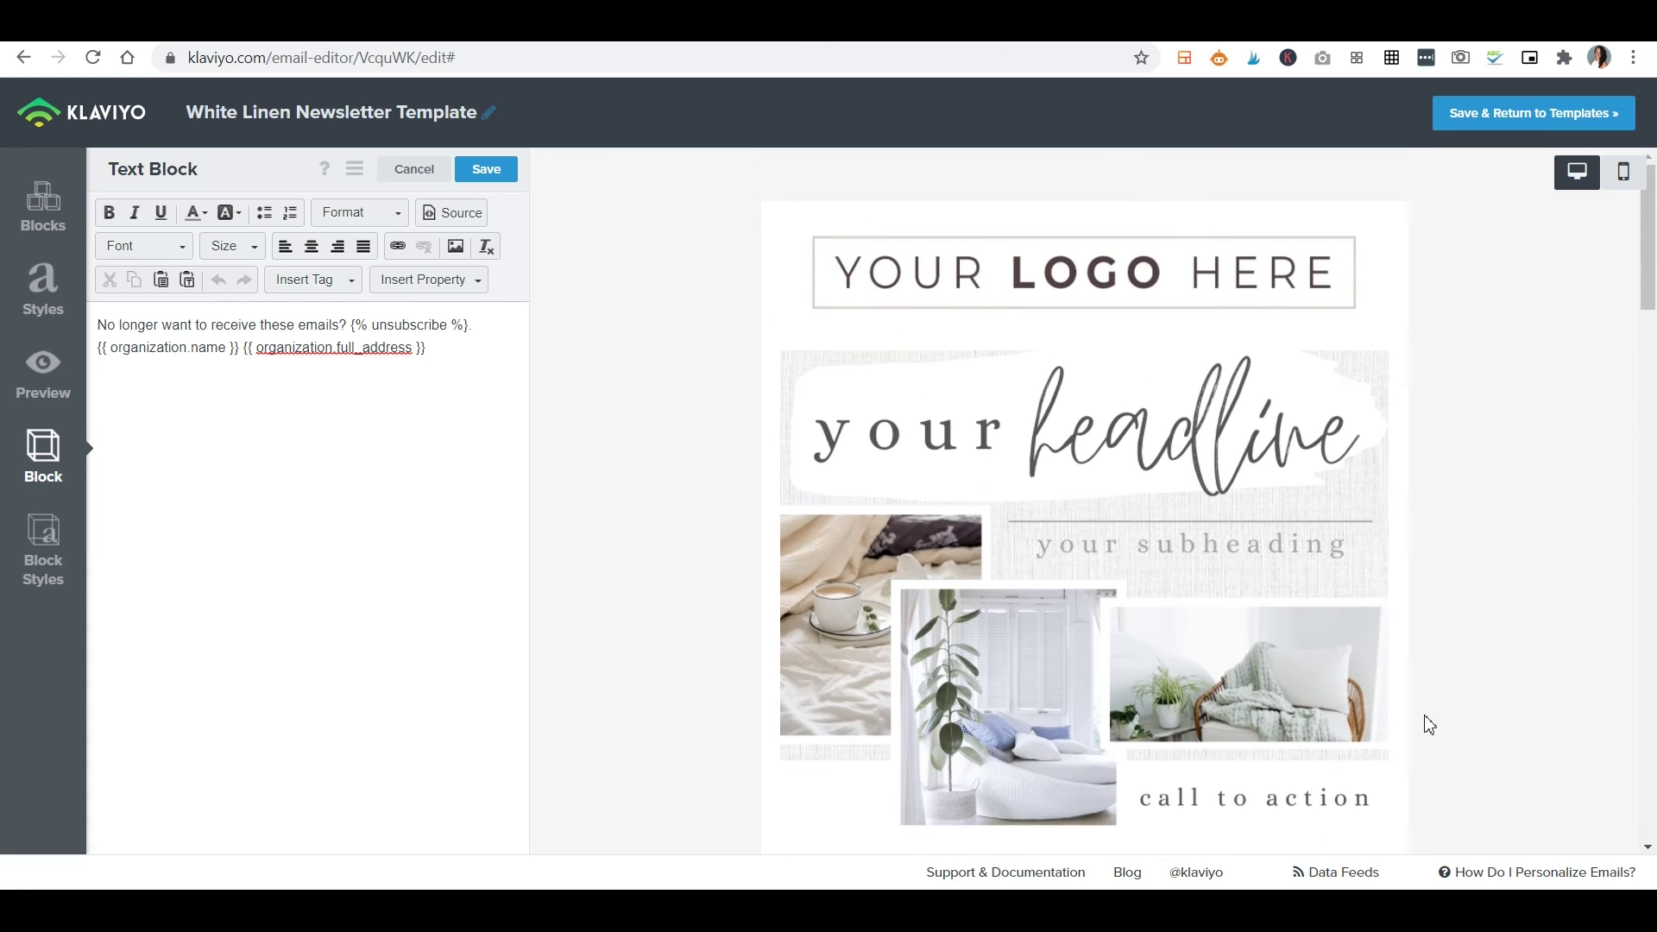
scroll(1430, 725, "down", 15)
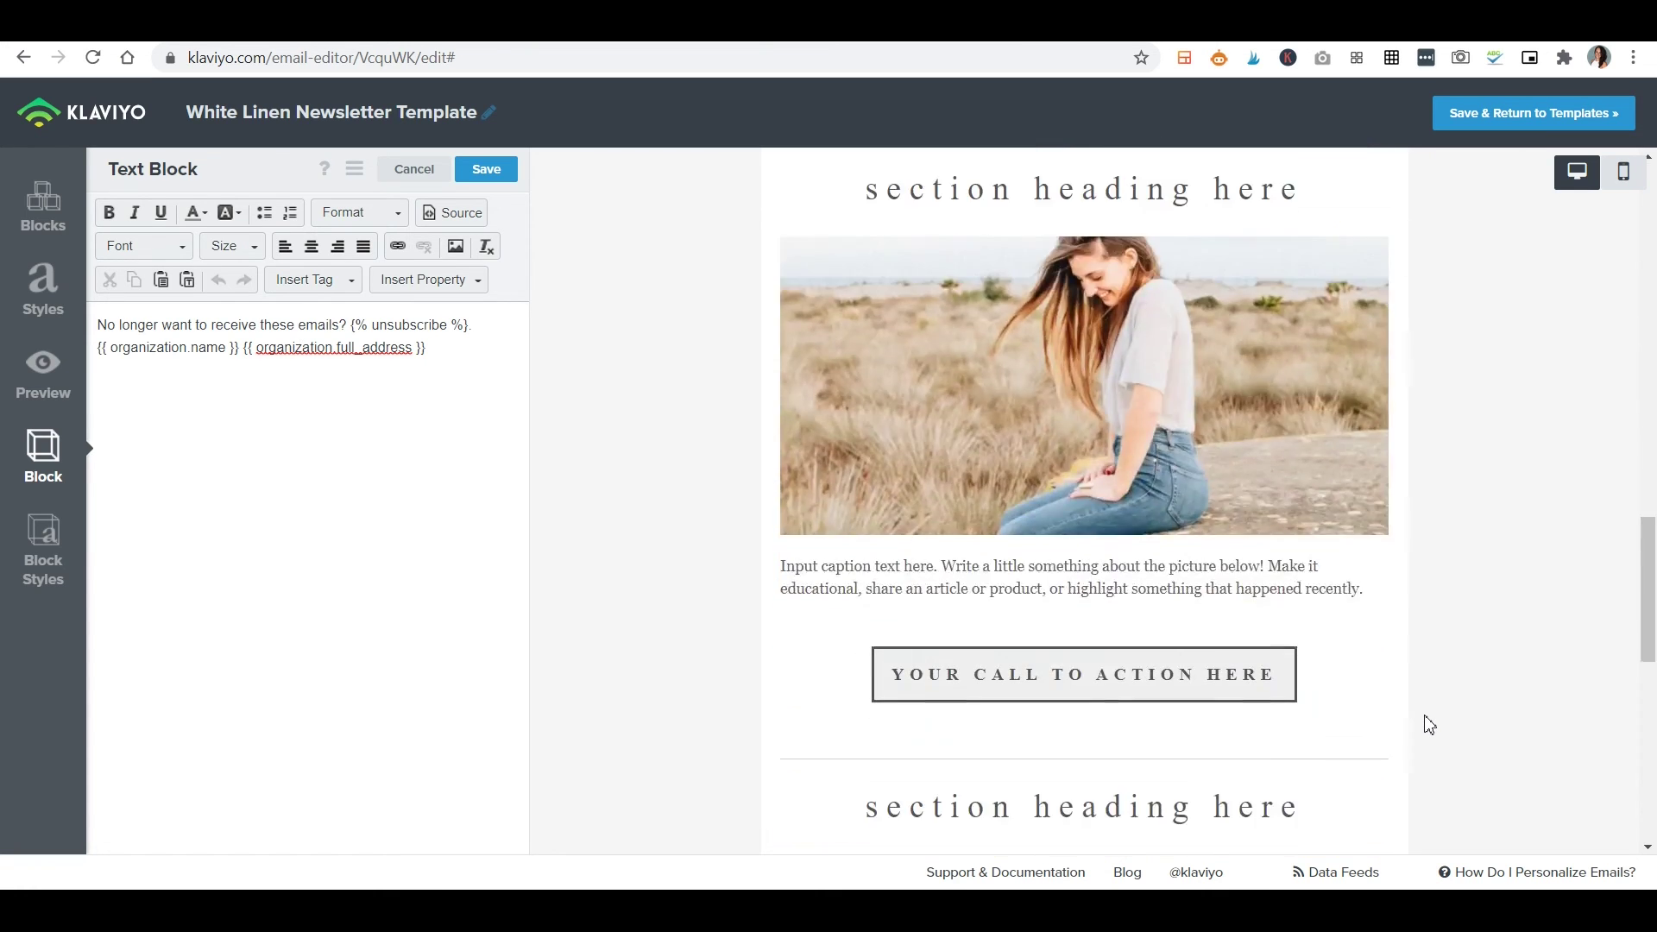
scroll(1424, 727, "down", 5)
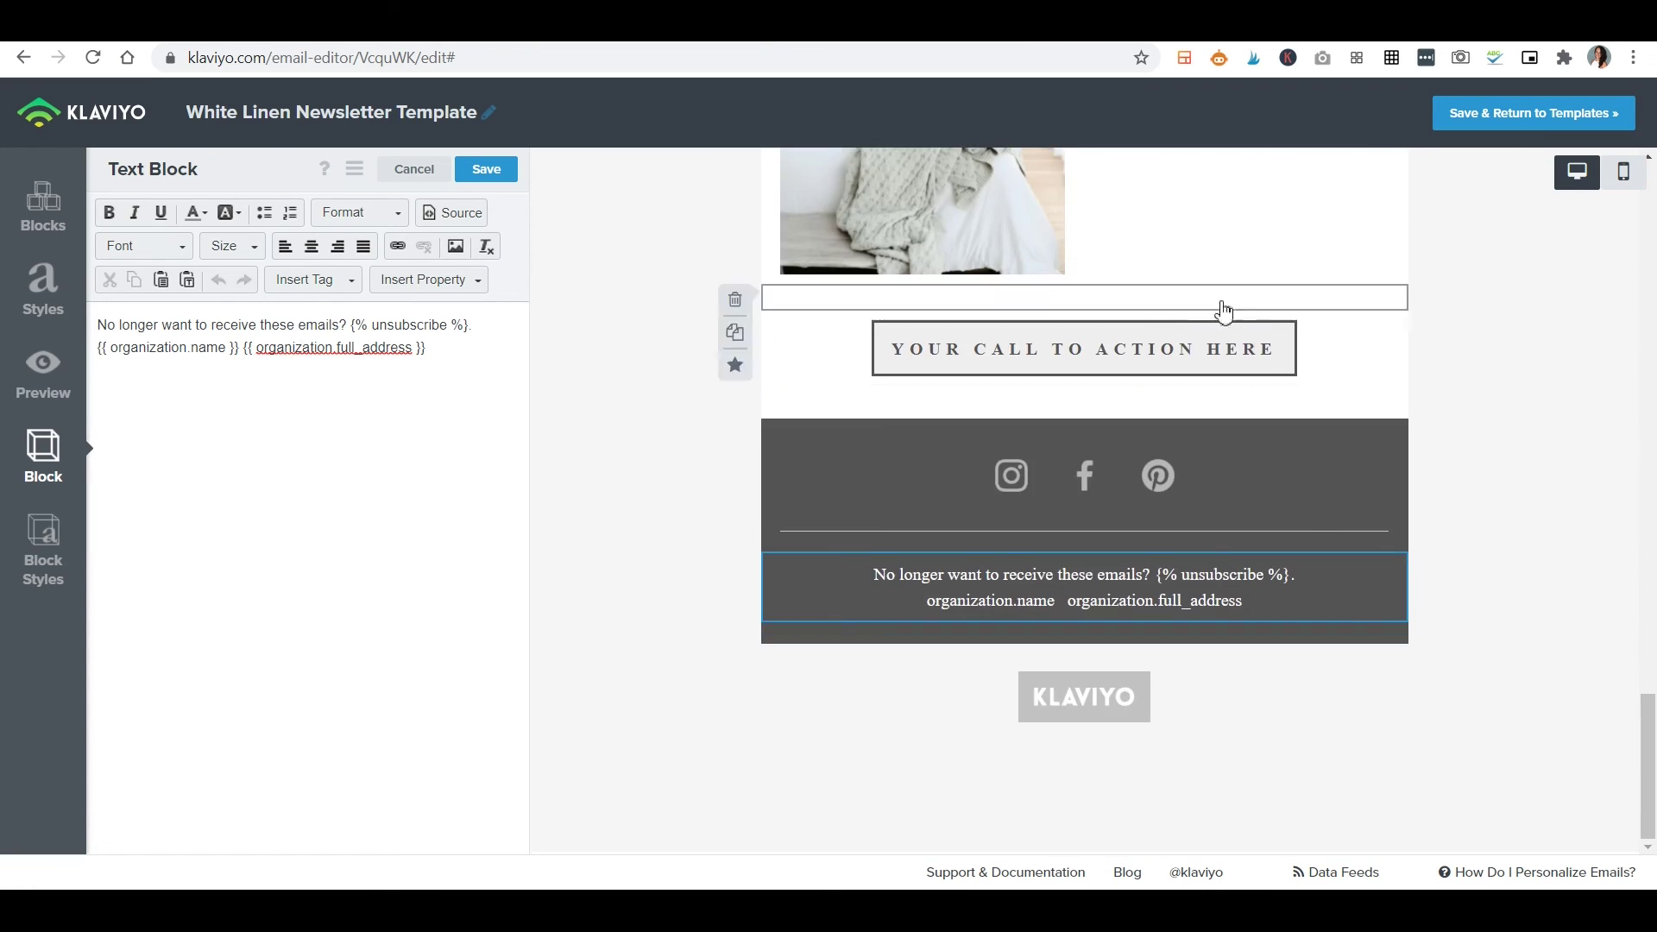
left_click(1554, 122)
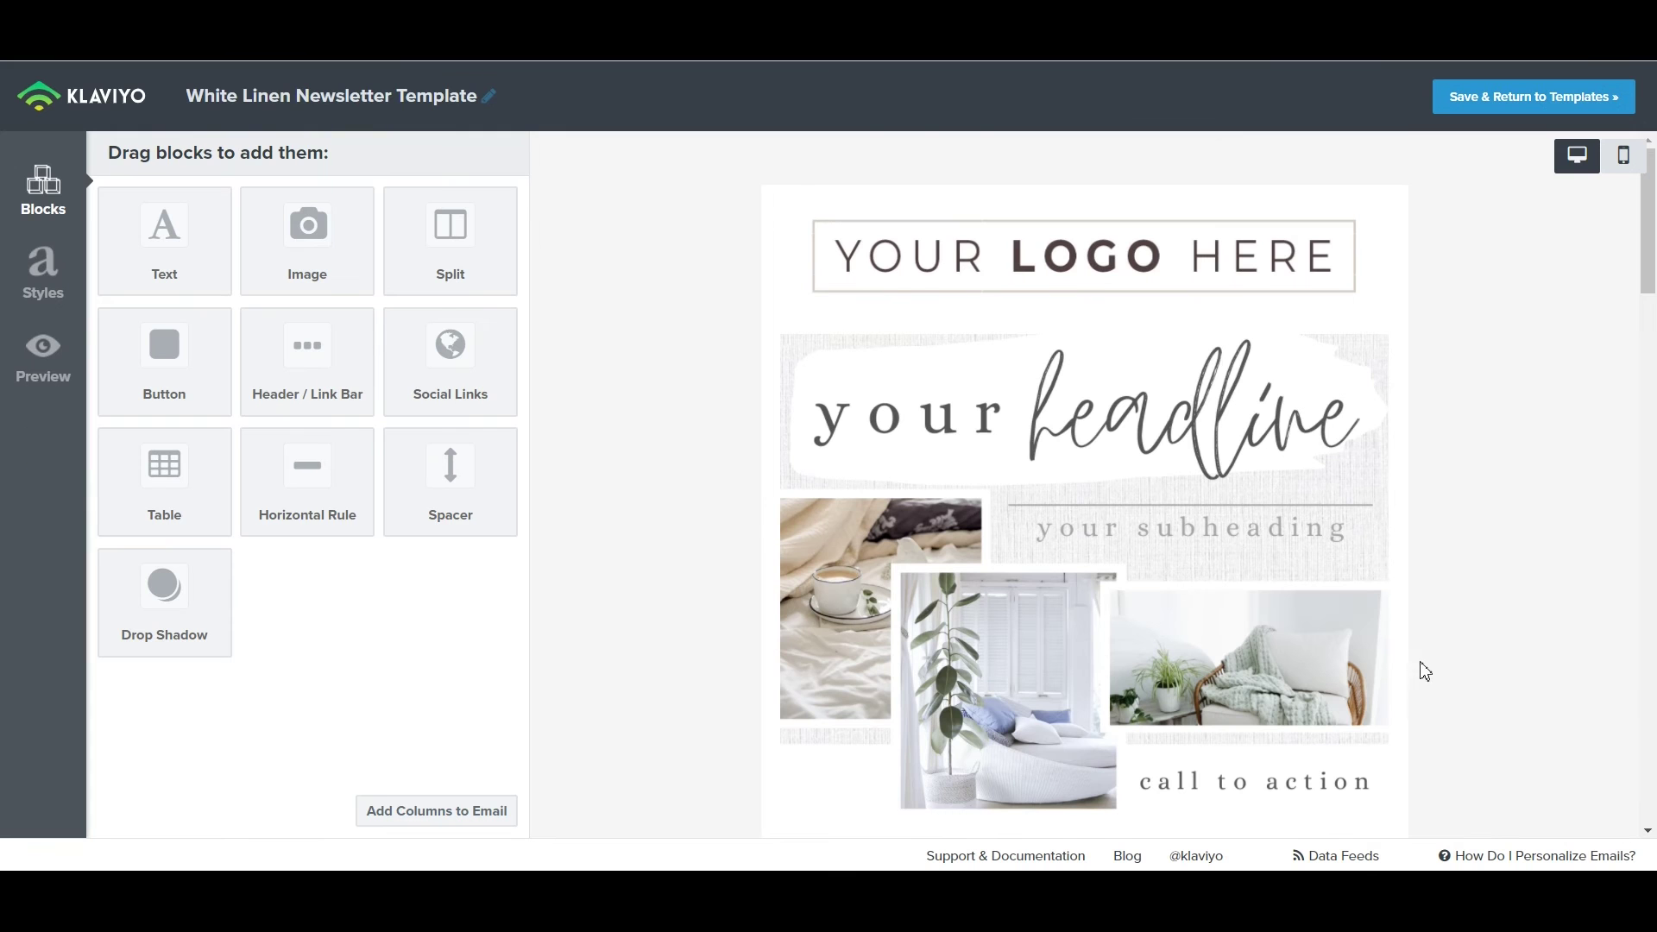
Generate an in-Klaviyo preview of the email, look it over, and close it.
left_click(47, 362)
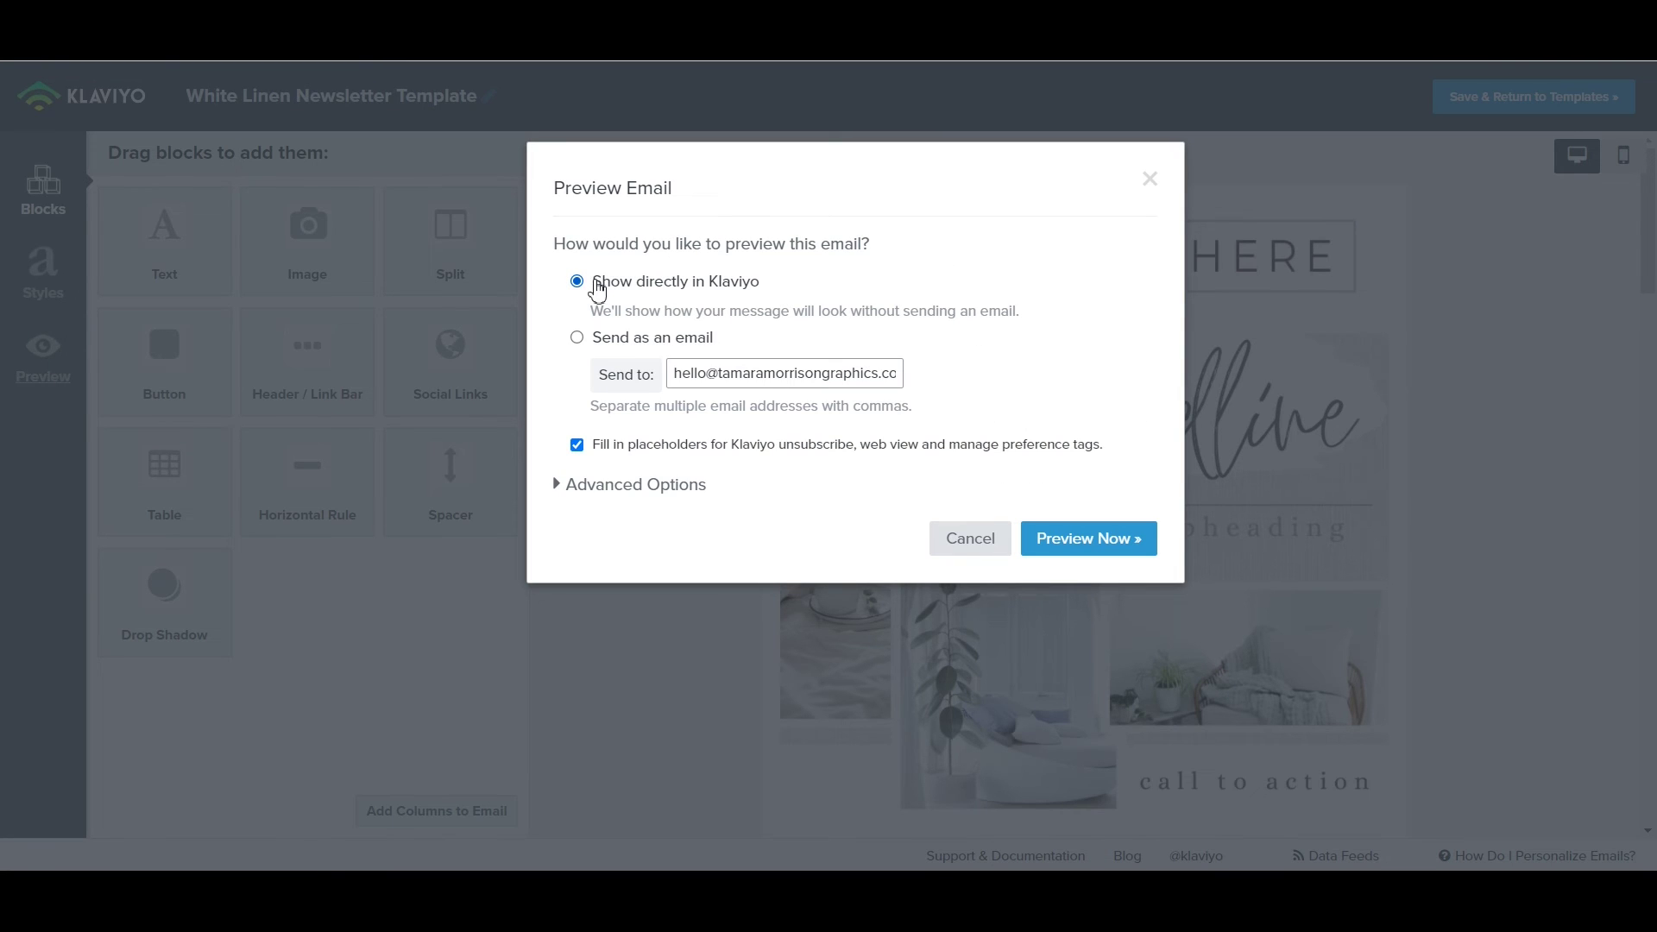
left_click(1079, 538)
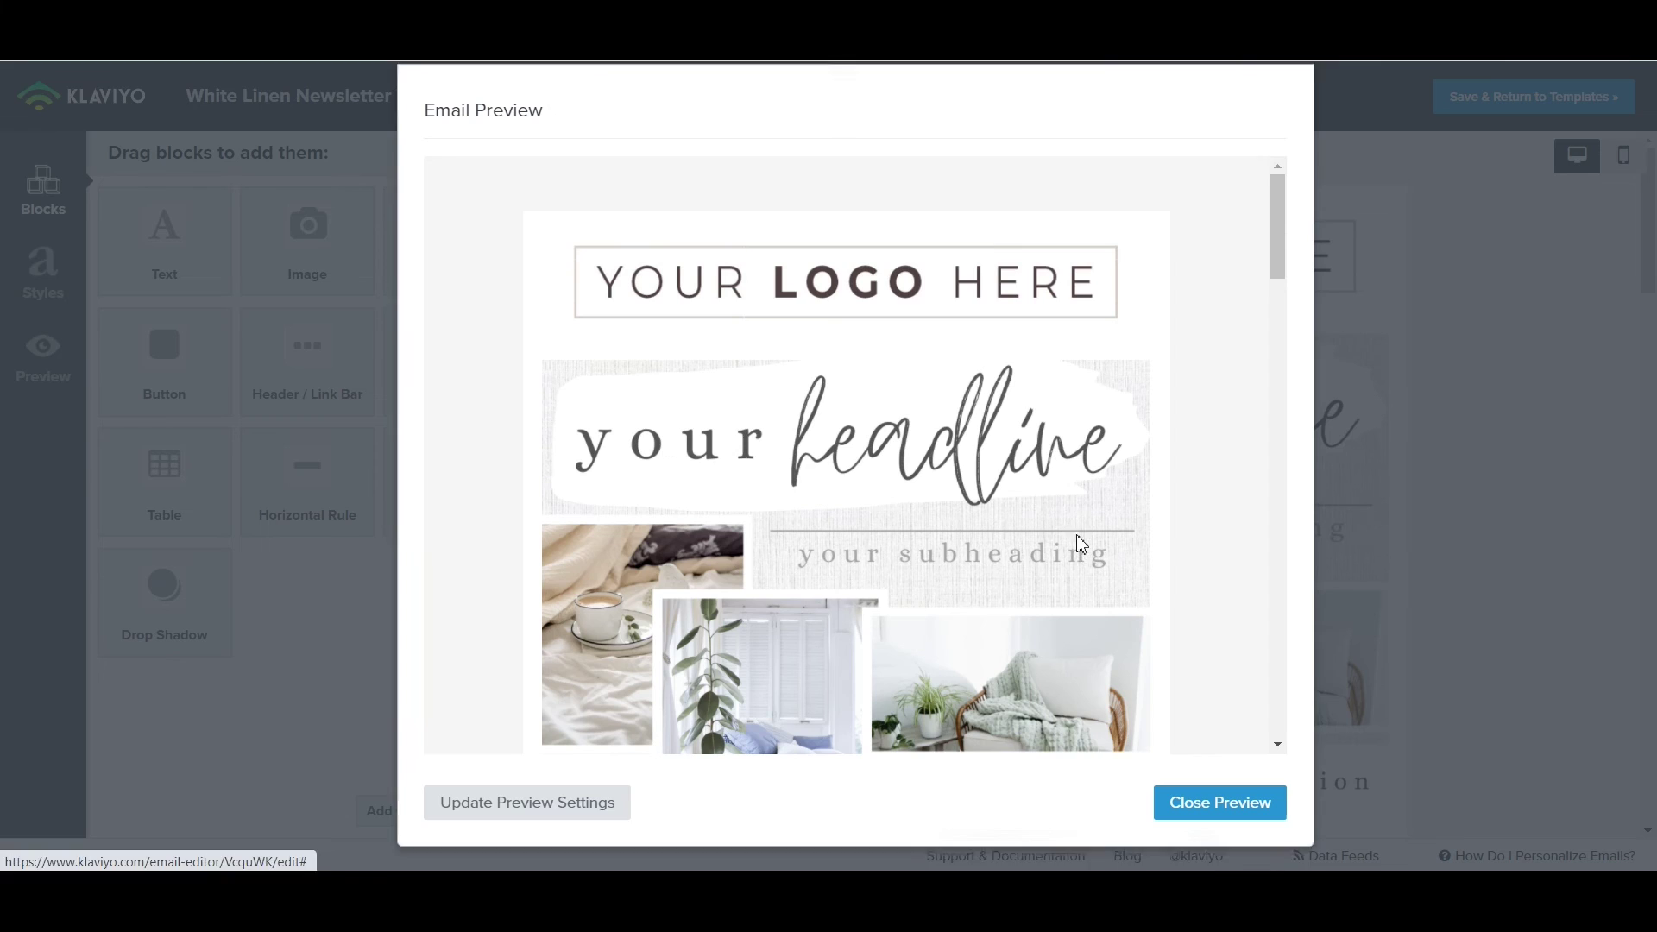
scroll(1011, 548, "down", 15)
scroll(1005, 544, "down", 6)
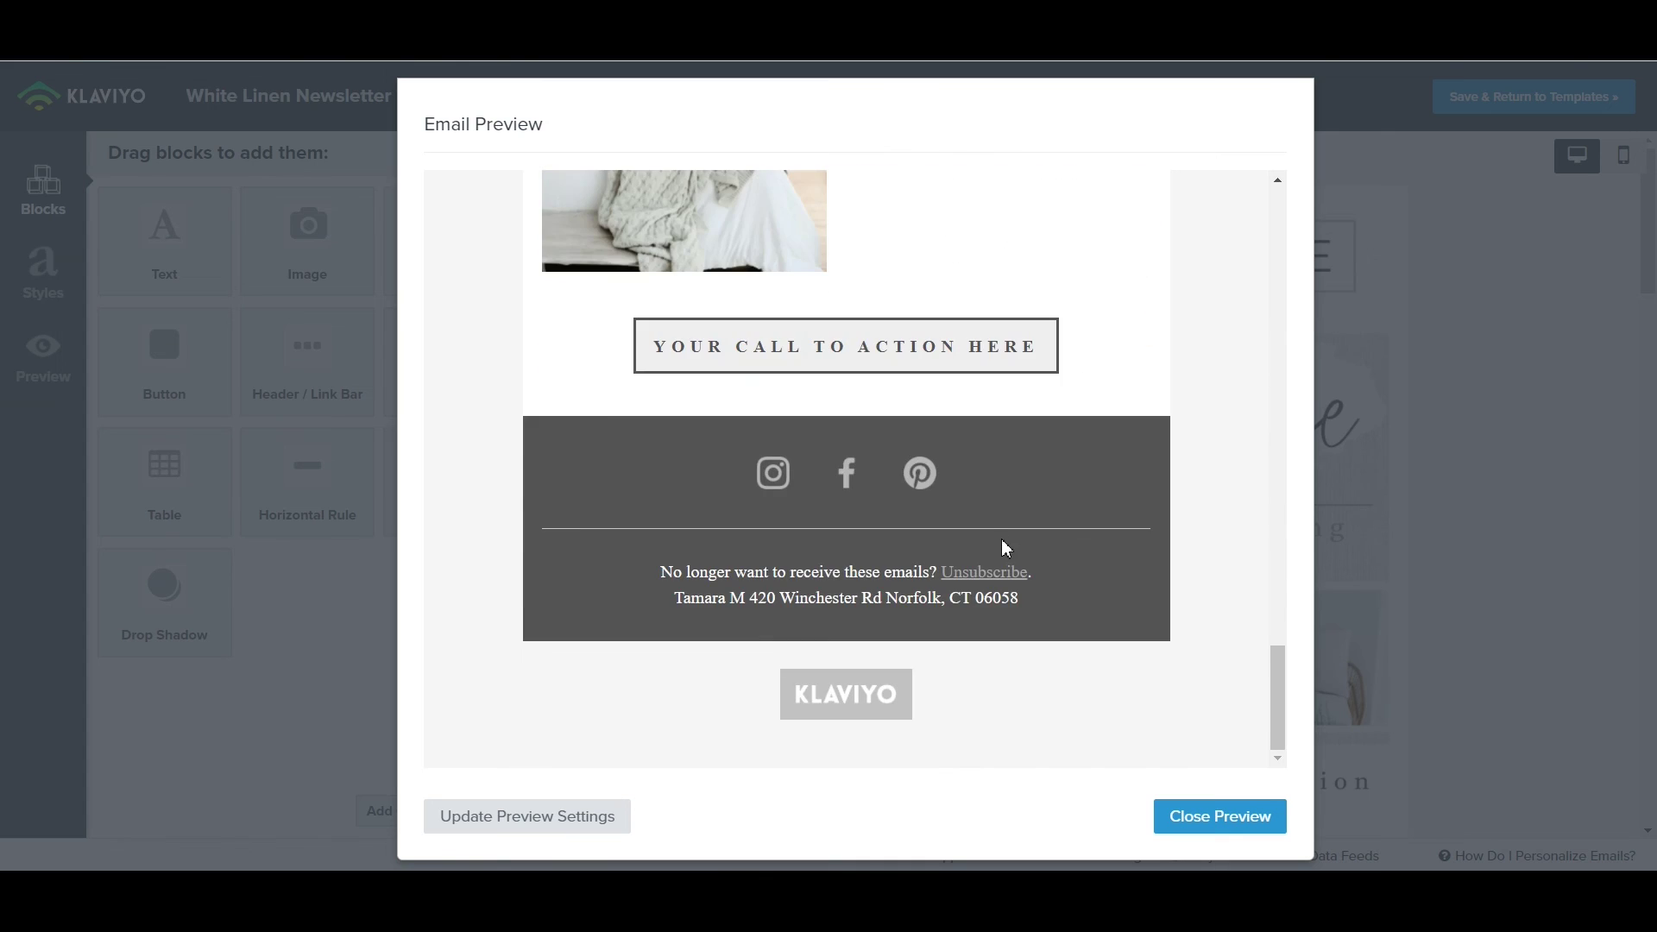
scroll(1176, 611, "up", 3)
left_click(1256, 821)
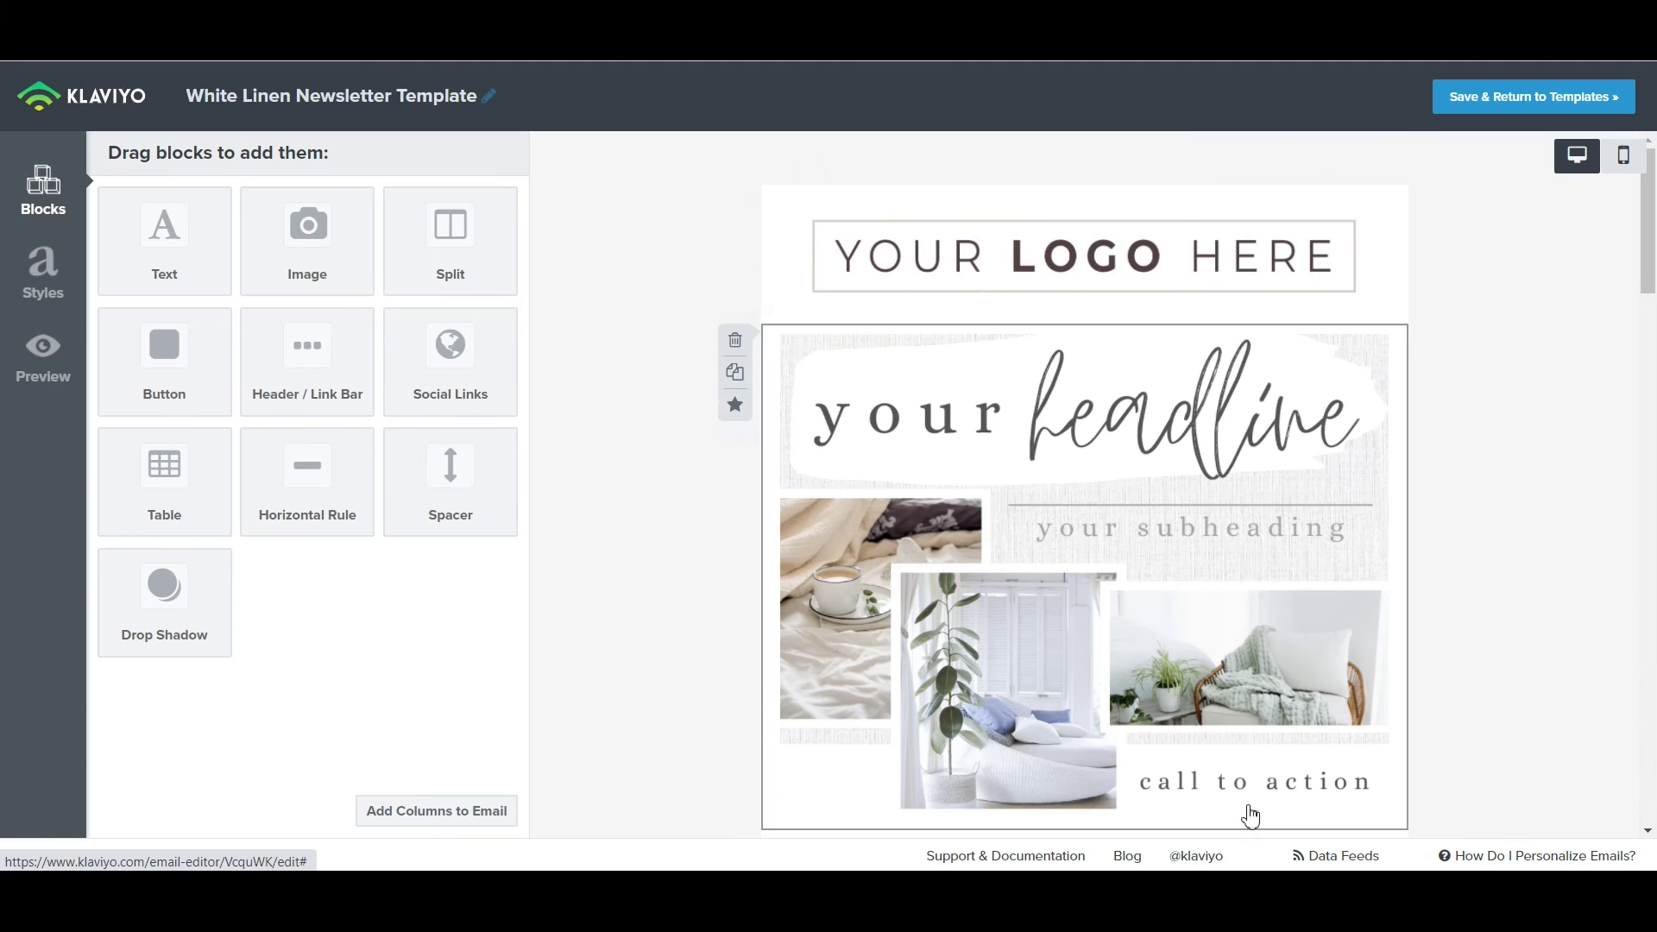
Expand the preview's Advanced Options, then cancel without sending a preview.
left_click(45, 369)
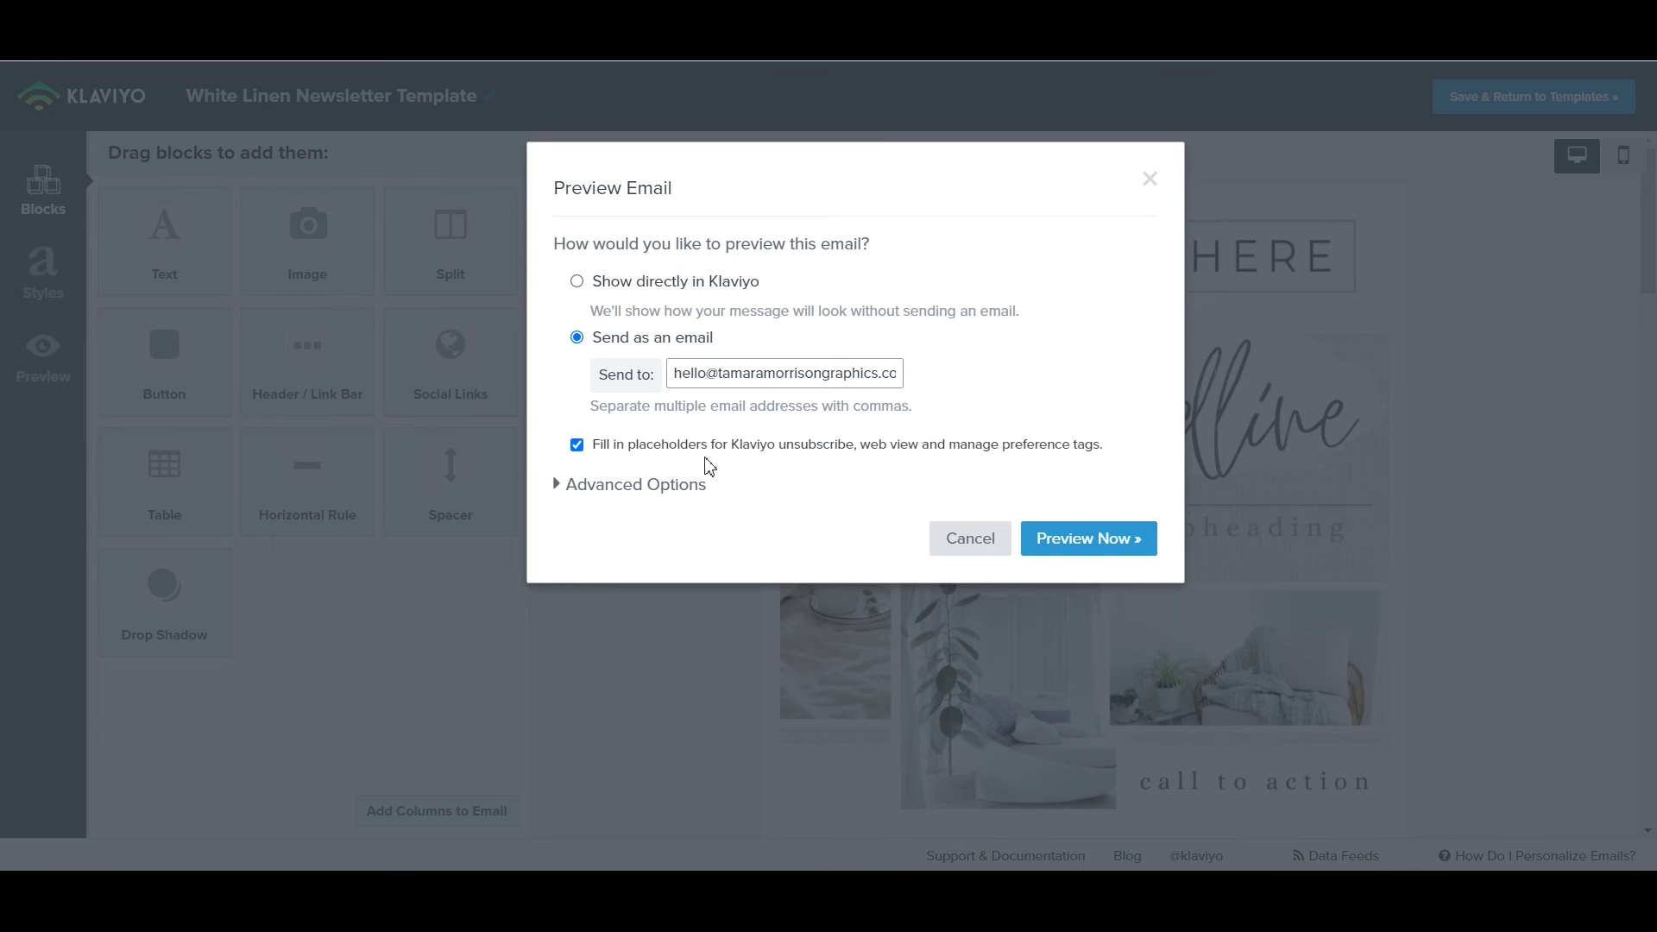
left_click(557, 488)
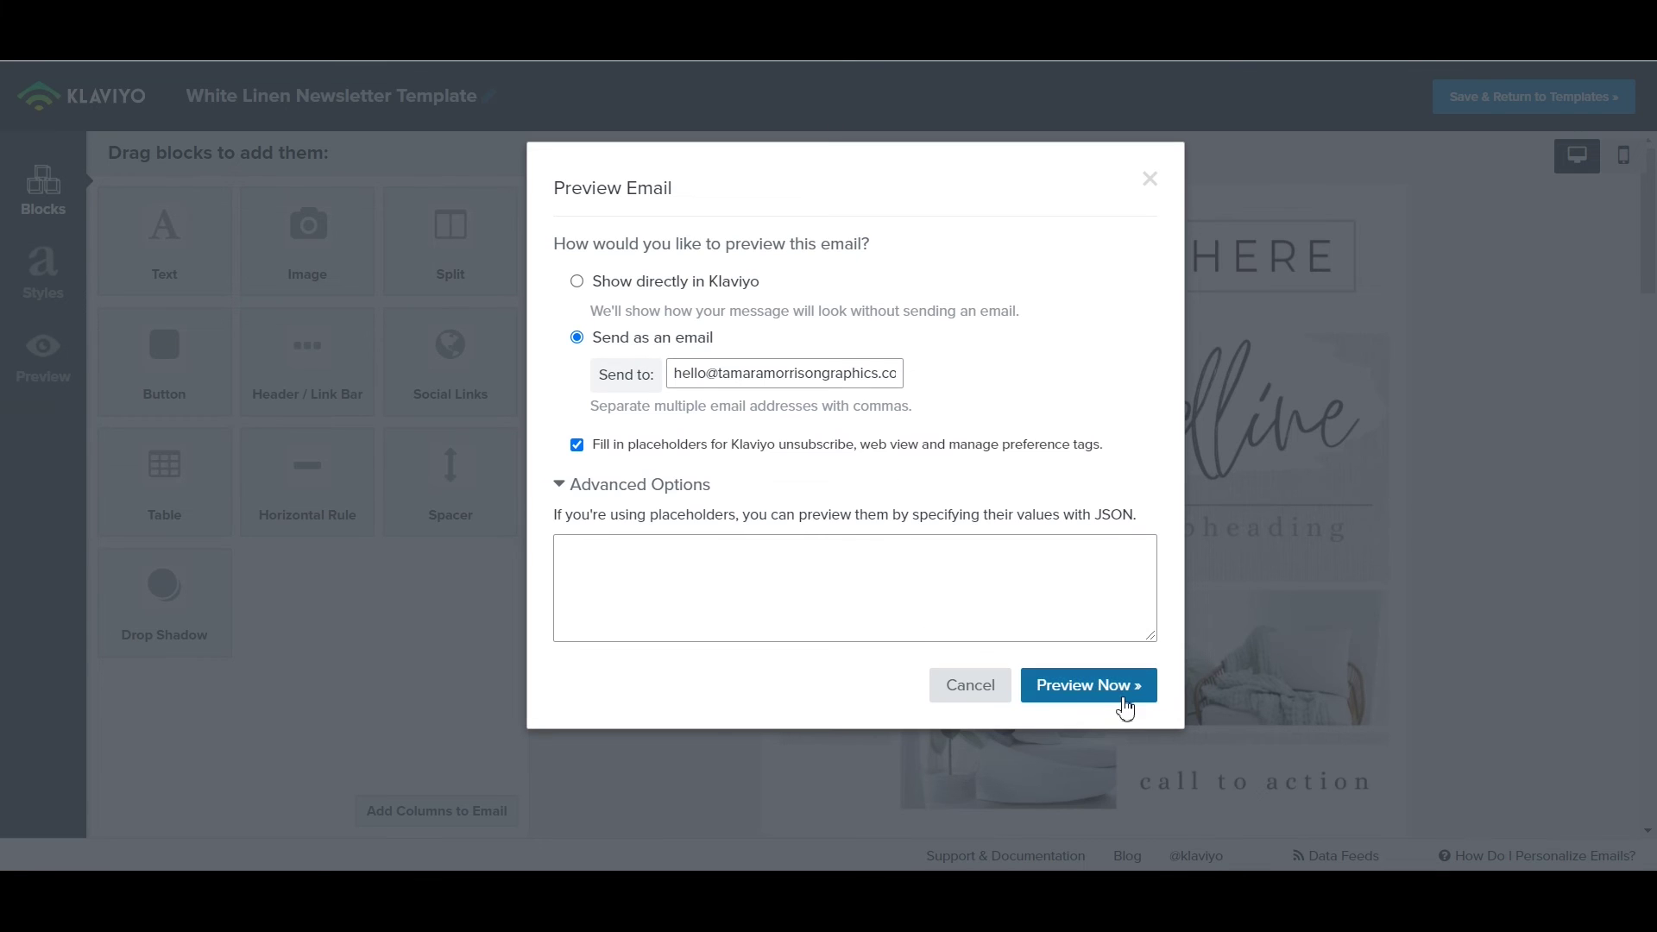
left_click(981, 700)
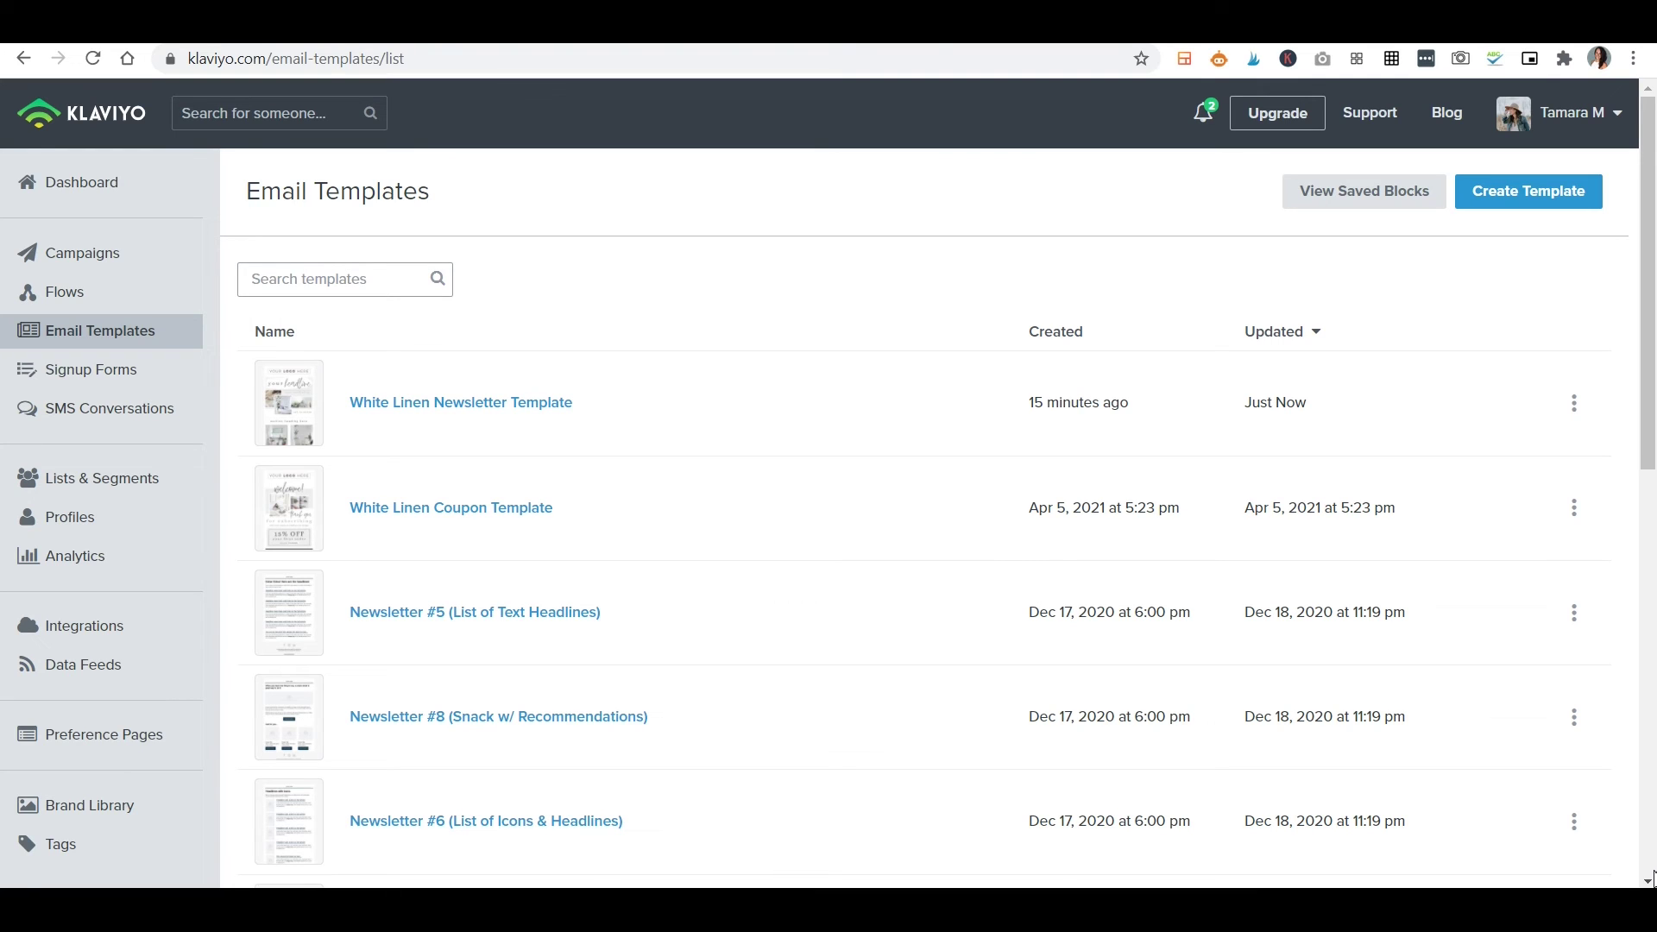
Start a new email campaign from the Campaigns page.
left_click(92, 256)
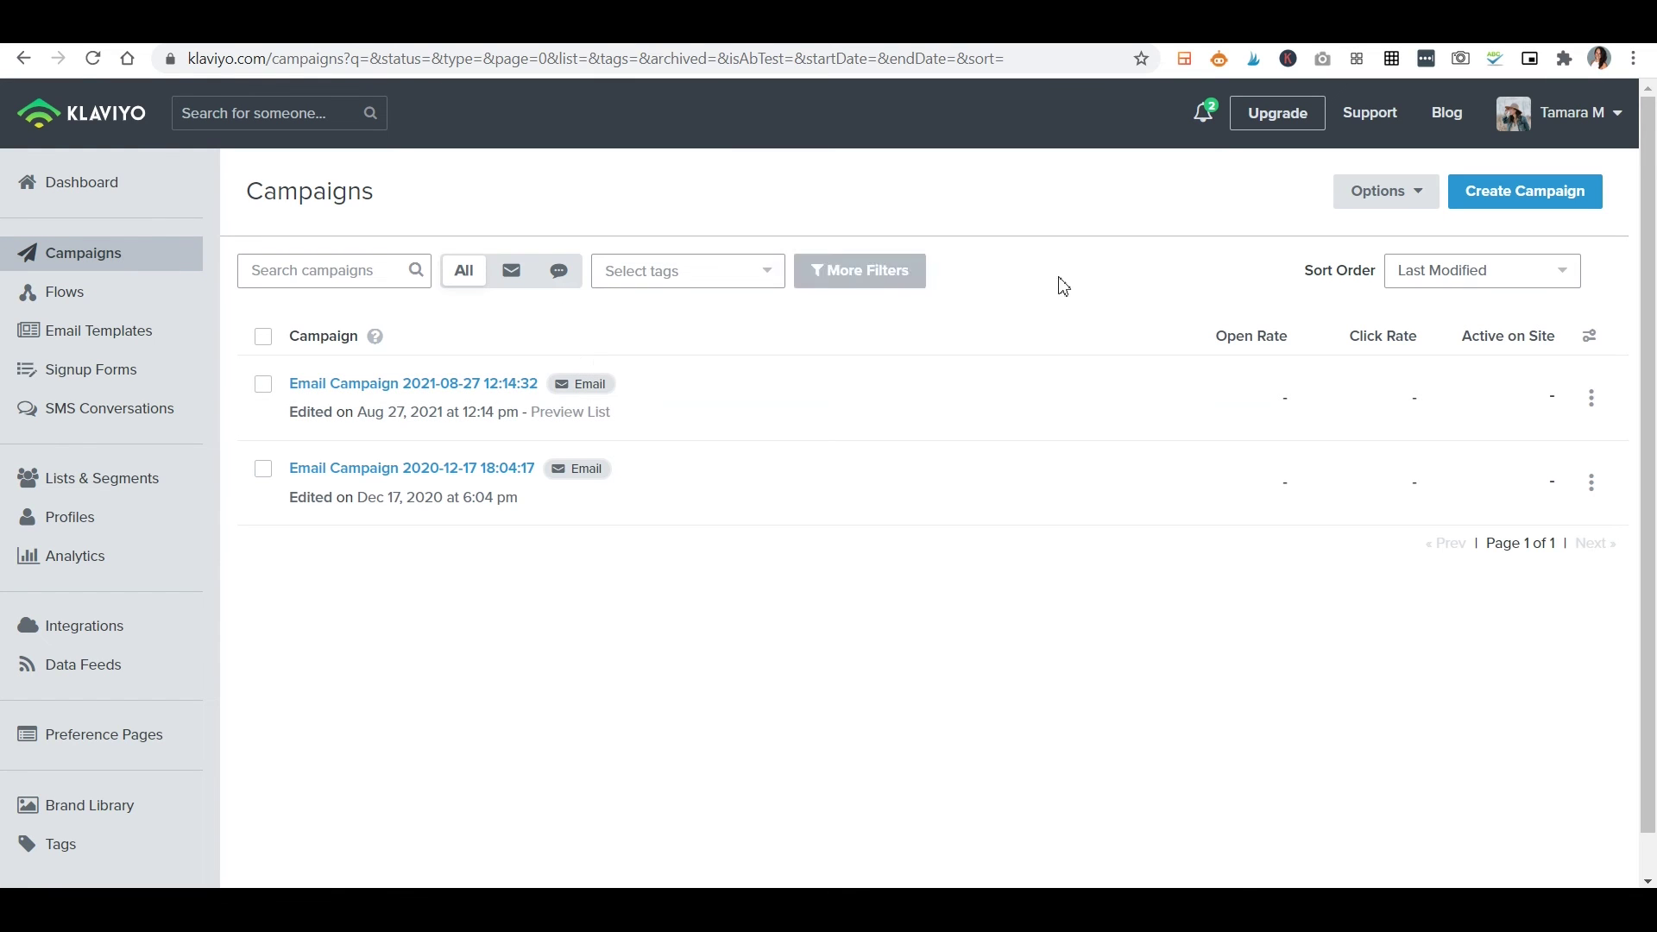
left_click(1548, 214)
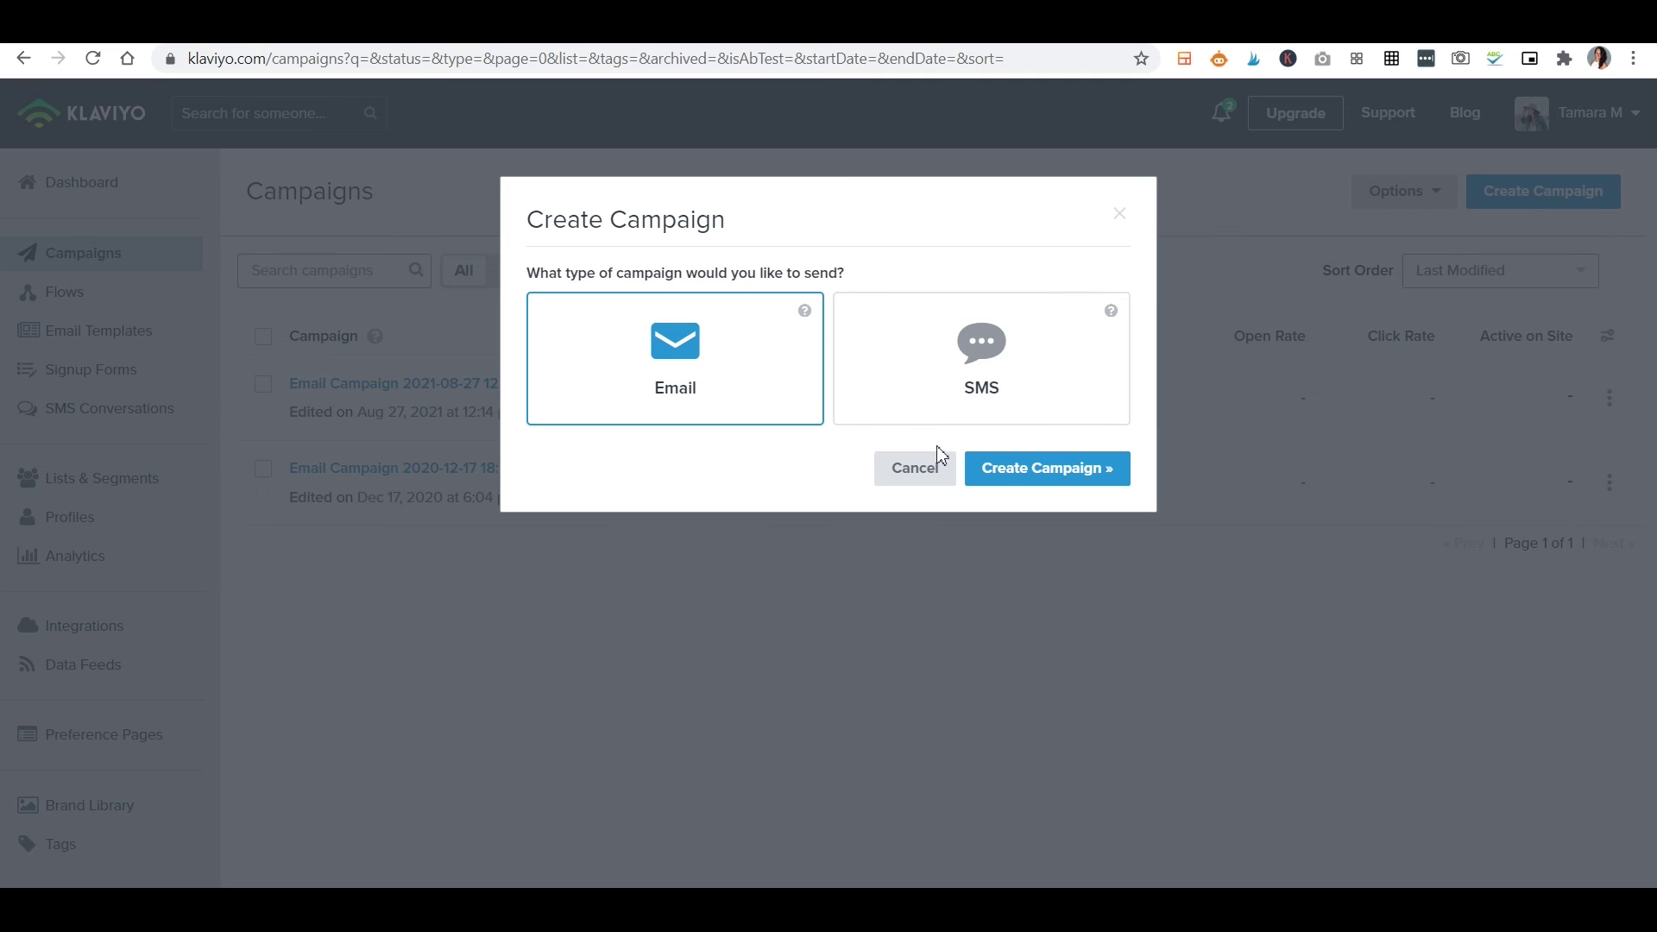
left_click(1047, 474)
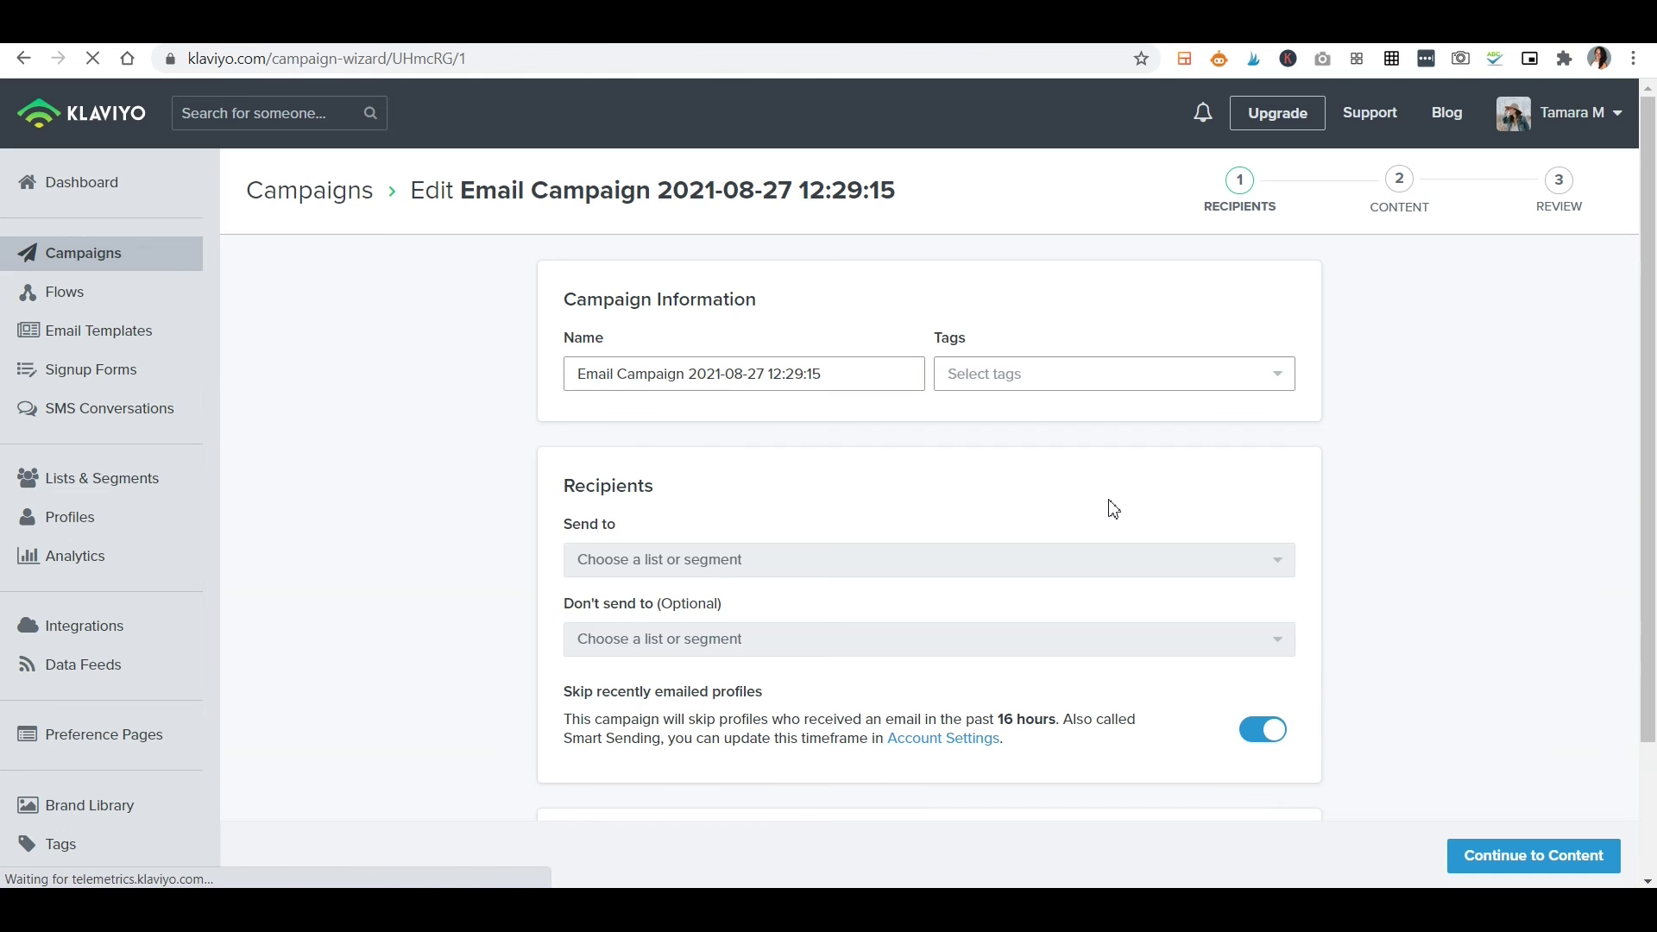
Choose the Preview List as the campaign's recipients and continue to content.
scroll(897, 527, "down", 3)
scroll(1014, 409, "down", 1)
left_click(733, 471)
left_click(677, 571)
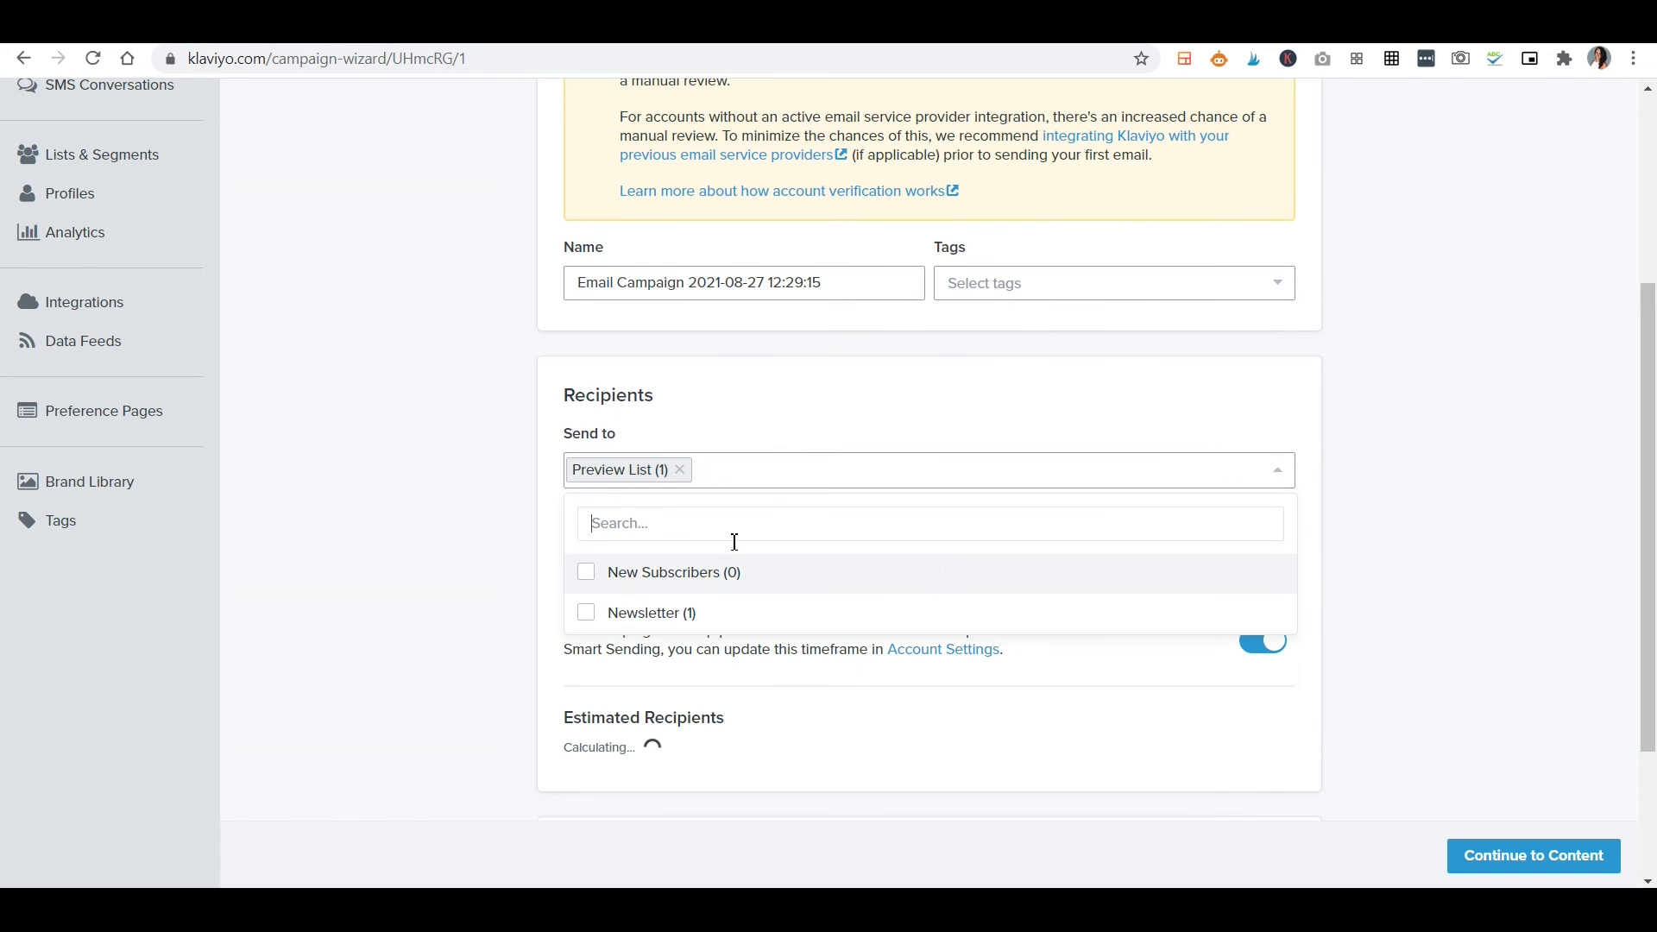
left_click(1449, 567)
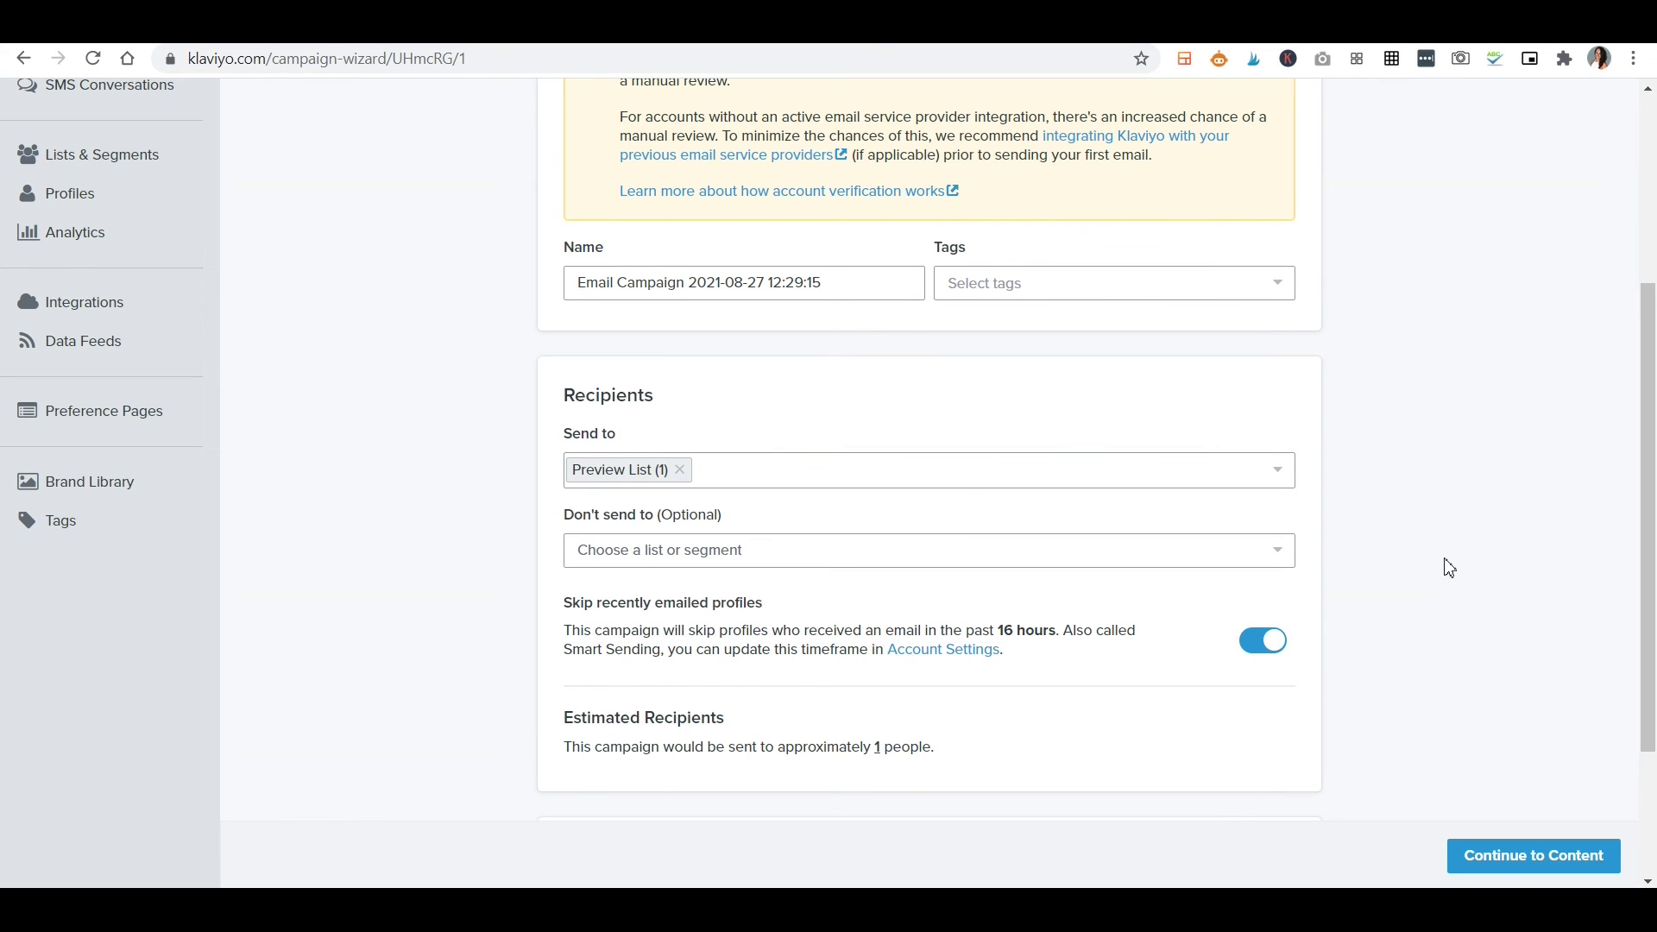
scroll(798, 557, "down", 3)
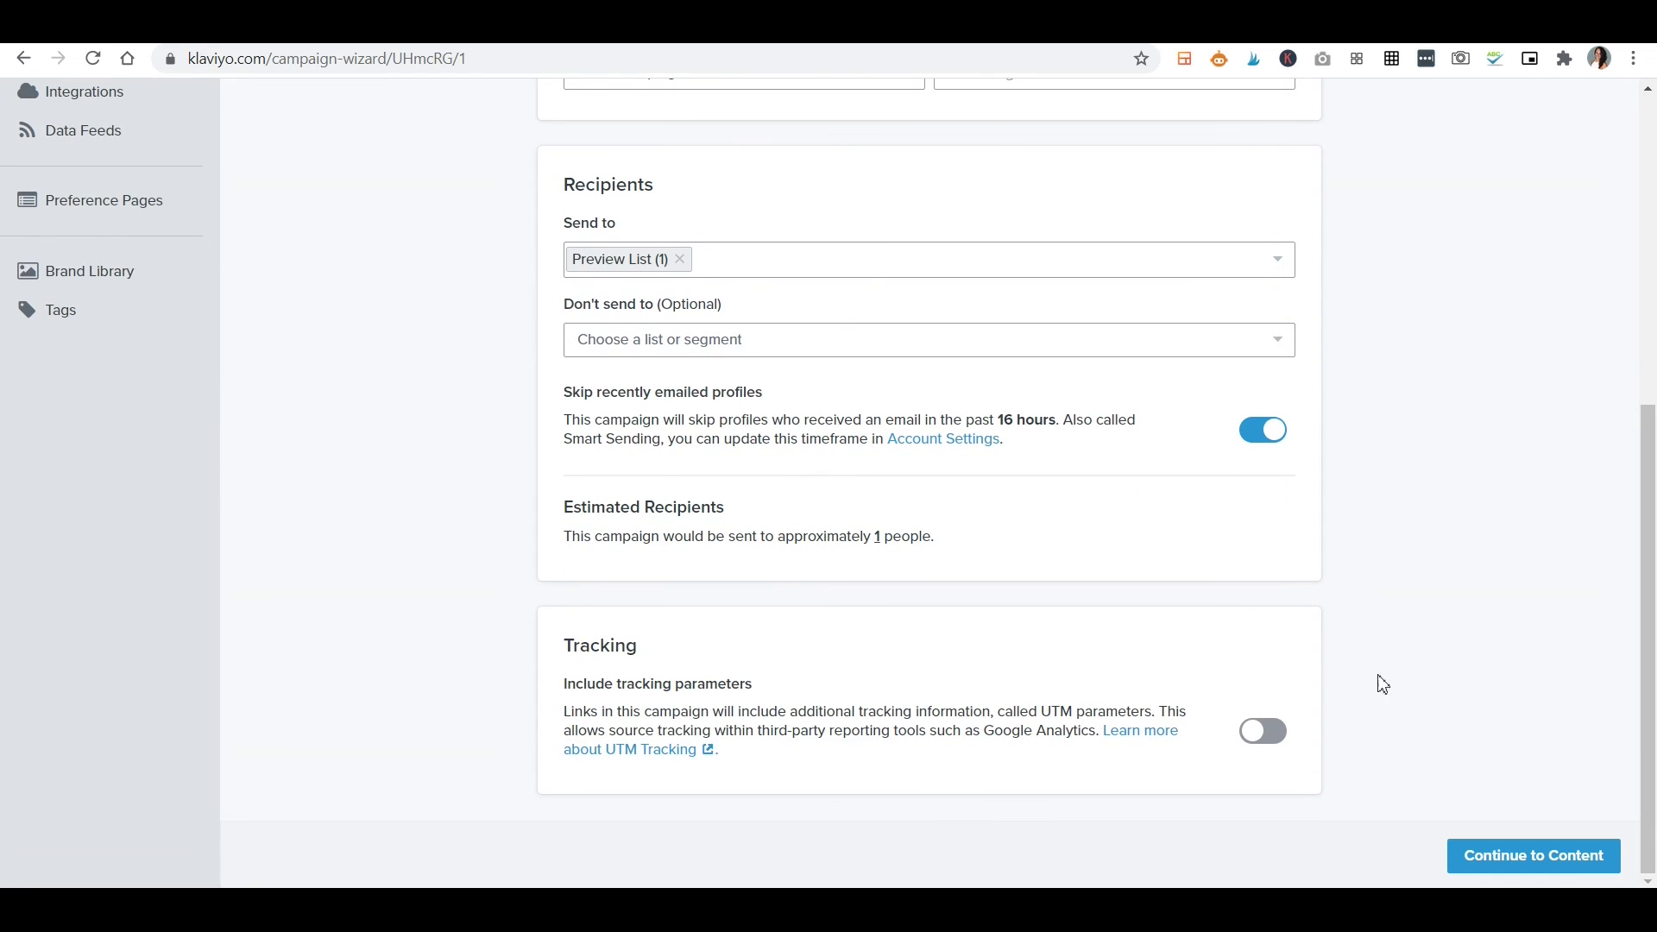
left_click(1519, 857)
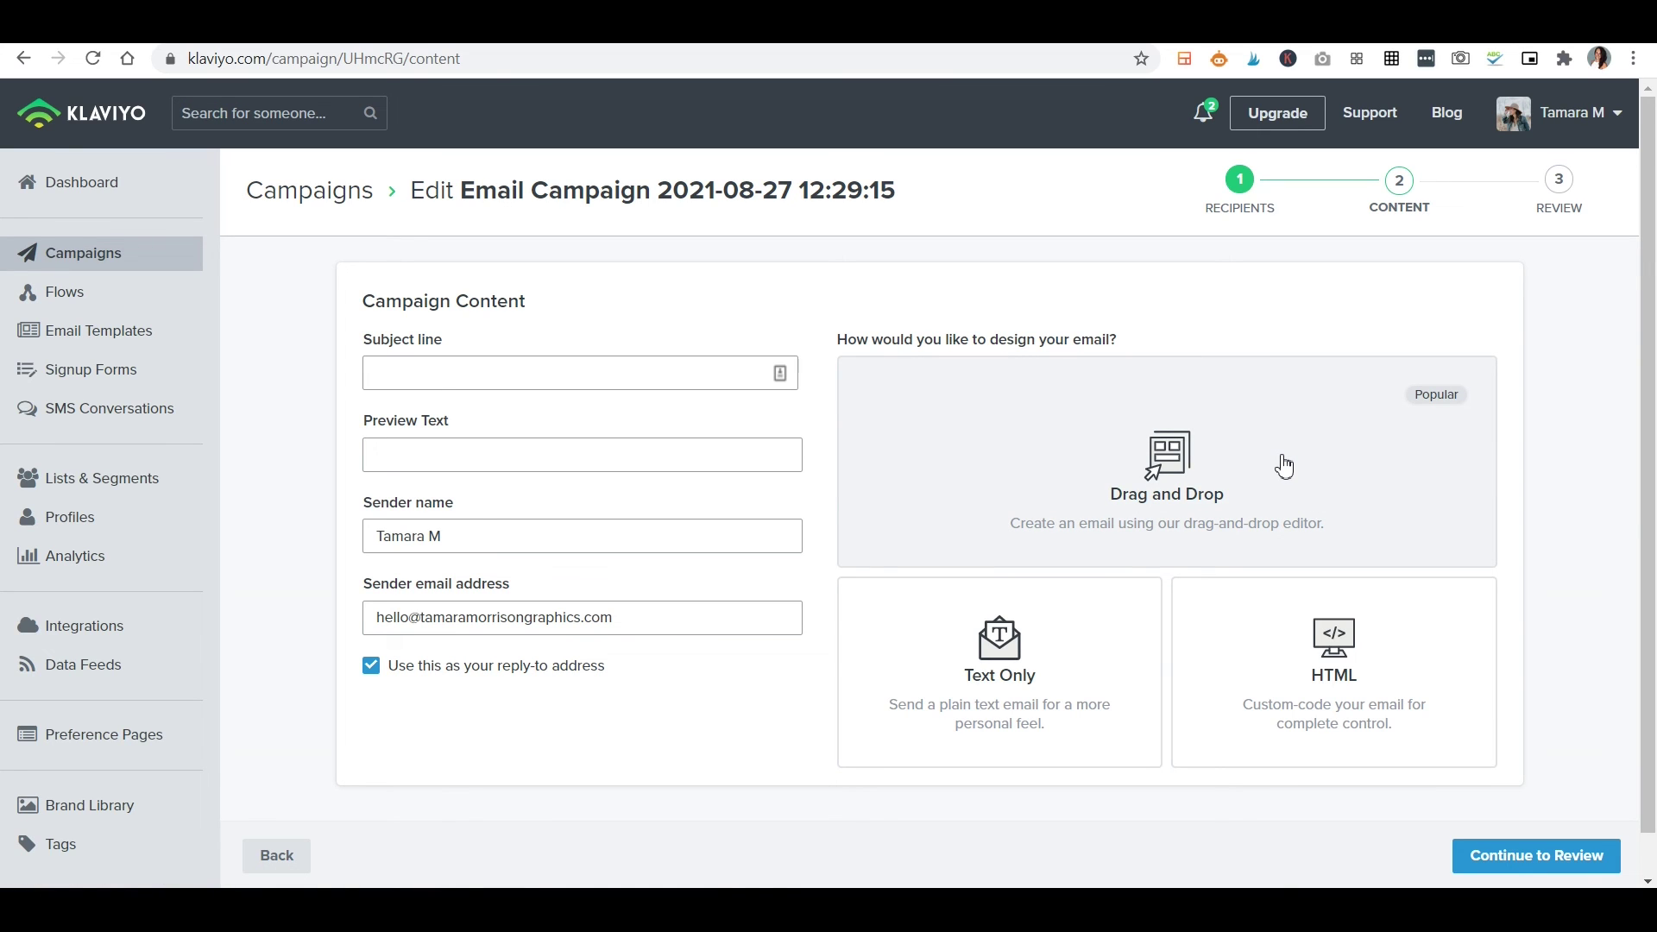
Use the White Linen Newsletter Template from My Templates as the email content and save it.
left_click(1284, 466)
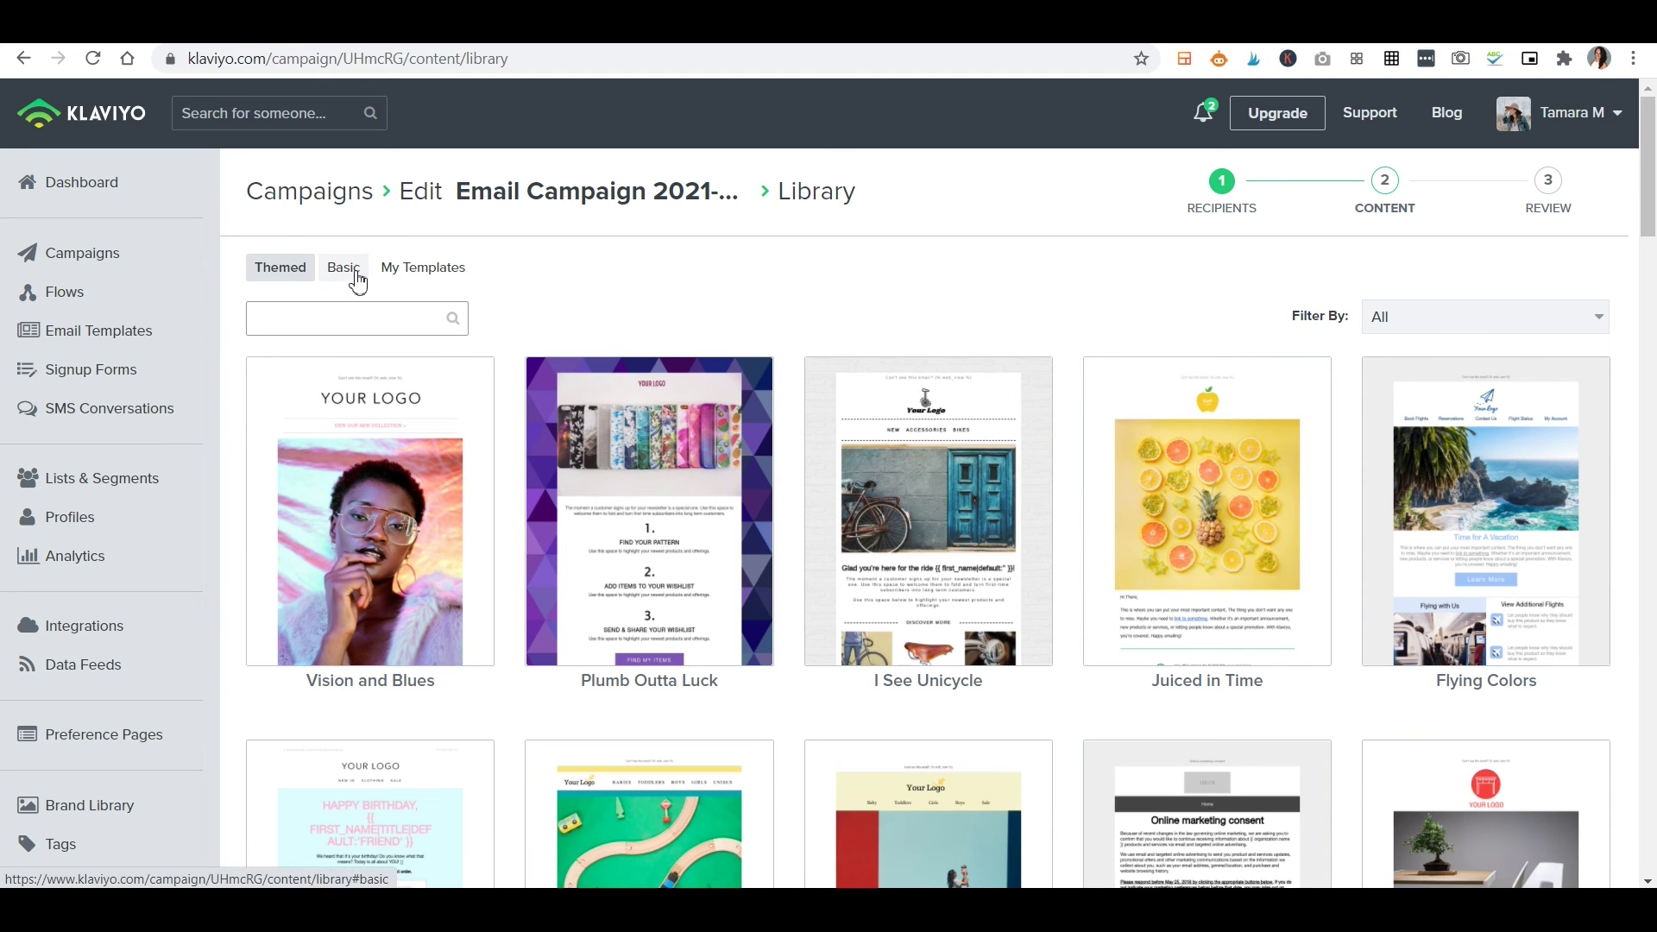
left_click(446, 276)
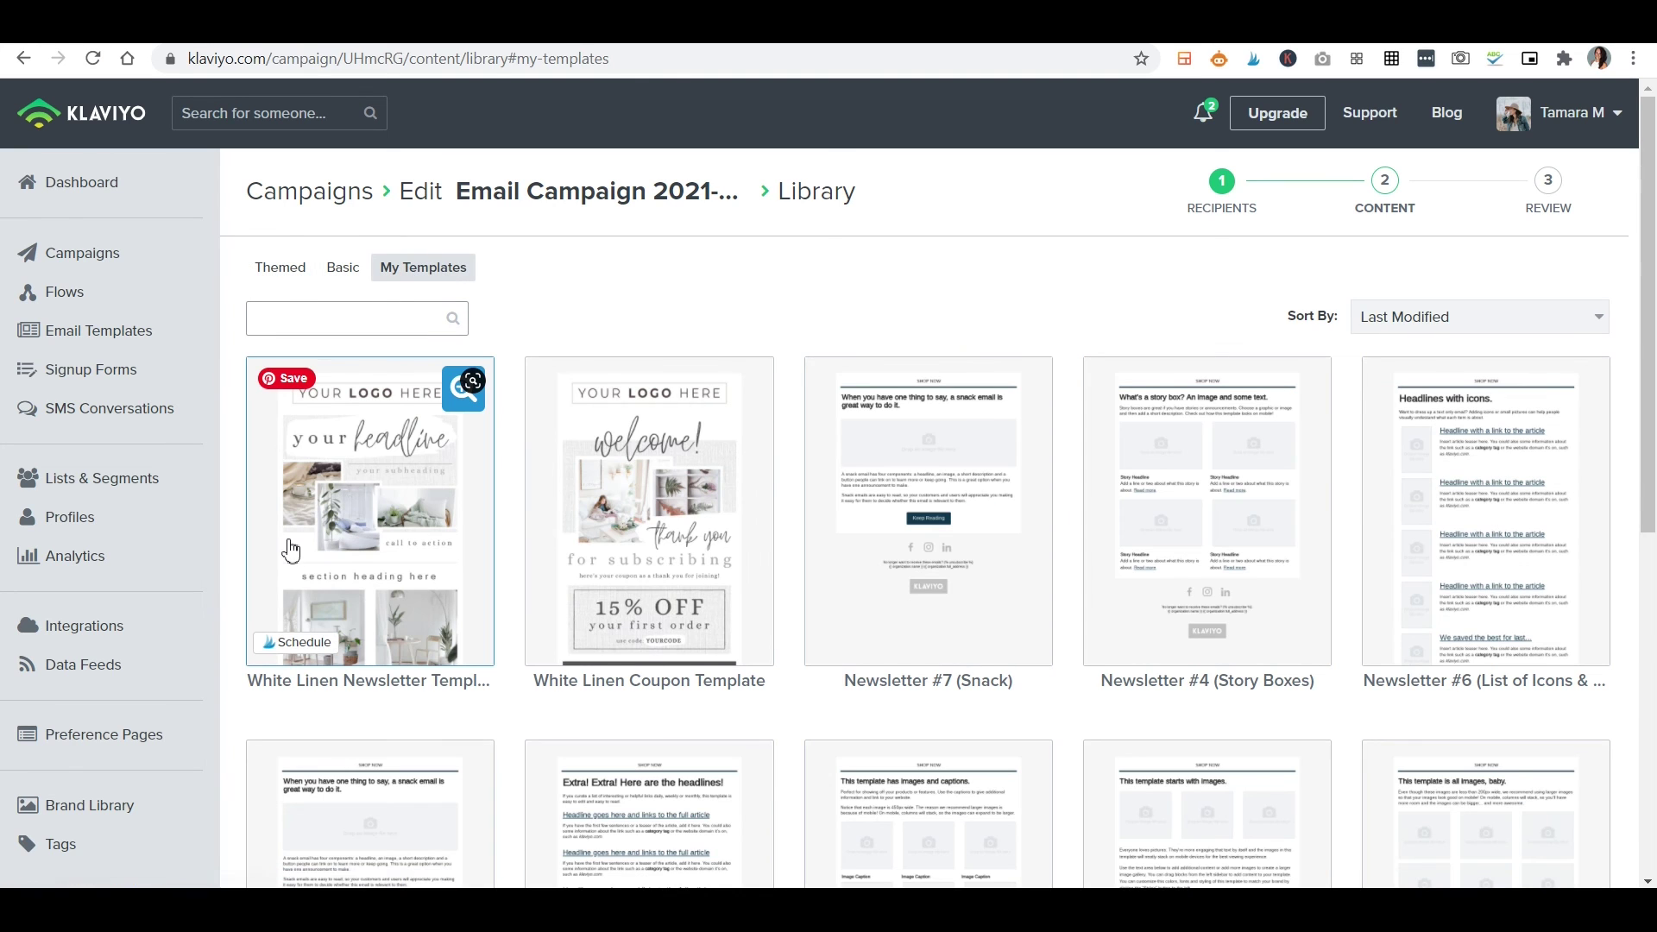
left_click(360, 523)
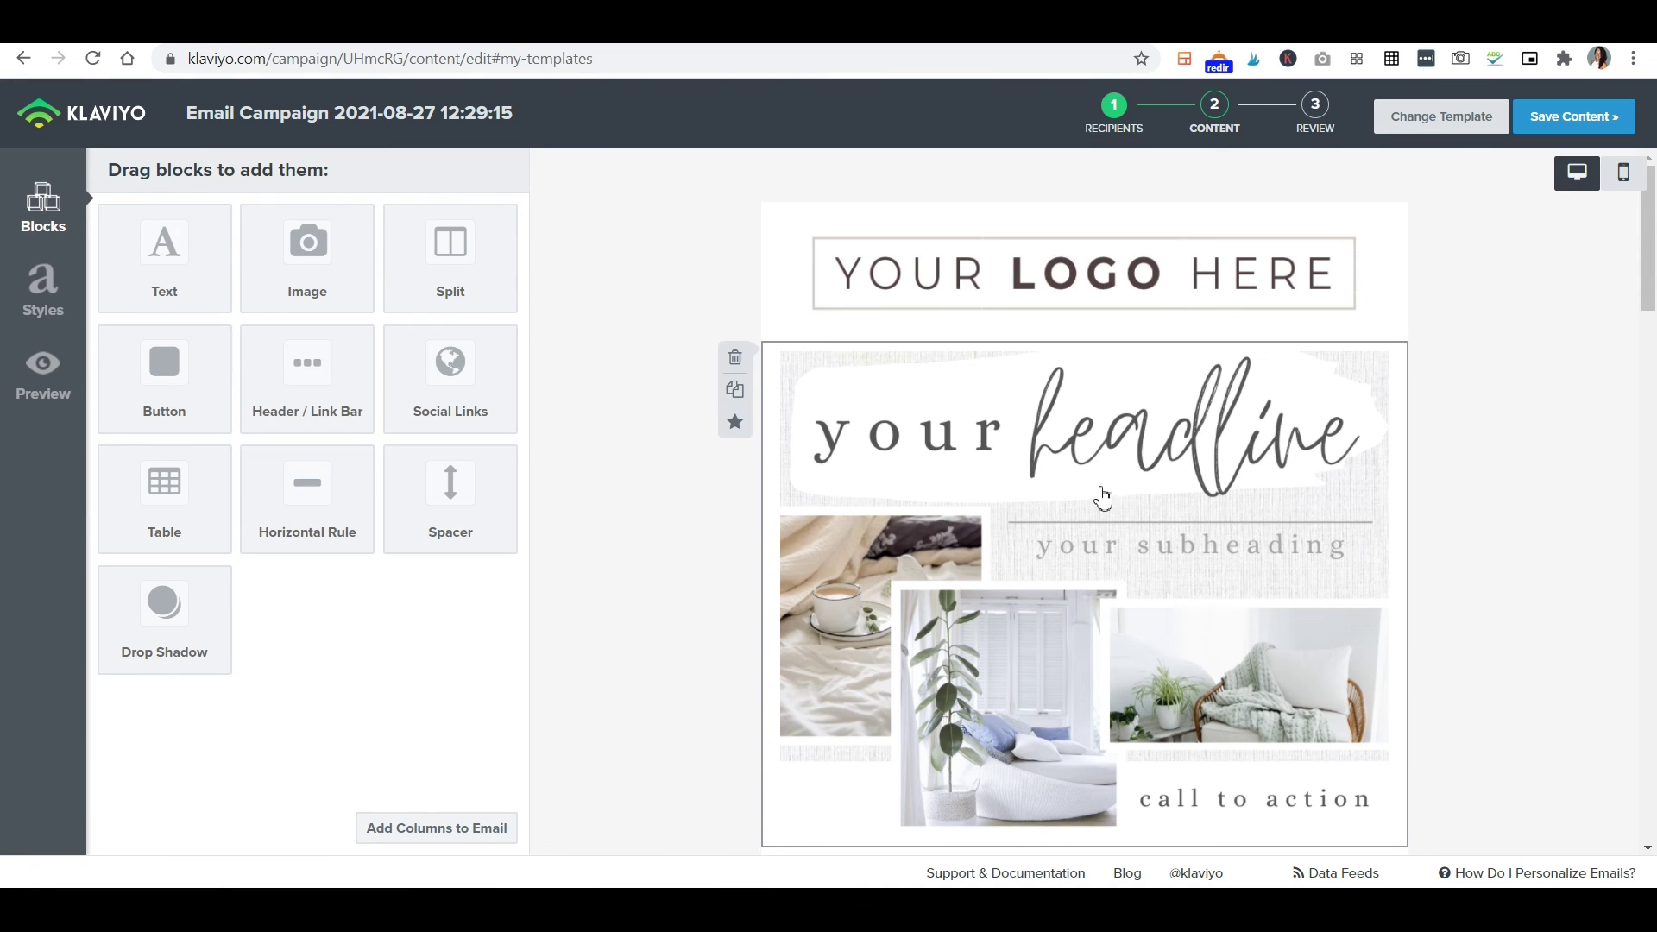
scroll(1394, 447, "down", 20)
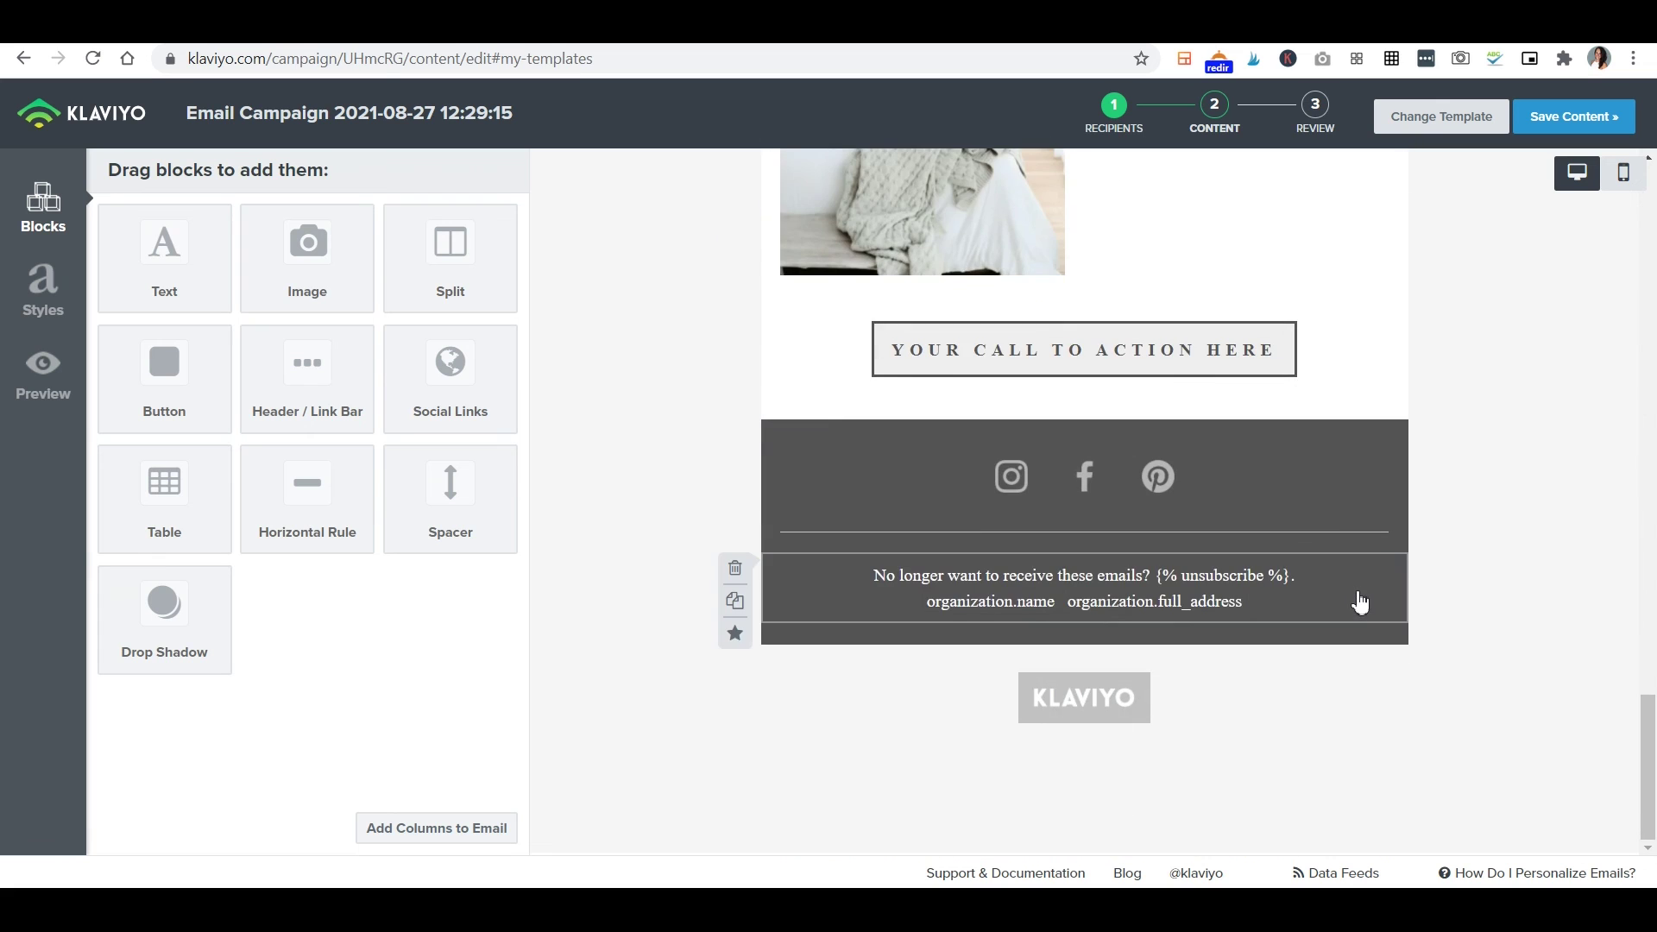
scroll(1346, 602, "up", 6)
scroll(1313, 602, "up", 14)
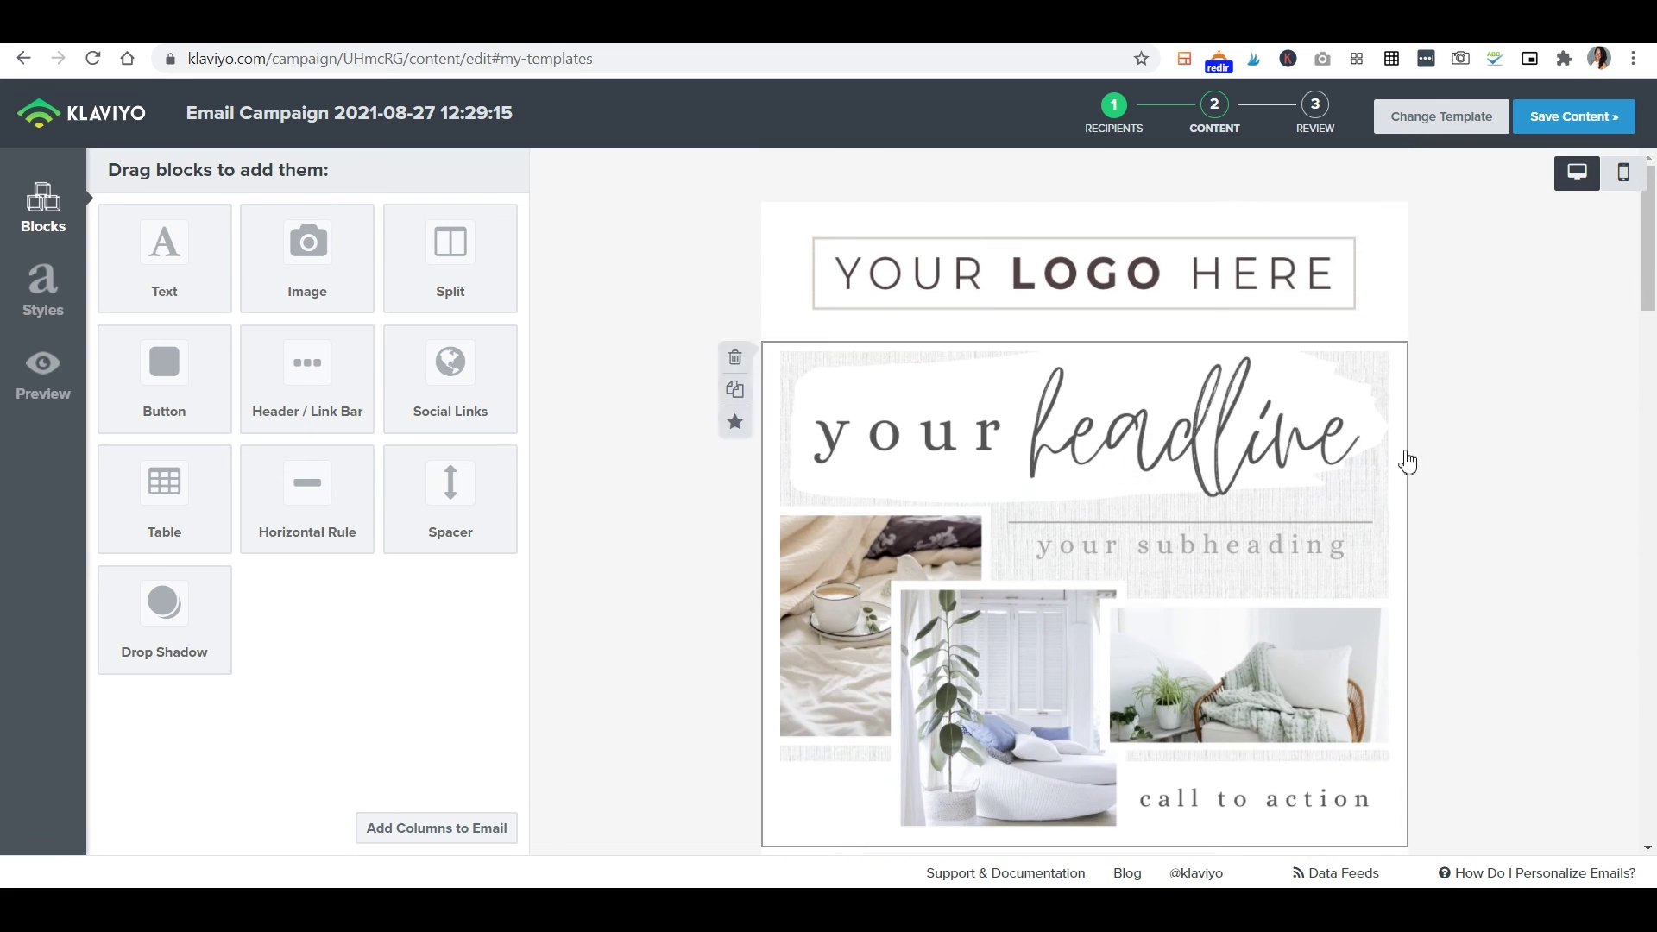
left_click(1607, 123)
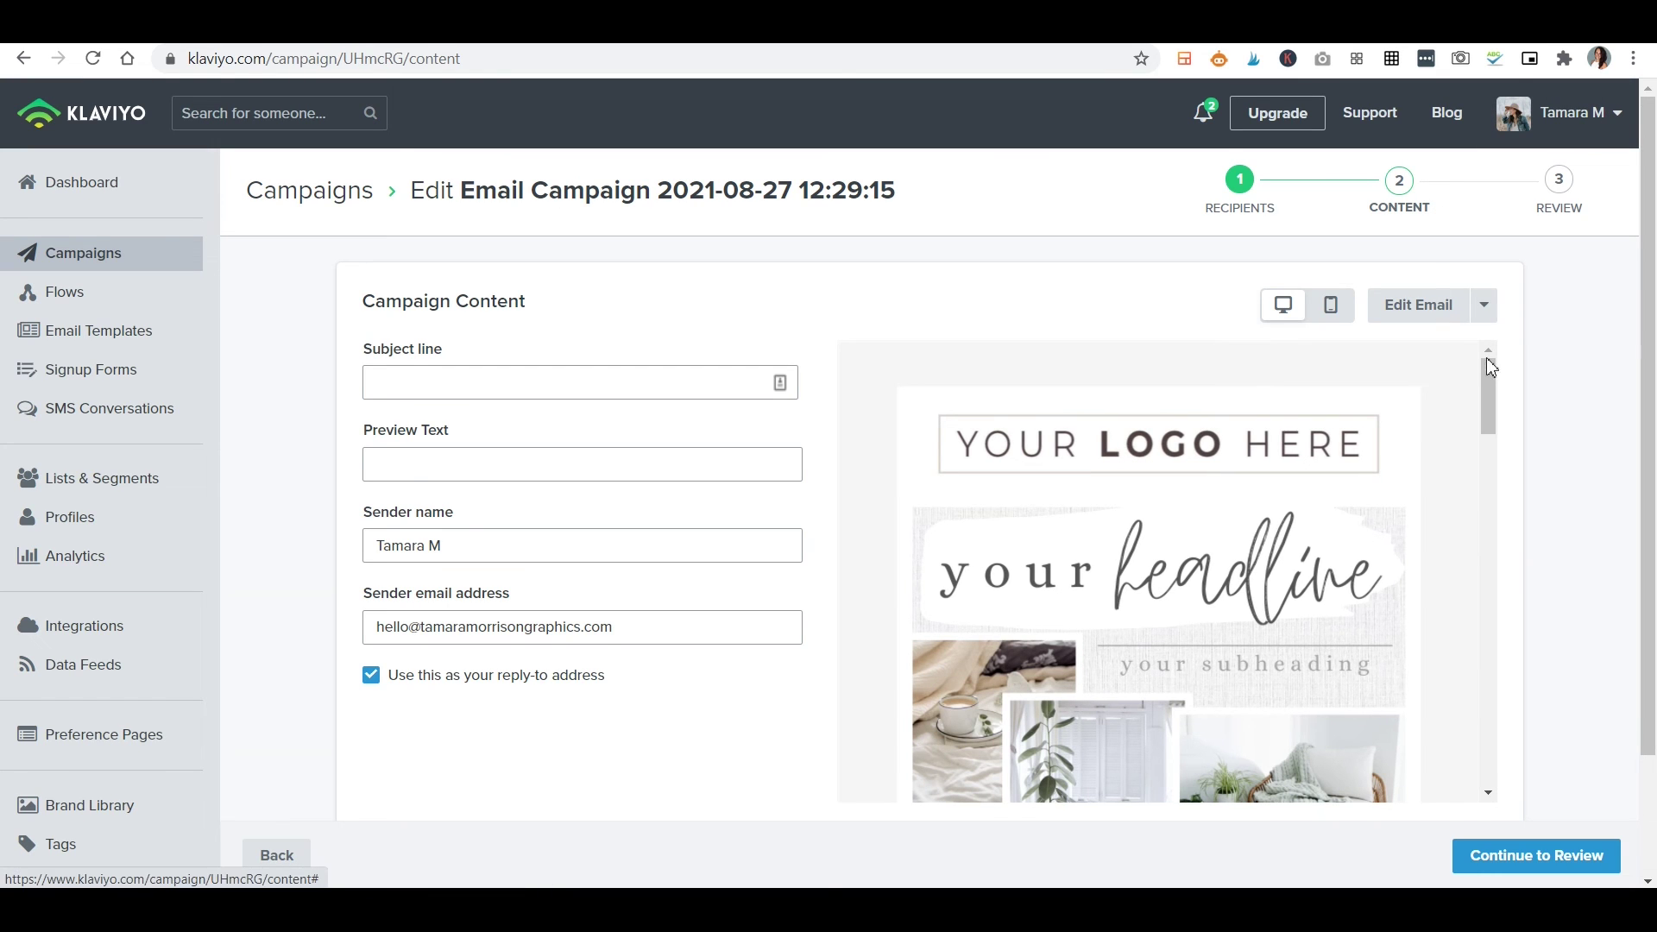
Check the email in desktop and mobile previews and look over the content options.
scroll(1258, 455, "down", 8)
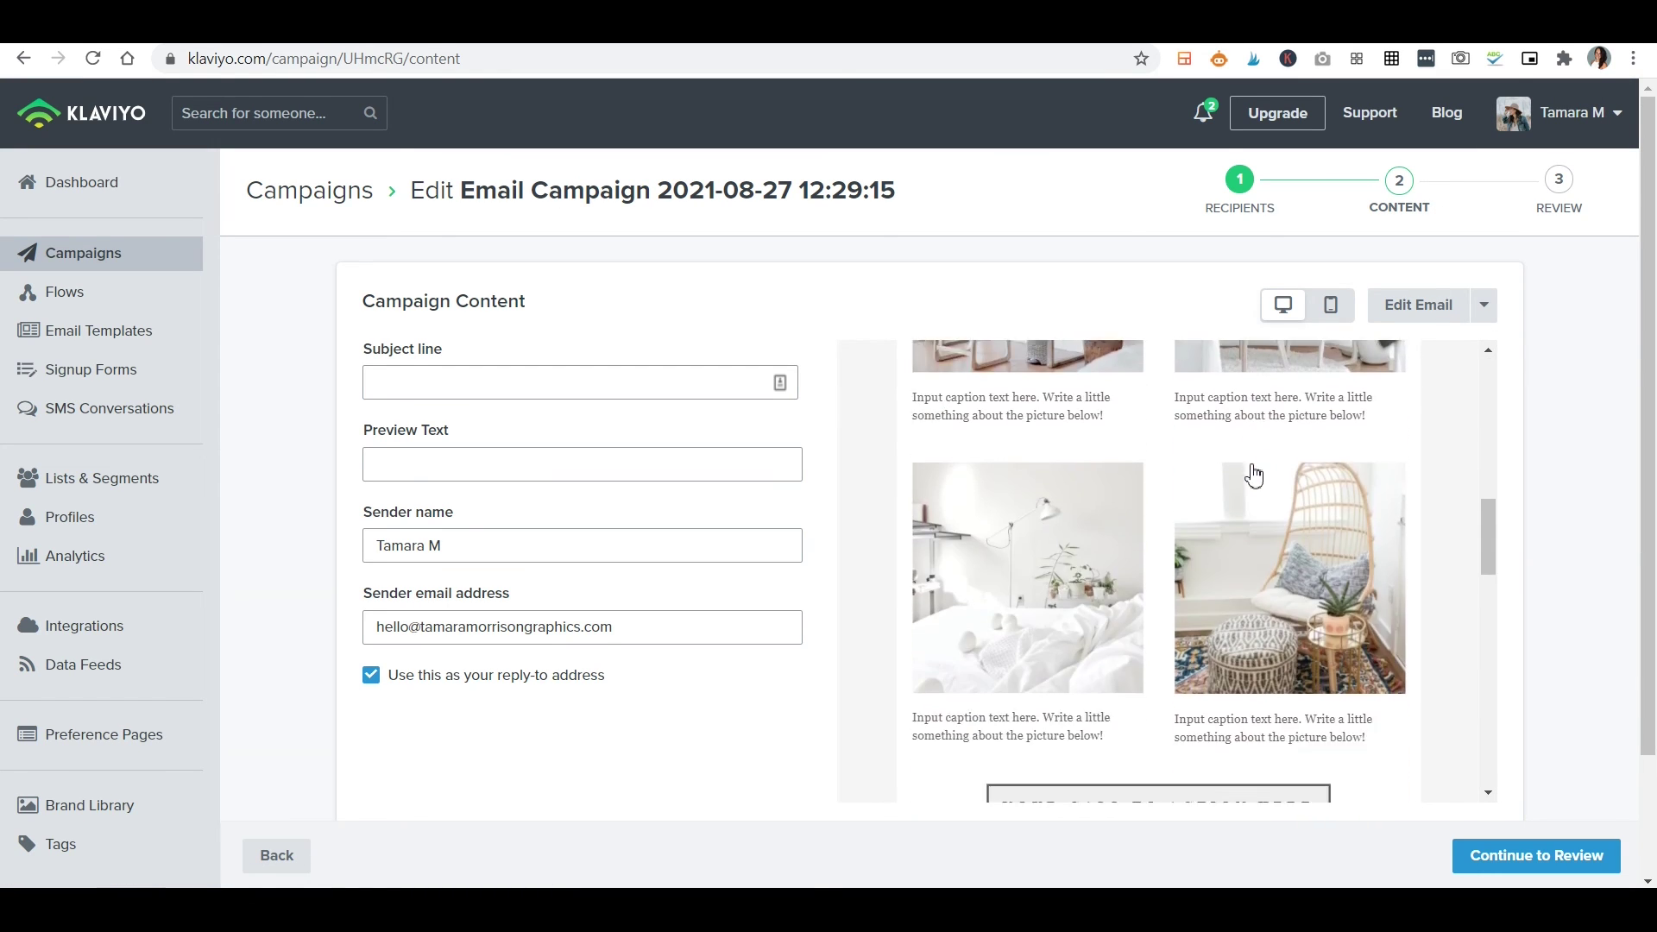
scroll(1250, 474, "up", 6)
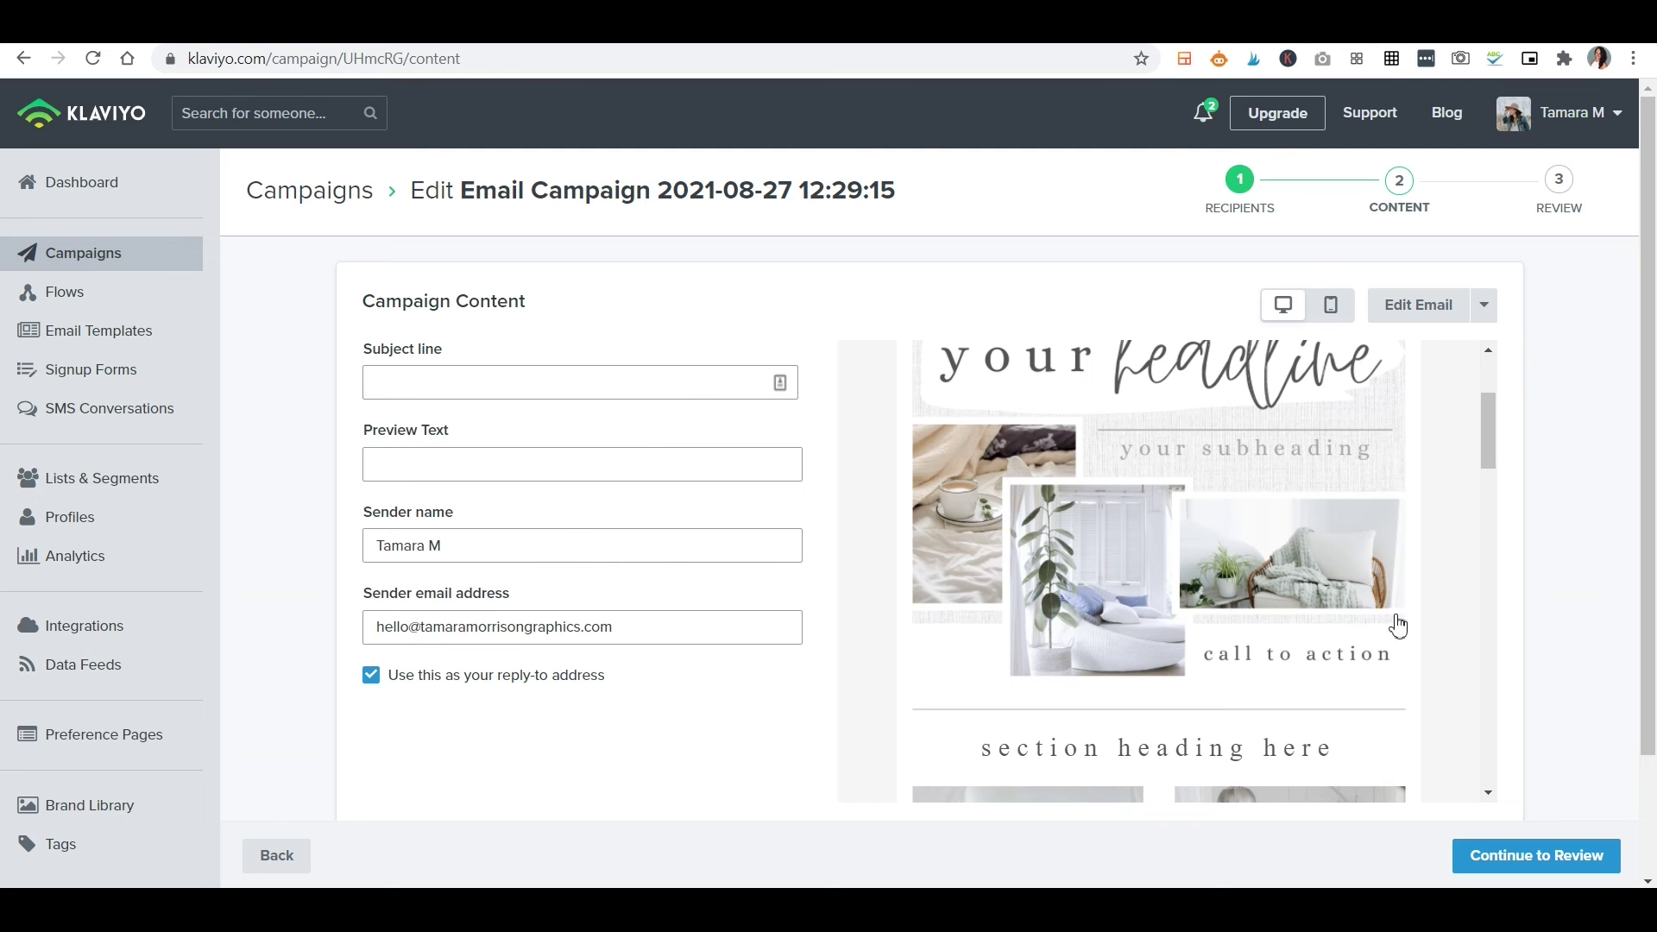
scroll(1397, 625, "up", 2)
left_click(1331, 305)
scroll(1338, 481, "down", 5)
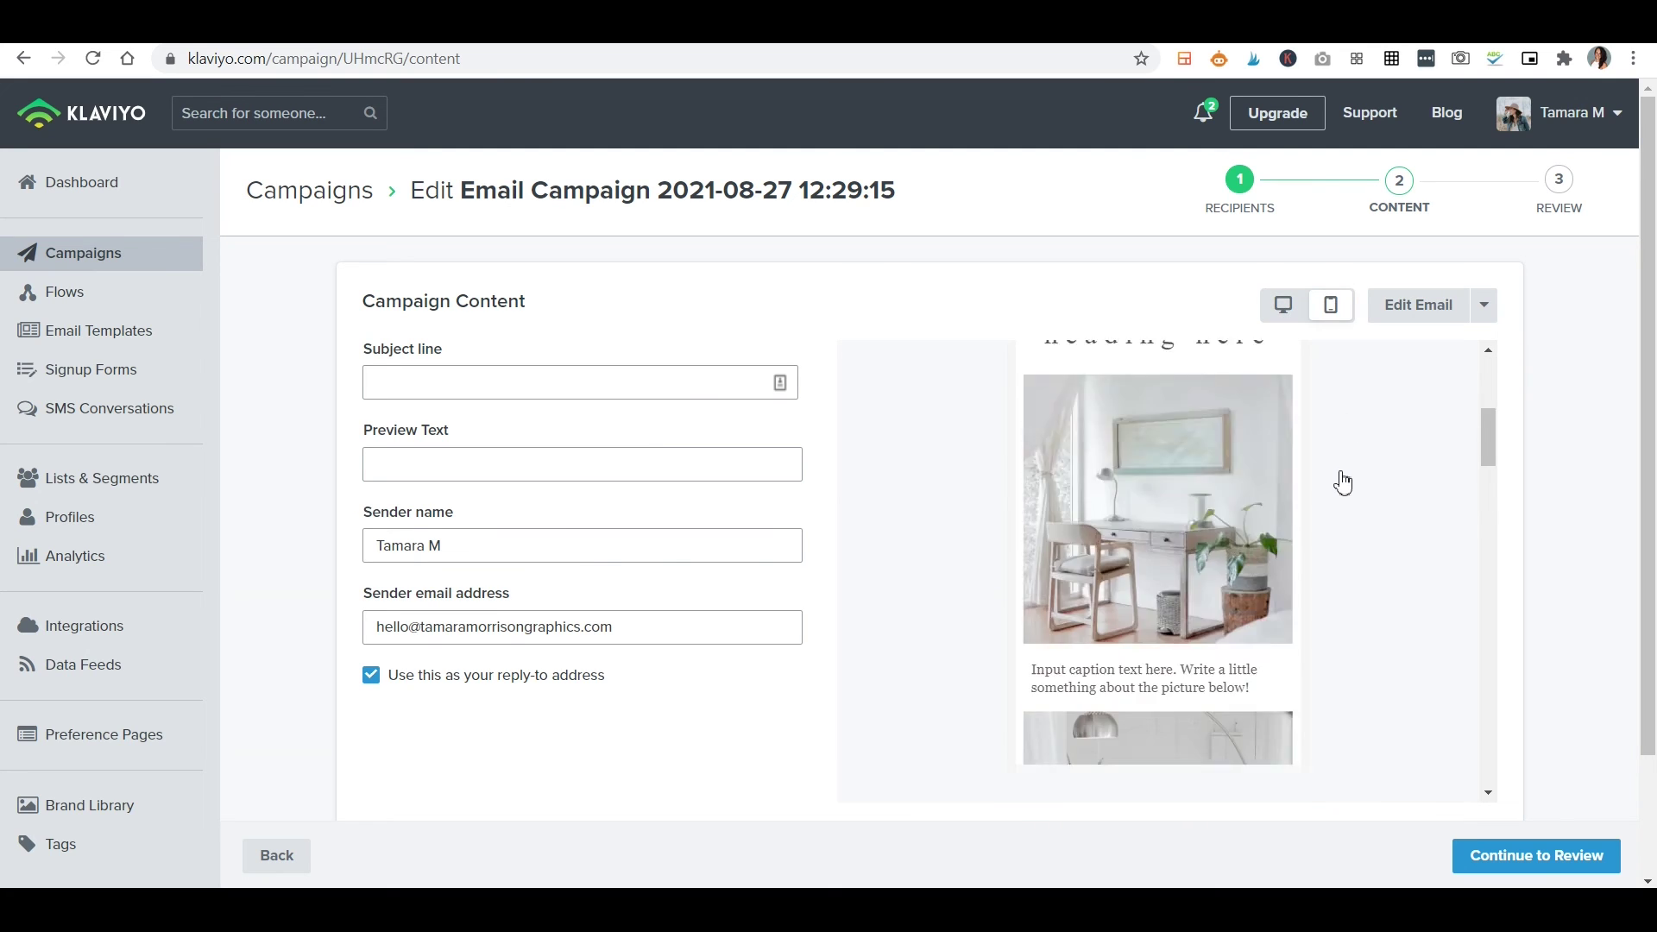
scroll(1359, 522, "down", 5)
scroll(1372, 509, "up", 6)
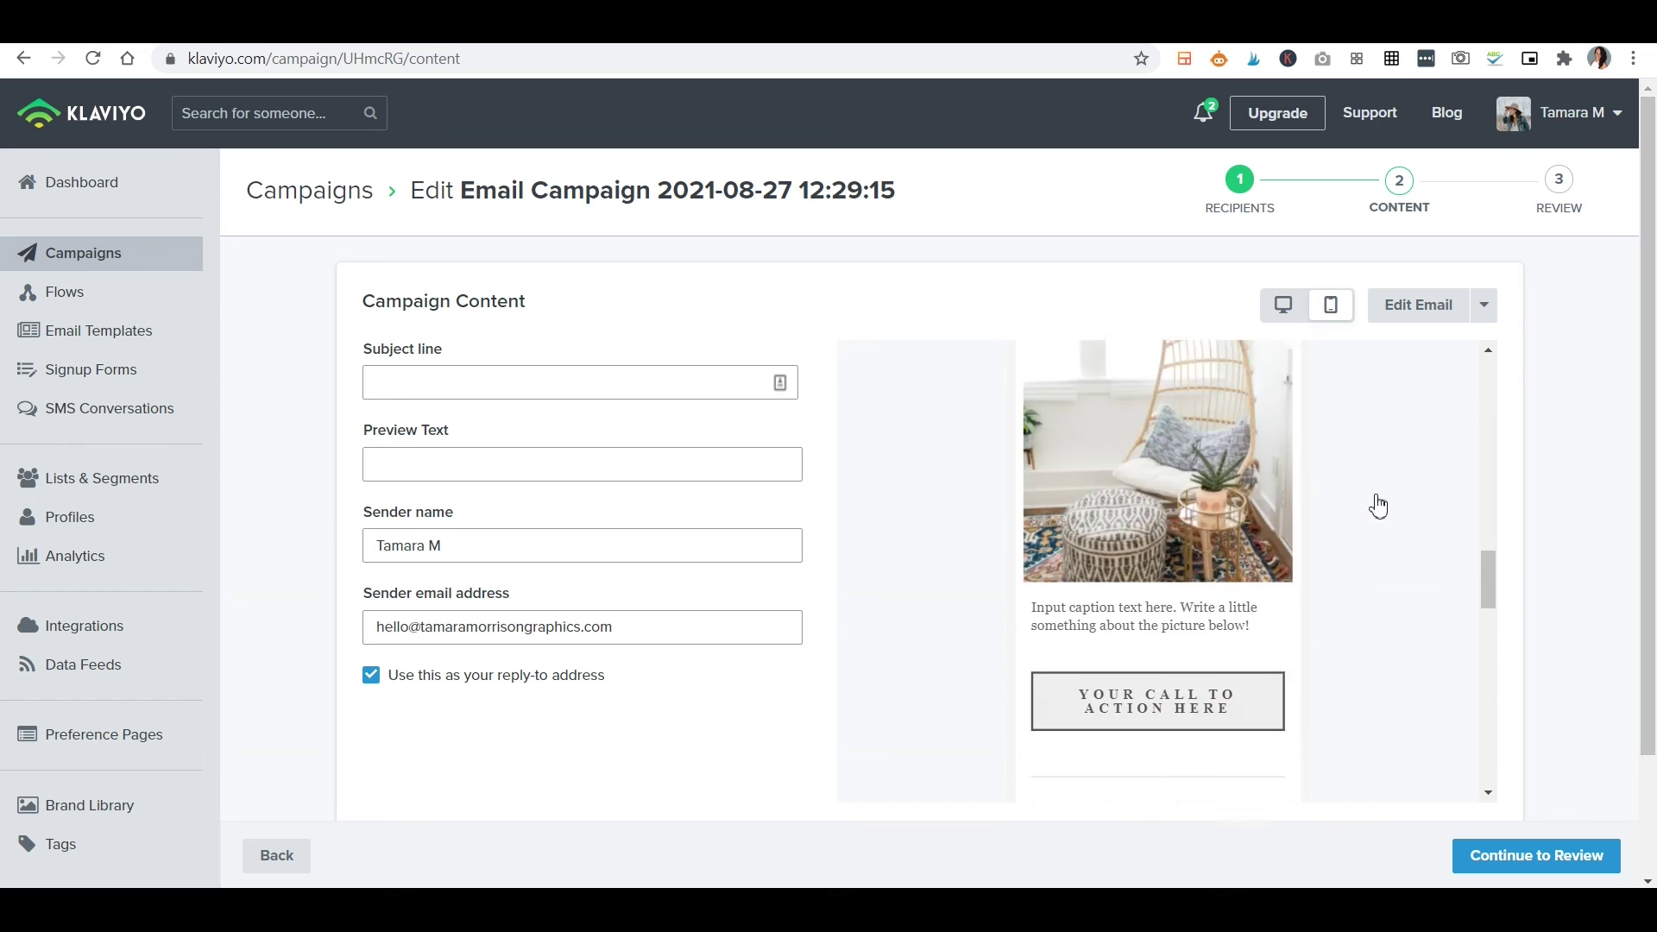
scroll(1367, 519, "up", 5)
left_click(1484, 308)
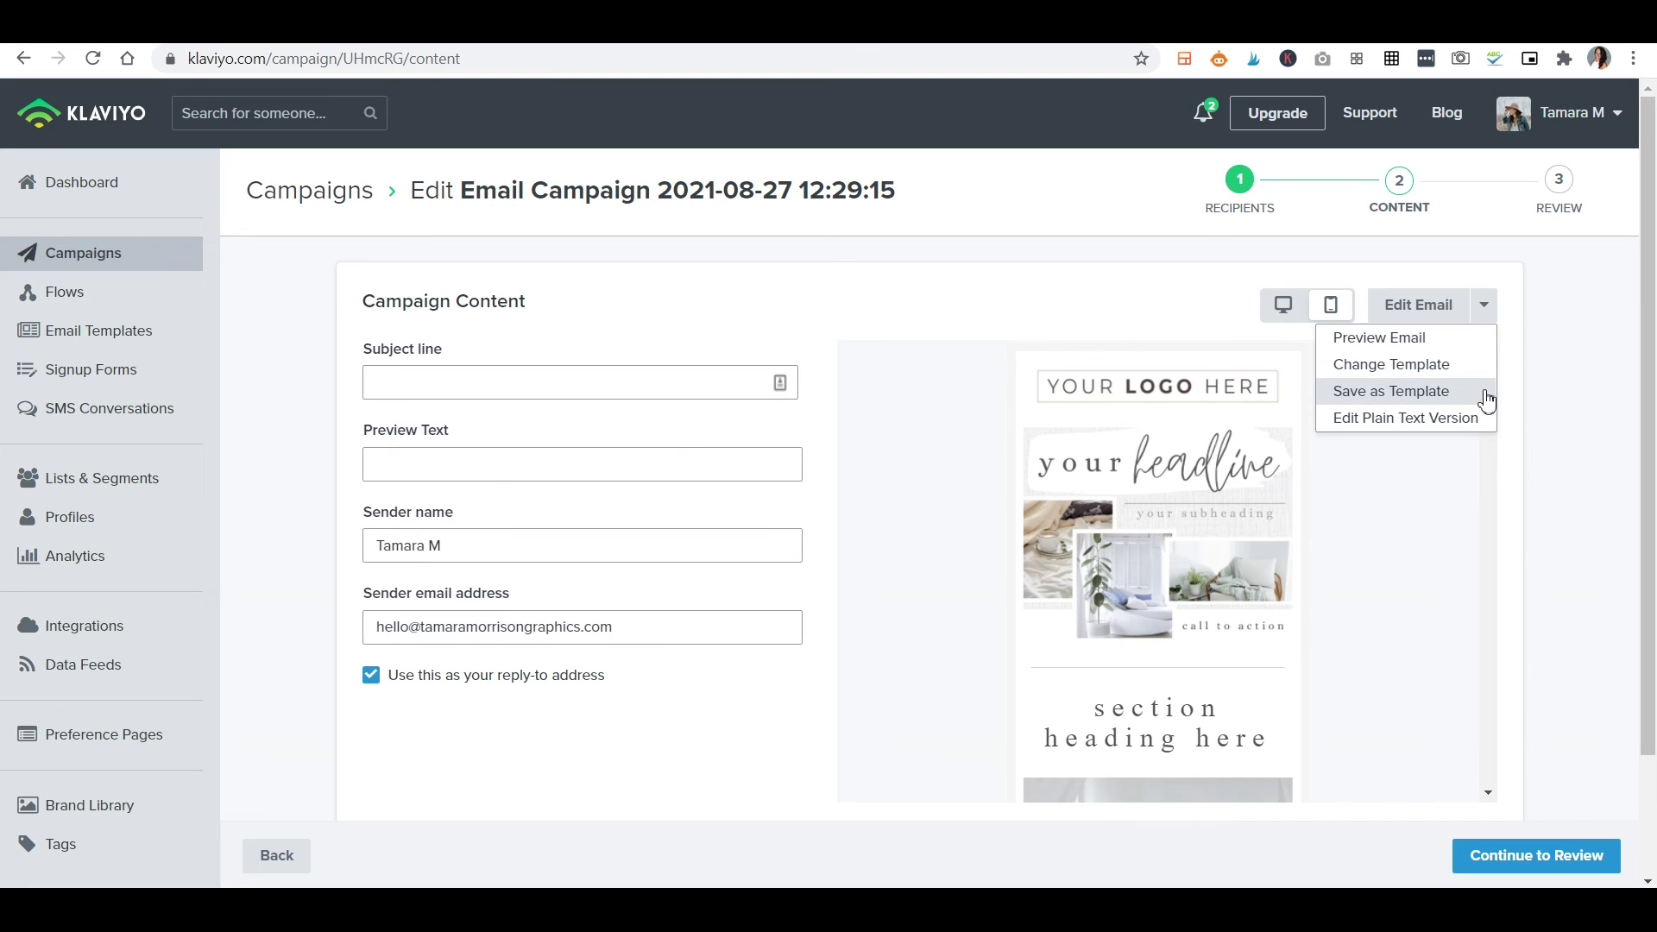
scroll(1424, 639, "down", 8)
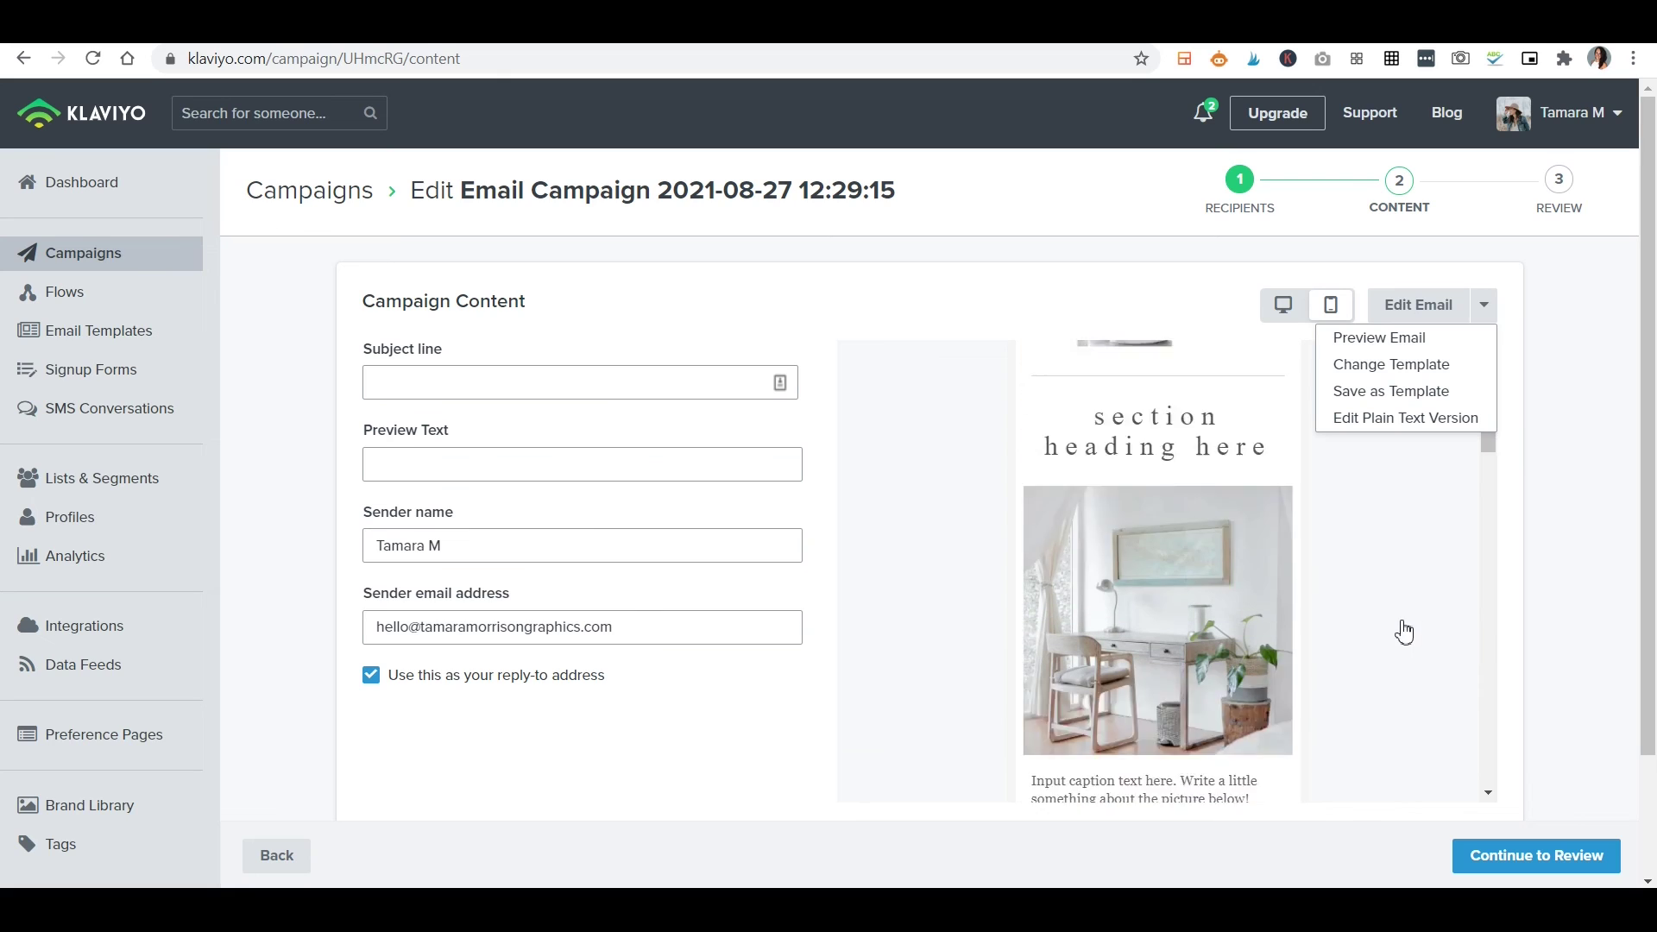
scroll(1644, 581, "down", 2)
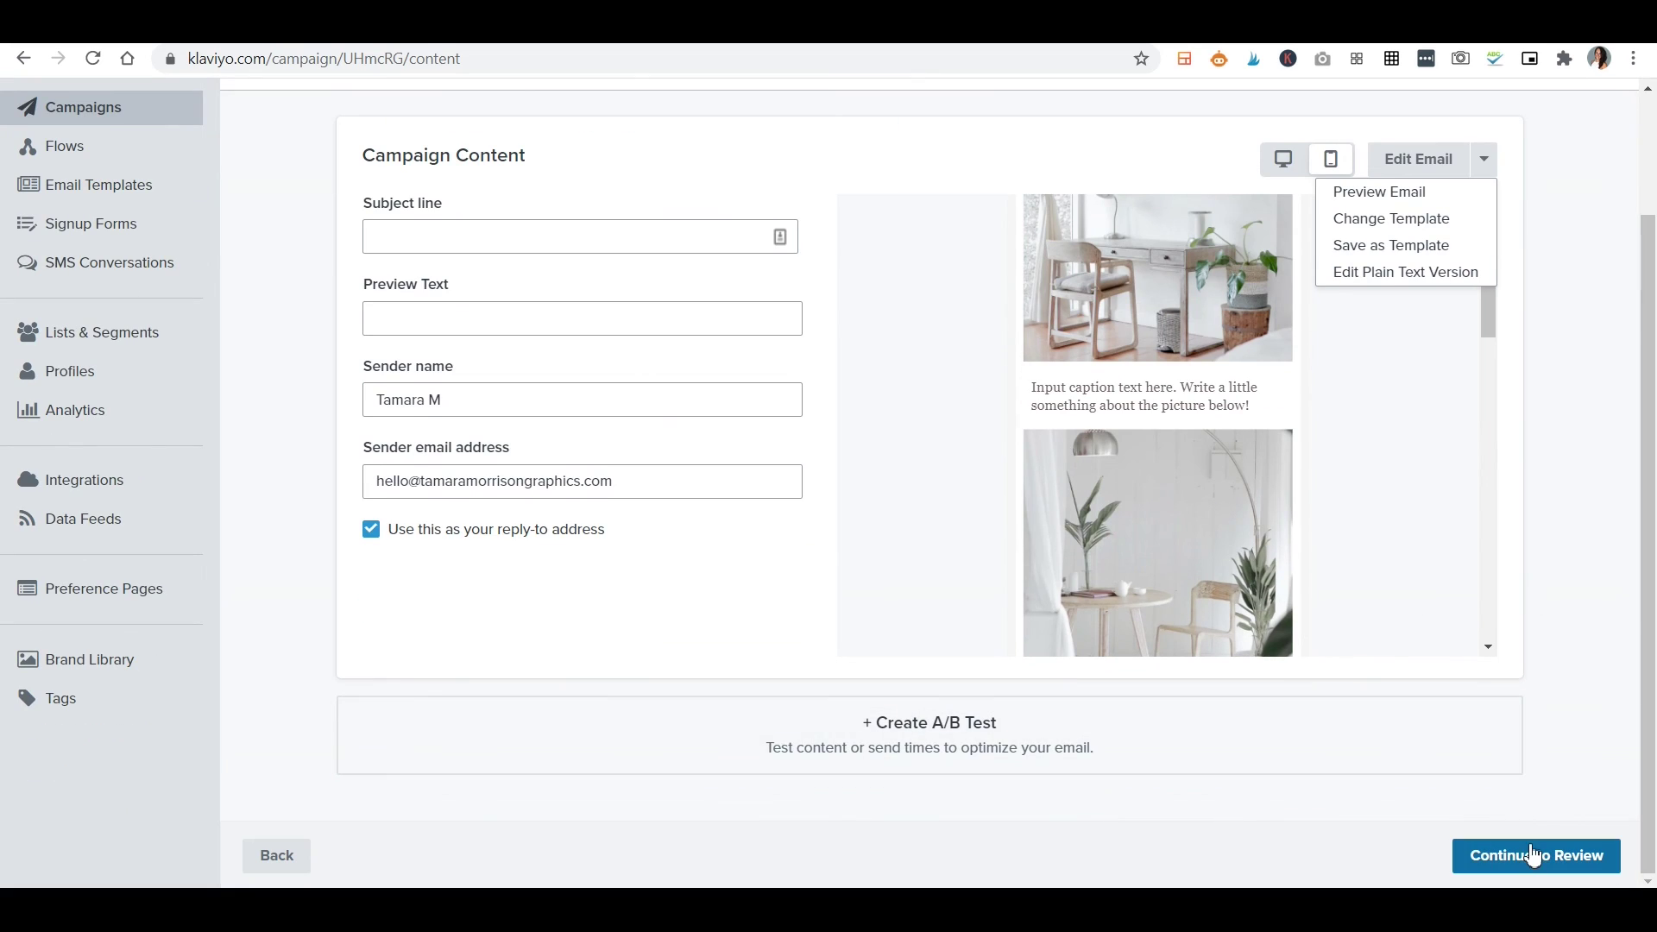
left_click(1530, 856)
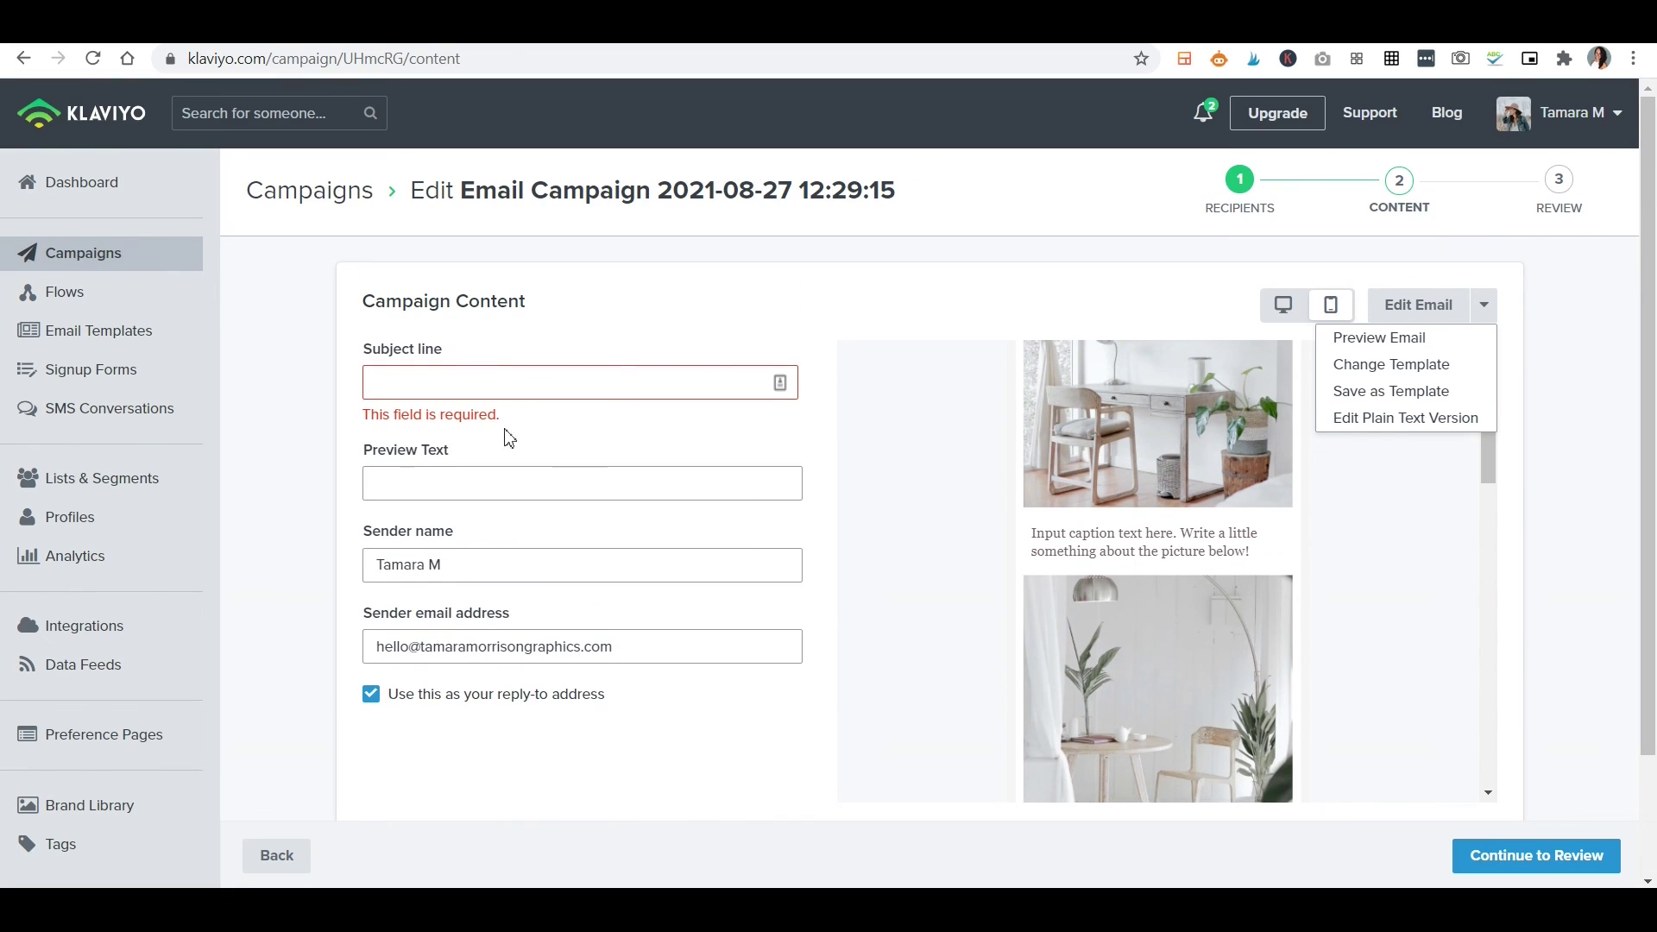
Enter 'test' as both the subject line and preview text, then continue to review.
left_click(491, 382)
type("test")
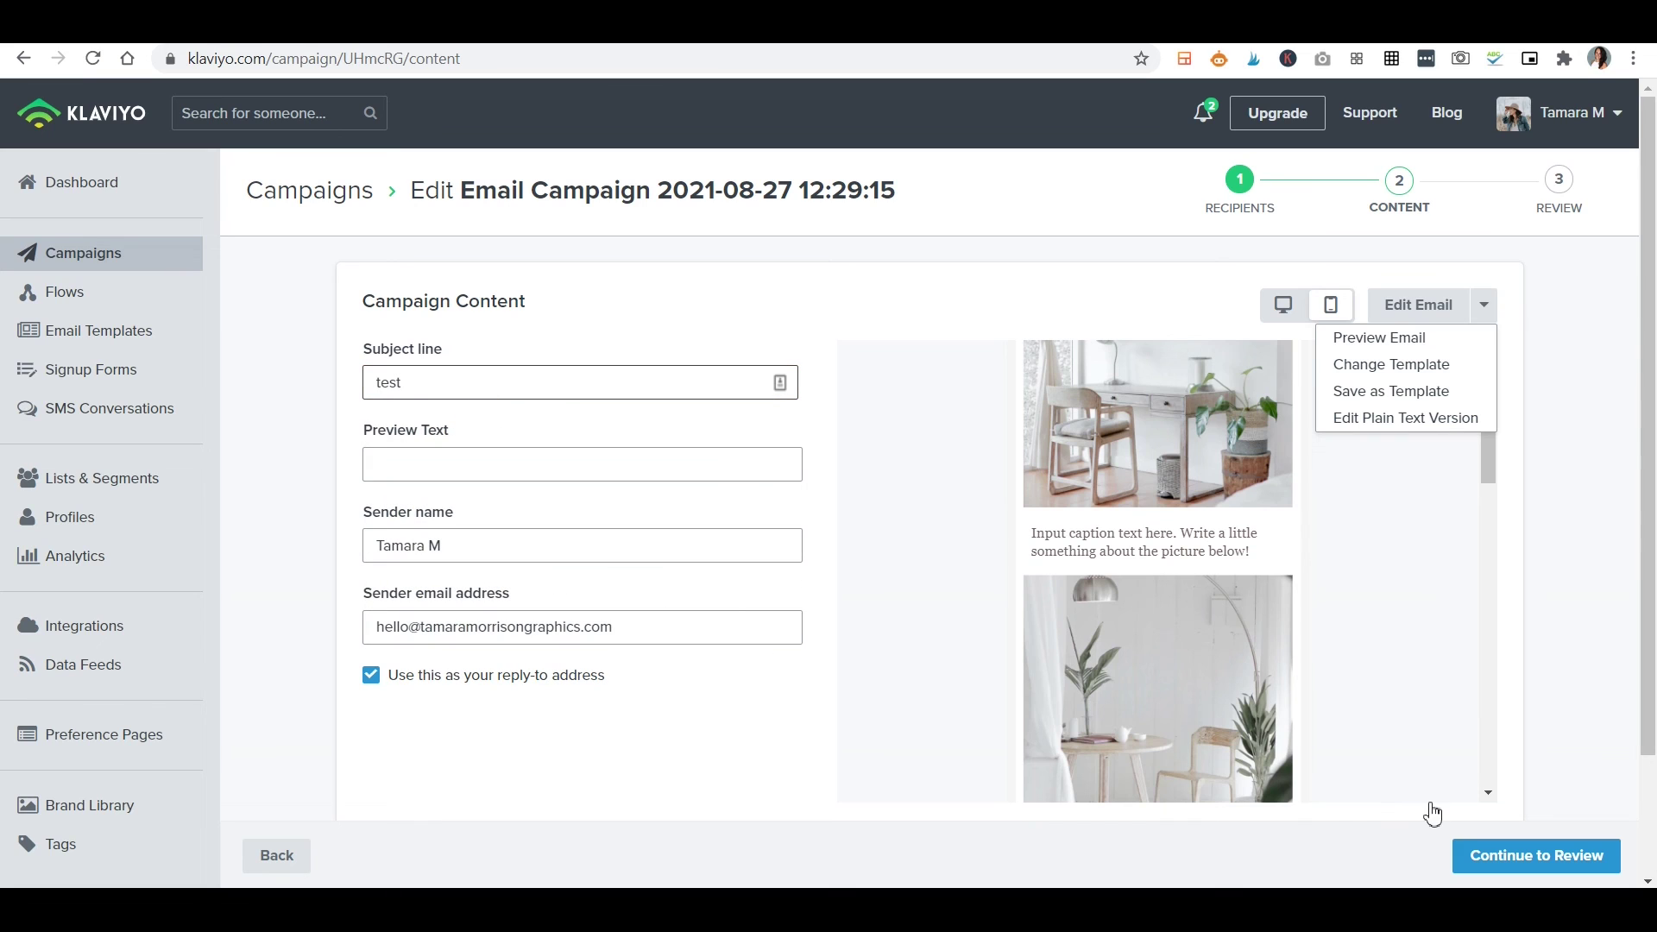
left_click(587, 459)
type("test")
left_click(1545, 859)
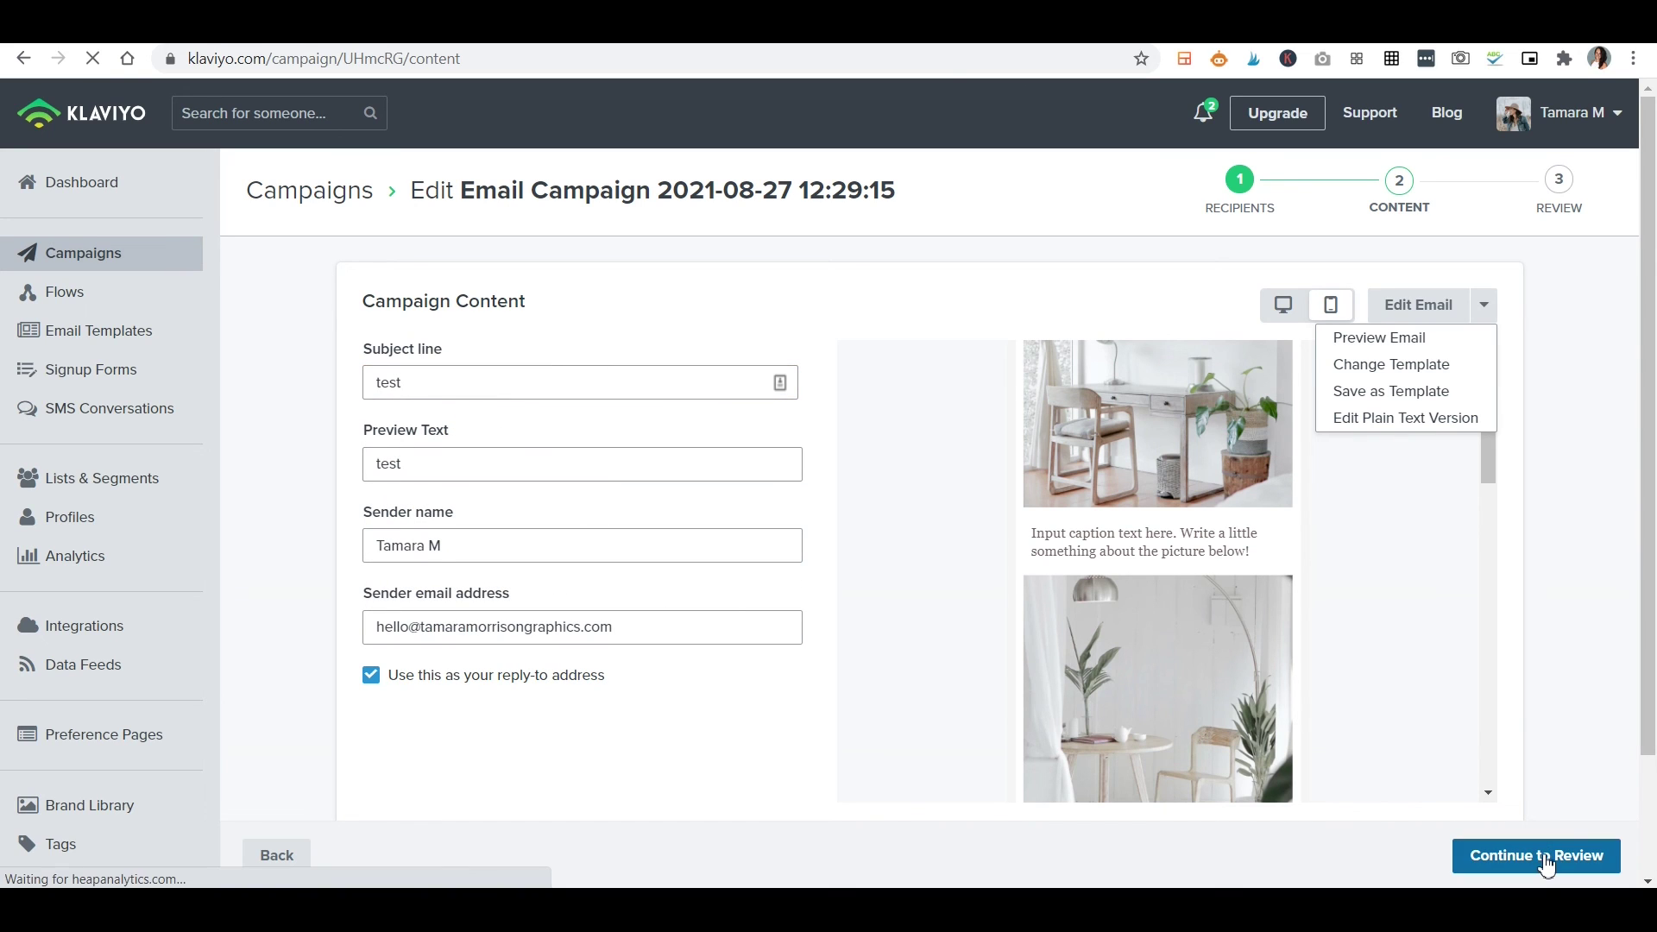
Scroll through the review checklist to confirm every check passes before scheduling.
scroll(1092, 371, "down", 3)
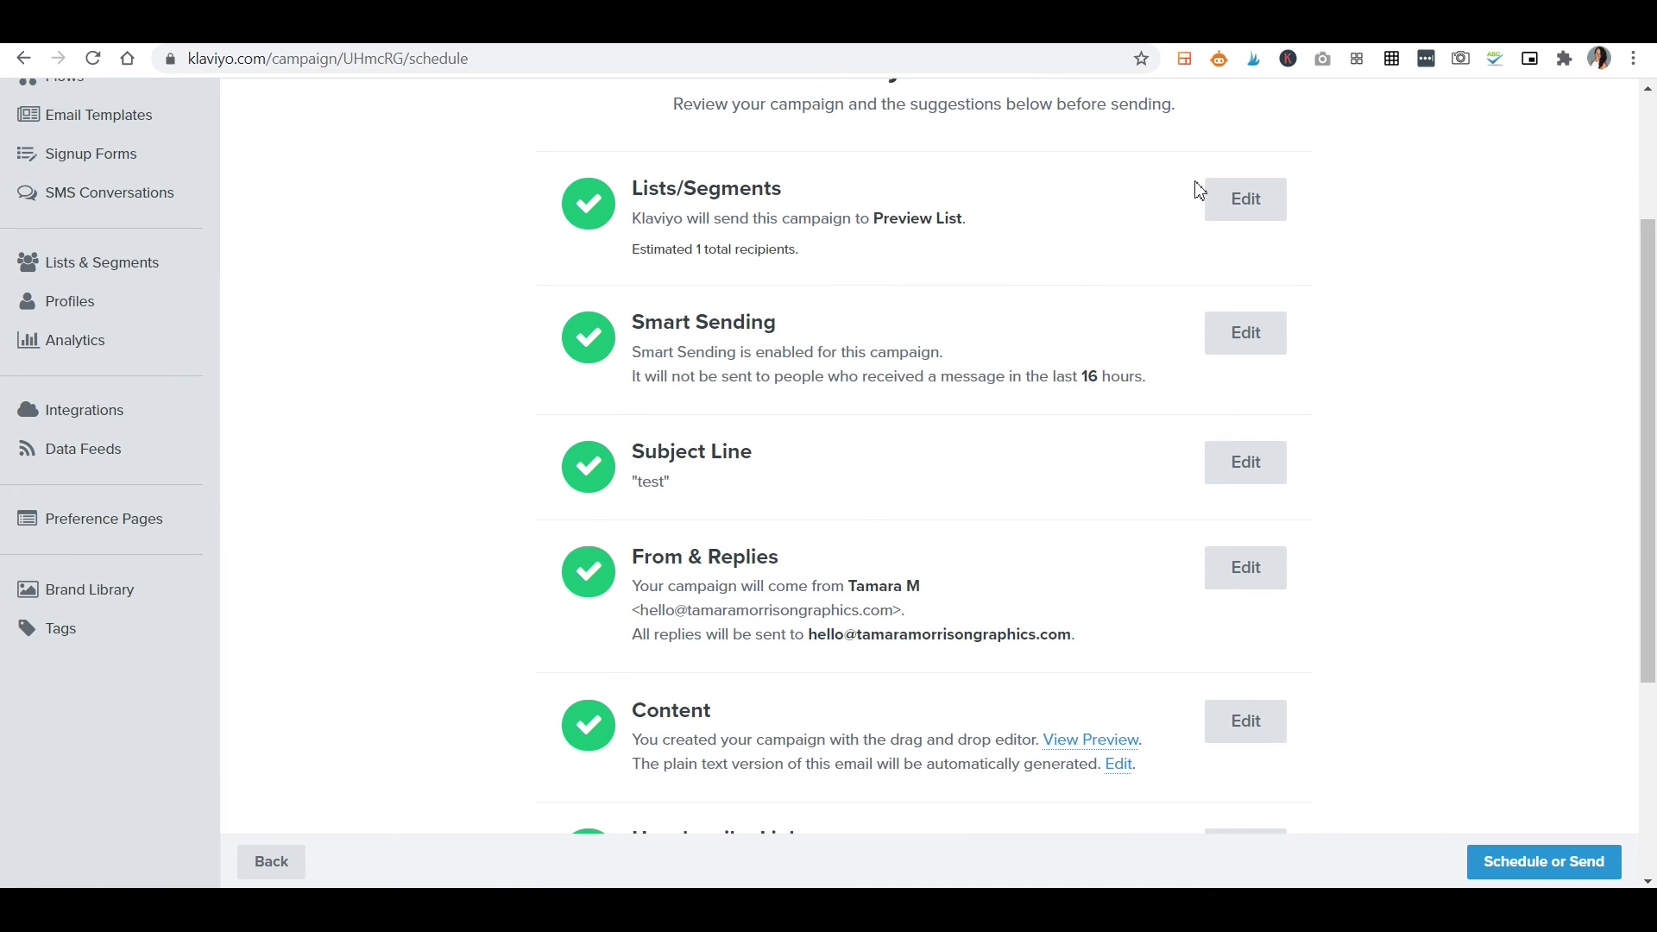
scroll(945, 633, "down", 4)
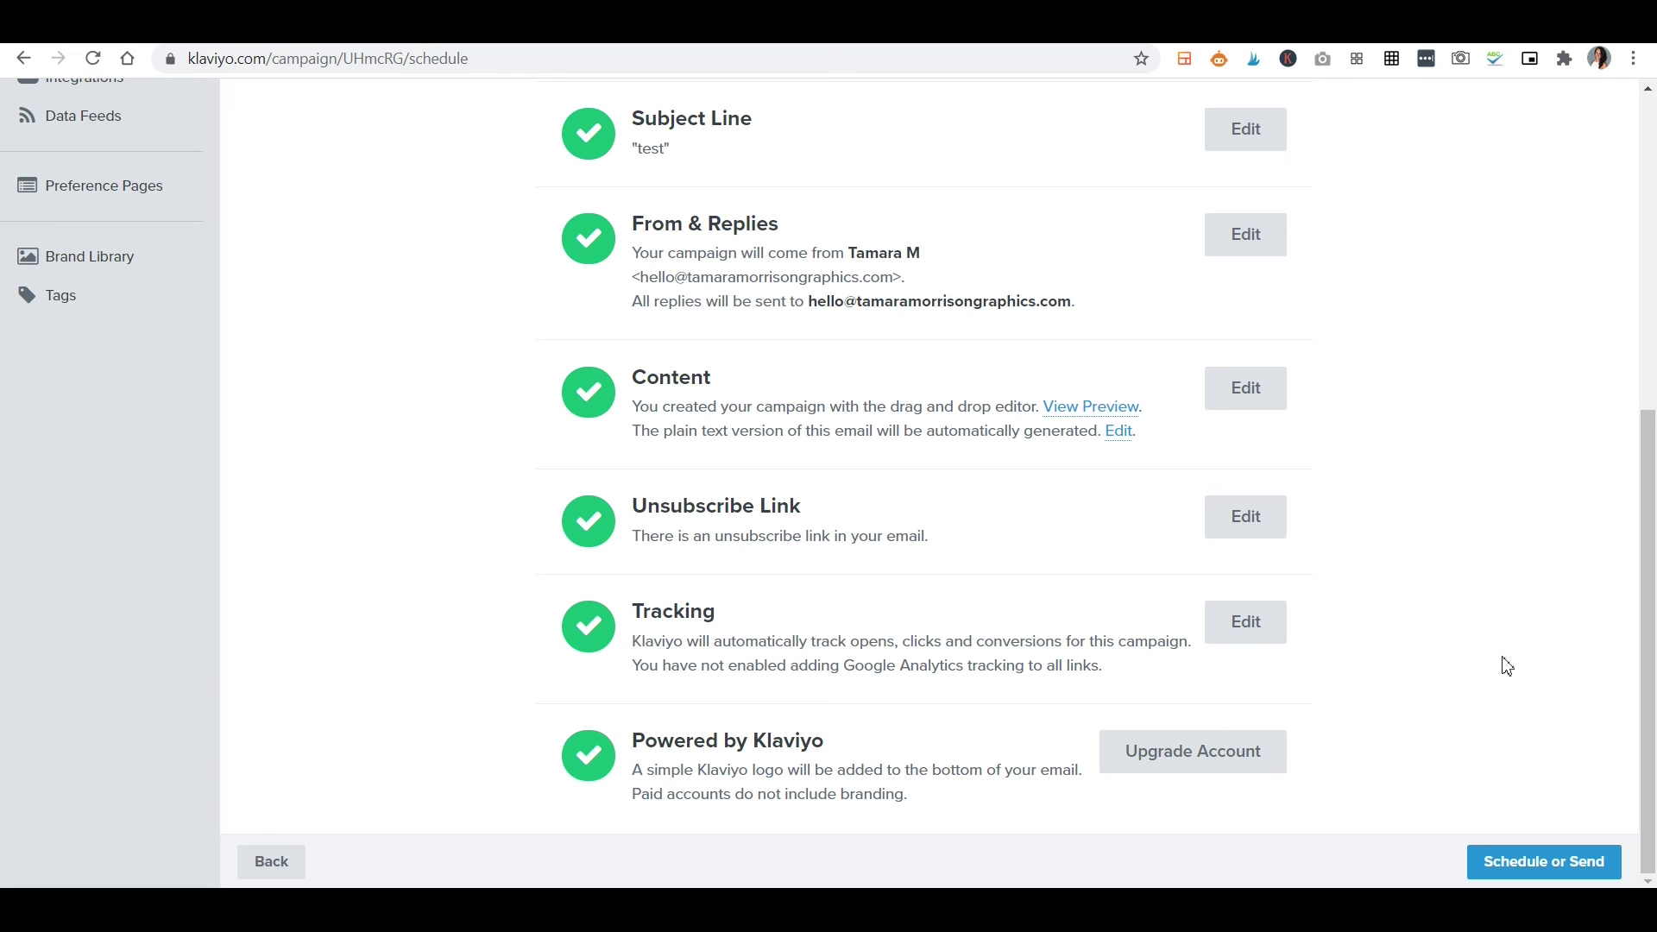
scroll(1437, 756, "up", 6)
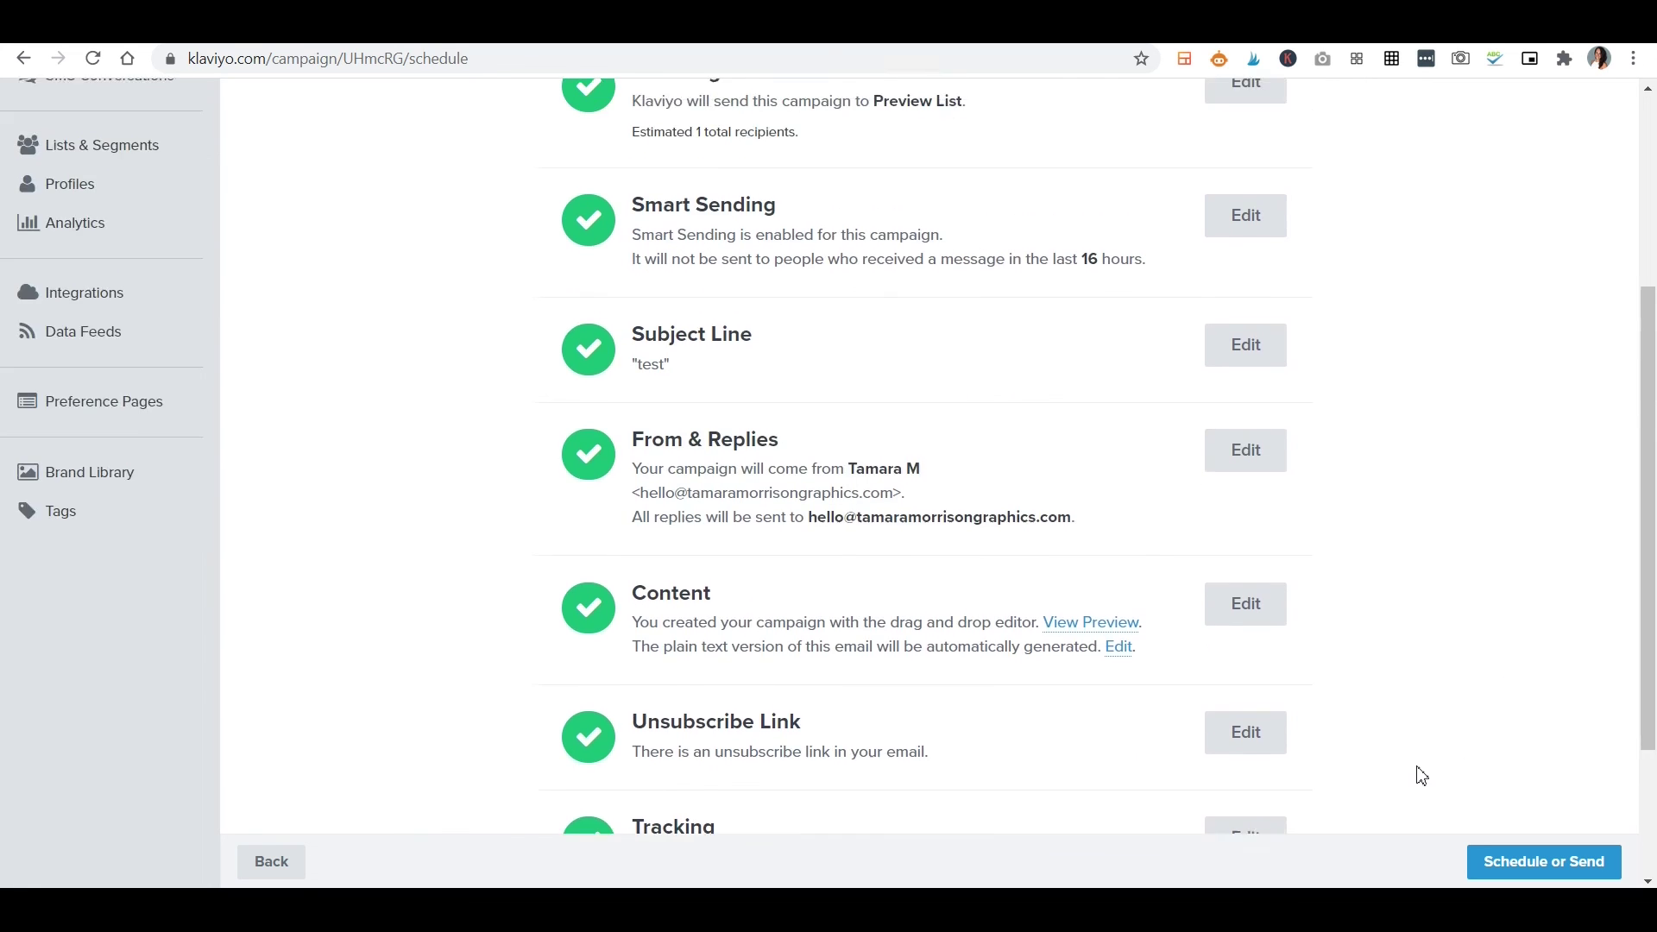